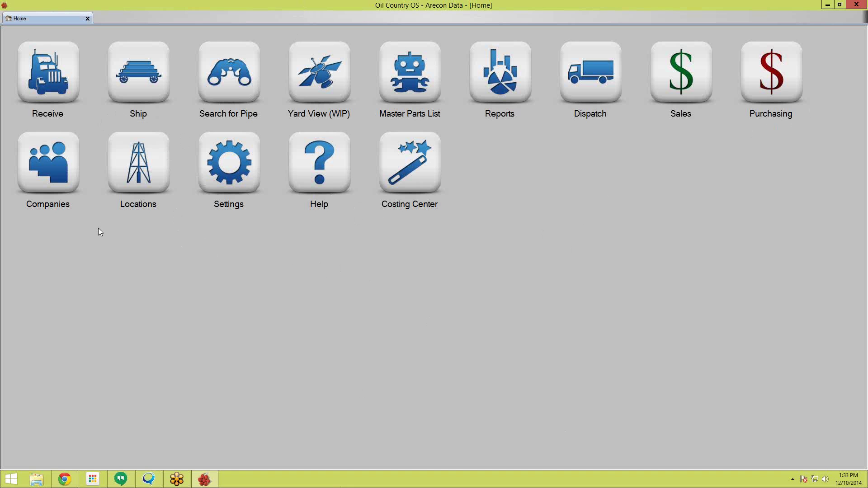
Step: Open a new inbound truck receipt and set both the Ship From and Ship To company to Arecon Data
{"action": "left_click", "coordinate": [72, 77]}
{"action": "left_click_drag", "start_coordinate": [289, 29], "coordinate": [343, 32]}
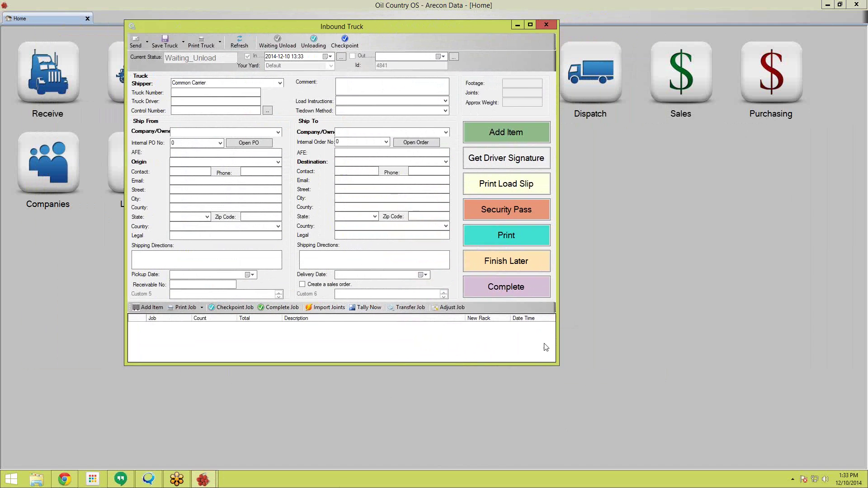
{"action": "left_click_drag", "start_coordinate": [566, 373], "coordinate": [585, 409]}
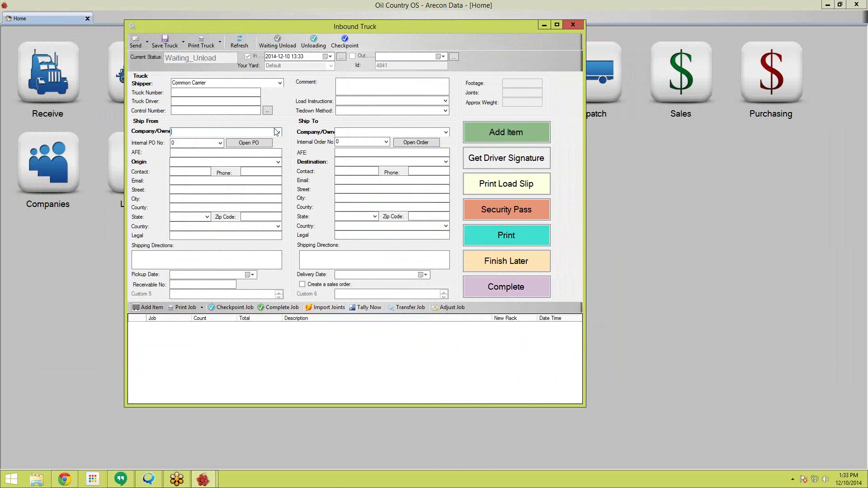
{"action": "left_click", "coordinate": [278, 132]}
{"action": "left_click", "coordinate": [207, 153]}
{"action": "left_click", "coordinate": [446, 132]}
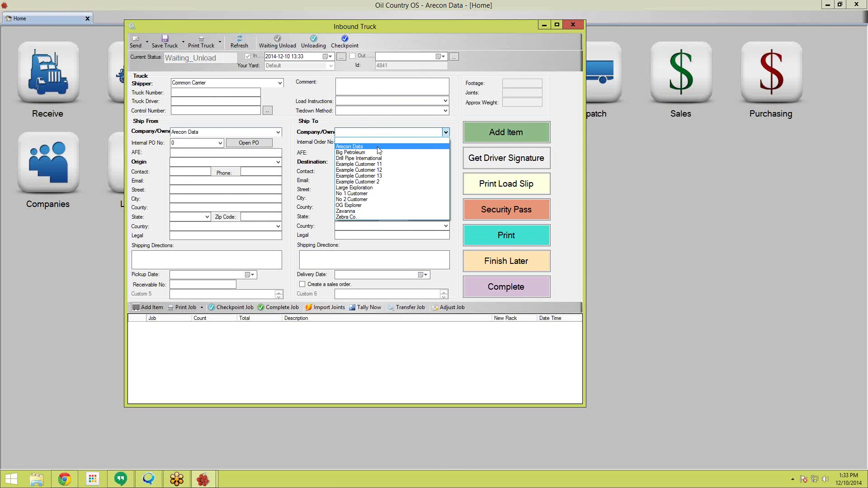
{"action": "left_click", "coordinate": [429, 146]}
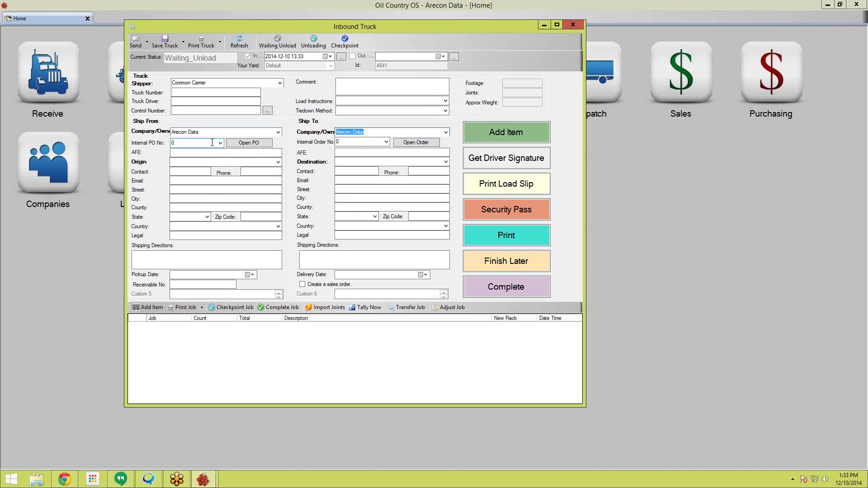
Step: Set the Ship From origin to Oklahoma so its contact and address details fill in
{"action": "left_click", "coordinate": [234, 162]}
{"action": "type", "text": "ok"}
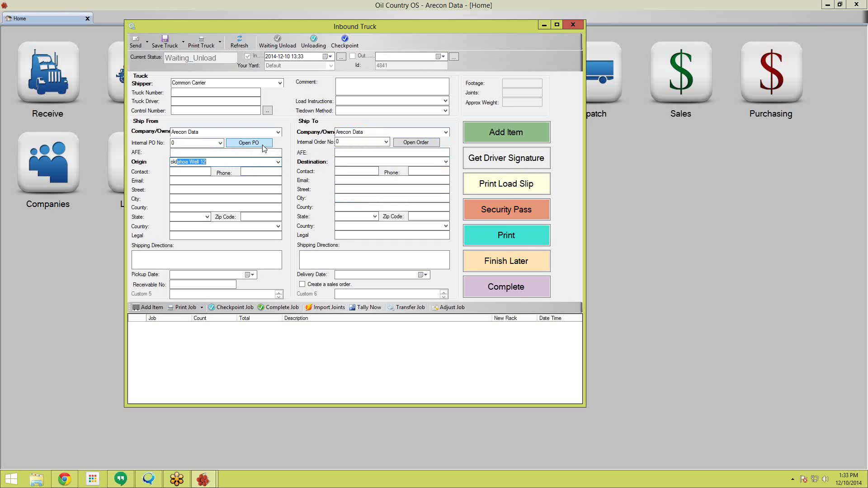
{"action": "type", "text": "lahoma"}
{"action": "key", "text": "Return"}
{"action": "left_click", "coordinate": [175, 186]}
{"action": "key", "text": "Tab"}
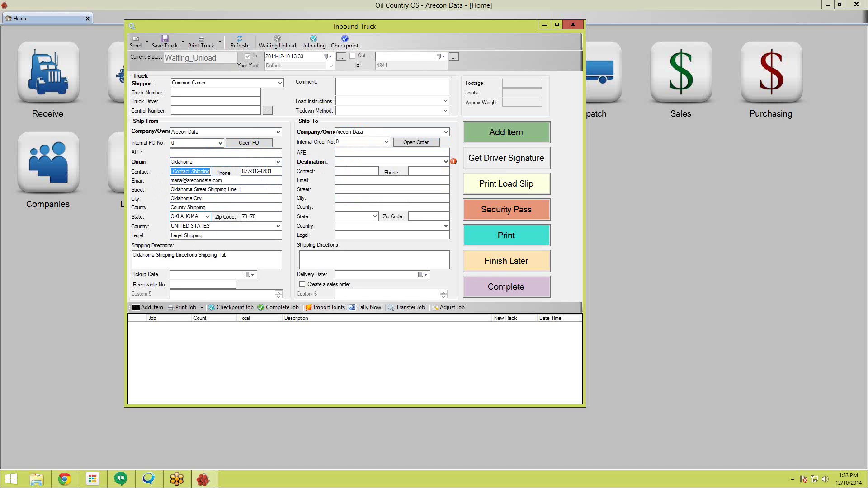
Step: Set the Ship To destination to Oklahoma so its contact and address details fill in
{"action": "left_click", "coordinate": [445, 162]}
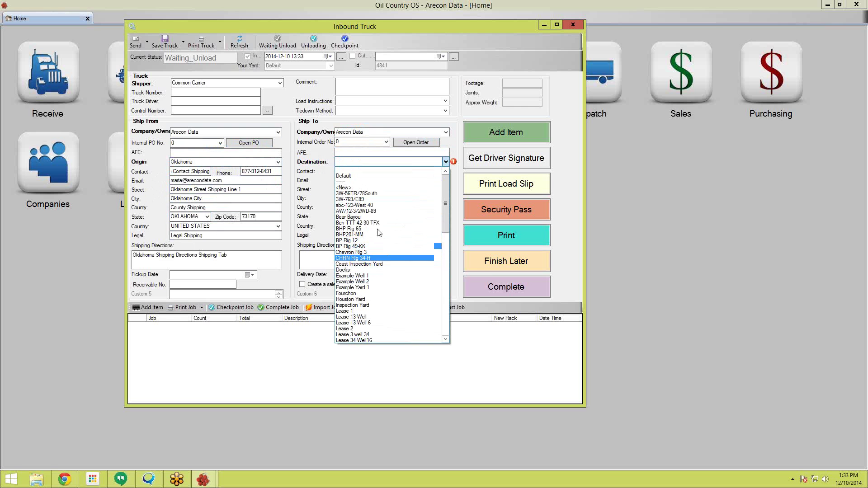
{"action": "left_click", "coordinate": [359, 161]}
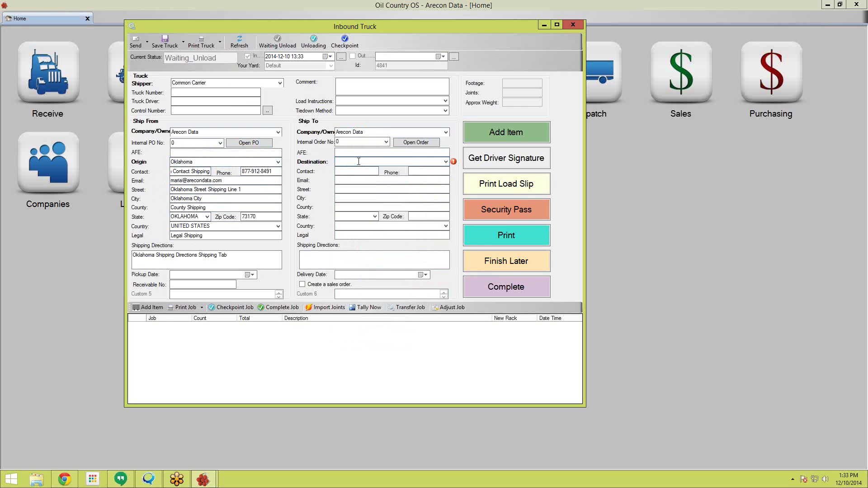
{"action": "type", "text": "oklamoa"}
{"action": "key", "text": "BackSpace"}
{"action": "key", "text": "BackSpace"}
{"action": "key", "text": "BackSpace"}
{"action": "type", "text": "hom"}
{"action": "key", "text": "Tab"}
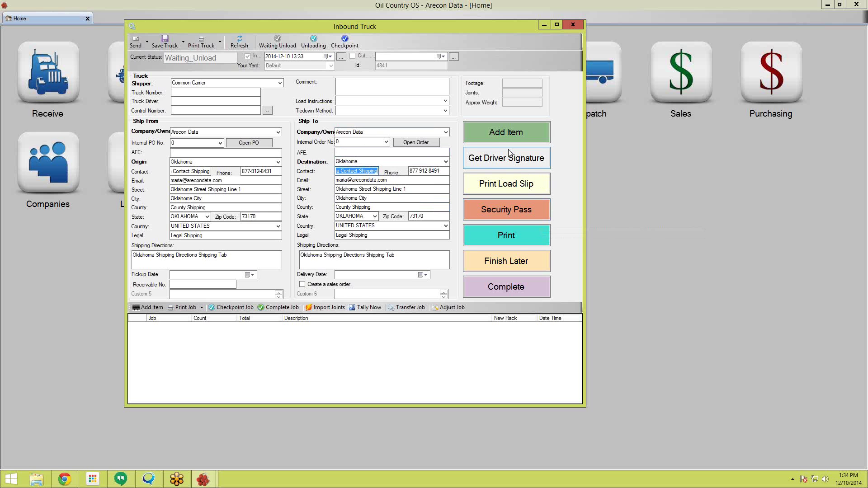
Step: Start adding an item to the truck as a new inventory job from a master part number
{"action": "left_click_drag", "start_coordinate": [384, 28], "coordinate": [397, 26]}
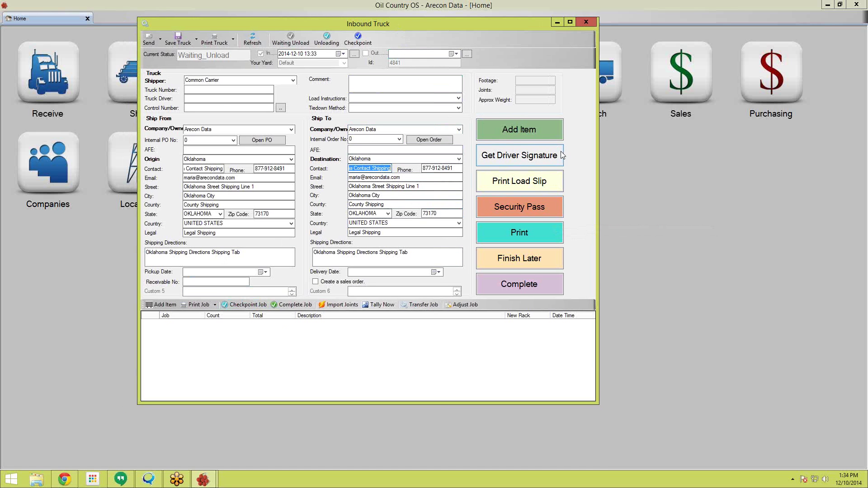
{"action": "left_click", "coordinate": [504, 130]}
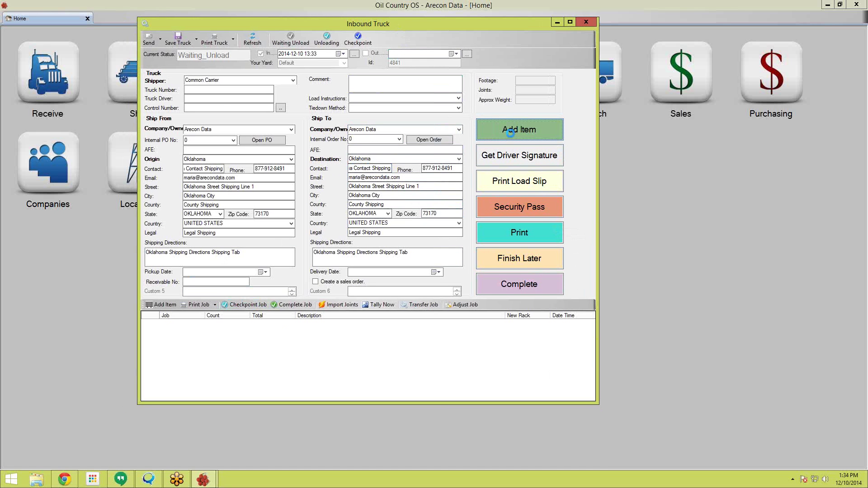
{"action": "left_click_drag", "start_coordinate": [329, 120], "coordinate": [323, 64]}
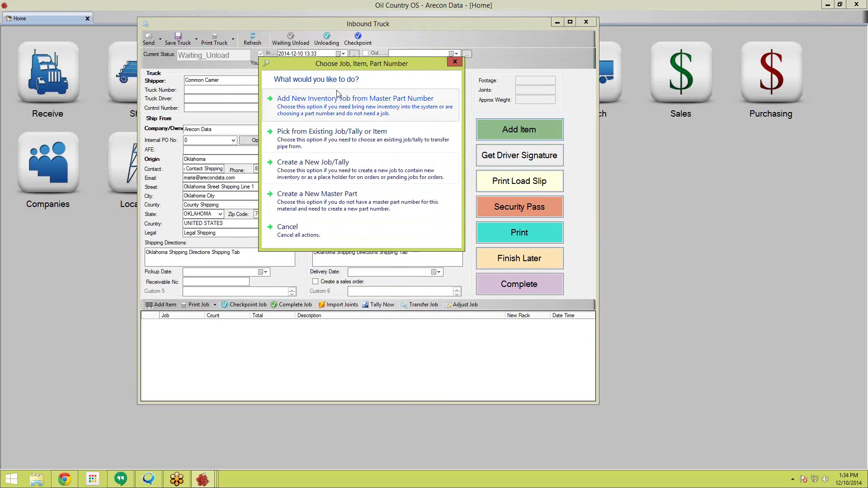
{"action": "left_click", "coordinate": [310, 110]}
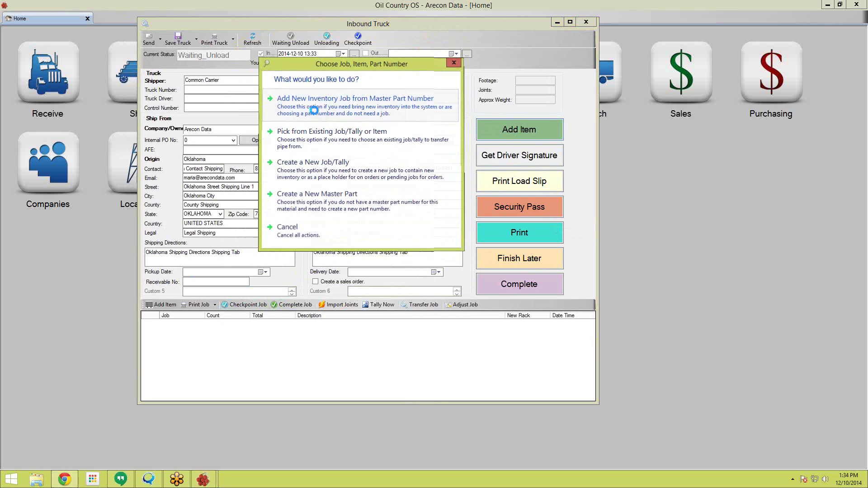
{"action": "left_click_drag", "start_coordinate": [226, 56], "coordinate": [429, 83]}
Step: Filter the part numbers by size 2 3/8 and select part 2 3/8 J55 8rd EUE
{"action": "left_click", "coordinate": [375, 139]}
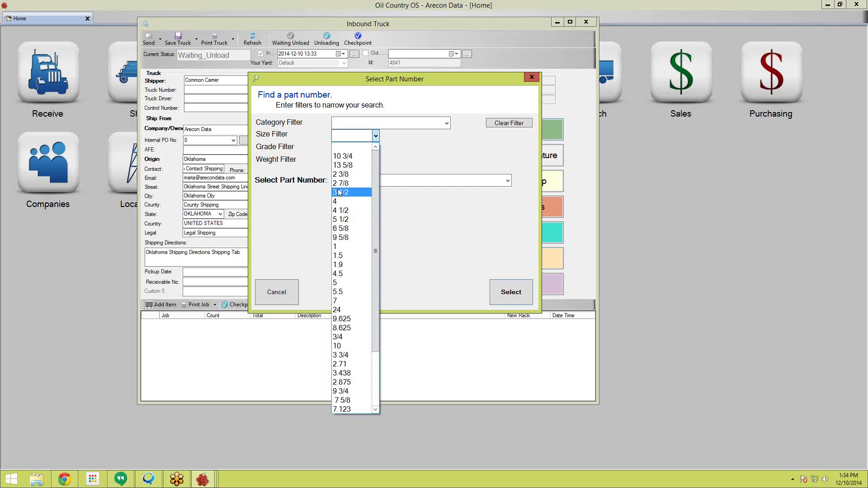
{"action": "left_click", "coordinate": [341, 174]}
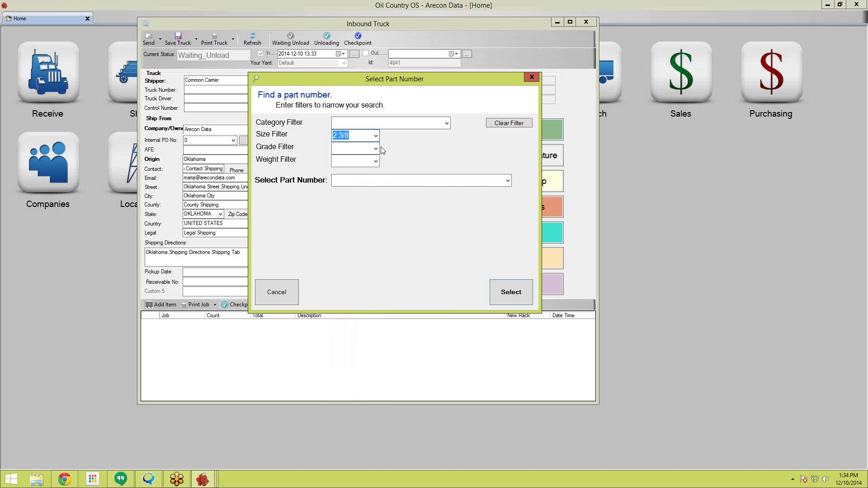
{"action": "left_click", "coordinate": [503, 181]}
{"action": "left_click", "coordinate": [509, 181]}
{"action": "left_click", "coordinate": [381, 205]}
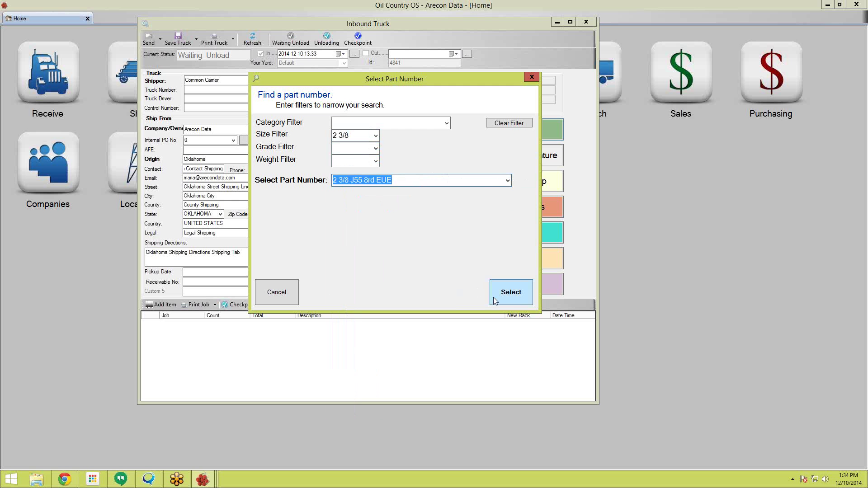
{"action": "left_click", "coordinate": [514, 300]}
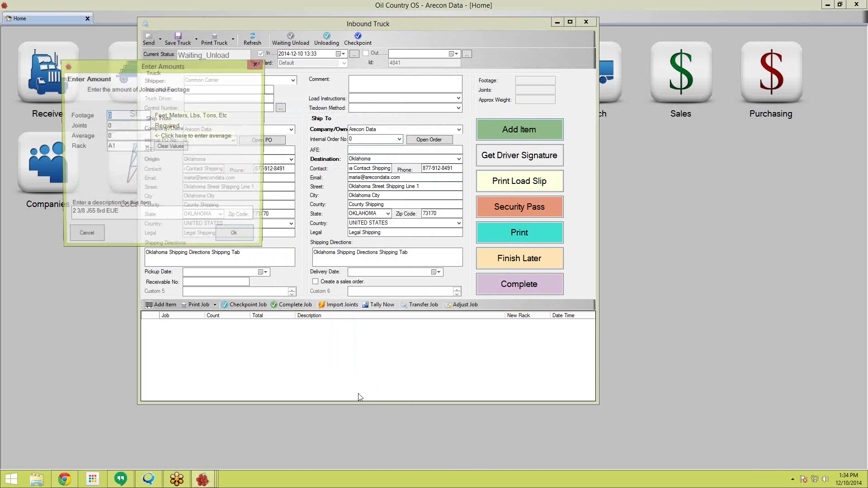
Step: Enter a footage of 3100 and 100 joints for the item
{"action": "left_click_drag", "start_coordinate": [164, 69], "coordinate": [410, 60]}
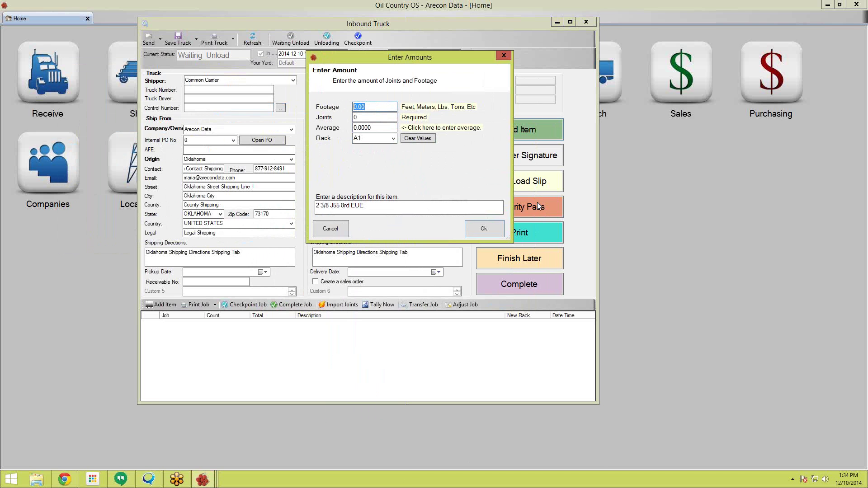
{"action": "type", "text": "3100"}
{"action": "left_click", "coordinate": [362, 116]}
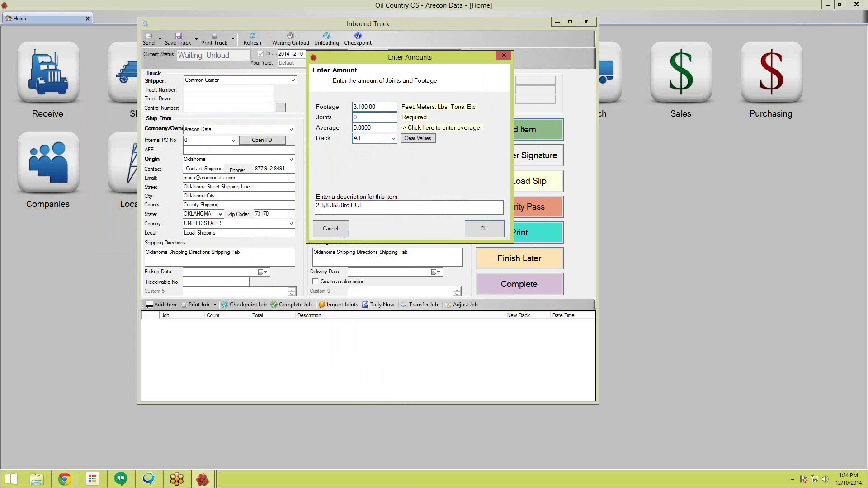
{"action": "double_click", "coordinate": [371, 118]}
{"action": "type", "text": "10"}
{"action": "left_click", "coordinate": [381, 159]}
{"action": "left_click", "coordinate": [368, 117]}
{"action": "type", "text": "0"}
{"action": "key", "text": "Tab"}
Step: Assign the item to rack A2 and accept the entered amounts
{"action": "left_click", "coordinate": [393, 139]}
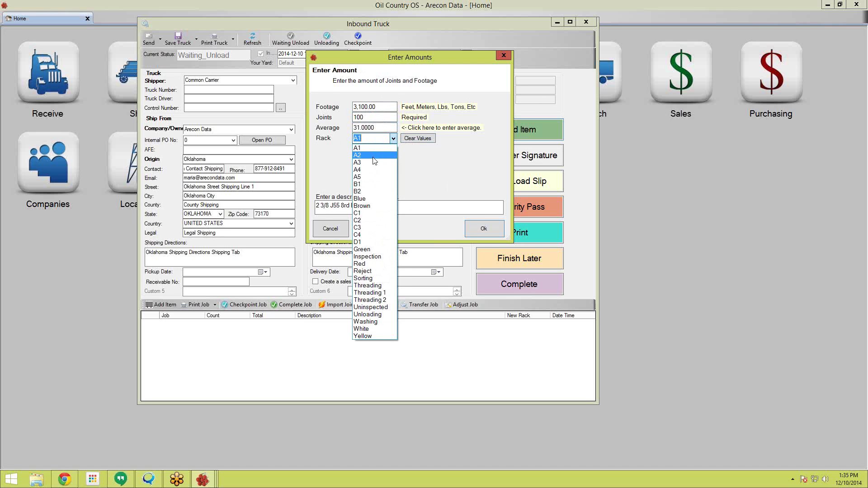
{"action": "left_click", "coordinate": [379, 155]}
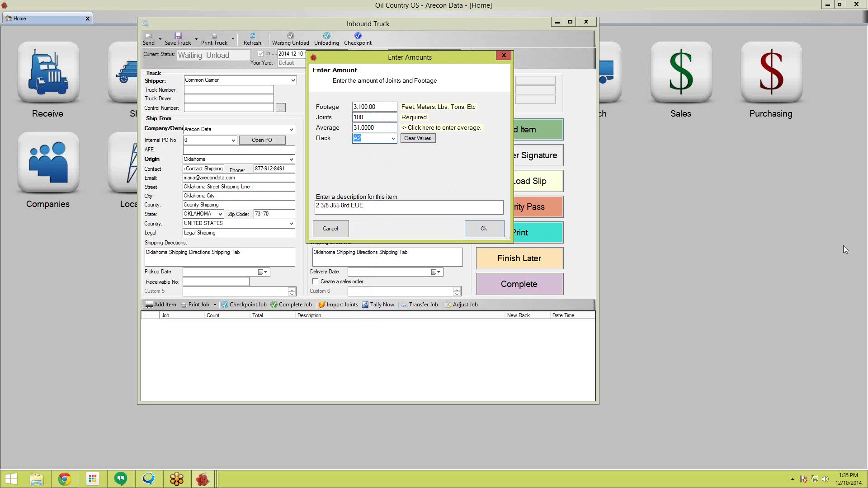
{"action": "left_click", "coordinate": [477, 202]}
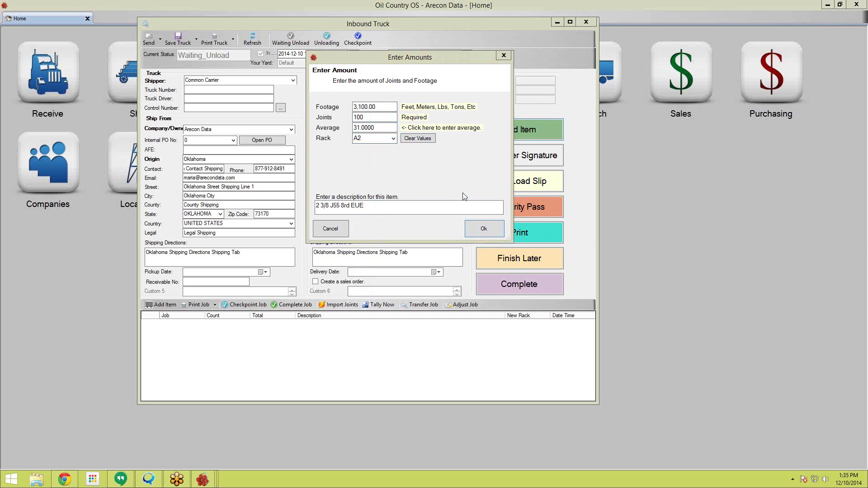
{"action": "left_click", "coordinate": [484, 229]}
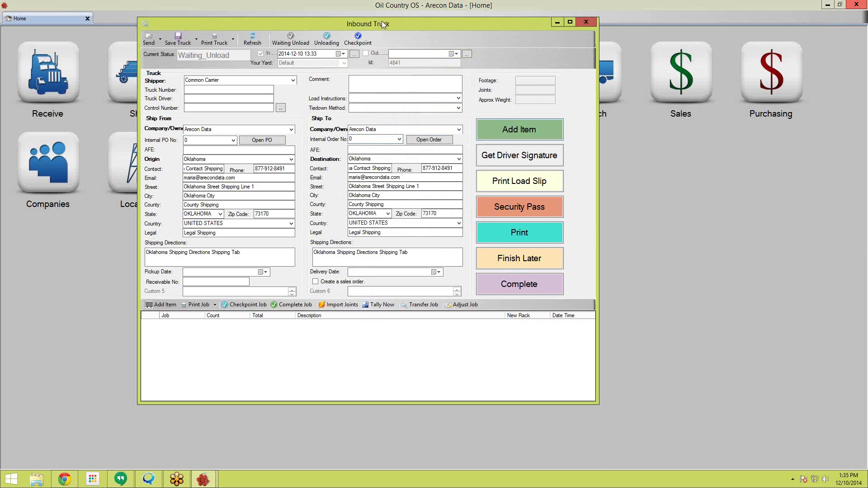
Step: Check the job number, joint count and total footage of the item listed on the truck
{"action": "left_click", "coordinate": [185, 335]}
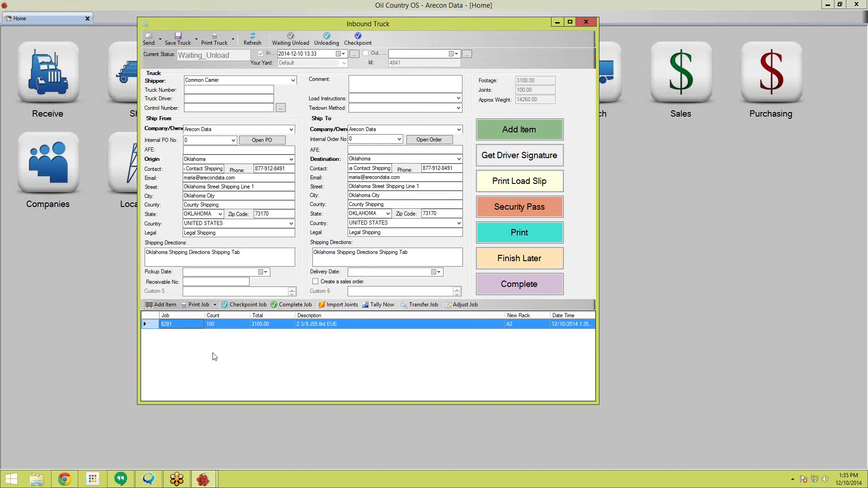
{"action": "left_click", "coordinate": [211, 325]}
{"action": "left_click", "coordinate": [274, 325]}
Step: Return to the Inbound Truck window and complete the truck receipt
{"action": "key", "text": "Escape"}
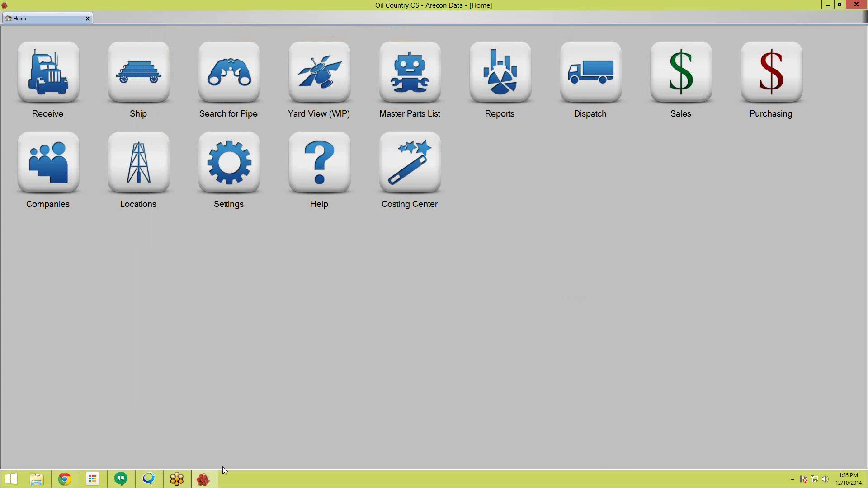
{"action": "mouse_move", "coordinate": [203, 480]}
{"action": "left_click", "coordinate": [261, 453]}
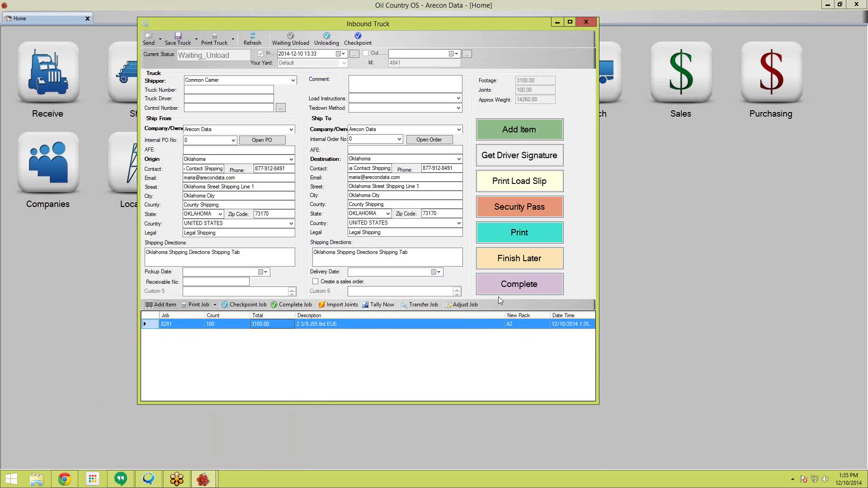
{"action": "left_click", "coordinate": [509, 289]}
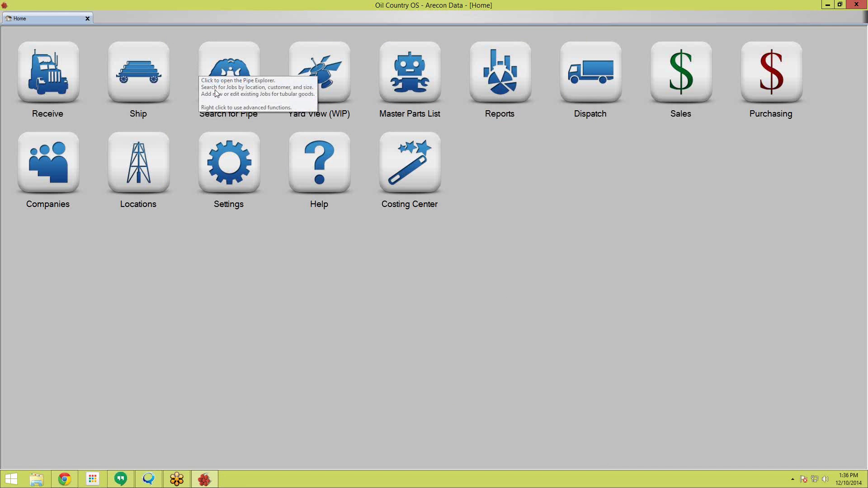
Step: Open the pipe search with its advanced filters, run an unfiltered search and look through the listed jobs
{"action": "left_click", "coordinate": [238, 64]}
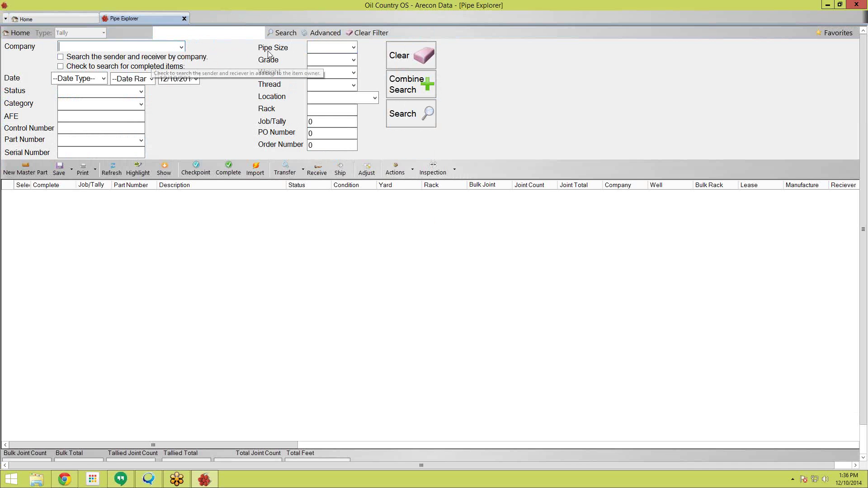
{"action": "left_click", "coordinate": [322, 33]}
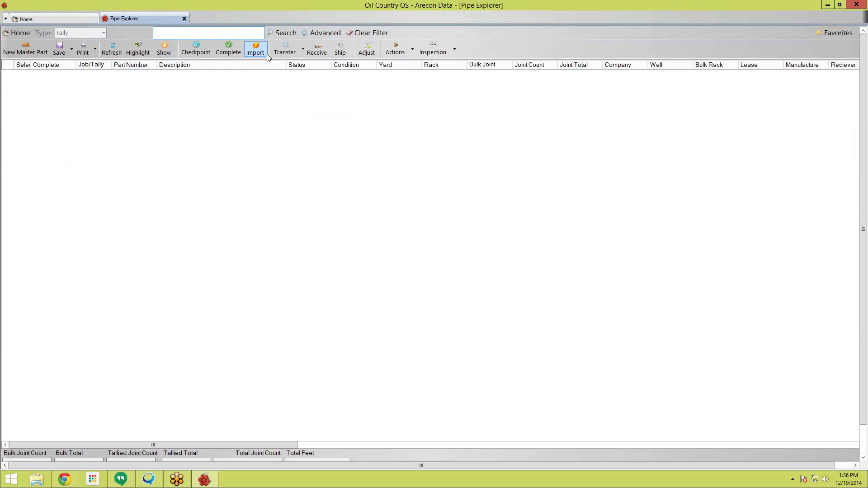
{"action": "left_click", "coordinate": [319, 34]}
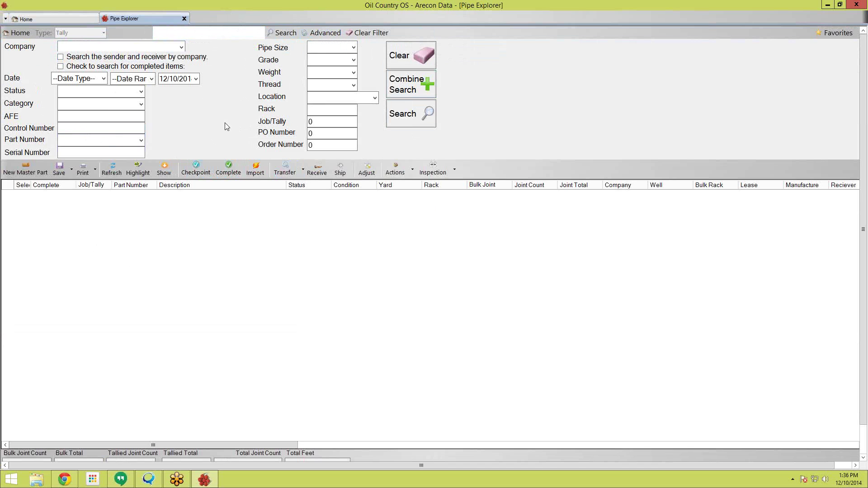
{"action": "left_click", "coordinate": [429, 125]}
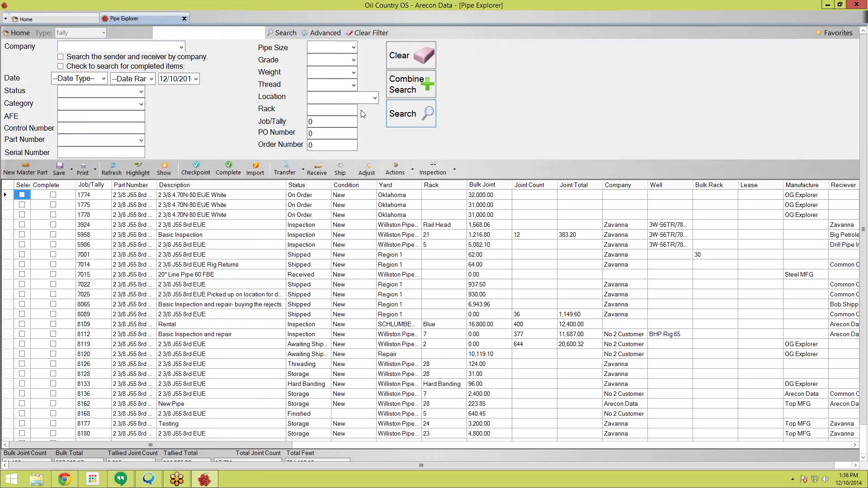
{"action": "scroll", "coordinate": [328, 339], "scroll_direction": "down", "scroll_amount": 8}
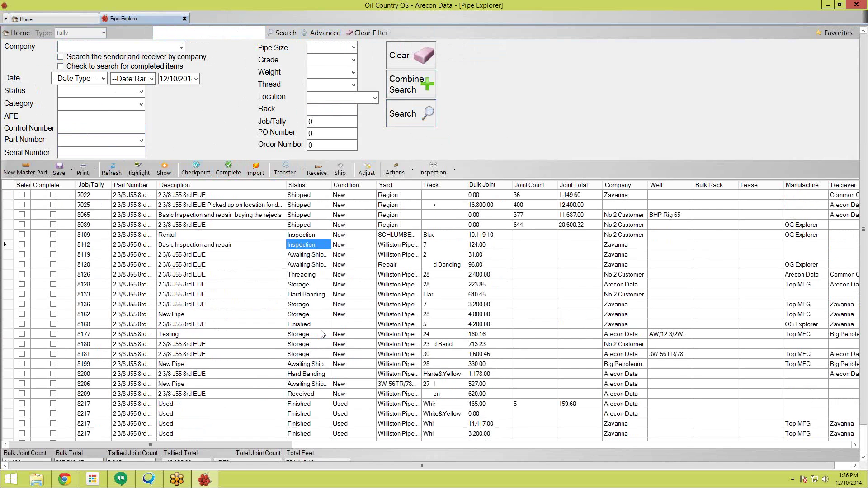
{"action": "scroll", "coordinate": [329, 339], "scroll_direction": "up", "scroll_amount": 8}
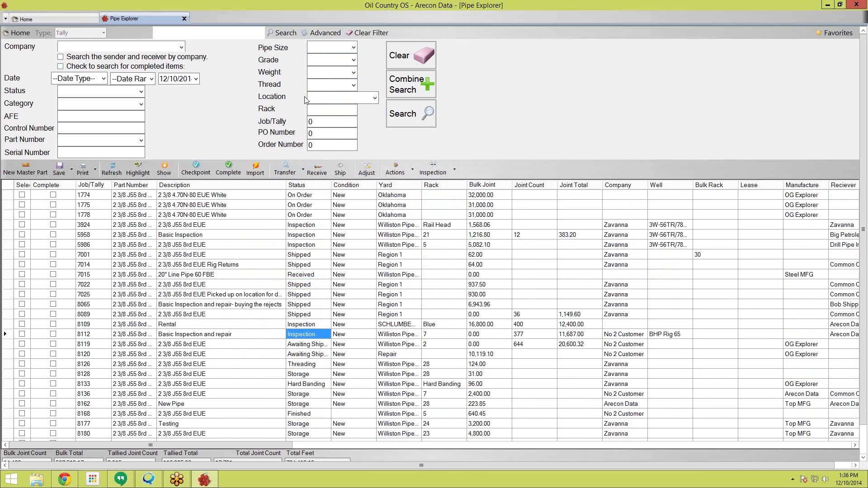
Step: Search for job/tally number 8281 and open its record from the results
{"action": "left_click", "coordinate": [340, 120]}
{"action": "type", "text": "8281"}
{"action": "left_click", "coordinate": [405, 113]}
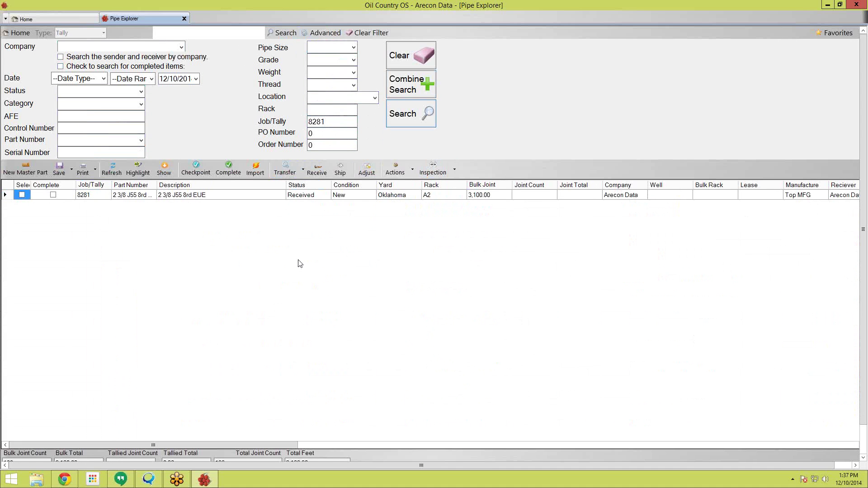
{"action": "left_click", "coordinate": [90, 196]}
{"action": "left_click_drag", "start_coordinate": [100, 195], "coordinate": [173, 285]}
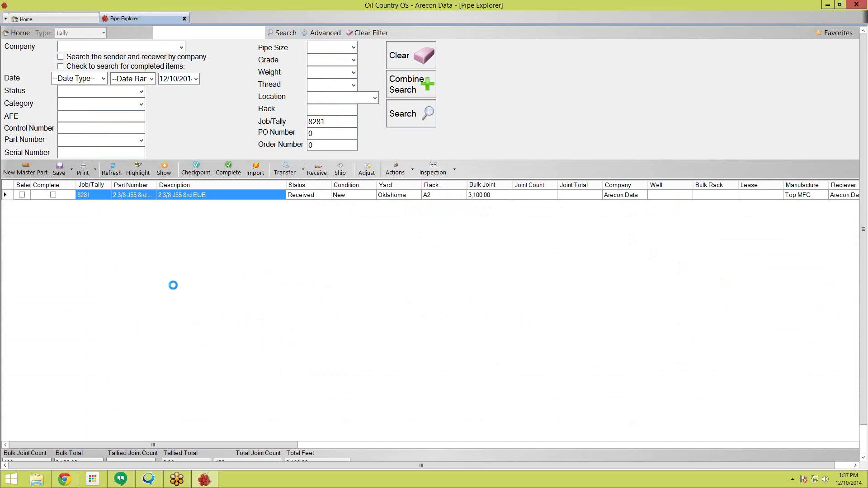
{"action": "left_click_drag", "start_coordinate": [299, 79], "coordinate": [376, 28]}
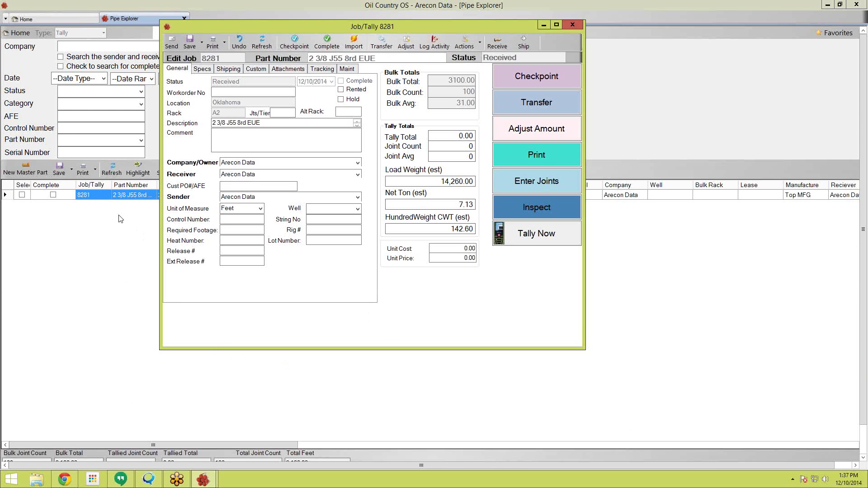
{"action": "left_click_drag", "start_coordinate": [377, 28], "coordinate": [363, 22]}
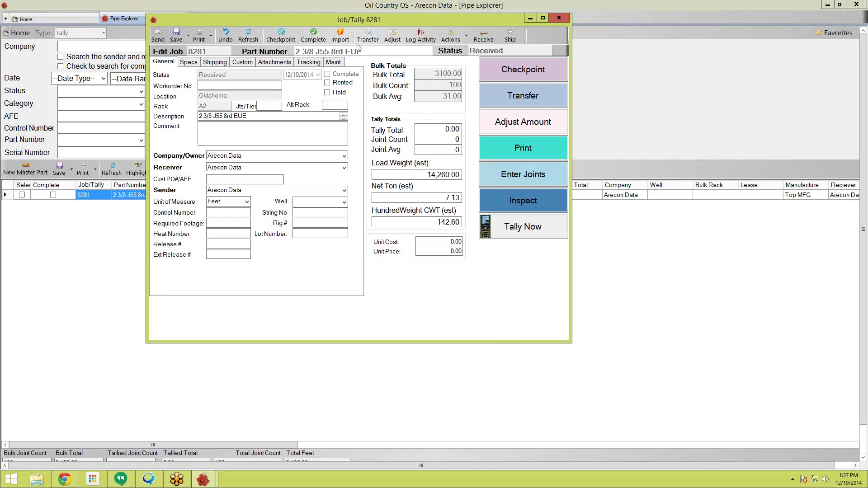
{"action": "left_click_drag", "start_coordinate": [362, 21], "coordinate": [356, 42]}
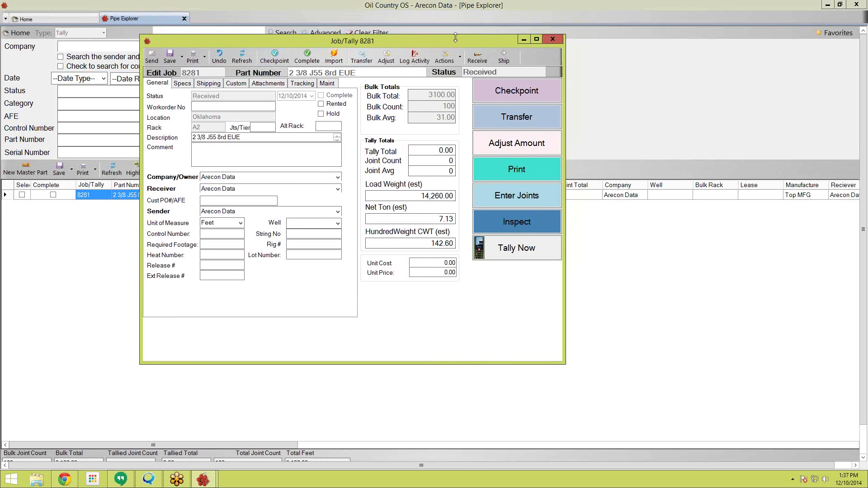
{"action": "left_click_drag", "start_coordinate": [457, 37], "coordinate": [457, 17]}
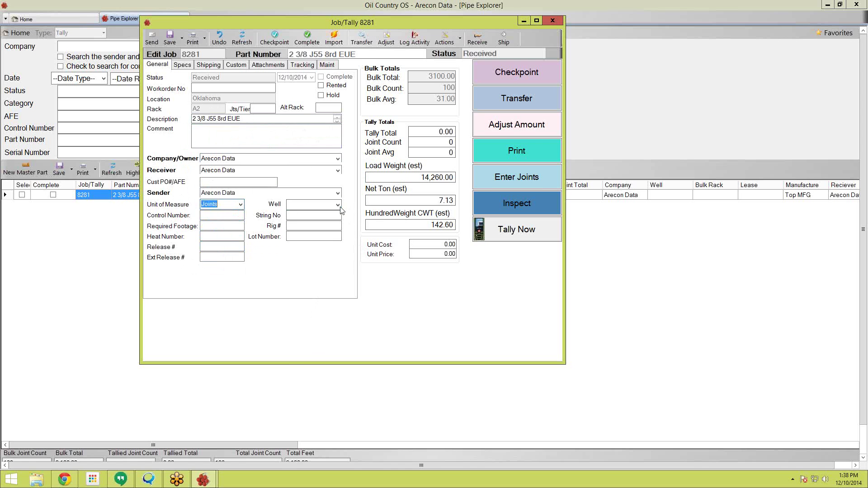
Step: Look through the wells available for the job without choosing one
{"action": "left_click", "coordinate": [337, 204]}
{"action": "scroll", "coordinate": [339, 231], "scroll_direction": "down", "scroll_amount": 1}
{"action": "scroll", "coordinate": [339, 228], "scroll_direction": "up", "scroll_amount": 1}
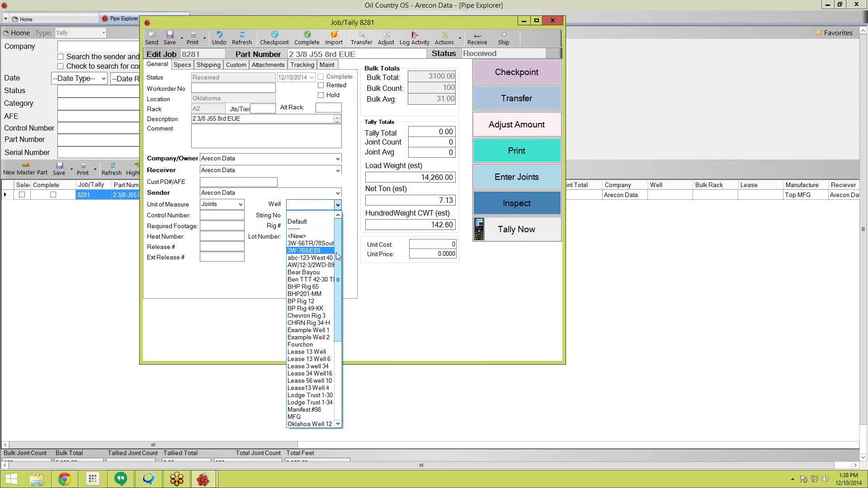
{"action": "scroll", "coordinate": [329, 267], "scroll_direction": "down", "scroll_amount": 2}
{"action": "scroll", "coordinate": [329, 284], "scroll_direction": "up", "scroll_amount": 2}
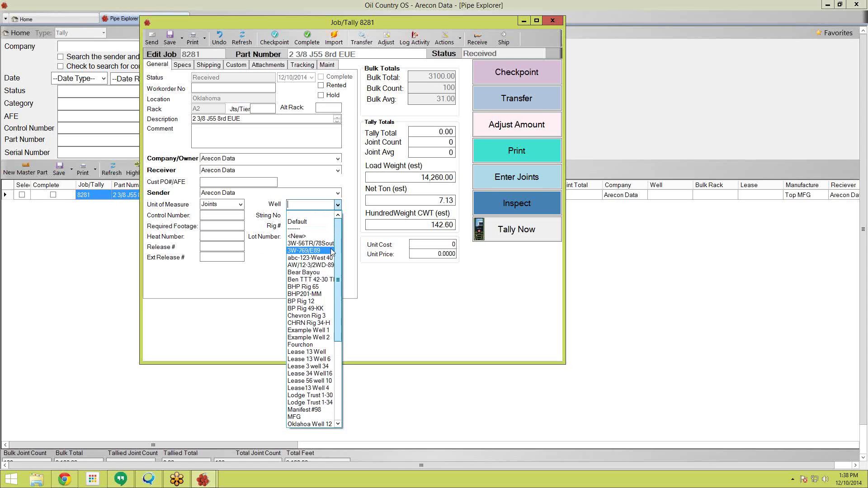
{"action": "left_click", "coordinate": [367, 274]}
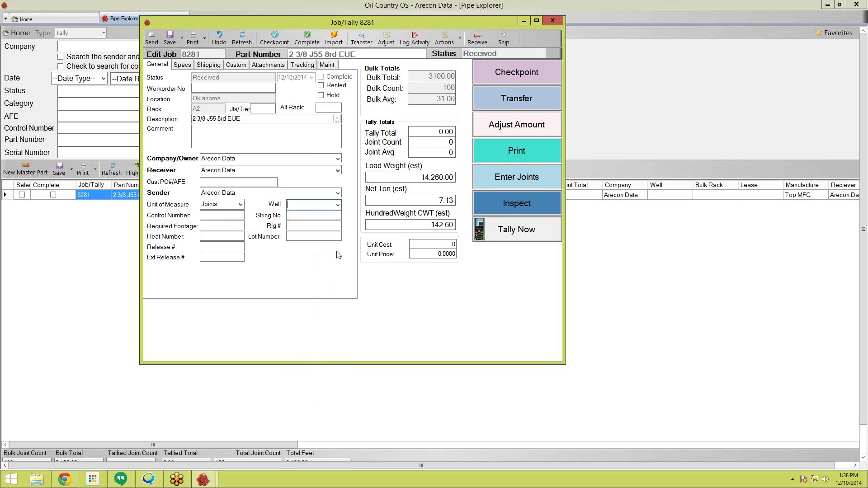
Step: Enter 2225 as the job's control number and save the record
{"action": "left_click", "coordinate": [232, 216]}
{"action": "left_click_drag", "start_coordinate": [299, 23], "coordinate": [322, 31]}
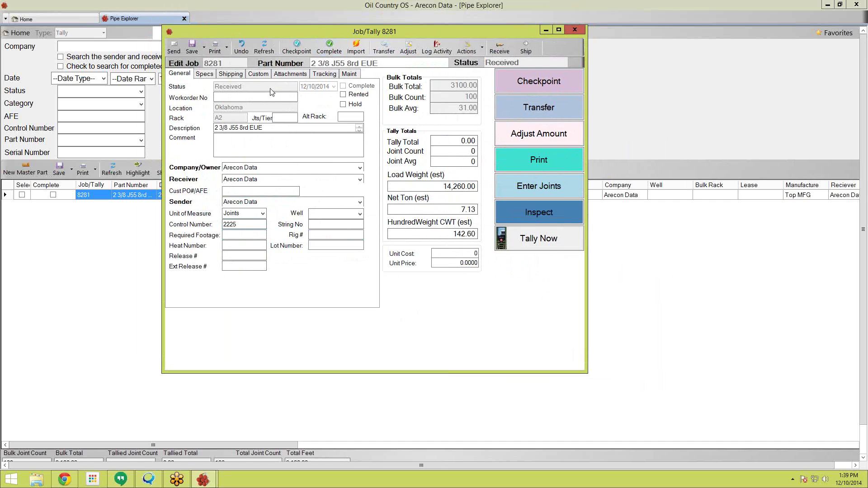
{"action": "left_click", "coordinate": [192, 44]}
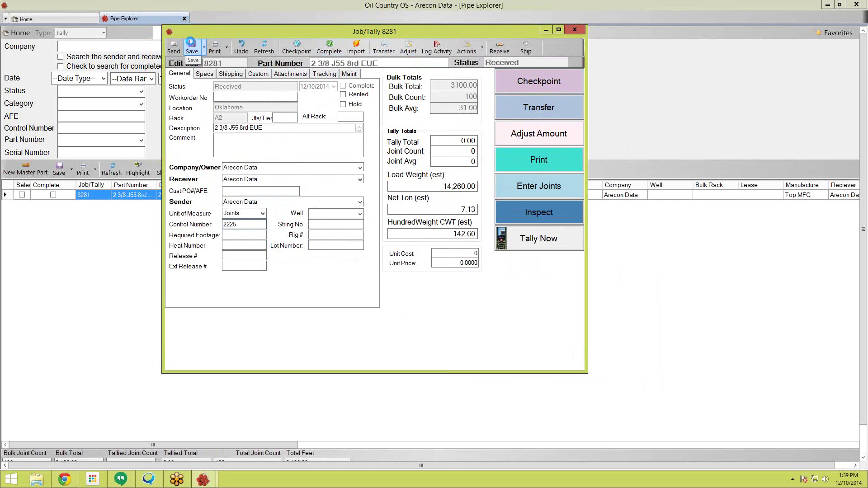
Step: Look over the job's specs and shipping details and return to its general information
{"action": "left_click_drag", "start_coordinate": [286, 33], "coordinate": [246, 45]}
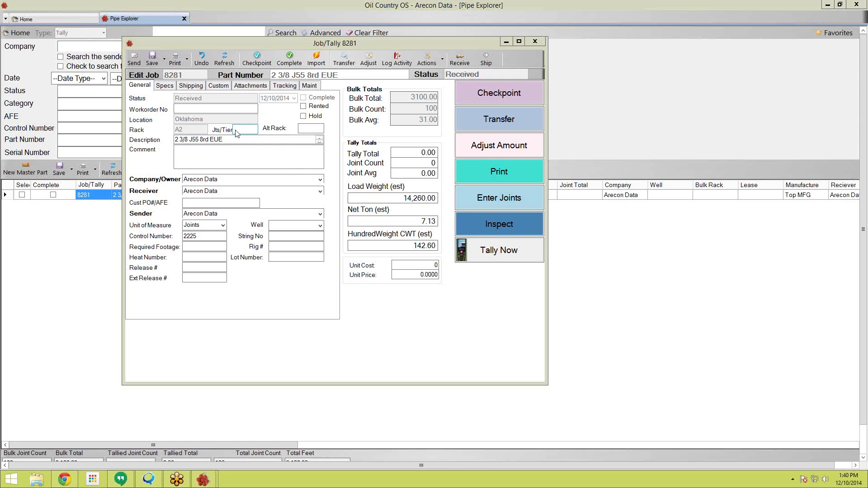
{"action": "left_click", "coordinate": [169, 87]}
{"action": "left_click", "coordinate": [191, 87]}
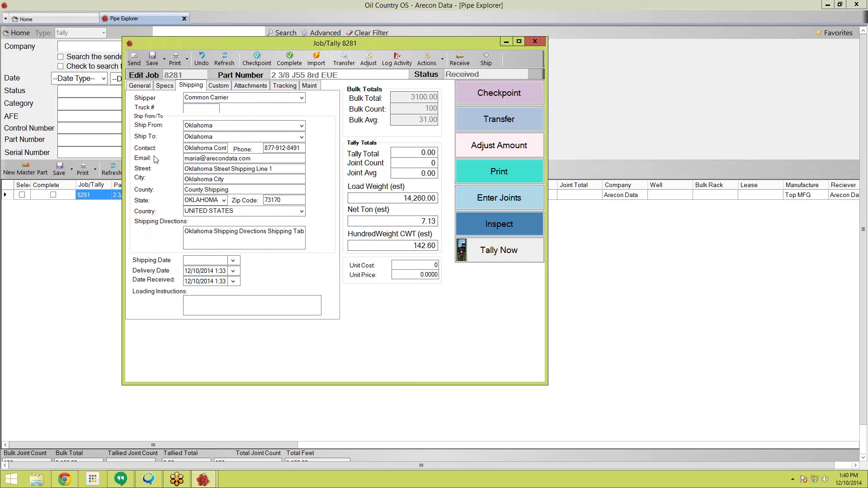
{"action": "left_click", "coordinate": [149, 85]}
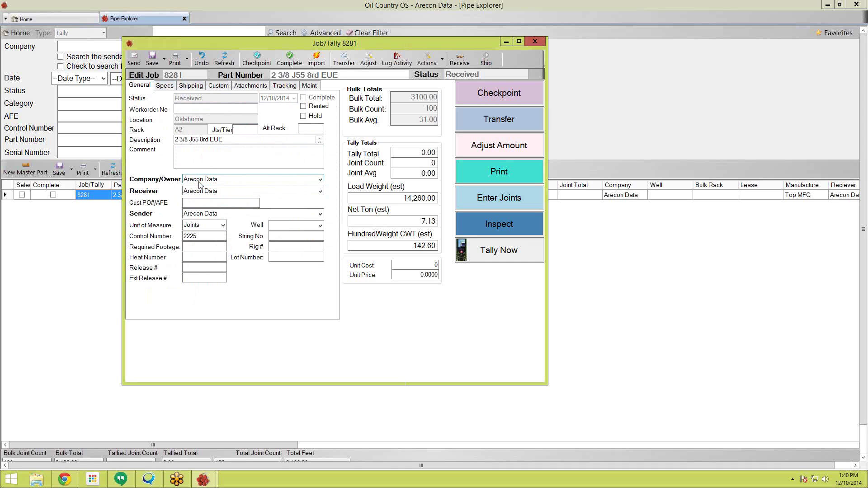
Step: Change the job's company/owner to Big Petroleum
{"action": "left_click", "coordinate": [230, 180]}
{"action": "left_click", "coordinate": [320, 180]}
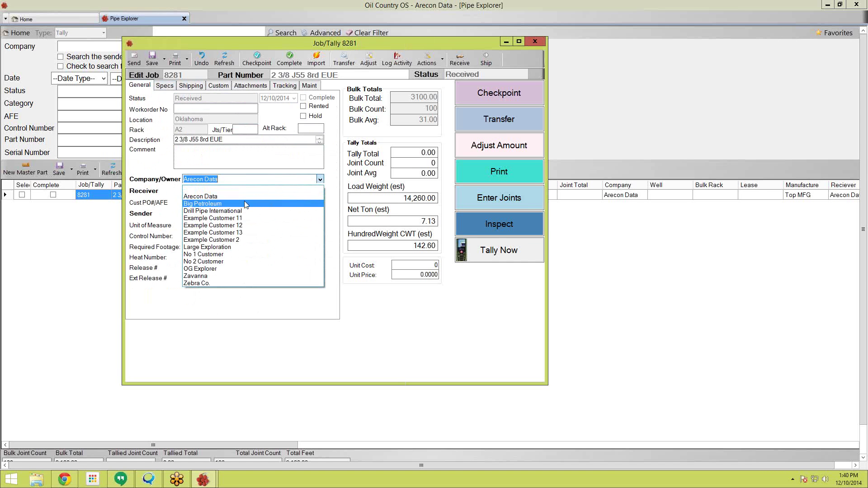
{"action": "left_click", "coordinate": [245, 204]}
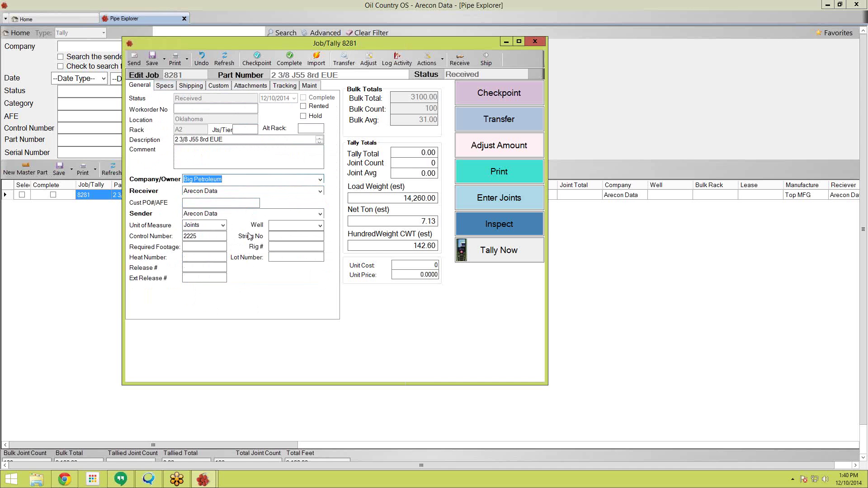
Step: Look through the ship-to locations available in the job's shipping details
{"action": "left_click", "coordinate": [186, 86]}
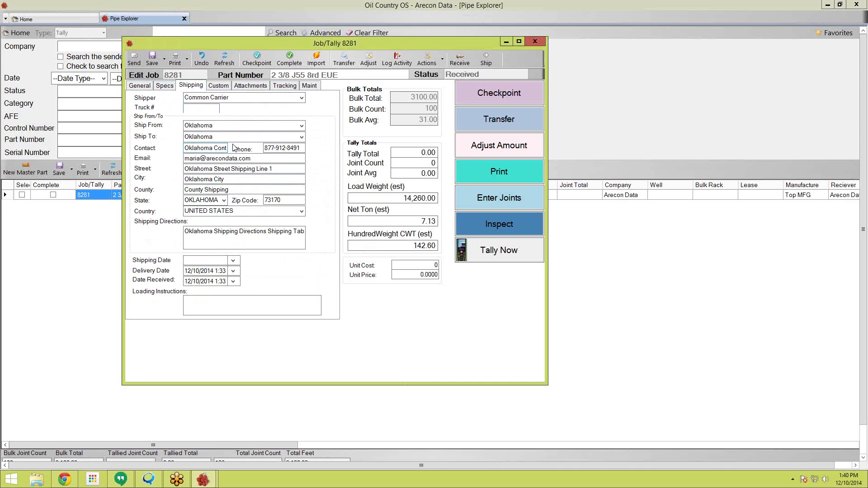
{"action": "left_click", "coordinate": [302, 137]}
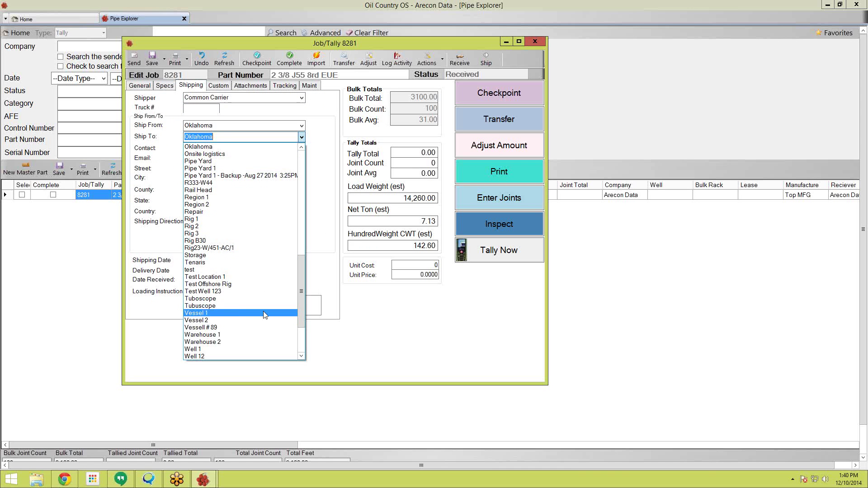
{"action": "scroll", "coordinate": [264, 313], "scroll_direction": "up", "scroll_amount": 3}
{"action": "scroll", "coordinate": [265, 316], "scroll_direction": "up", "scroll_amount": 10}
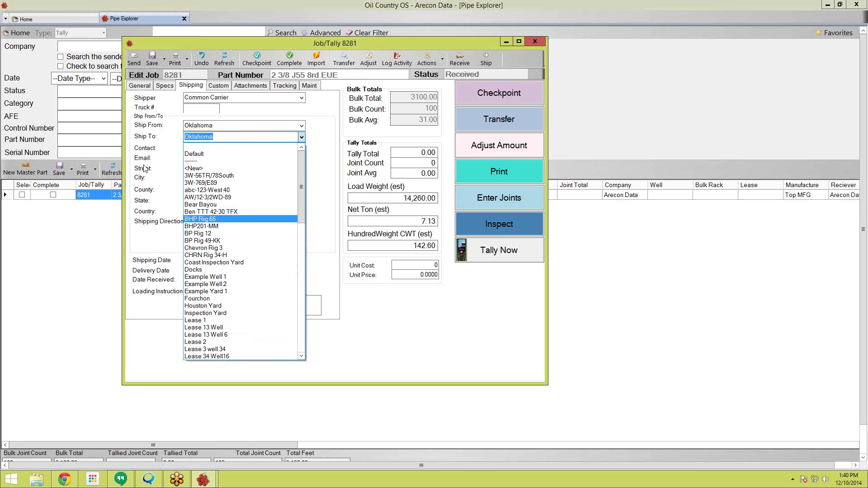
Step: Set the job's company/owner back to Arecon Data and recheck the shipping details
{"action": "left_click", "coordinate": [142, 86]}
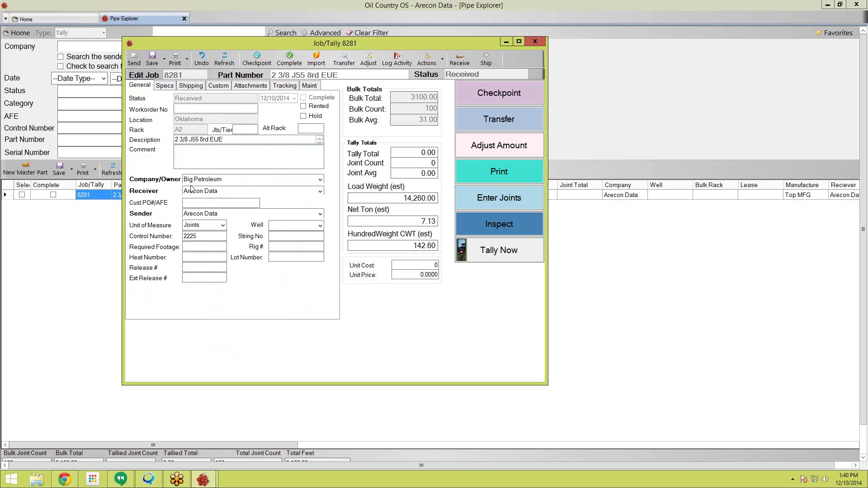
{"action": "left_click", "coordinate": [320, 179]}
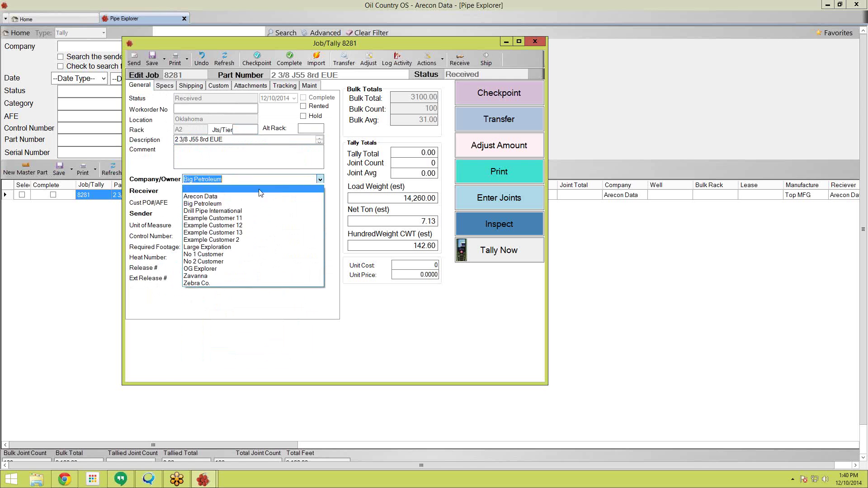
{"action": "left_click", "coordinate": [202, 190]}
{"action": "left_click", "coordinate": [192, 86]}
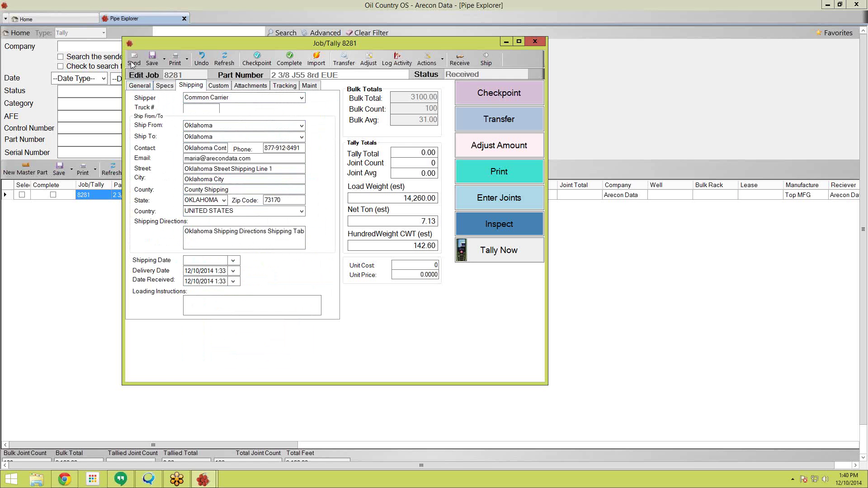
{"action": "left_click", "coordinate": [139, 85]}
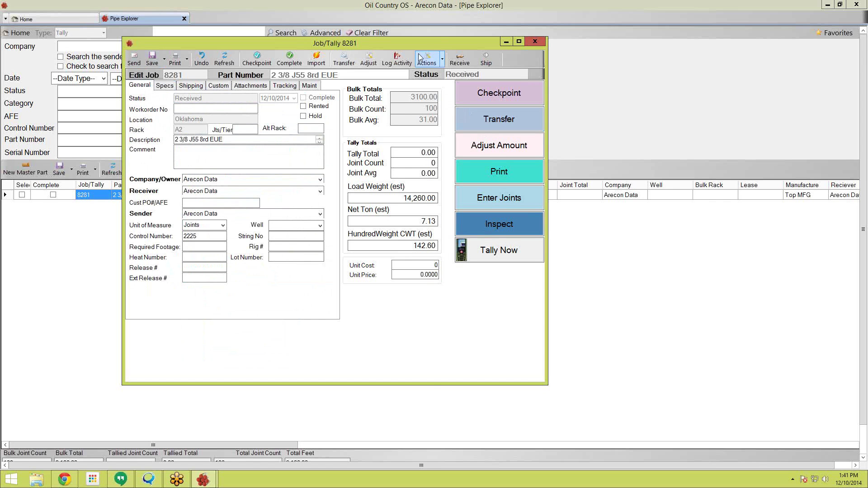
Step: Enlarge the job window and examine its pipe specs, including the coupled weight, external coating, inspector and special options
{"action": "left_click_drag", "start_coordinate": [419, 43], "coordinate": [437, 1]}
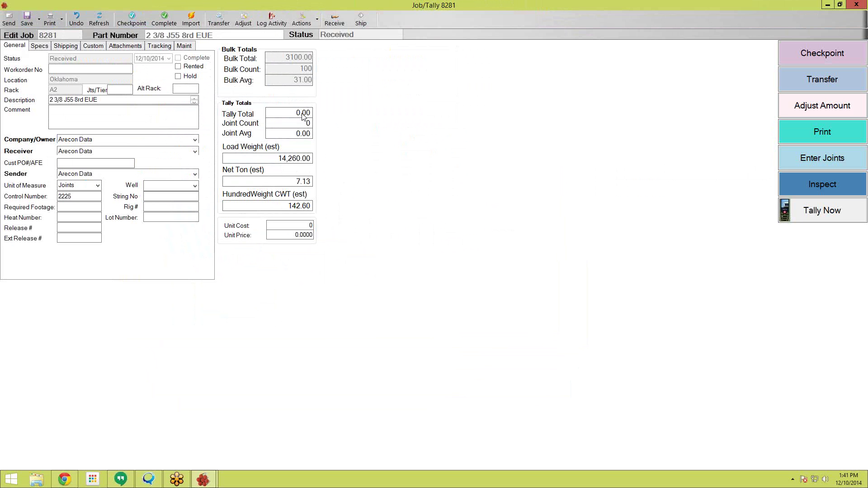
{"action": "left_click", "coordinate": [40, 47]}
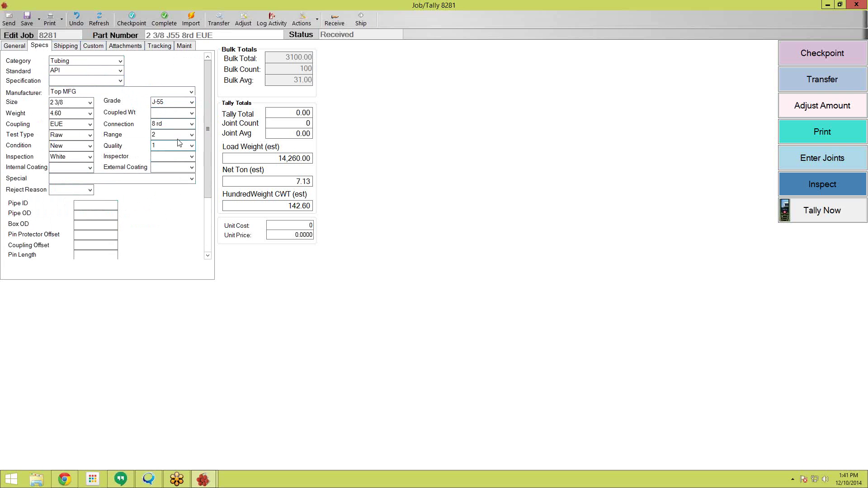
{"action": "left_click", "coordinate": [192, 113]}
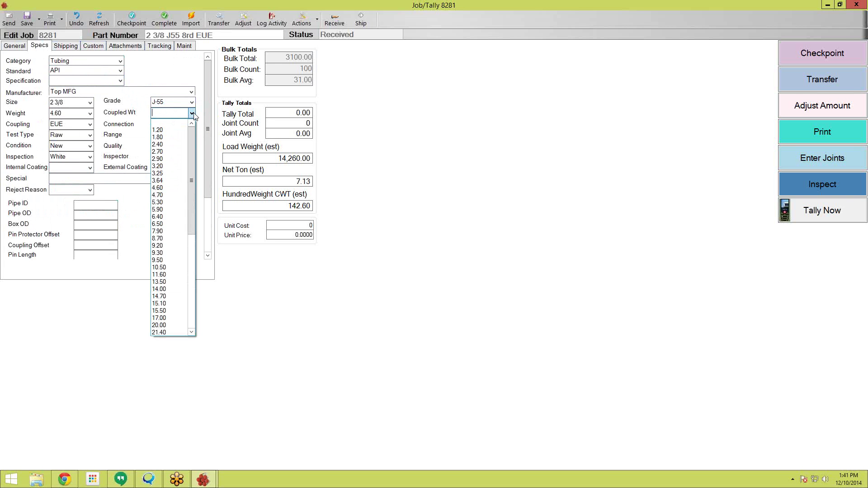
{"action": "left_click", "coordinate": [192, 113]}
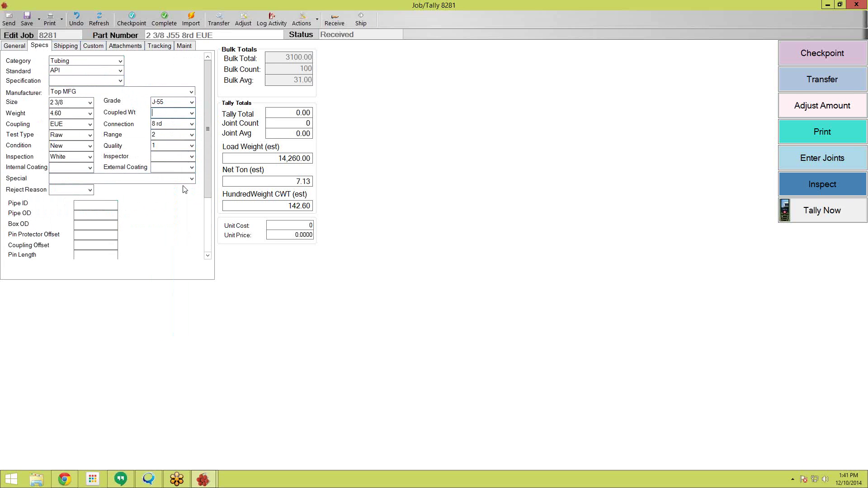
{"action": "left_click", "coordinate": [193, 168]}
{"action": "left_click", "coordinate": [192, 169]}
{"action": "left_click", "coordinate": [192, 157]}
{"action": "left_click", "coordinate": [193, 157]}
{"action": "left_click", "coordinate": [191, 179]}
{"action": "left_click", "coordinate": [191, 179]}
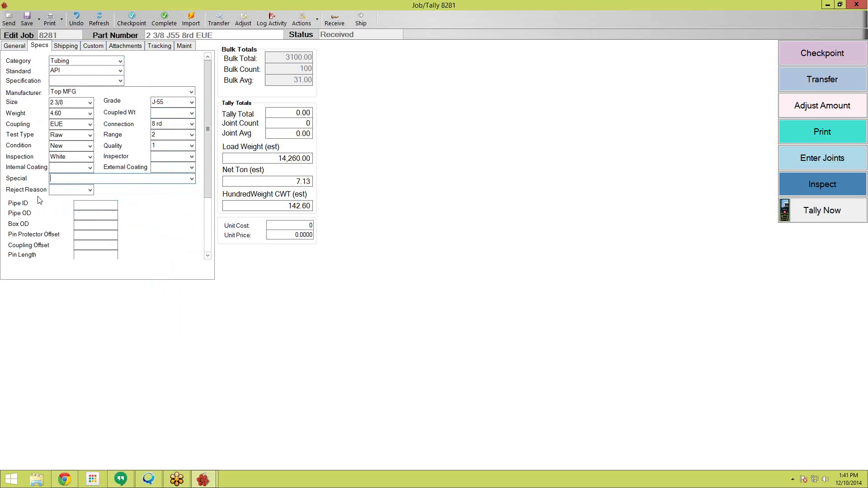
{"action": "scroll", "coordinate": [224, 138], "scroll_direction": "down", "scroll_amount": 3}
{"action": "scroll", "coordinate": [221, 117], "scroll_direction": "up", "scroll_amount": 3}
Step: Review the job's shipping details and open its attachments in a smaller window
{"action": "left_click", "coordinate": [68, 46]}
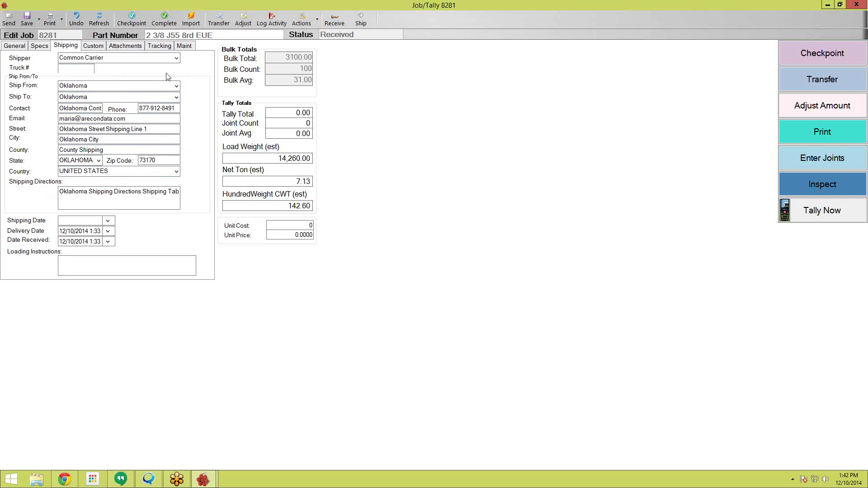
{"action": "left_click", "coordinate": [115, 47]}
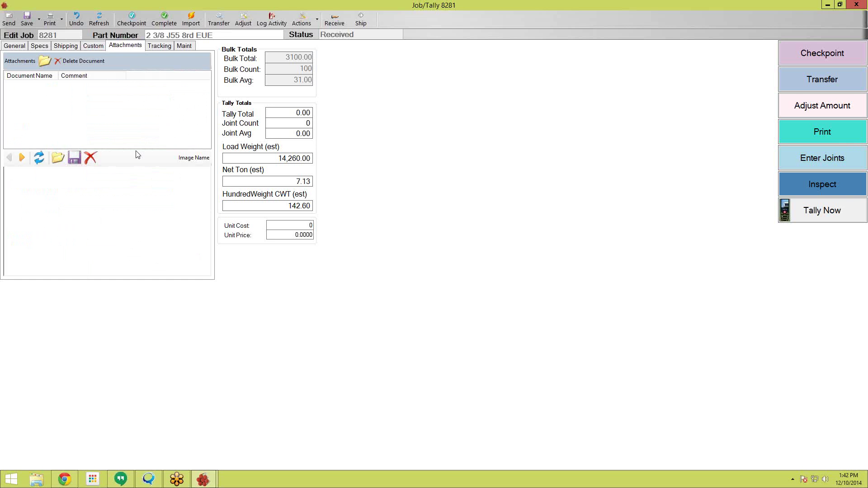
{"action": "left_click_drag", "start_coordinate": [185, 4], "coordinate": [217, 17]}
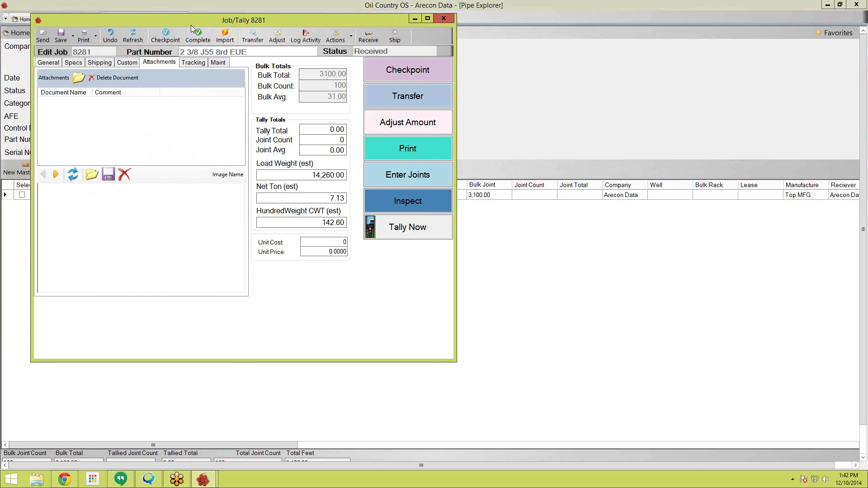
{"action": "left_click_drag", "start_coordinate": [191, 23], "coordinate": [251, 39]}
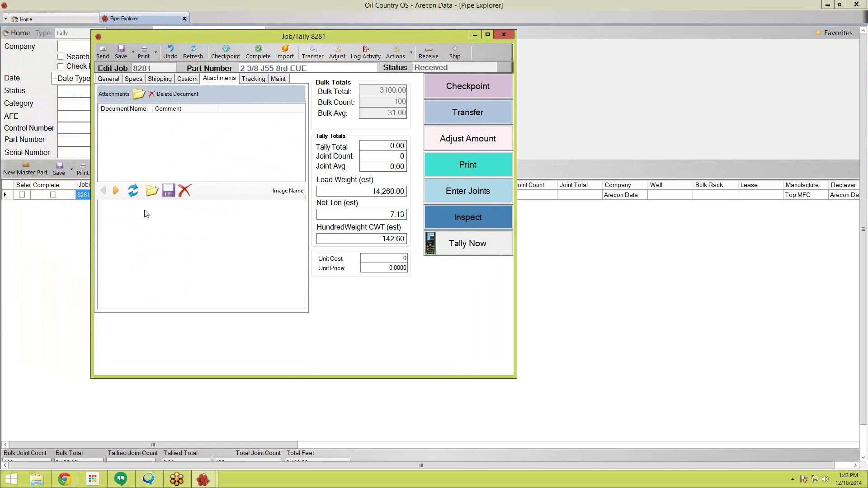
Step: Browse the desktop's RMIS Import Sheets folder for an image to import into the job and check the supported image formats
{"action": "left_click", "coordinate": [152, 194]}
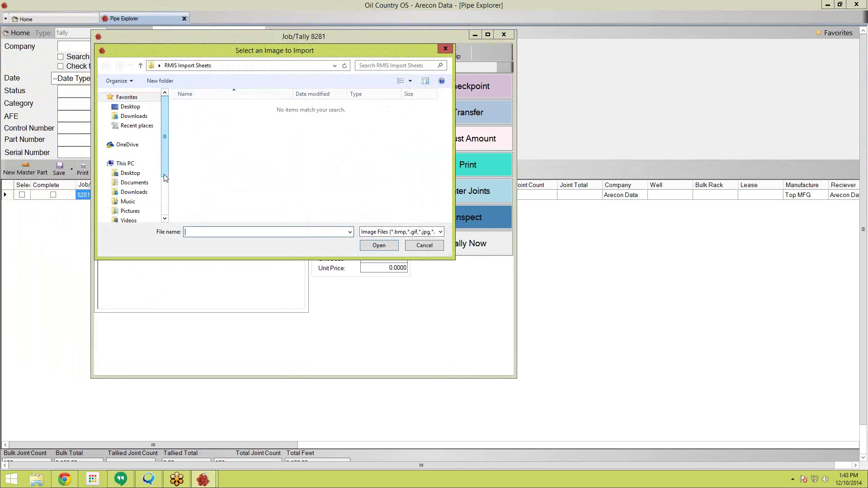
{"action": "left_click", "coordinate": [130, 106]}
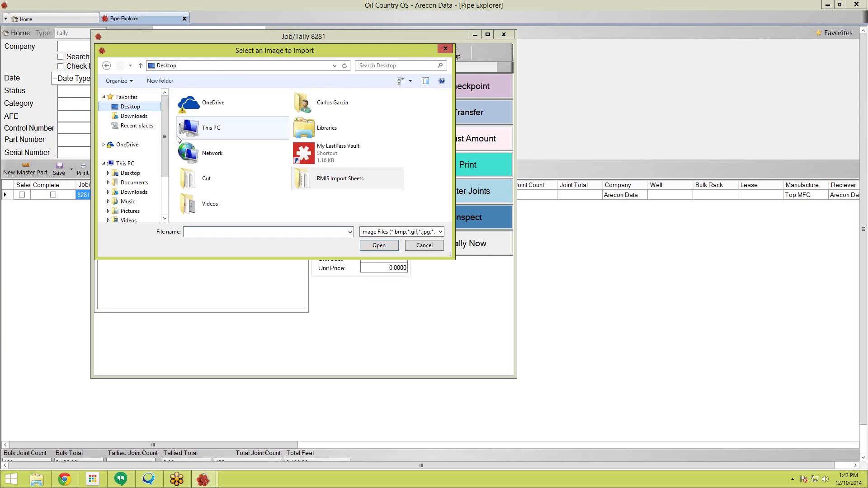
{"action": "double_click", "coordinate": [340, 179]}
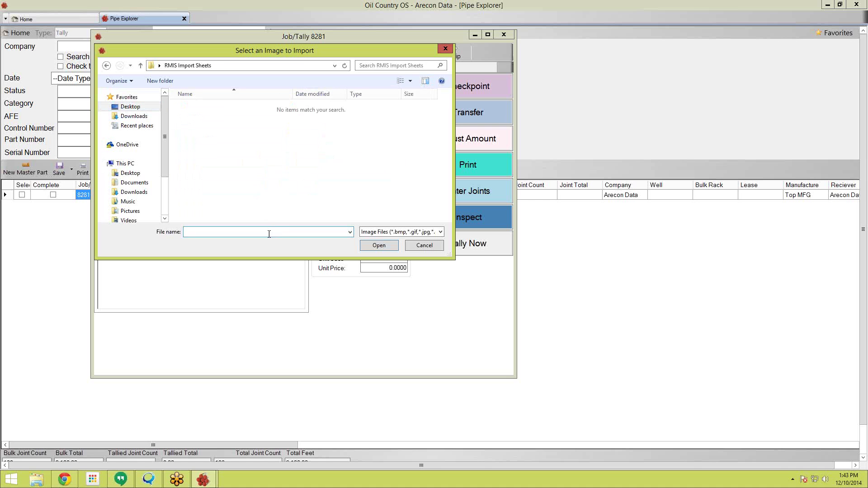
{"action": "left_click", "coordinate": [440, 231]}
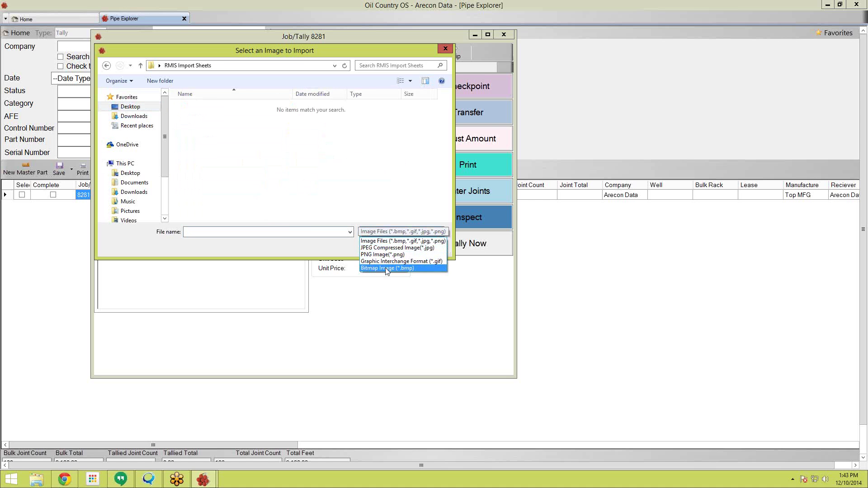
{"action": "left_click", "coordinate": [412, 258]}
{"action": "left_click", "coordinate": [424, 246]}
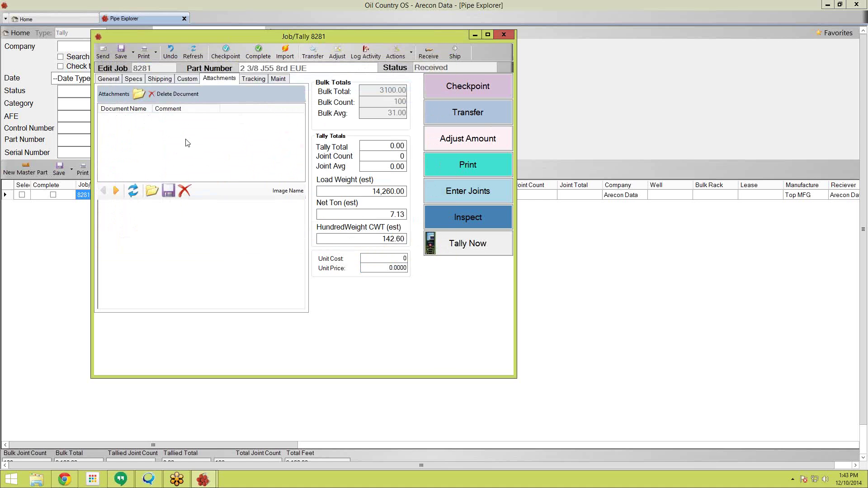
Step: Recheck the file types offered for the job's image import, leaving without importing an image
{"action": "left_click", "coordinate": [148, 191]}
{"action": "left_click", "coordinate": [407, 232]}
{"action": "left_click", "coordinate": [415, 239]}
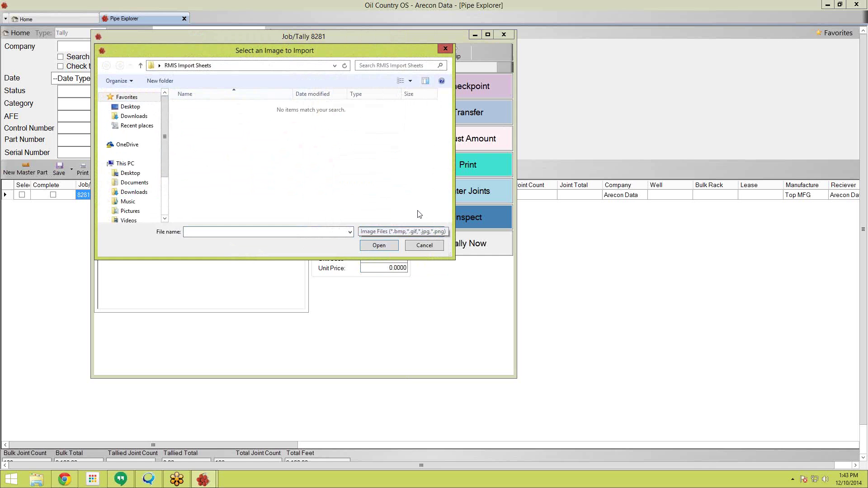
{"action": "left_click", "coordinate": [424, 245]}
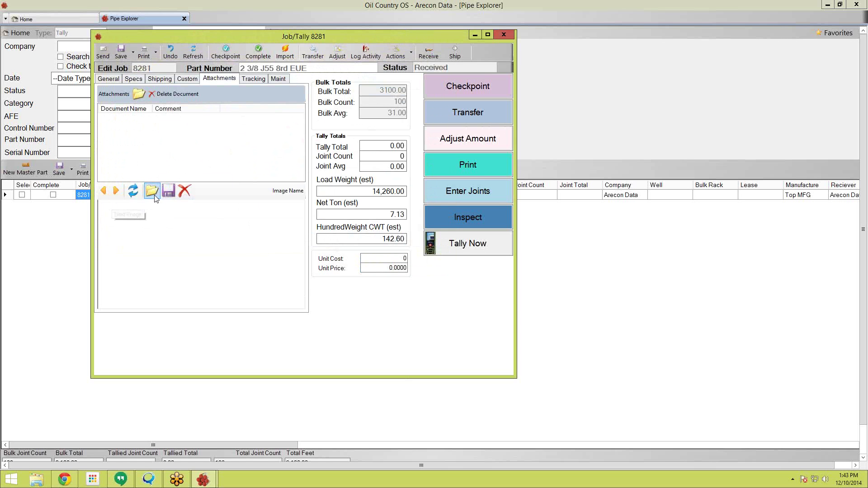
{"action": "left_click", "coordinate": [153, 192]}
{"action": "left_click", "coordinate": [425, 232]}
{"action": "left_click", "coordinate": [428, 234]}
{"action": "left_click", "coordinate": [446, 48]}
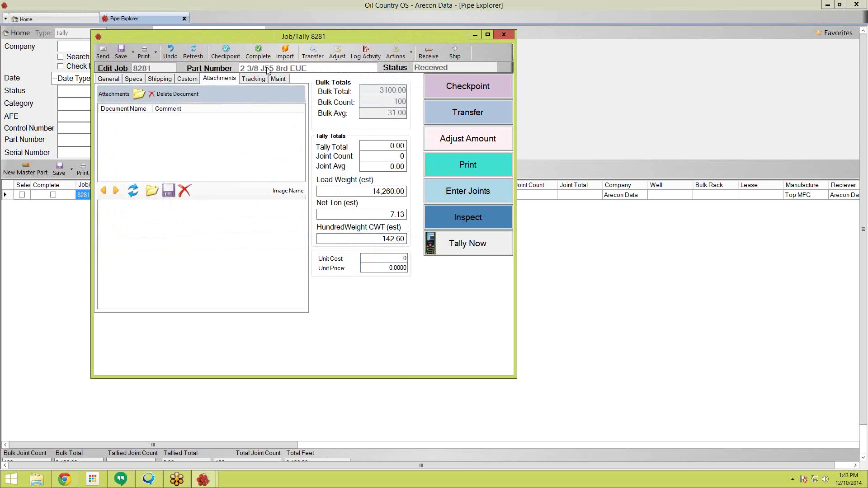
Step: Attach the Excel workbook RemainderCo.xlsx from the RMIS Import Sheets folder to the job's documents and select it in the list
{"action": "left_click", "coordinate": [136, 93]}
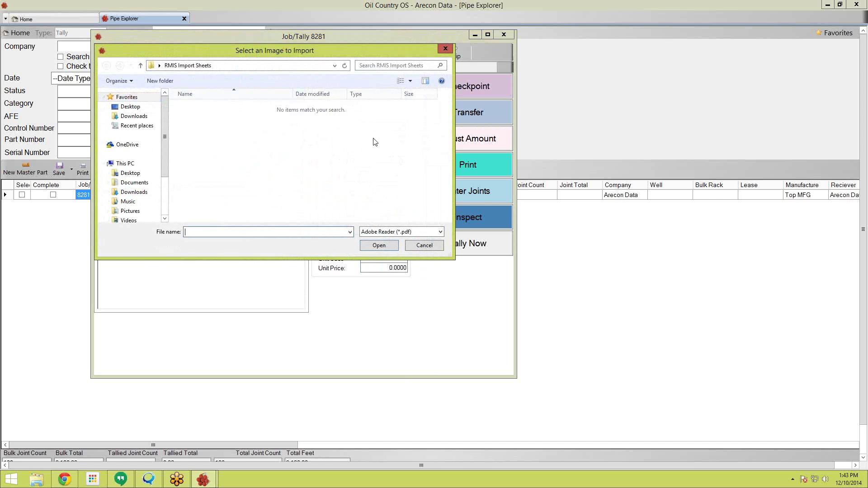
{"action": "left_click", "coordinate": [412, 231]}
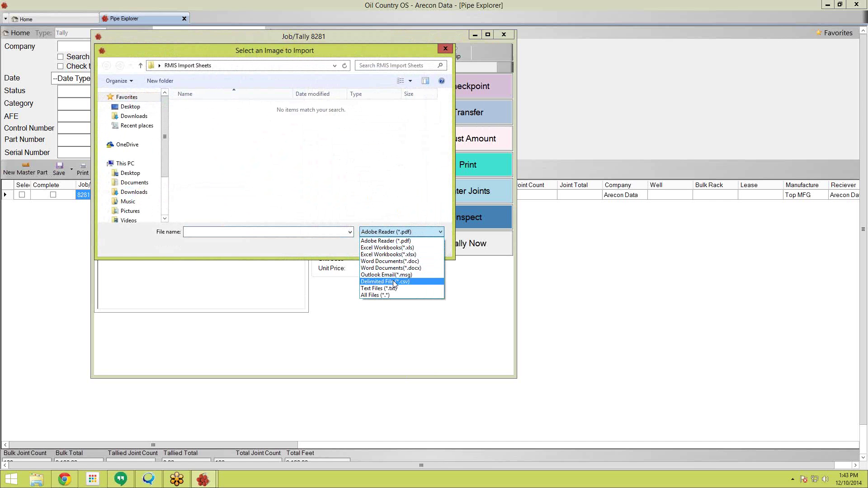
{"action": "left_click", "coordinate": [387, 256]}
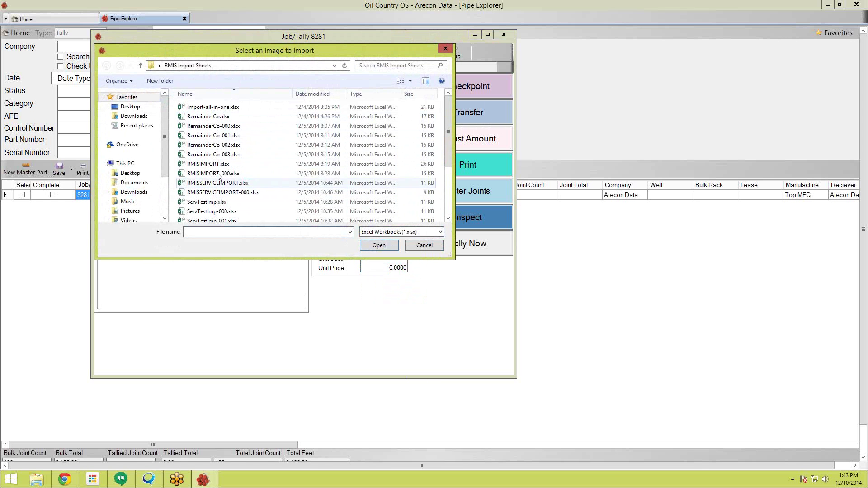
{"action": "left_click", "coordinate": [213, 117]}
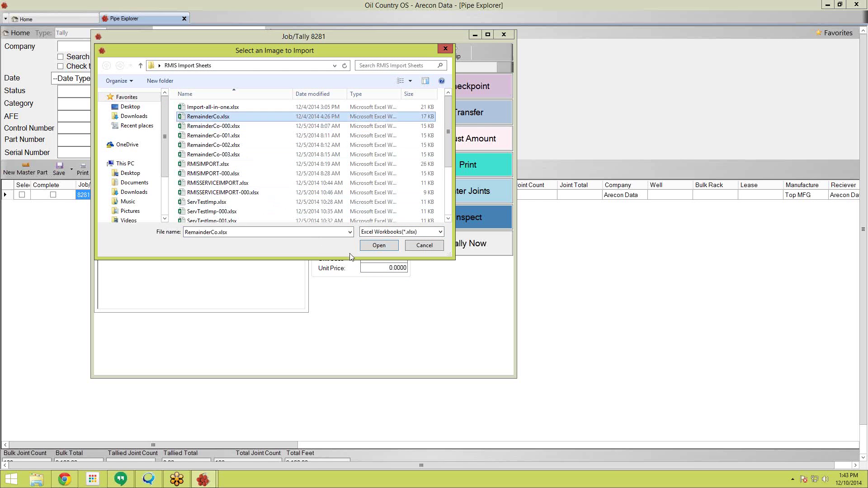
{"action": "left_click", "coordinate": [379, 245]}
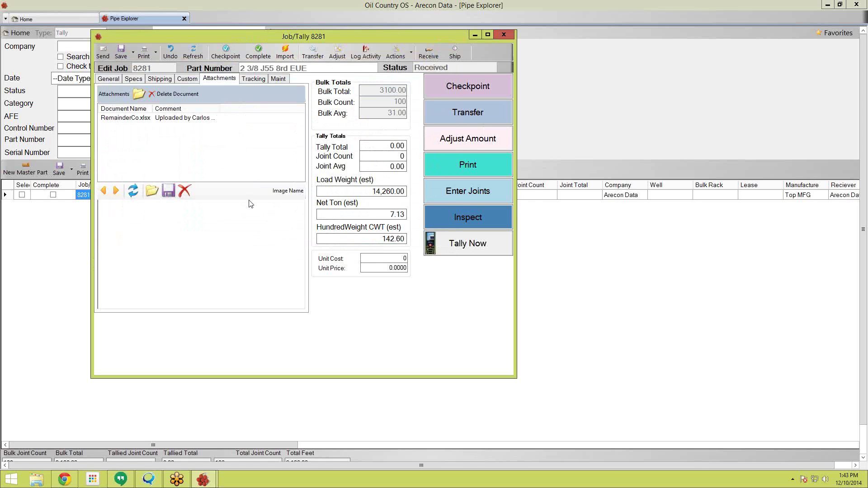
{"action": "left_click", "coordinate": [136, 119]}
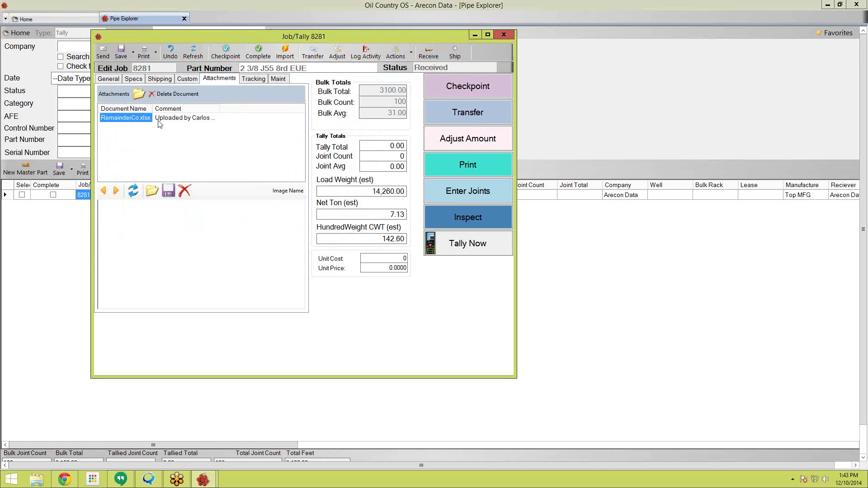
Step: Rearrange the Pipe Explorer and job windows so the desktop files are reachable with the job's attachments in front
{"action": "left_click_drag", "start_coordinate": [228, 40], "coordinate": [250, 44]}
{"action": "left_click_drag", "start_coordinate": [294, 2], "coordinate": [465, 64]}
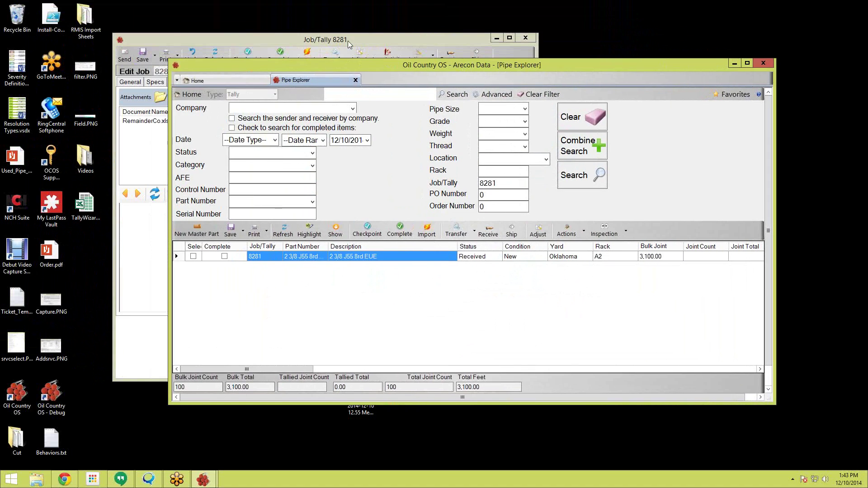
{"action": "left_click", "coordinate": [370, 39]}
{"action": "left_click_drag", "start_coordinate": [370, 39], "coordinate": [385, 35]}
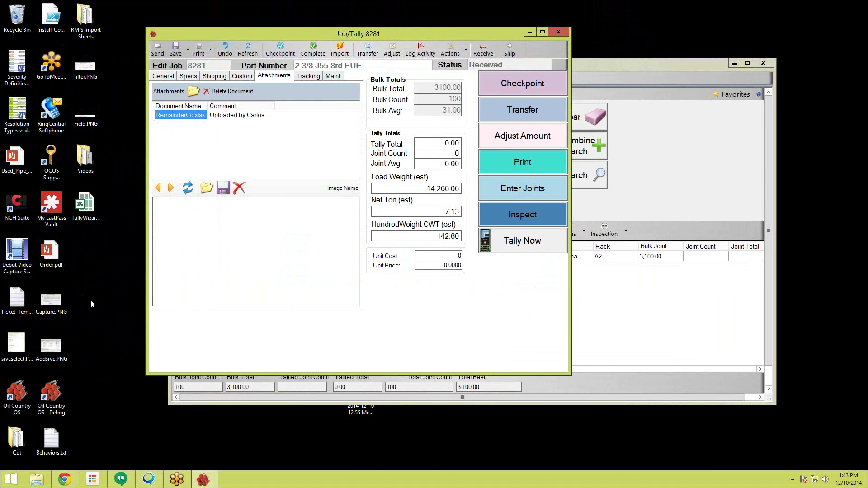
Step: Attach the TallyWizard pipe inventory export spreadsheet from the desktop to job 8281 and refresh the job
{"action": "left_click", "coordinate": [90, 207]}
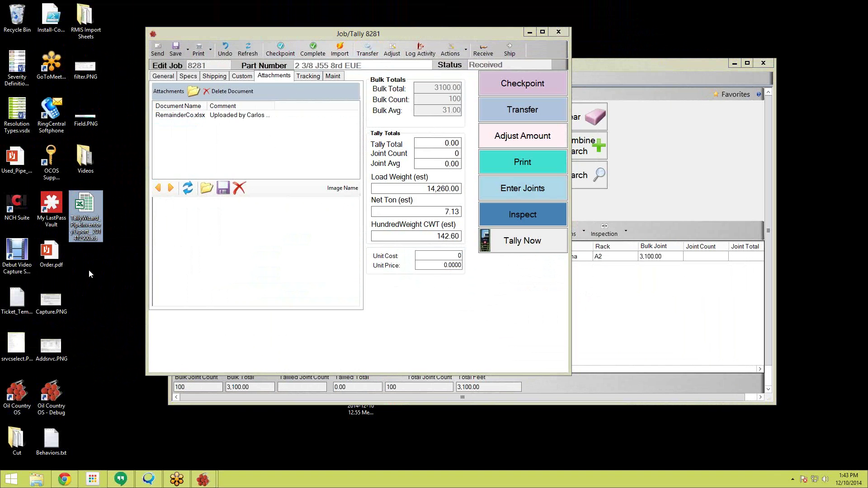
{"action": "left_click_drag", "start_coordinate": [90, 207], "coordinate": [215, 84]}
{"action": "left_click", "coordinate": [267, 30]}
{"action": "left_click_drag", "start_coordinate": [316, 36], "coordinate": [317, 9]}
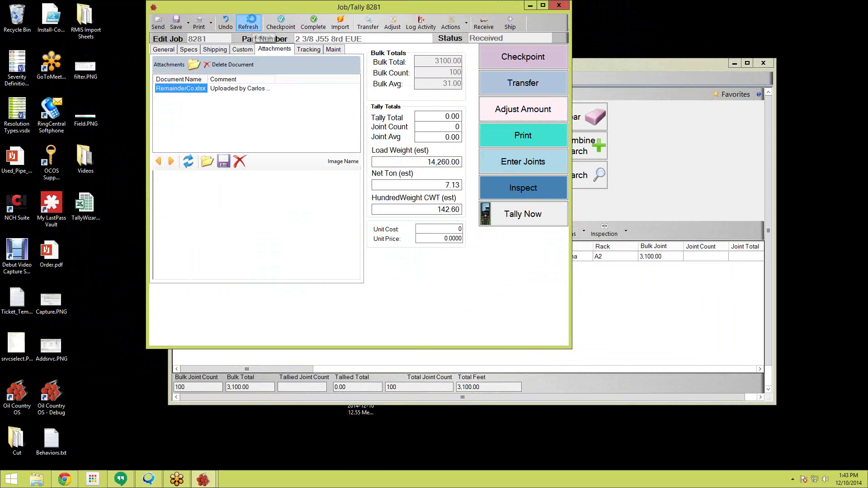
{"action": "left_click", "coordinate": [249, 23]}
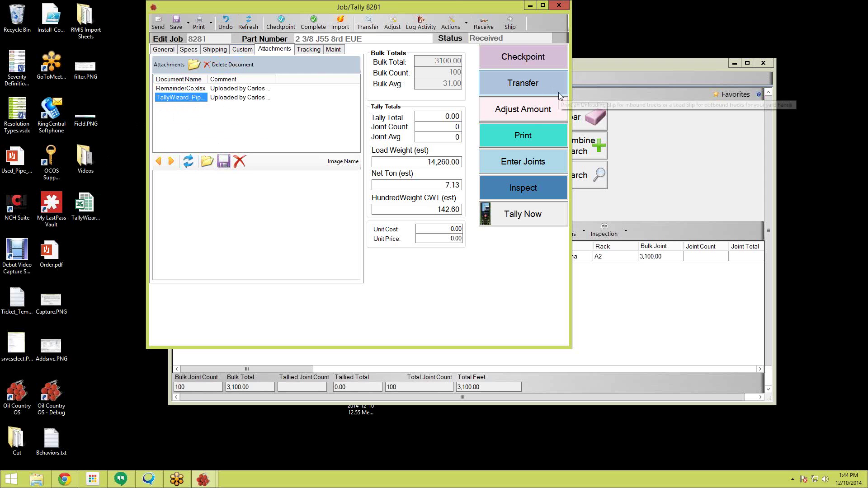
{"action": "left_click", "coordinate": [350, 27]}
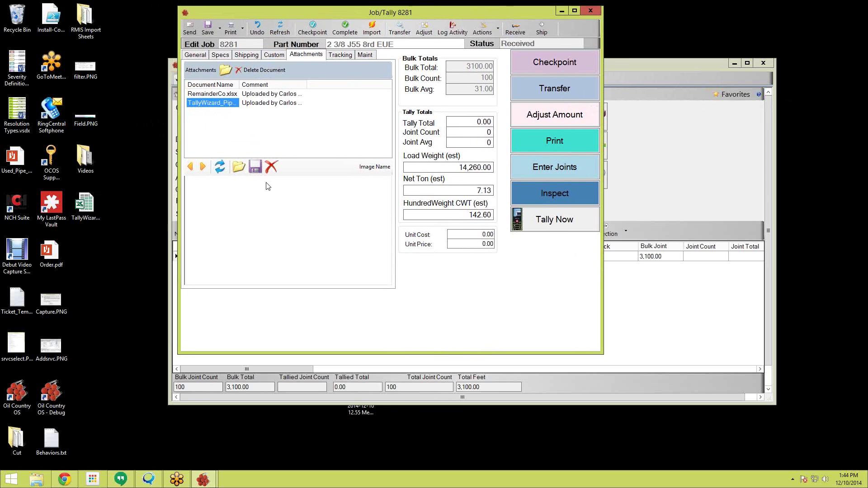
Step: Find Outlook through the Windows search and switch to it
{"action": "key", "text": "super"}
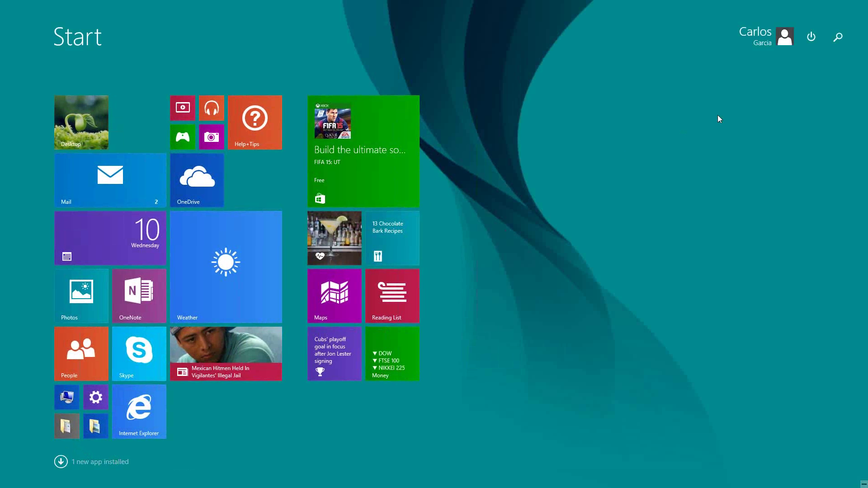
{"action": "type", "text": "outl"}
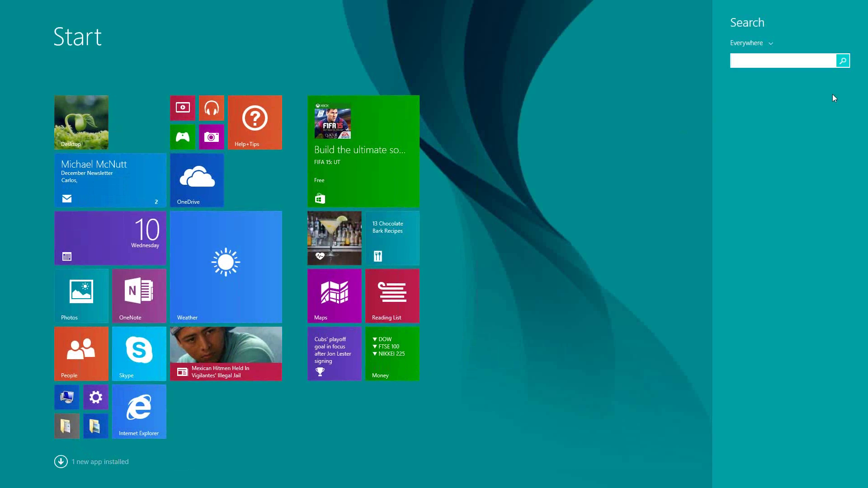
{"action": "left_click", "coordinate": [832, 94]}
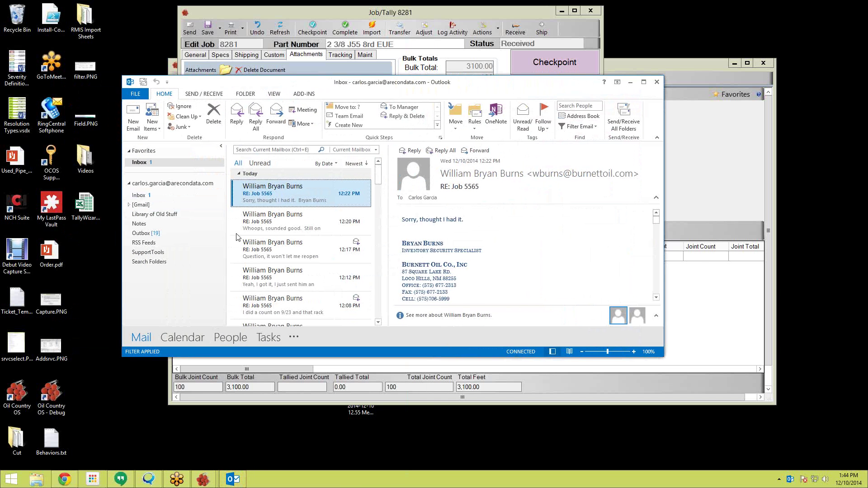
Step: Find the reply email about the TW-1987 search issue in the inbox and copy it to the desktop
{"action": "scroll", "coordinate": [307, 275], "scroll_direction": "down", "scroll_amount": 5}
{"action": "scroll", "coordinate": [307, 276], "scroll_direction": "down", "scroll_amount": 3}
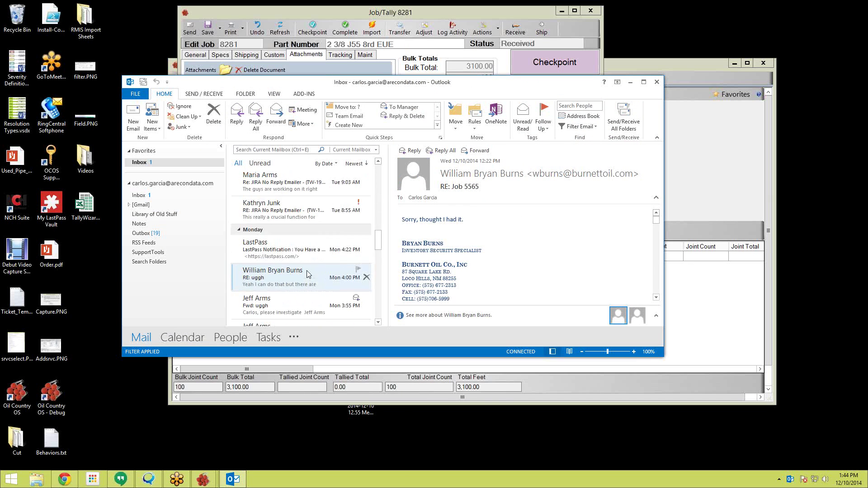
{"action": "left_click", "coordinate": [283, 209]}
{"action": "scroll", "coordinate": [278, 190], "scroll_direction": "up", "scroll_amount": 1}
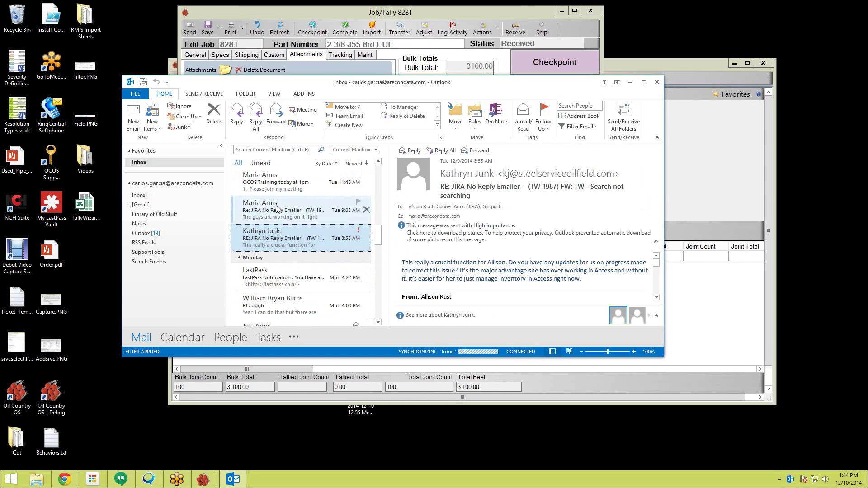
{"action": "left_click", "coordinate": [280, 209]}
{"action": "left_click_drag", "start_coordinate": [362, 90], "coordinate": [465, 81]}
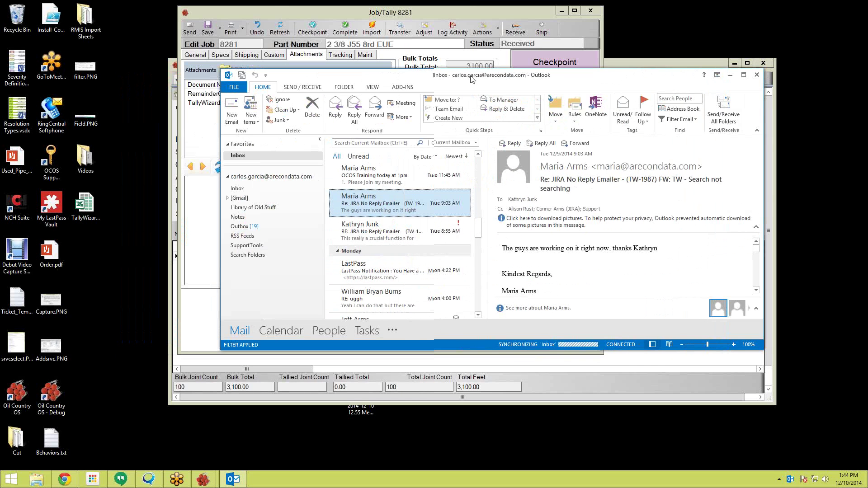
{"action": "left_click_drag", "start_coordinate": [361, 201], "coordinate": [88, 260]}
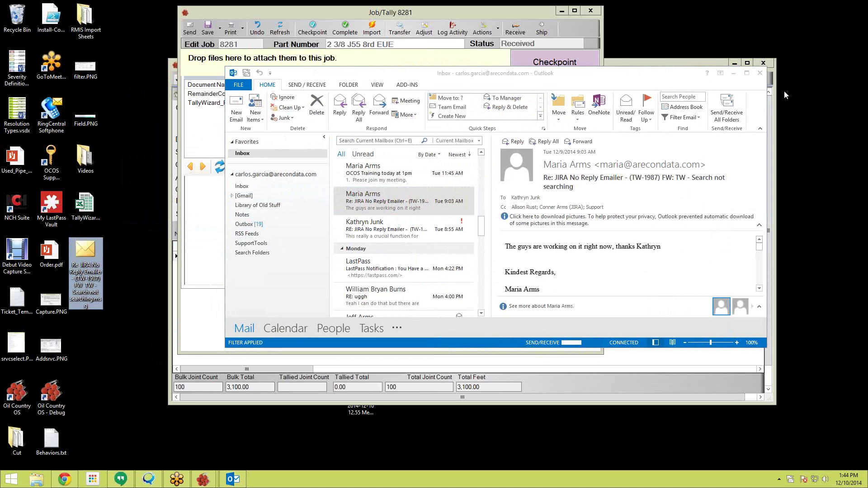
Step: Close Outlook, attach the saved TW-1987 email from the desktop to job 8281, and refresh the job
{"action": "left_click", "coordinate": [762, 76]}
{"action": "left_click_drag", "start_coordinate": [88, 250], "coordinate": [231, 63]}
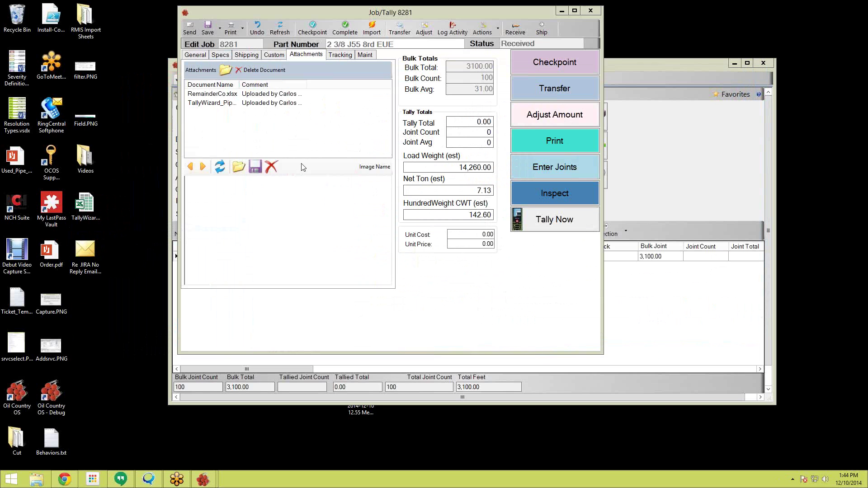
{"action": "left_click", "coordinate": [280, 29]}
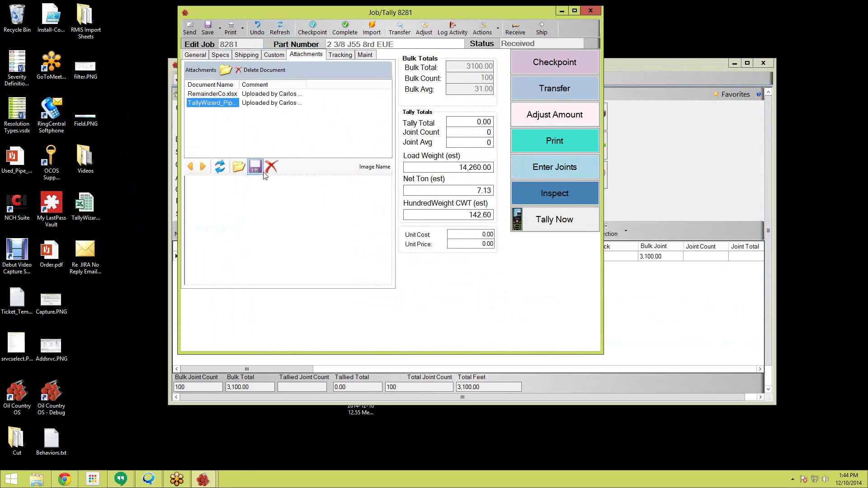
{"action": "left_click", "coordinate": [280, 28]}
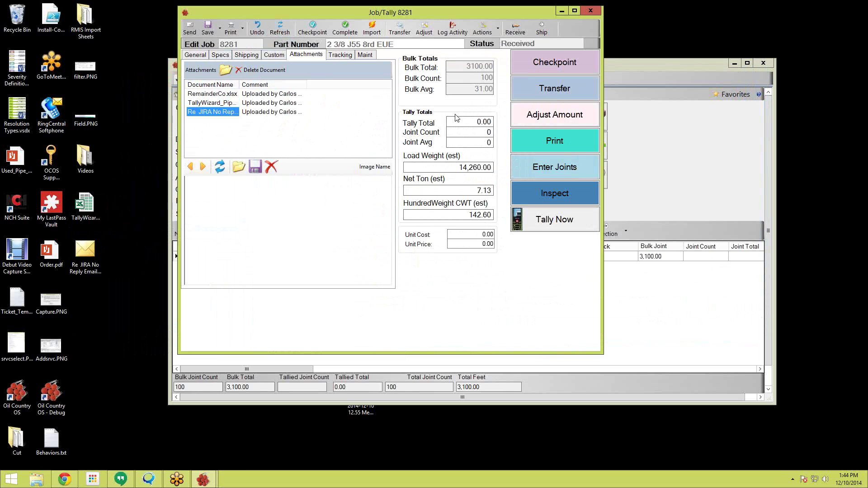
Step: Maximize the Pipe Explorer window and bring the job 8281 window back in front of it
{"action": "left_click_drag", "start_coordinate": [344, 13], "coordinate": [283, 86]}
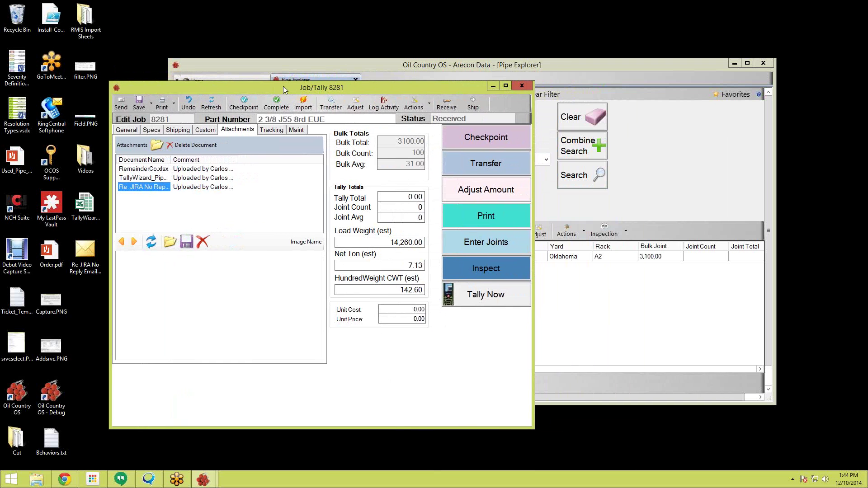
{"action": "double_click", "coordinate": [446, 67]}
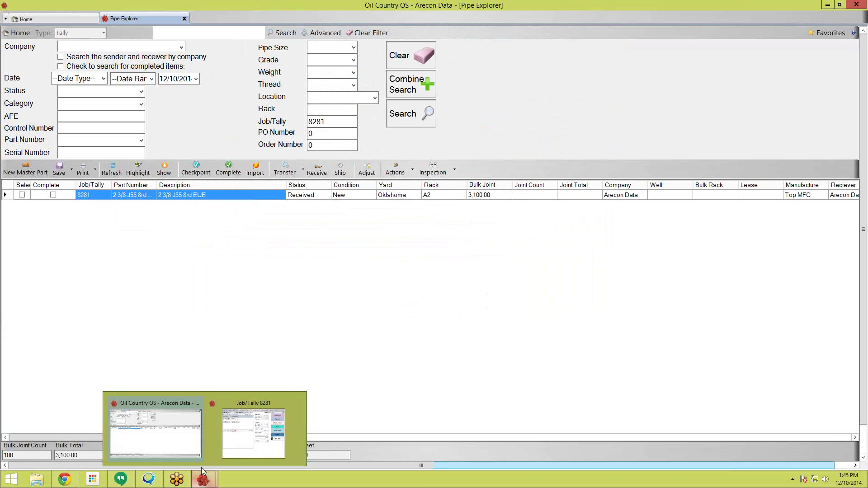
{"action": "left_click", "coordinate": [227, 455]}
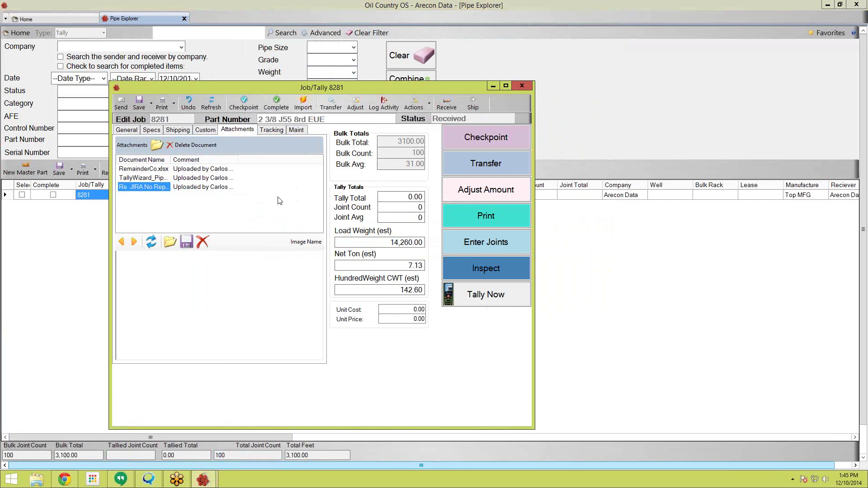
Step: Review the job's maintenance and inspection intervals and its sales order, purchase order and original job tracking details
{"action": "left_click", "coordinate": [269, 131]}
{"action": "left_click", "coordinate": [295, 131]}
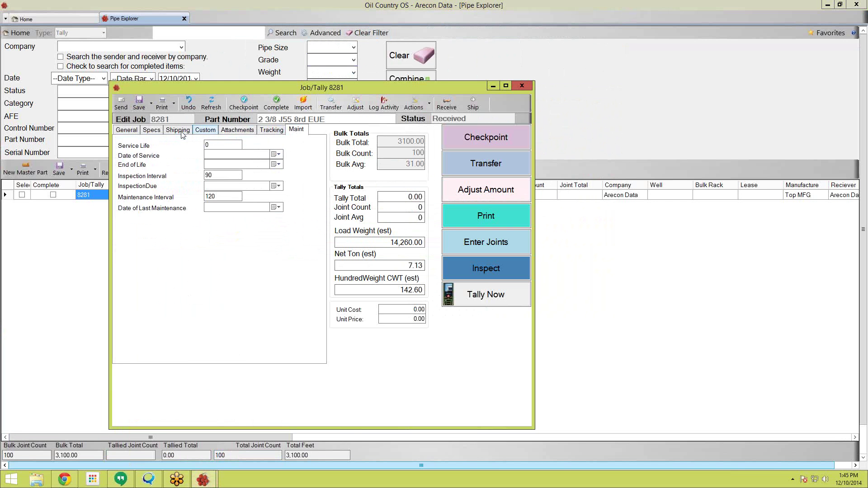
{"action": "left_click", "coordinate": [158, 131]}
{"action": "left_click", "coordinate": [284, 133]}
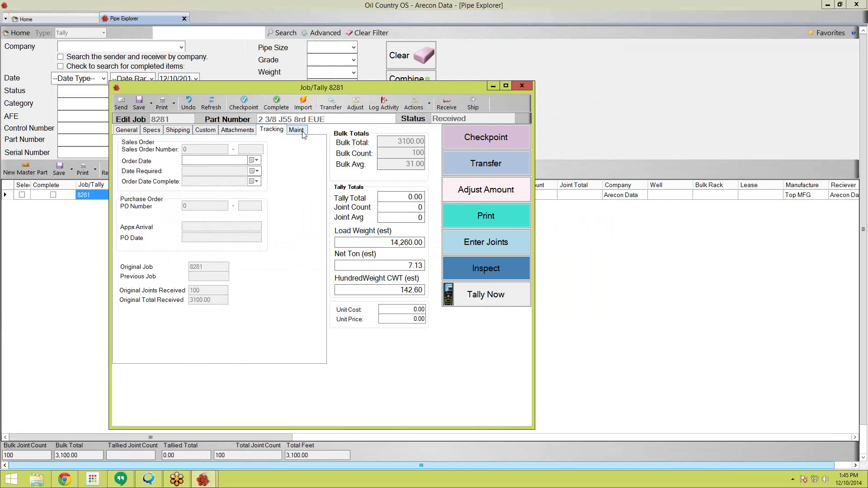
Step: Check job 8281's maintenance and tracking details, return to its general details, and maximize the job window
{"action": "left_click", "coordinate": [301, 132]}
{"action": "left_click", "coordinate": [275, 133]}
{"action": "left_click", "coordinate": [127, 130]}
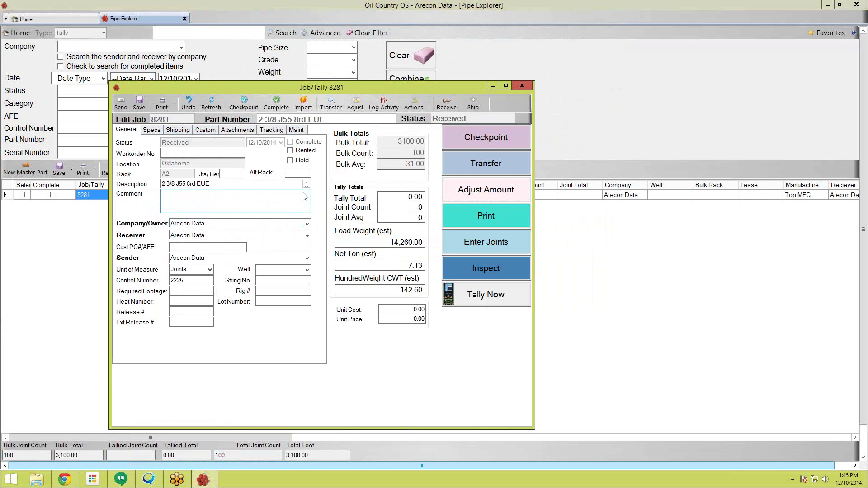
{"action": "double_click", "coordinate": [337, 86]}
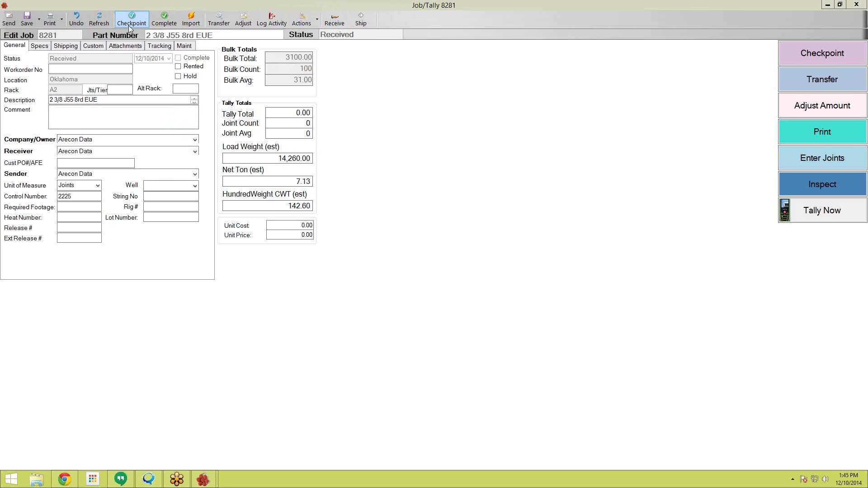
Step: Look through the available checkpoint statuses and checkpoint job 8281 to Storage
{"action": "left_click", "coordinate": [223, 156]}
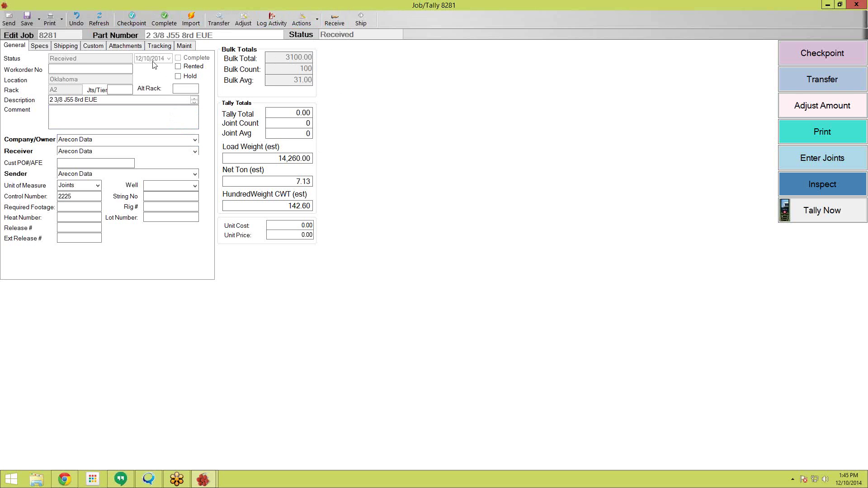
{"action": "left_click", "coordinate": [132, 19]}
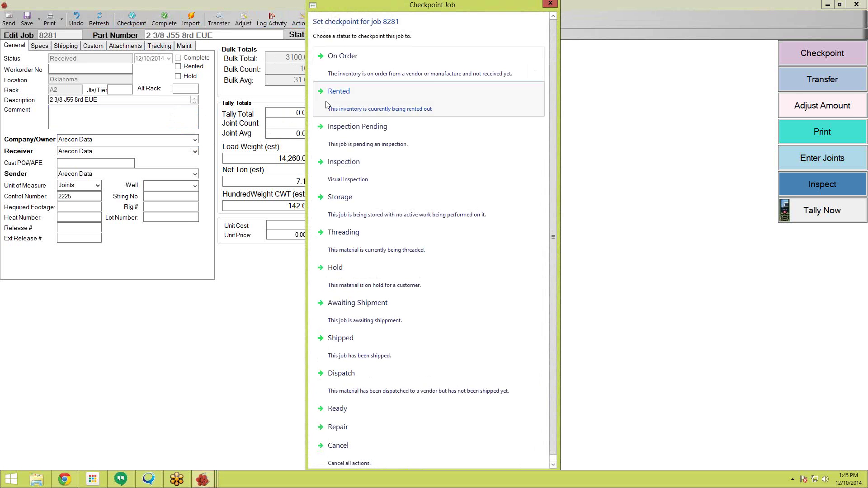
{"action": "left_click_drag", "start_coordinate": [554, 105], "coordinate": [561, 182]}
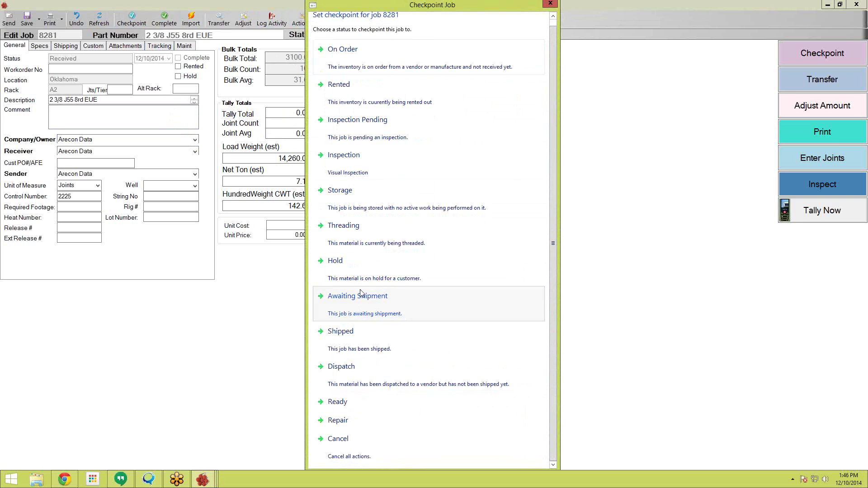
{"action": "scroll", "coordinate": [419, 196], "scroll_direction": "up", "scroll_amount": 1}
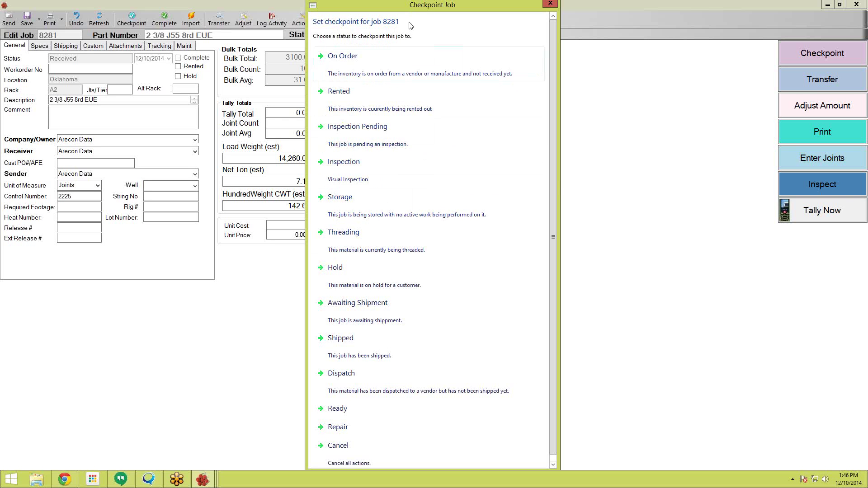
{"action": "left_click_drag", "start_coordinate": [554, 176], "coordinate": [551, 205]}
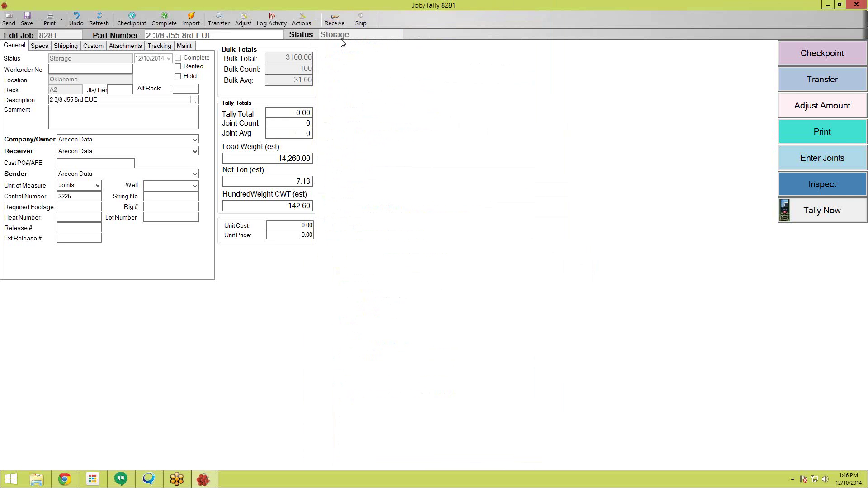
Step: Minimize the job window and rerun the Pipe Explorer search for job 8281 to check its status
{"action": "left_click_drag", "start_coordinate": [245, 5], "coordinate": [424, 68]}
{"action": "left_click", "coordinate": [628, 65]}
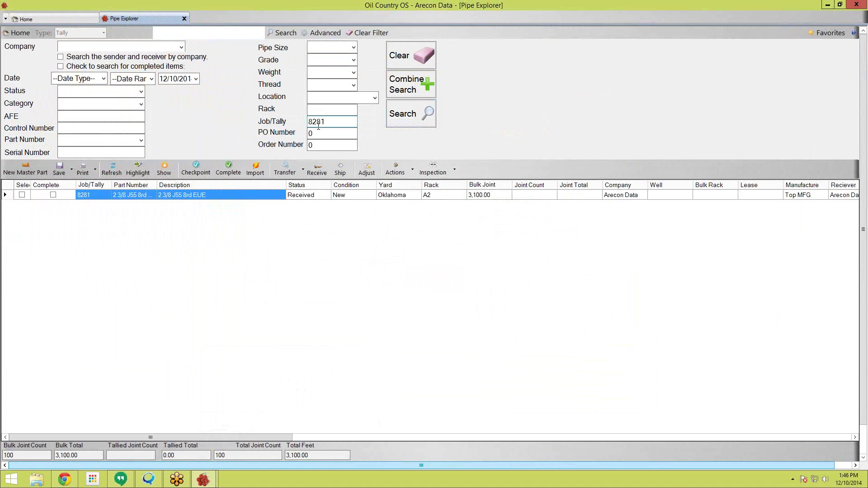
{"action": "left_click", "coordinate": [403, 119]}
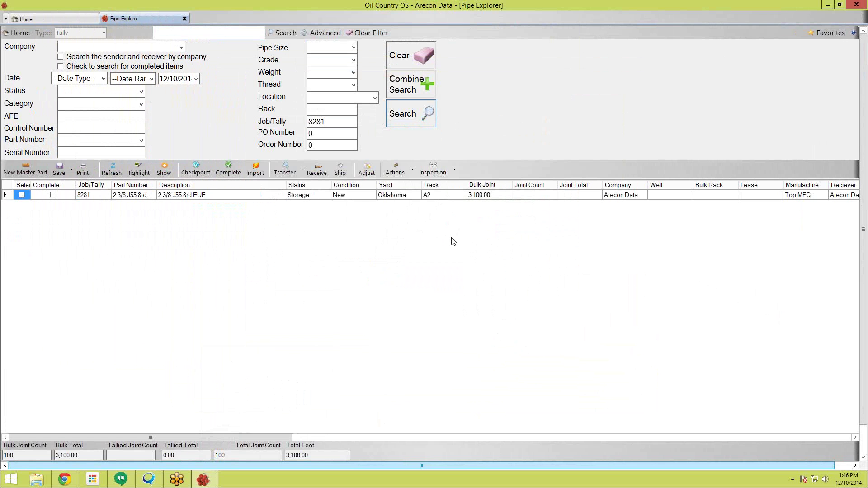
{"action": "left_click", "coordinate": [317, 198]}
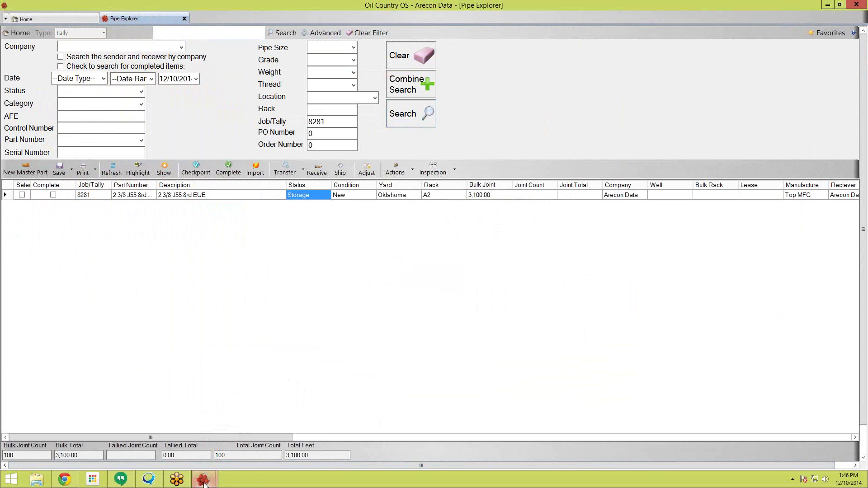
Step: Bring the job 8281 window back in front of Pipe Explorer and maximize it
{"action": "mouse_move", "coordinate": [204, 483]}
{"action": "left_click", "coordinate": [244, 434]}
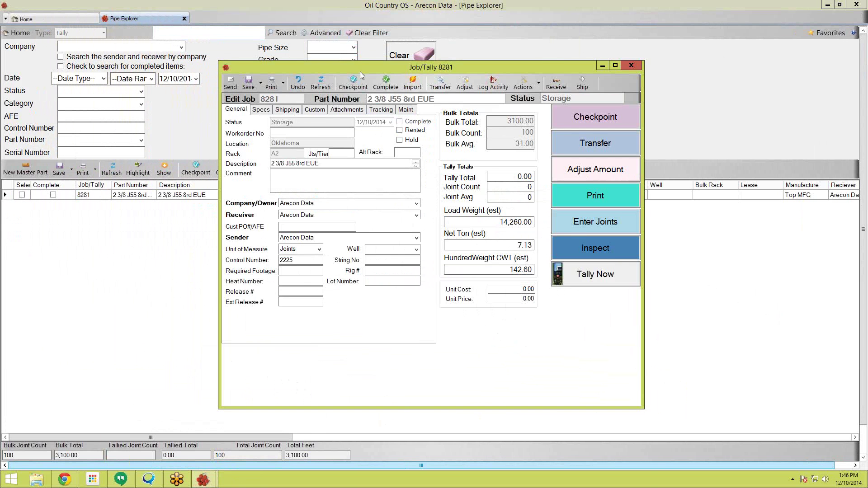
{"action": "left_click_drag", "start_coordinate": [361, 72], "coordinate": [348, 26]}
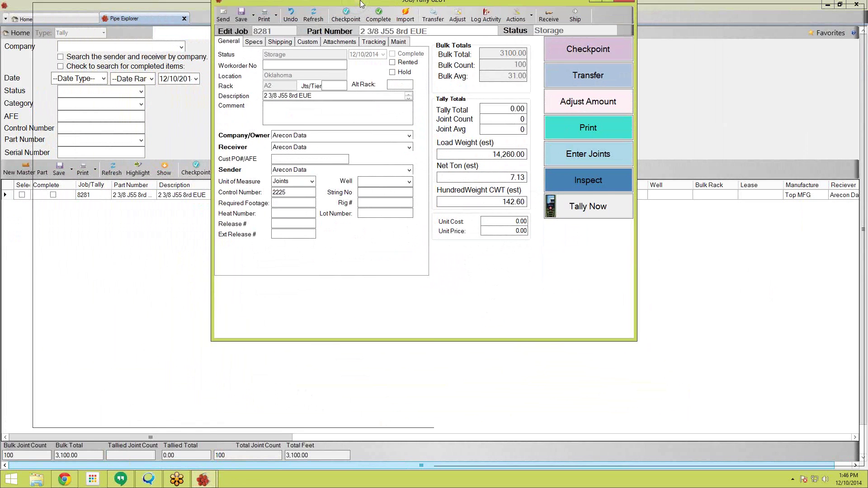
{"action": "left_click_drag", "start_coordinate": [354, 21], "coordinate": [362, 0]}
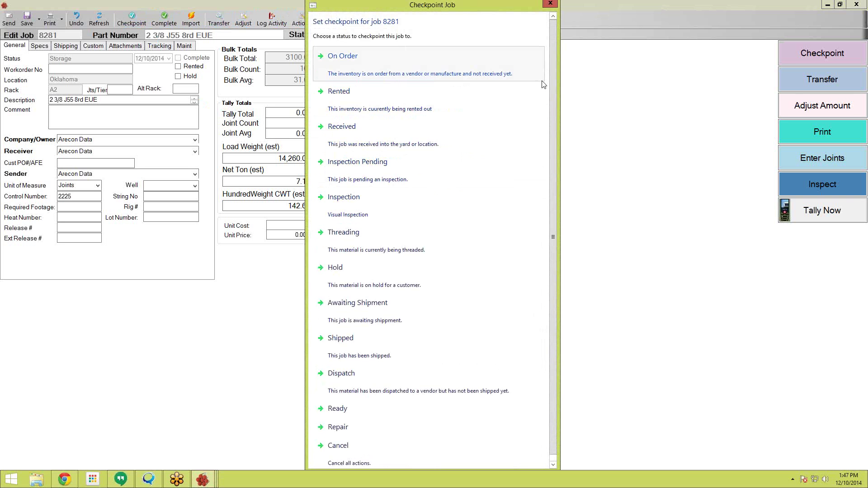
Step: Review the checkpoint statuses offered for the stored job and close the list without choosing one
{"action": "left_click_drag", "start_coordinate": [552, 83], "coordinate": [555, 98]}
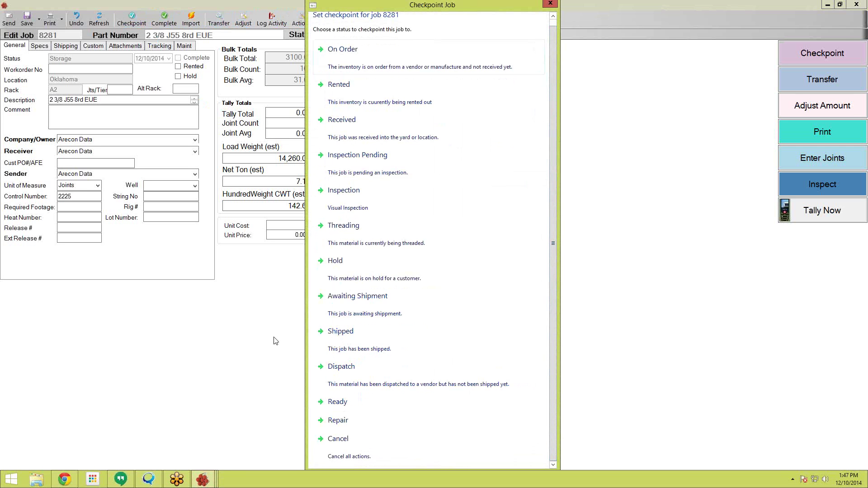
{"action": "scroll", "coordinate": [394, 289], "scroll_direction": "up", "scroll_amount": 1}
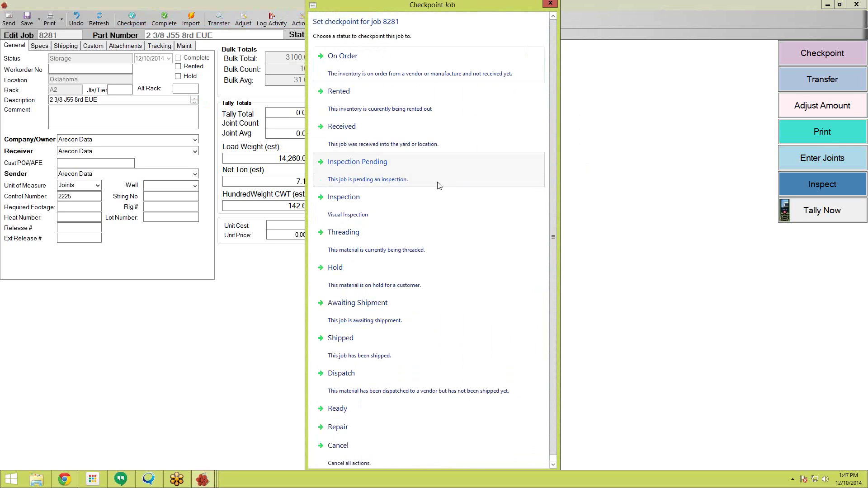
{"action": "left_click", "coordinate": [555, 3]}
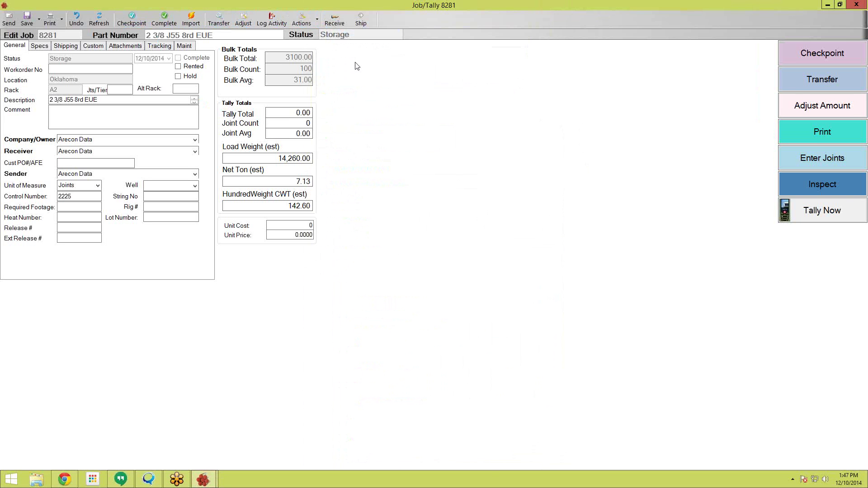
Step: Open joint entry for job 8281 and enter the joint lengths 31.1, 32, 31.5, 31.5 and 32
{"action": "left_click_drag", "start_coordinate": [264, 4], "coordinate": [350, 1]}
{"action": "left_click", "coordinate": [811, 158]}
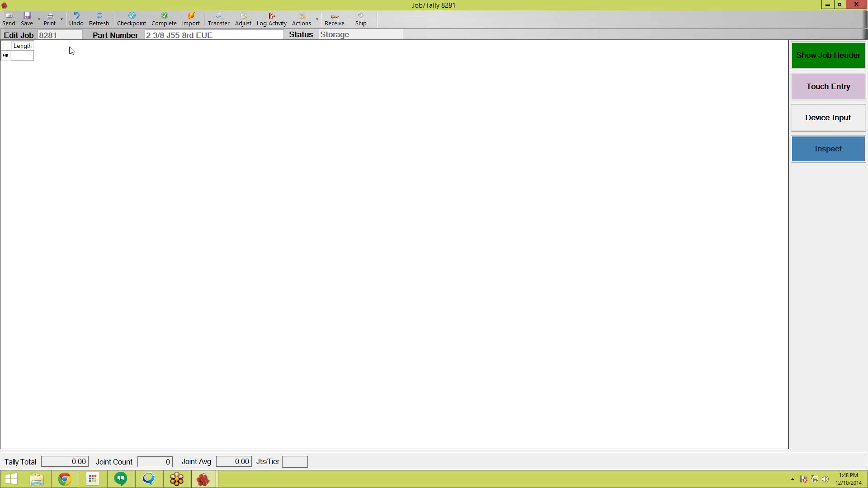
{"action": "left_click", "coordinate": [28, 55]}
{"action": "type", "text": "31"}
{"action": "type", "text": ".1"}
{"action": "key", "text": "Return"}
{"action": "type", "text": "32"}
{"action": "key", "text": "Return"}
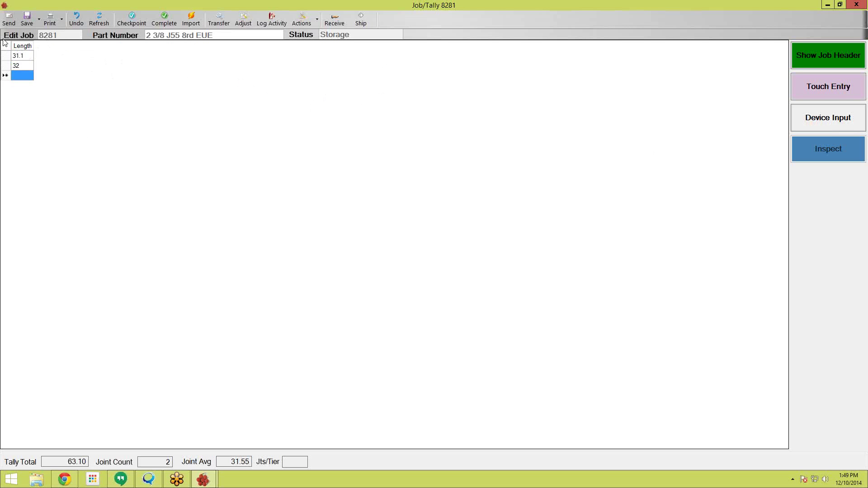
{"action": "type", "text": "31.5"}
{"action": "key", "text": "Return"}
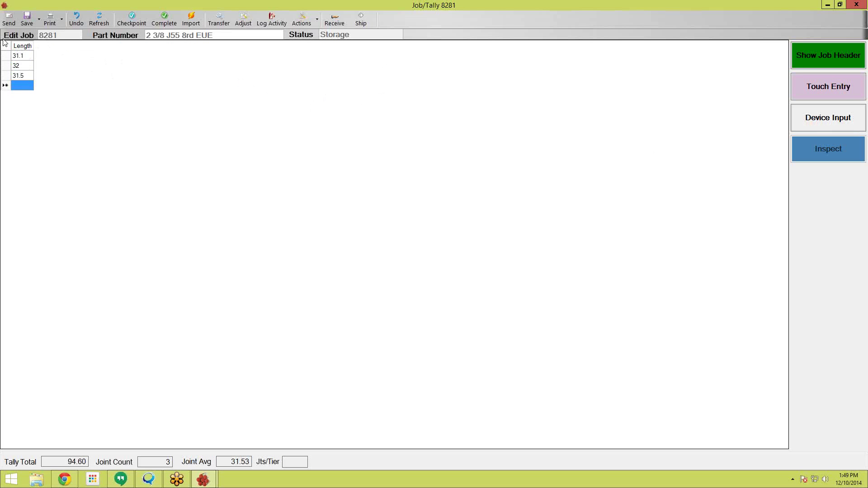
{"action": "type", "text": "31.5"}
{"action": "key", "text": "Return"}
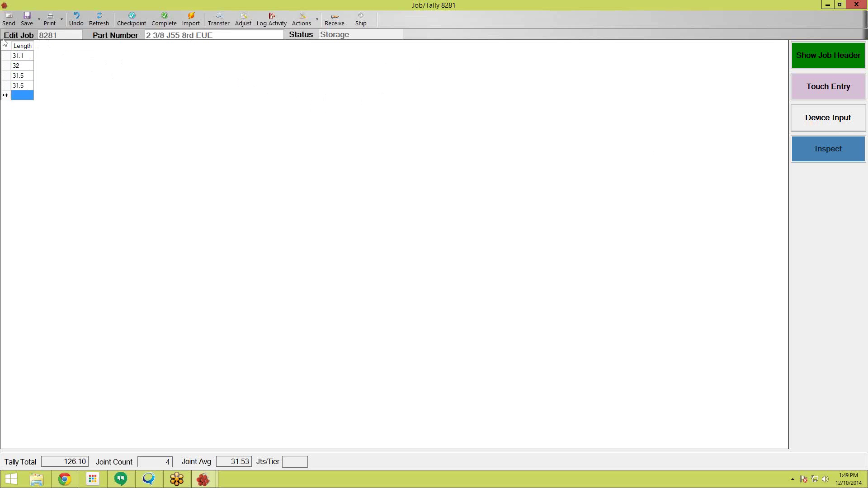
{"action": "type", "text": "32"}
{"action": "key", "text": "Return"}
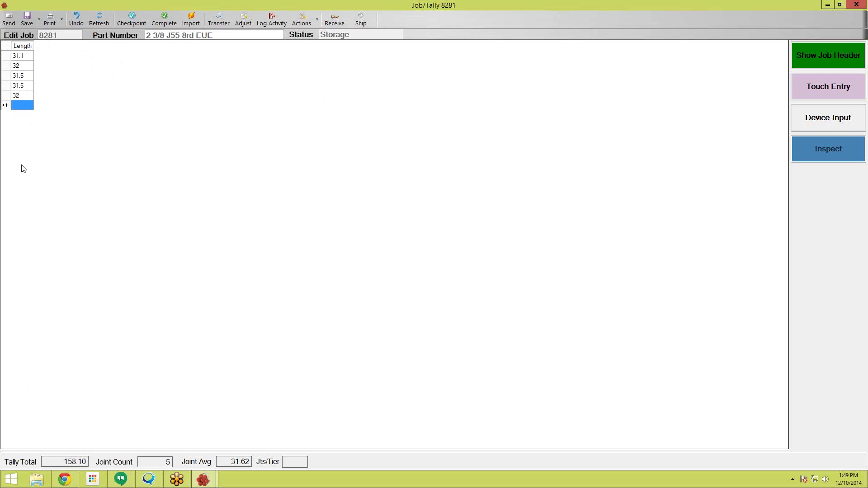
Step: Save the entered joints, reducing the bulk by them, and return to the job header in a maximized window
{"action": "left_click", "coordinate": [23, 18]}
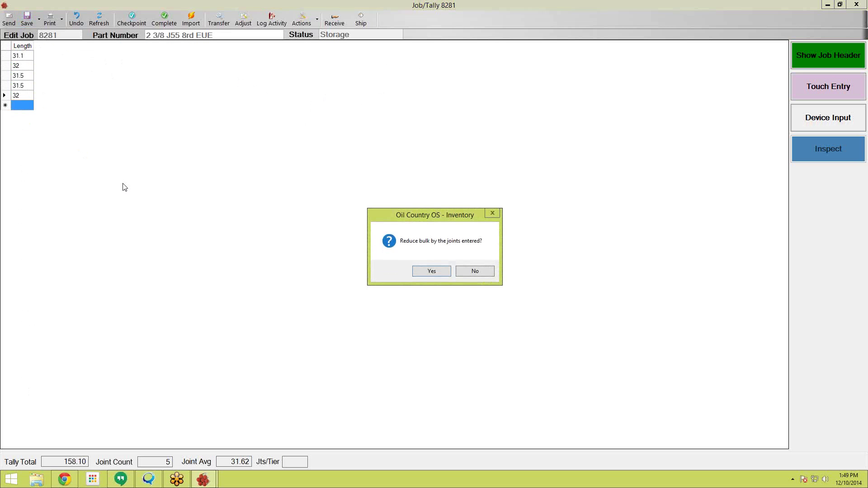
{"action": "left_click_drag", "start_coordinate": [426, 215], "coordinate": [313, 82]}
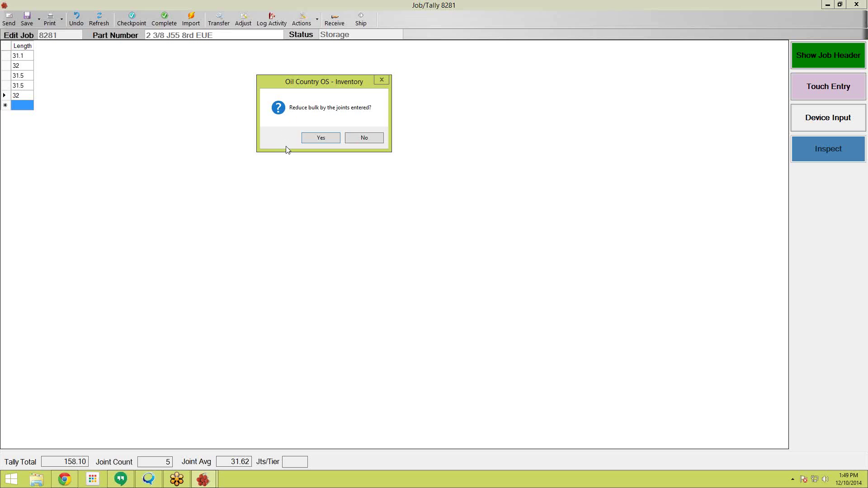
{"action": "left_click", "coordinate": [326, 138]}
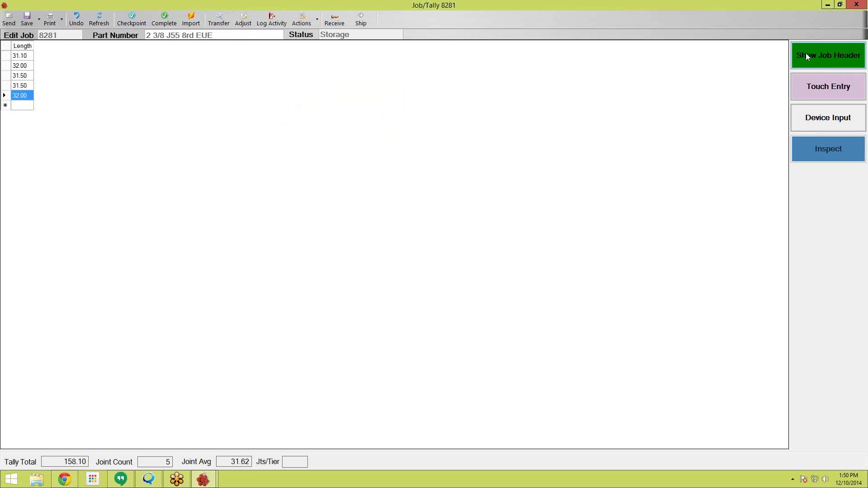
{"action": "left_click", "coordinate": [829, 58]}
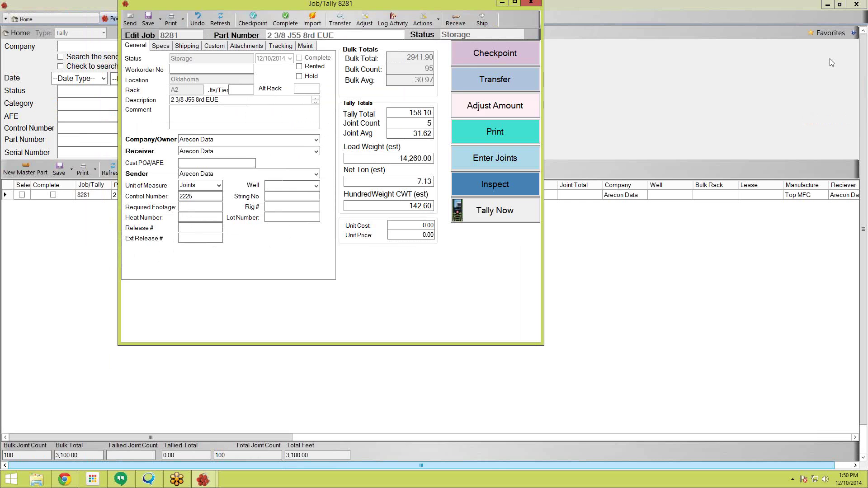
{"action": "left_click_drag", "start_coordinate": [394, 7], "coordinate": [427, 0]}
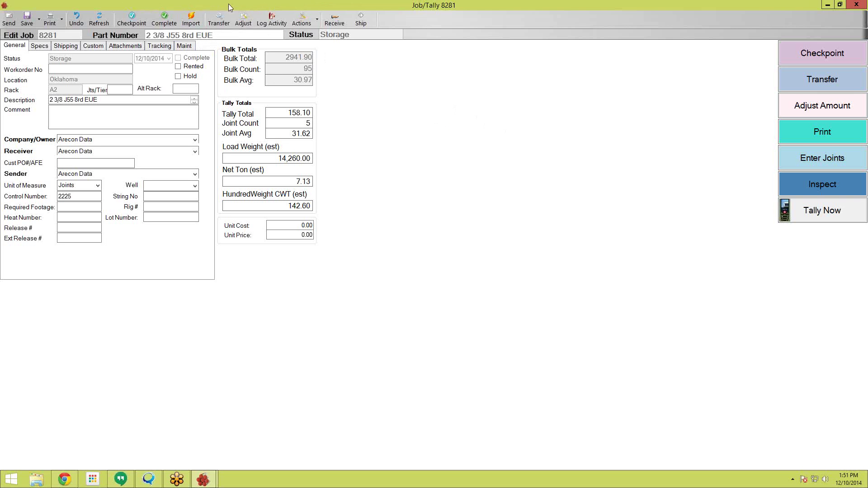
Step: Start a tally import from a Microsoft Excel (*.xls) file with joint length and serial, and cancel the file selection
{"action": "left_click", "coordinate": [196, 27]}
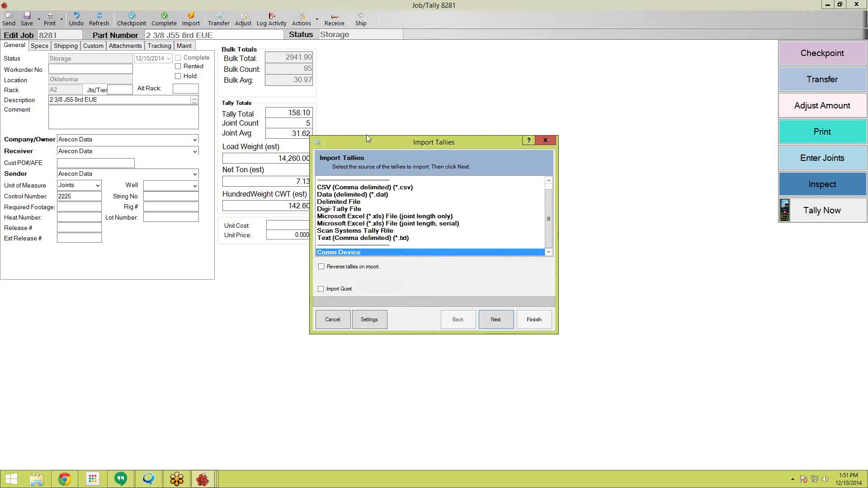
{"action": "left_click_drag", "start_coordinate": [377, 142], "coordinate": [379, 88]}
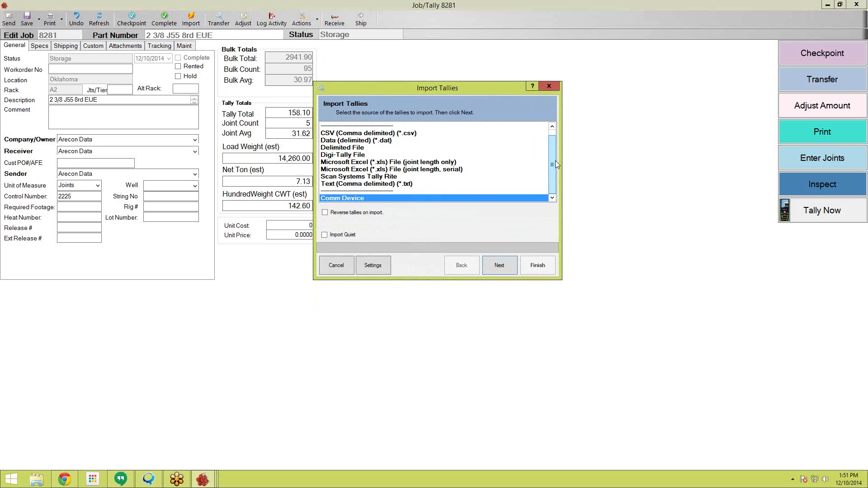
{"action": "left_click_drag", "start_coordinate": [554, 161], "coordinate": [553, 145]}
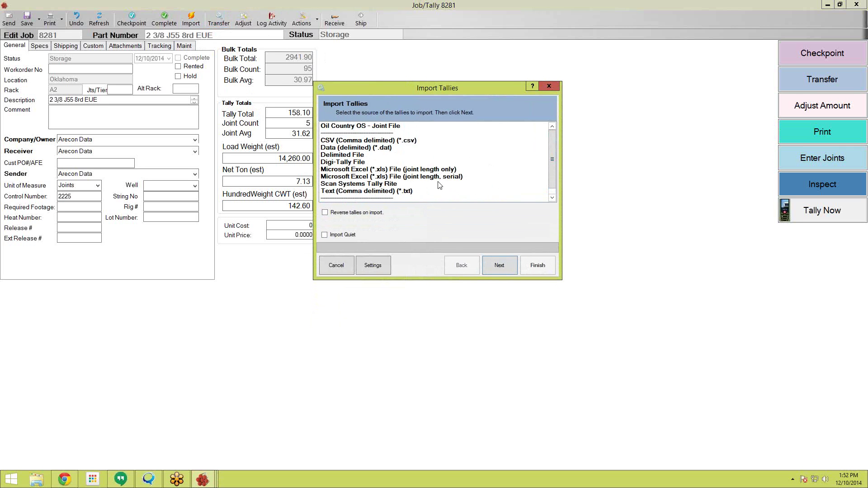
{"action": "left_click", "coordinate": [370, 180]}
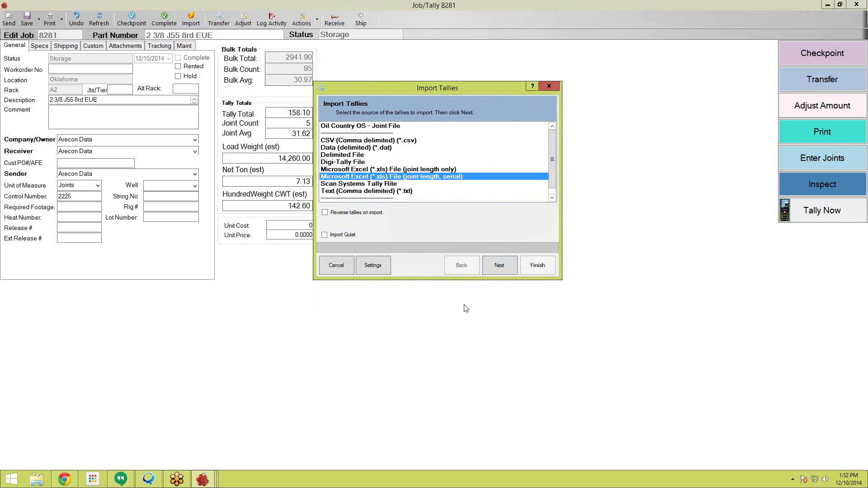
{"action": "left_click", "coordinate": [496, 268]}
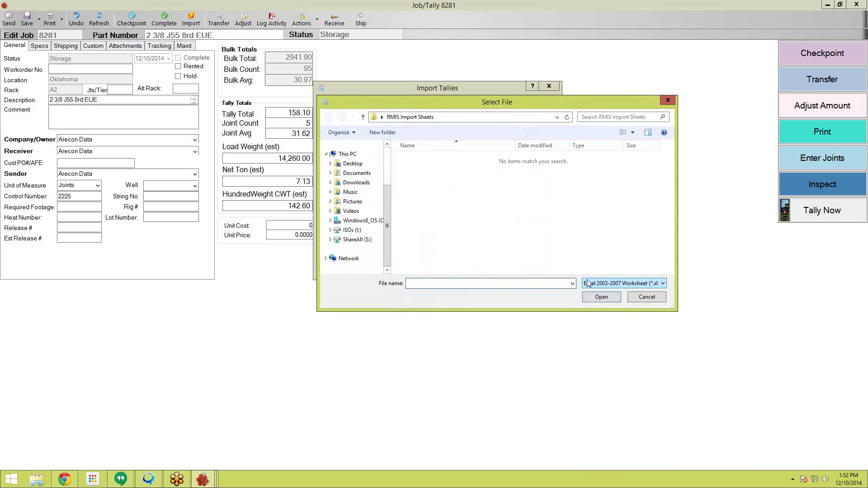
{"action": "scroll", "coordinate": [390, 216], "scroll_direction": "up", "scroll_amount": 1}
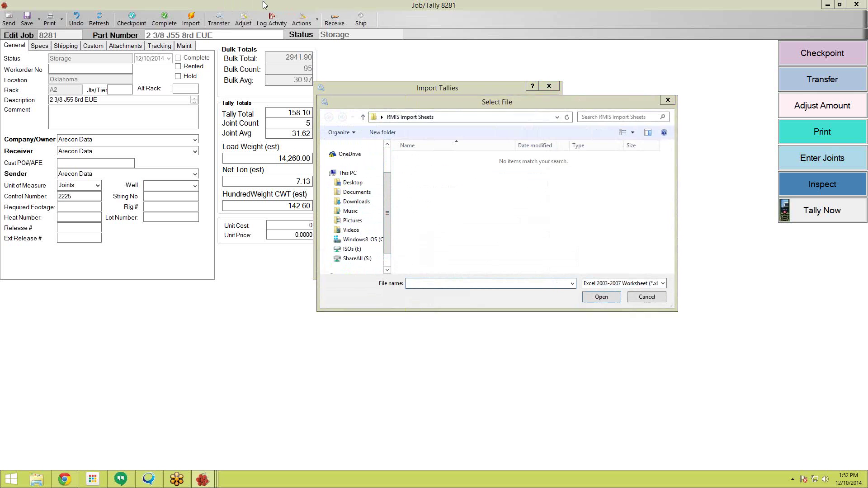
{"action": "left_click", "coordinate": [644, 298]}
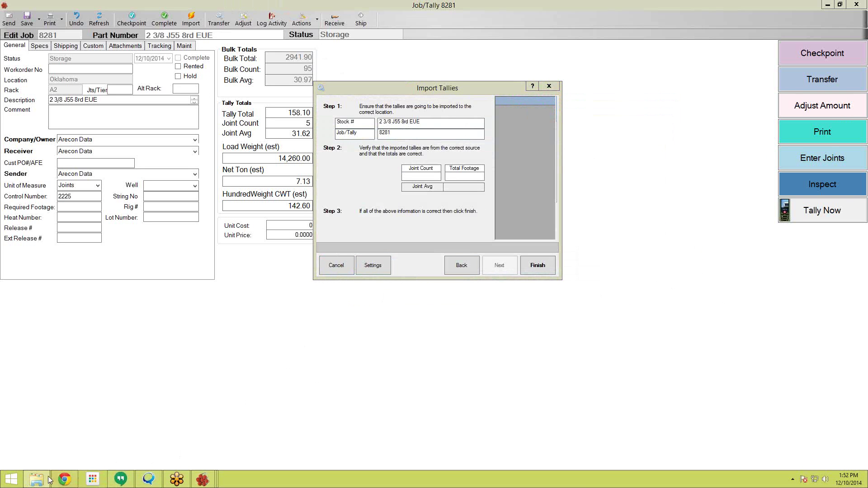
{"action": "mouse_move", "coordinate": [33, 482]}
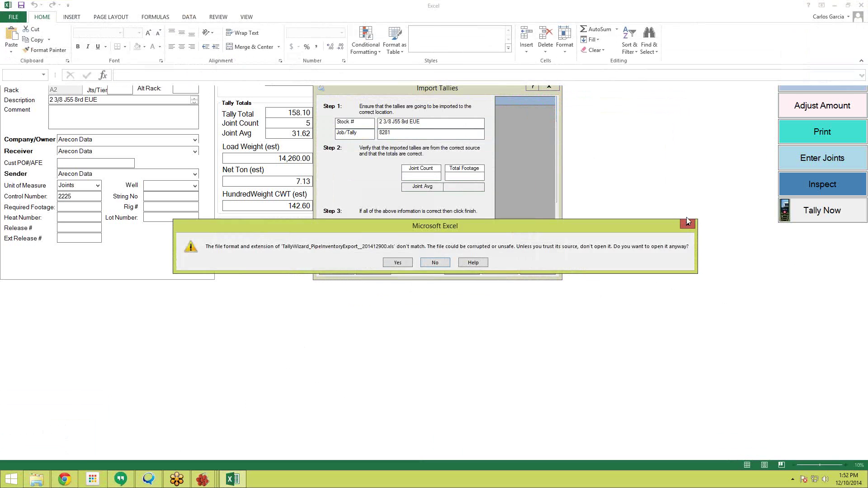
{"action": "left_click", "coordinate": [446, 263]}
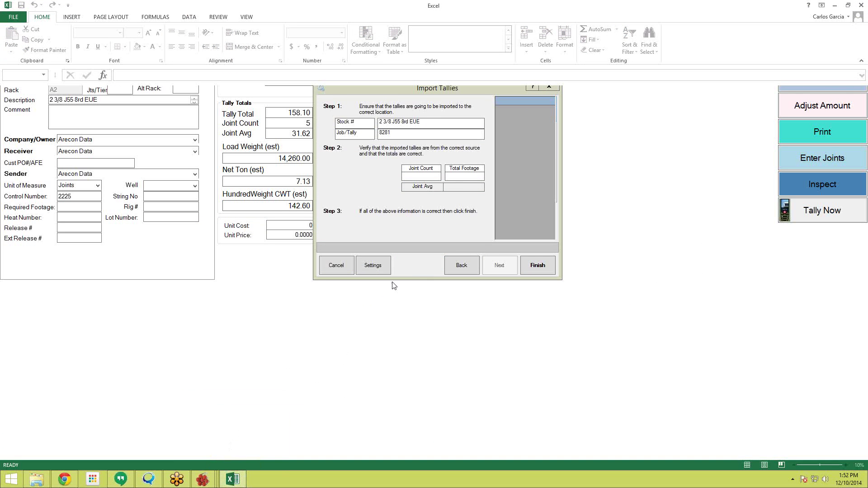
{"action": "right_click", "coordinate": [232, 480]}
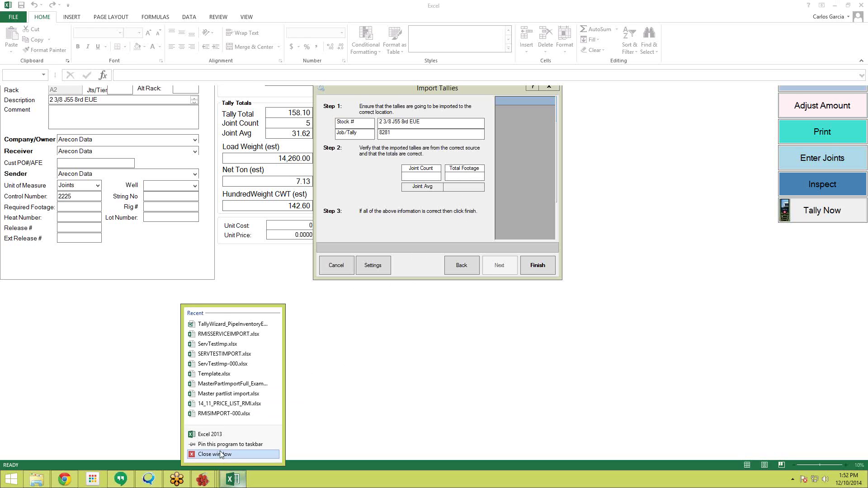
{"action": "left_click", "coordinate": [241, 453]}
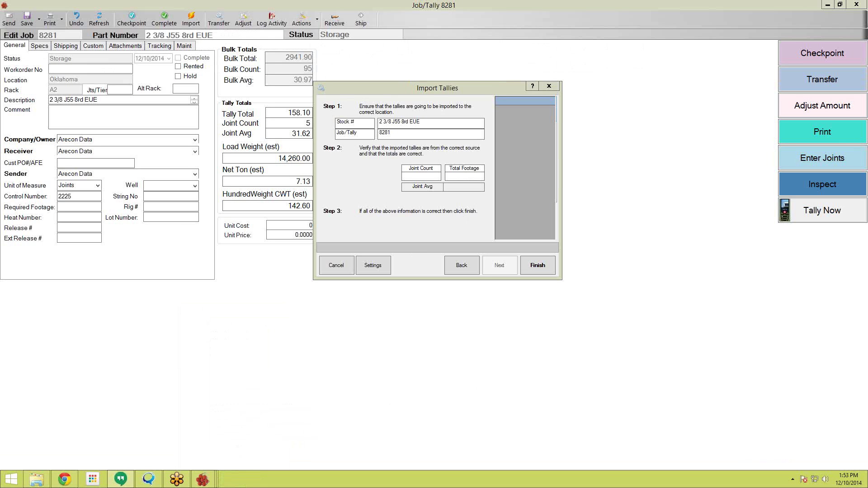
{"action": "left_click_drag", "start_coordinate": [396, 89], "coordinate": [286, 57]}
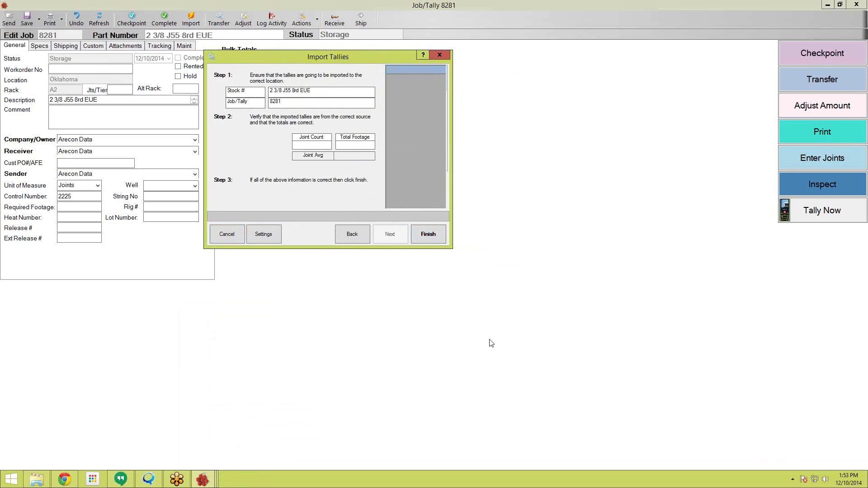
{"action": "left_click", "coordinate": [240, 237]}
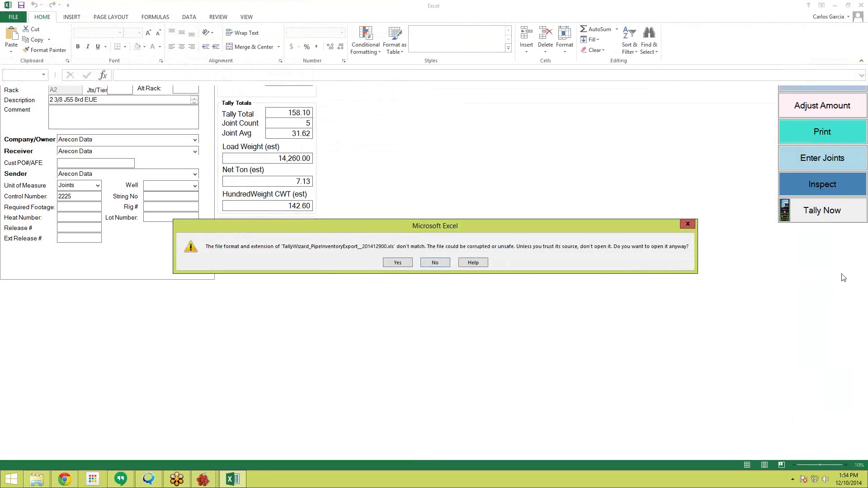
Step: Open the TallyWizard_PipeInventoryExport__201412900.xls workbook in Excel to examine its contents and return to job 8281
{"action": "left_click", "coordinate": [397, 262]}
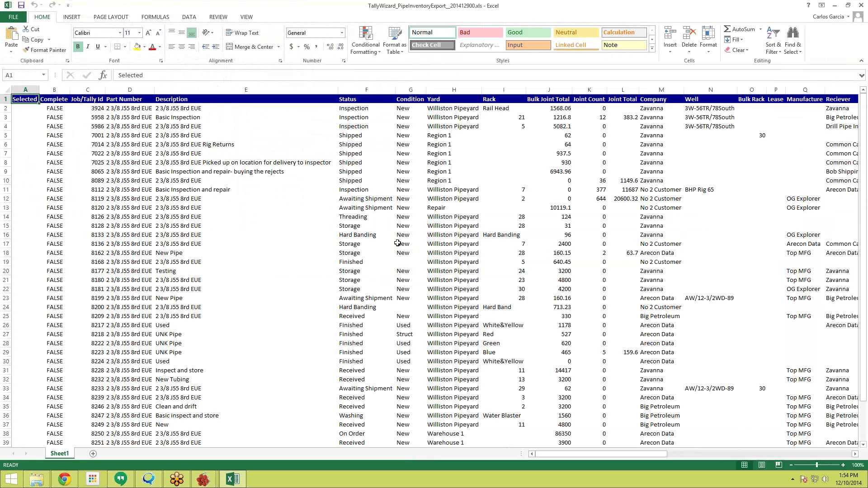
{"action": "key", "text": "alt+Tab"}
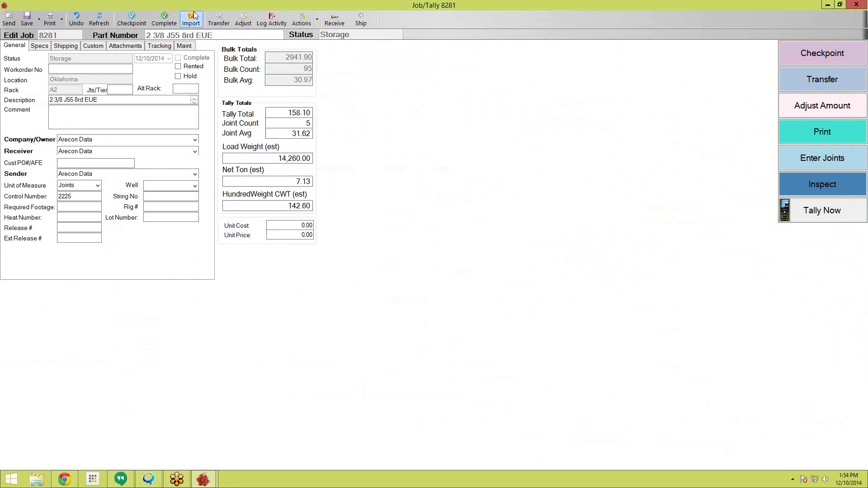
Step: Open Import-SimpleExcelFile.xls in Excel, save it to the Desktop under the same name and close the workbook
{"action": "left_click", "coordinate": [32, 482]}
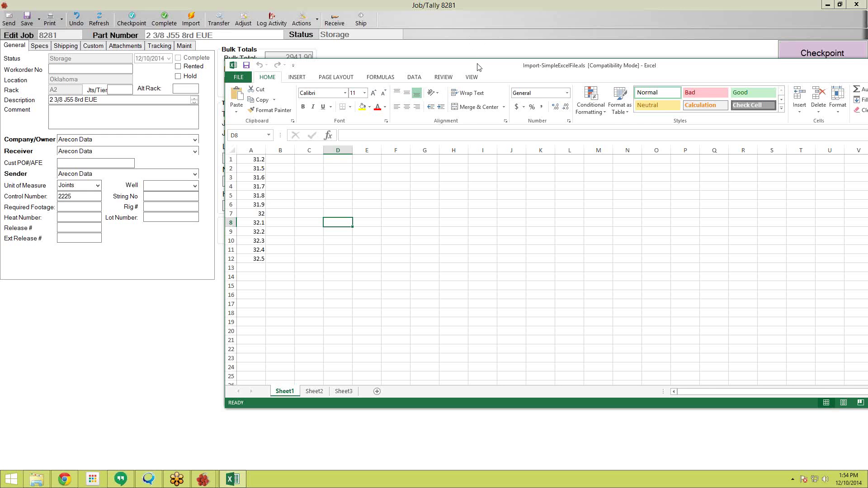
{"action": "left_click", "coordinate": [477, 76]}
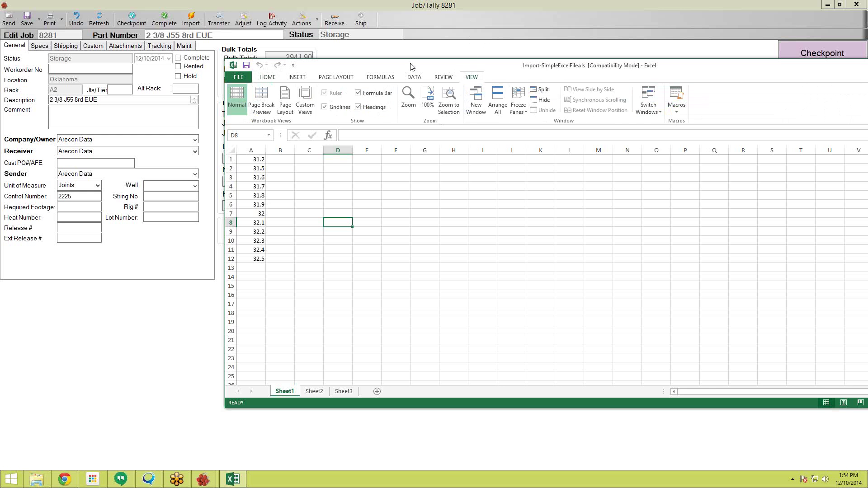
{"action": "left_click", "coordinate": [255, 151]}
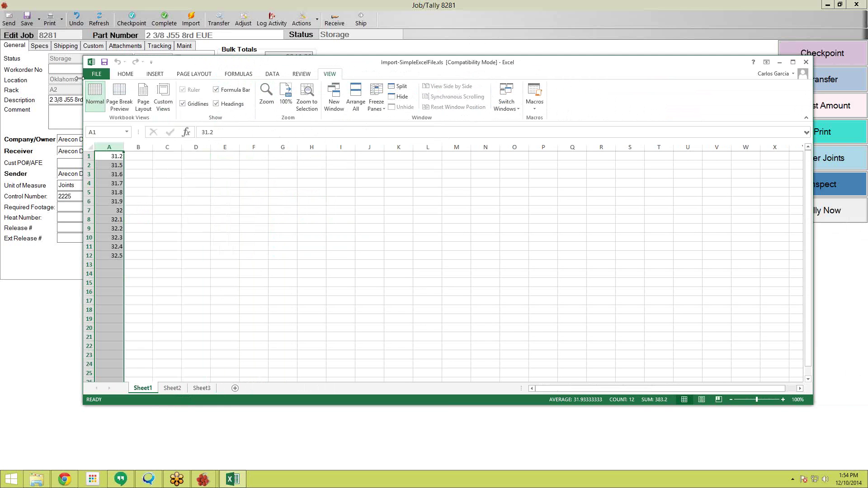
{"action": "left_click", "coordinate": [97, 73]}
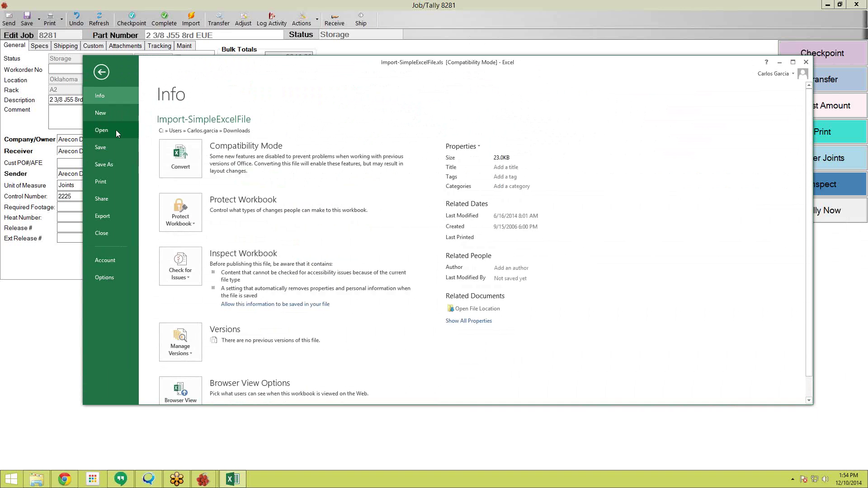
{"action": "left_click", "coordinate": [111, 163]}
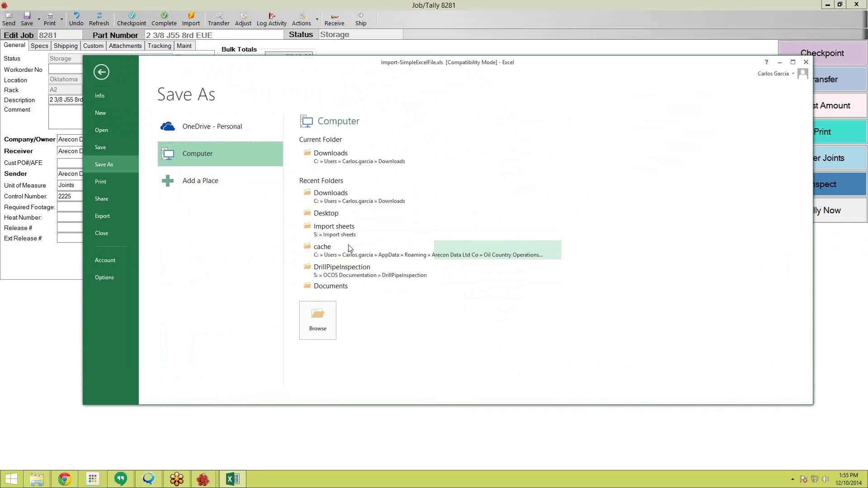
{"action": "left_click", "coordinate": [327, 213]}
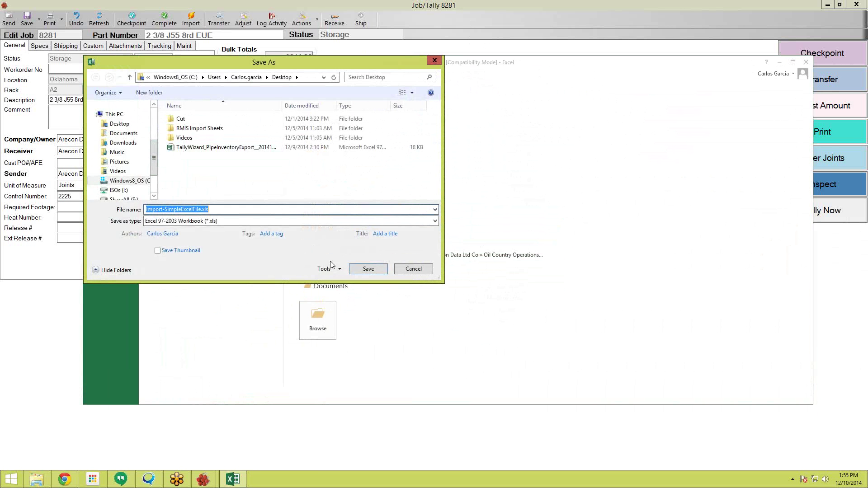
{"action": "left_click", "coordinate": [365, 270]}
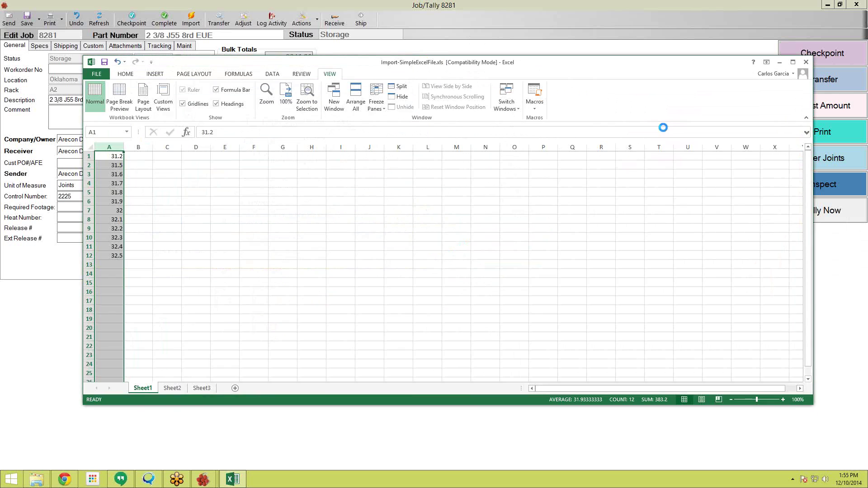
{"action": "left_click", "coordinate": [806, 63]}
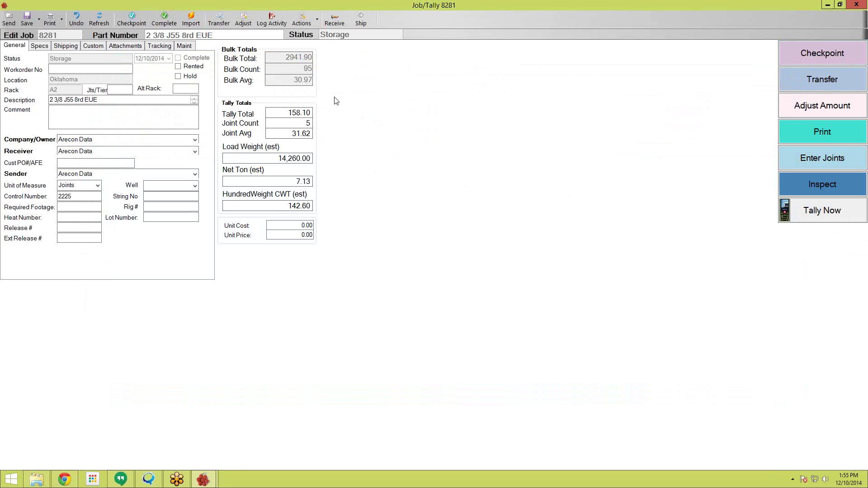
Step: Load Import-SimpleExcelFile.xls from the Desktop into a tally import for job 8281 as a Microsoft Excel (*.xls) file with joint length only
{"action": "left_click", "coordinate": [186, 21]}
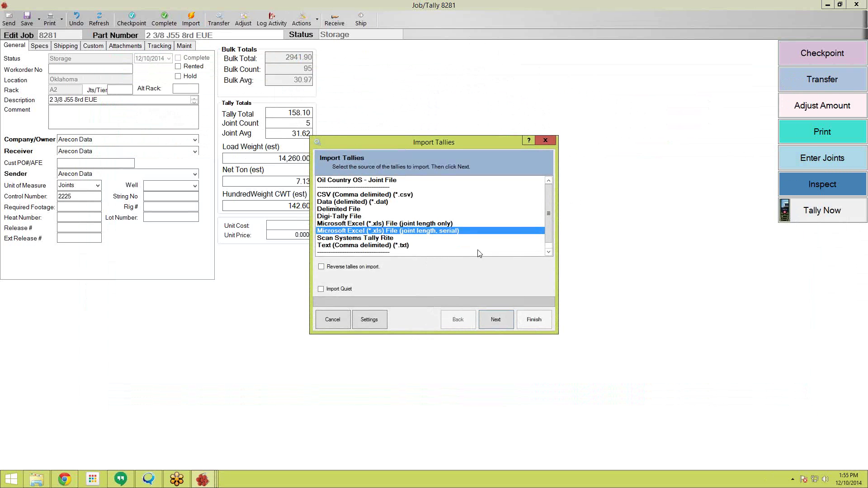
{"action": "left_click", "coordinate": [452, 224]}
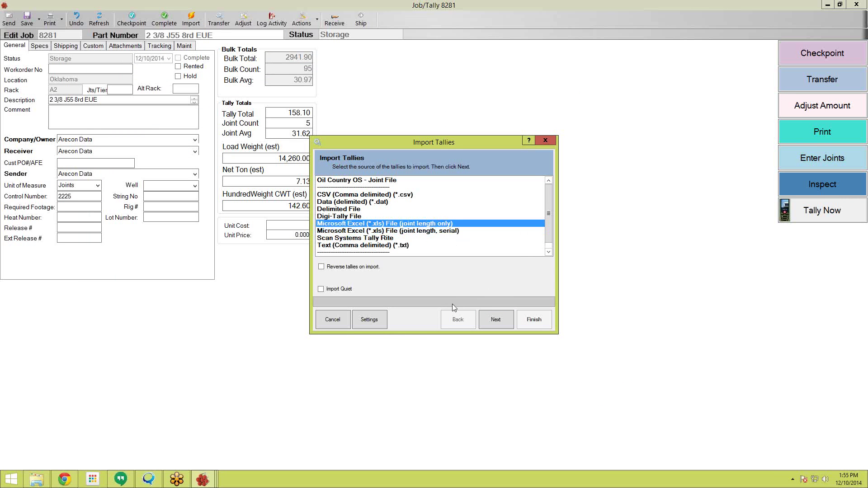
{"action": "left_click", "coordinate": [450, 231]}
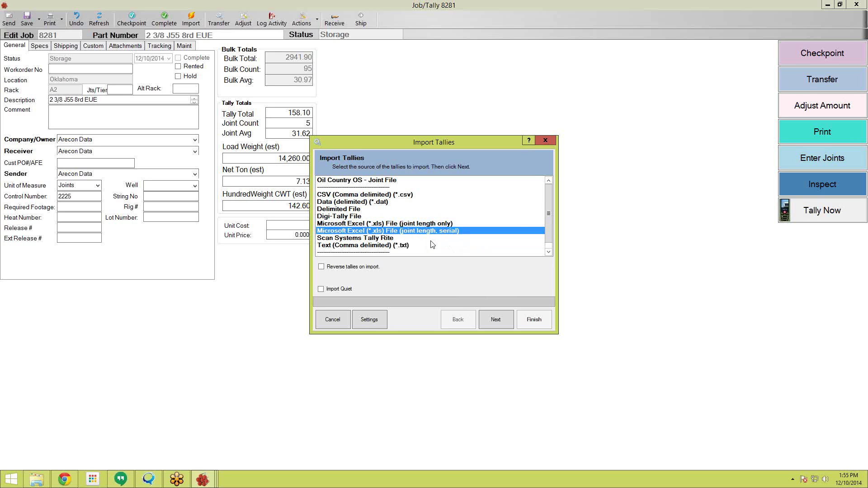
{"action": "left_click", "coordinate": [384, 225]}
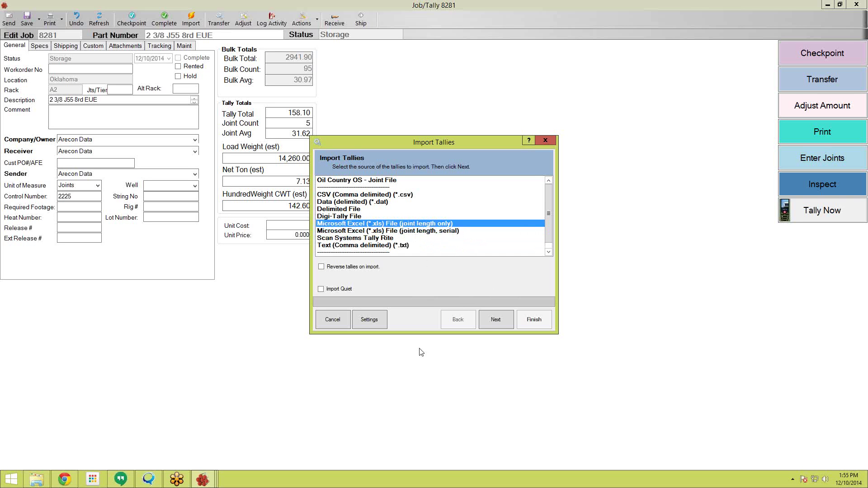
{"action": "left_click", "coordinate": [493, 322]}
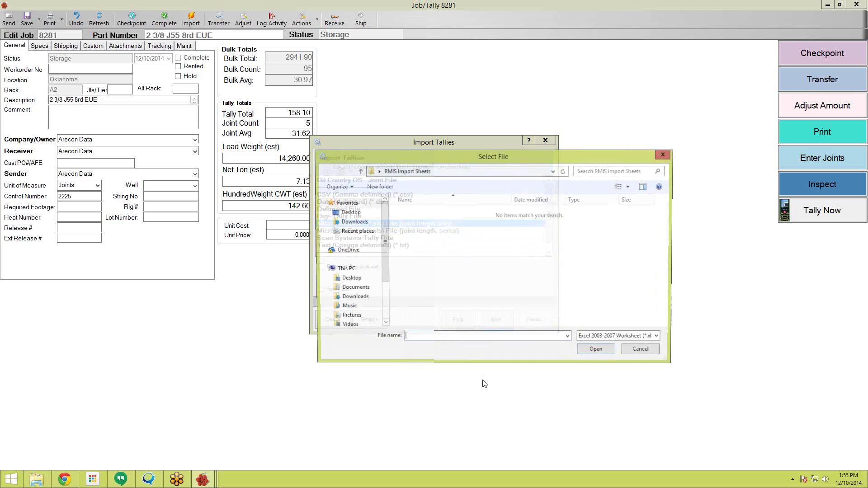
{"action": "left_click", "coordinate": [347, 216]}
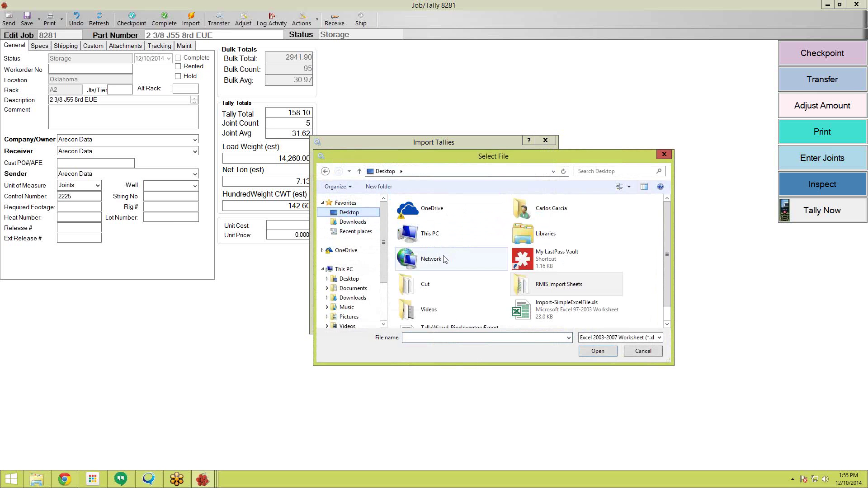
{"action": "left_click", "coordinate": [596, 319]}
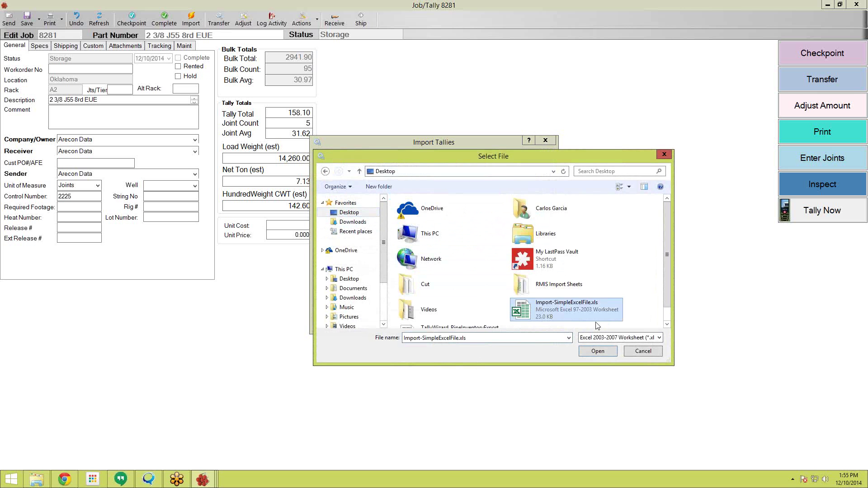
{"action": "left_click", "coordinate": [598, 351]}
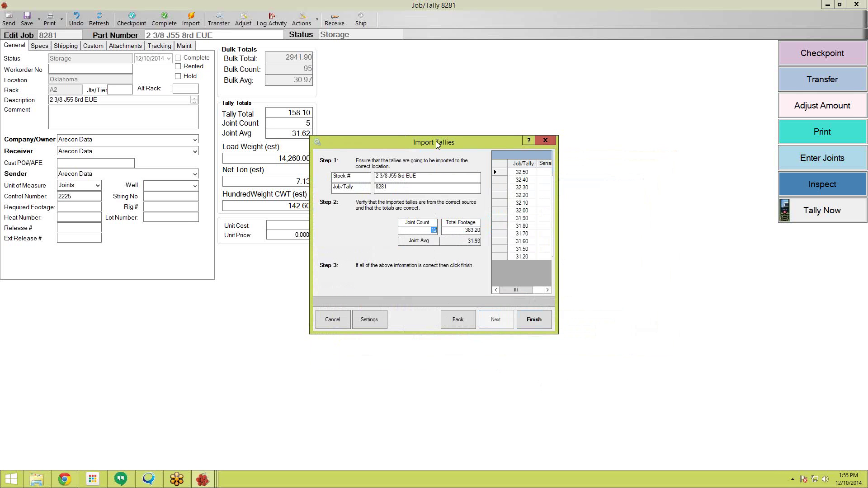
Step: Change the first joint length in the import preview to 31.00
{"action": "left_click_drag", "start_coordinate": [436, 141], "coordinate": [354, 54]}
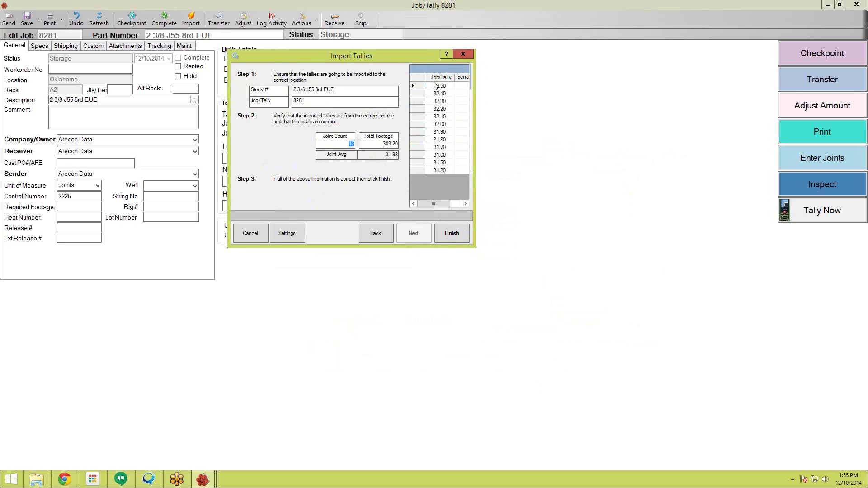
{"action": "key", "text": "Tab"}
{"action": "left_click", "coordinate": [440, 124]}
{"action": "left_click", "coordinate": [440, 155]}
{"action": "left_click", "coordinate": [444, 171]}
{"action": "left_click", "coordinate": [322, 142]}
{"action": "left_click", "coordinate": [444, 89]}
{"action": "type", "text": "31.00"}
{"action": "left_click", "coordinate": [429, 117]}
Step: Finish the tally import and reduce the bulk from the original tally
{"action": "left_click", "coordinate": [452, 234]}
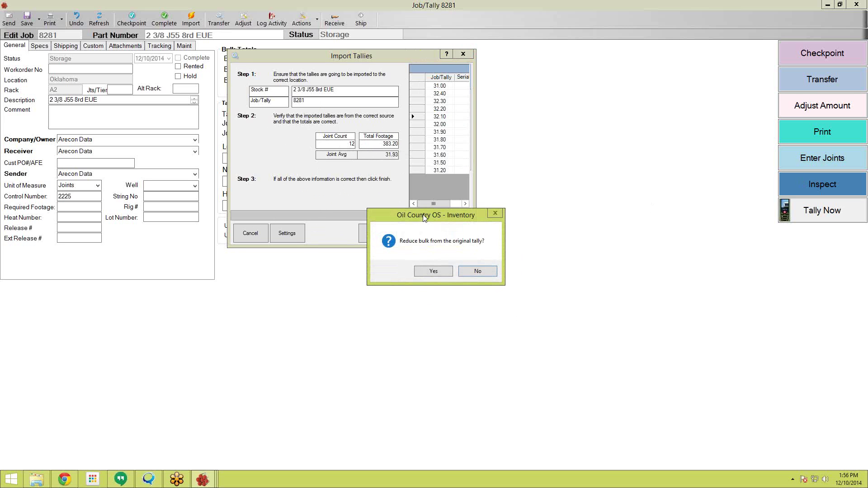
{"action": "left_click_drag", "start_coordinate": [425, 218], "coordinate": [521, 102]}
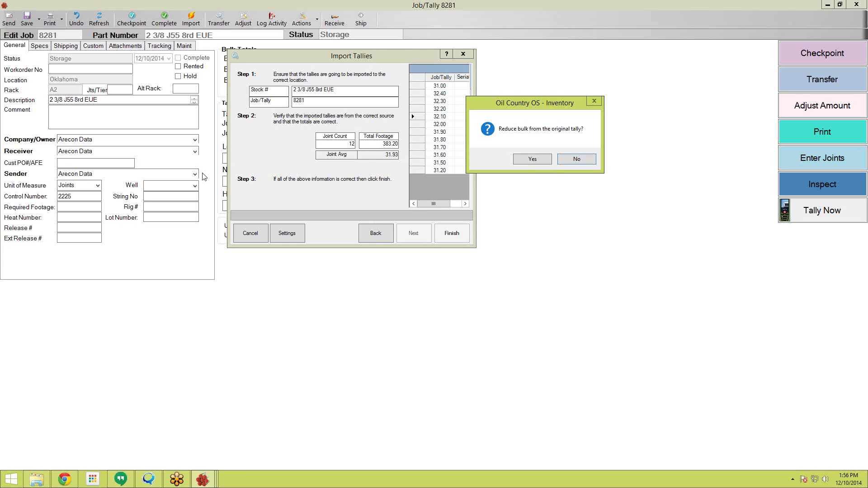
{"action": "left_click", "coordinate": [533, 160]}
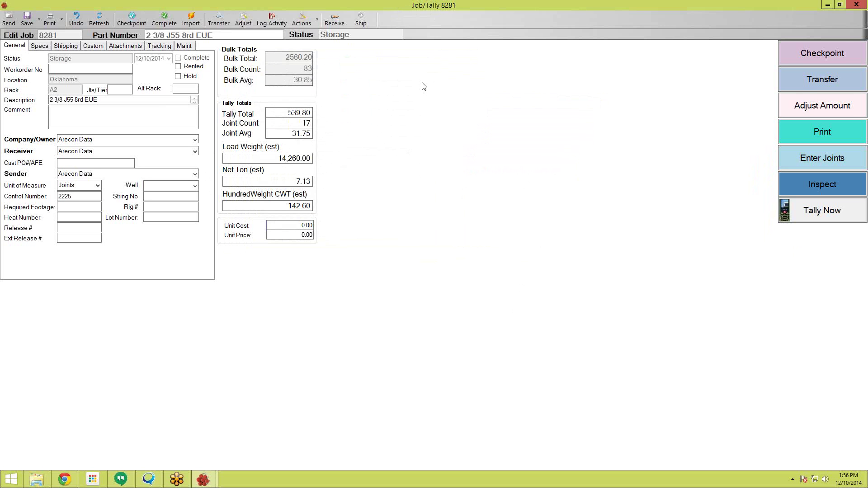
Step: Generate the tally report for job 8281, examine it in a maximized window and close it
{"action": "left_click", "coordinate": [62, 20]}
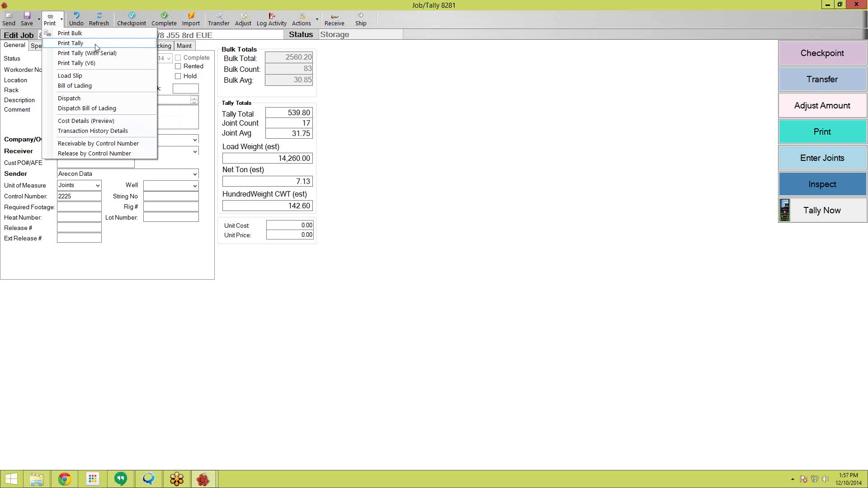
{"action": "left_click", "coordinate": [74, 43]}
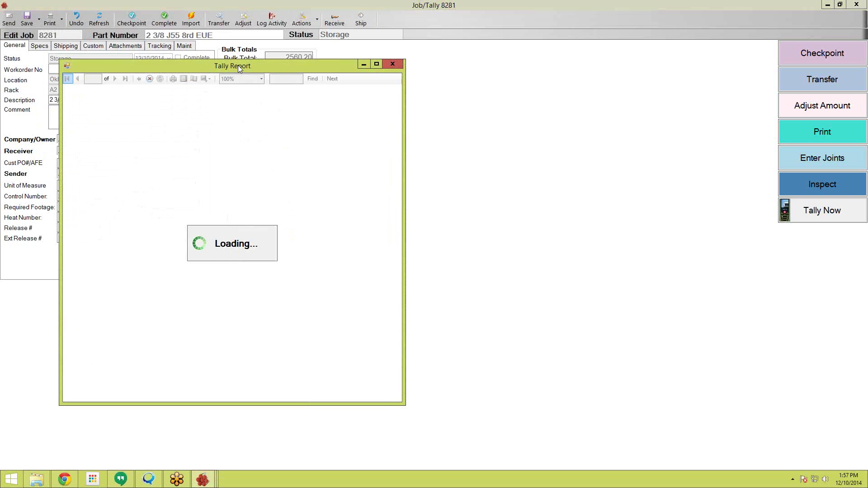
{"action": "left_click_drag", "start_coordinate": [242, 59], "coordinate": [262, 18]}
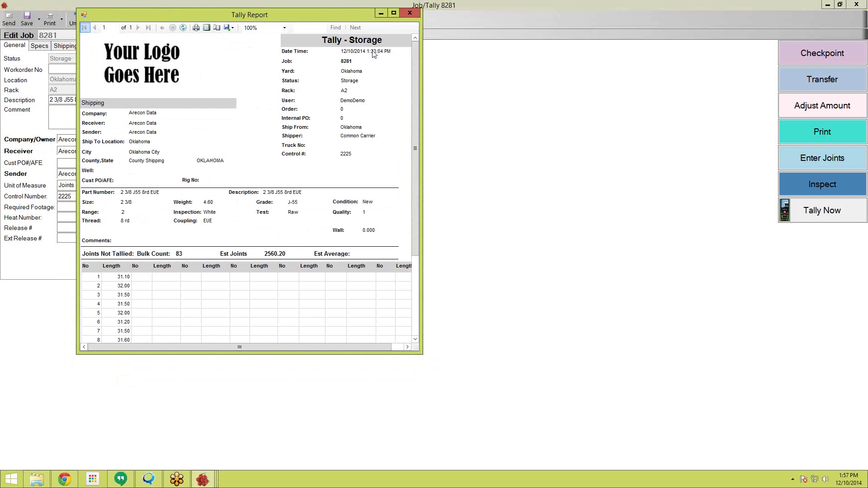
{"action": "double_click", "coordinate": [324, 10]}
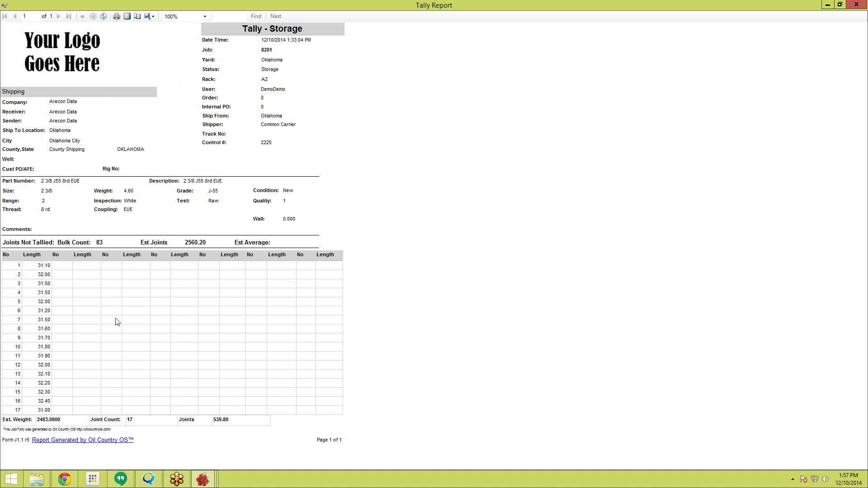
{"action": "double_click", "coordinate": [212, 4]}
{"action": "left_click_drag", "start_coordinate": [267, 14], "coordinate": [284, 16]}
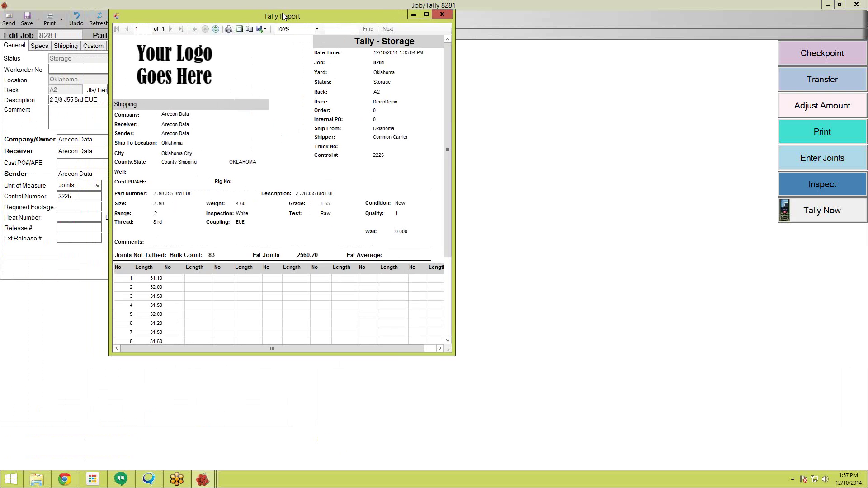
{"action": "left_click_drag", "start_coordinate": [383, 15], "coordinate": [415, 48]}
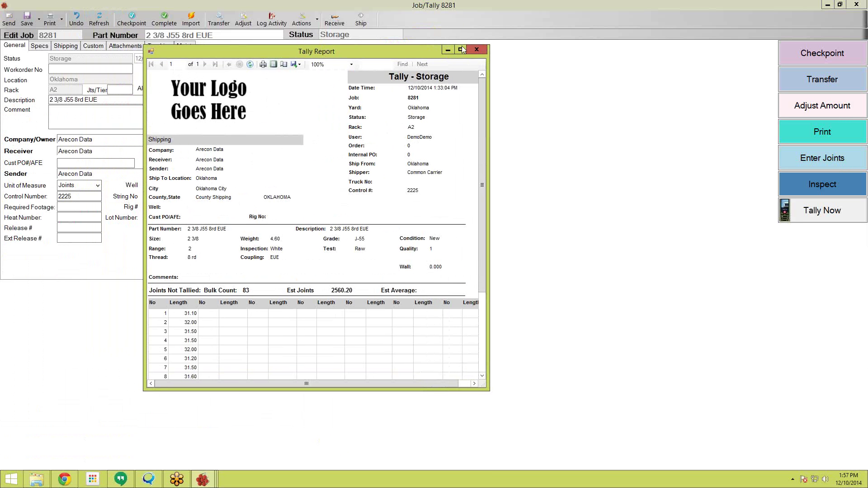
{"action": "left_click", "coordinate": [478, 48]}
Step: Generate the plain tally report for job 8281 again, enlarge its window to examine the listed joint lengths, and close it
{"action": "left_click", "coordinate": [62, 19]}
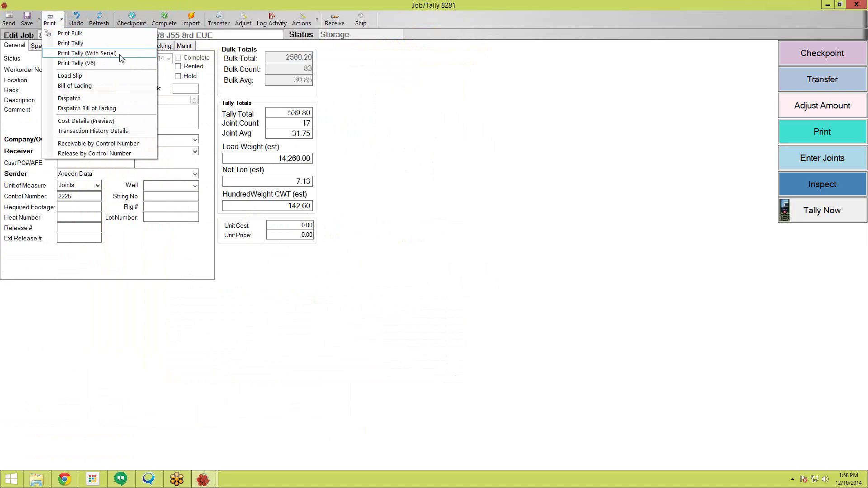
{"action": "left_click", "coordinate": [97, 42]}
{"action": "left_click_drag", "start_coordinate": [176, 86], "coordinate": [188, 8]}
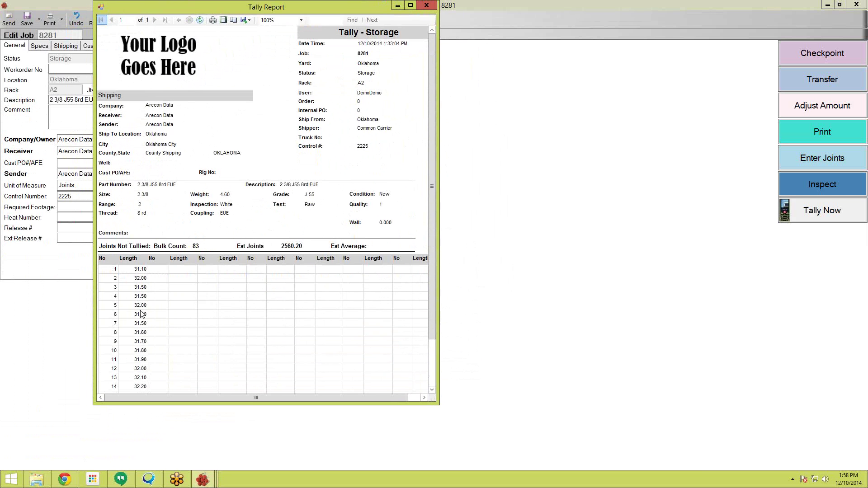
{"action": "left_click_drag", "start_coordinate": [252, 3], "coordinate": [252, 1]}
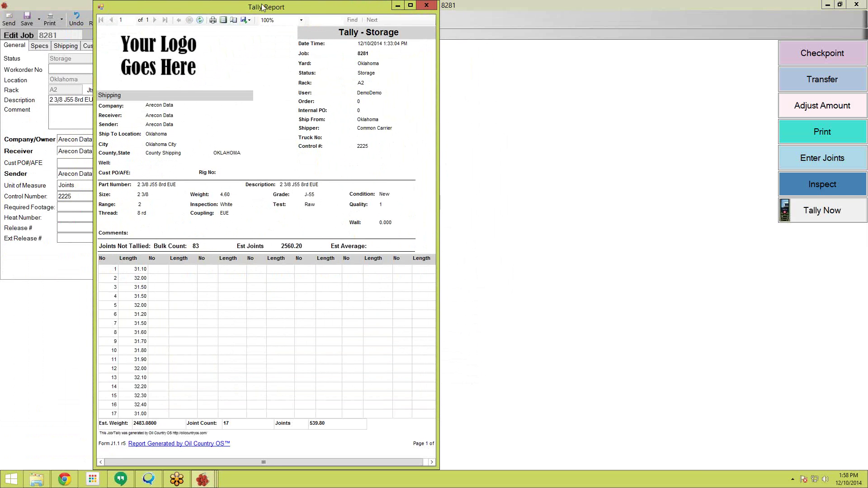
{"action": "left_click_drag", "start_coordinate": [153, 15], "coordinate": [436, 31]}
{"action": "left_click_drag", "start_coordinate": [358, 42], "coordinate": [420, 141]}
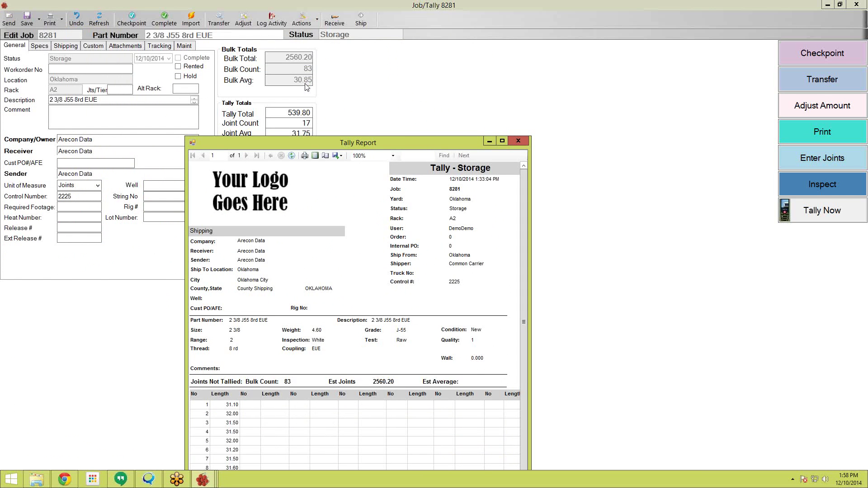
{"action": "left_click", "coordinate": [518, 141]}
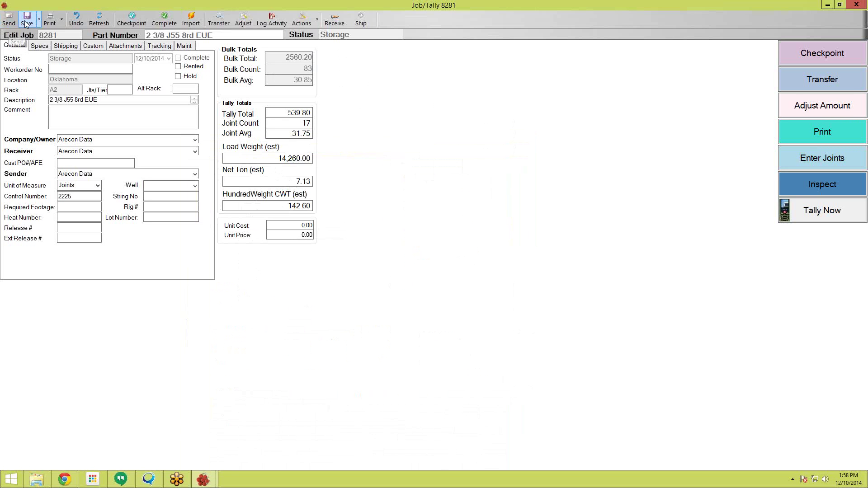
Step: Save the joints of job 8281 to Excel on the Desktop as Tally_8281_Joints__2014121000.xls and let Excel open the file
{"action": "left_click", "coordinate": [39, 22]}
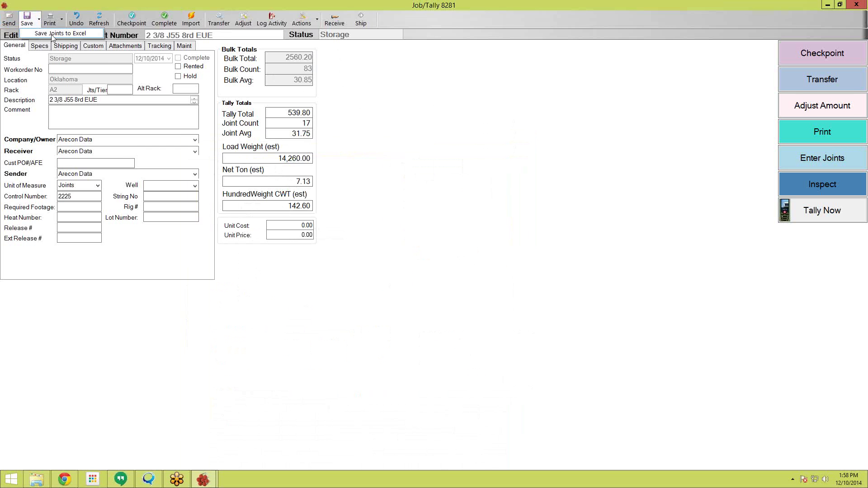
{"action": "left_click", "coordinate": [52, 34]}
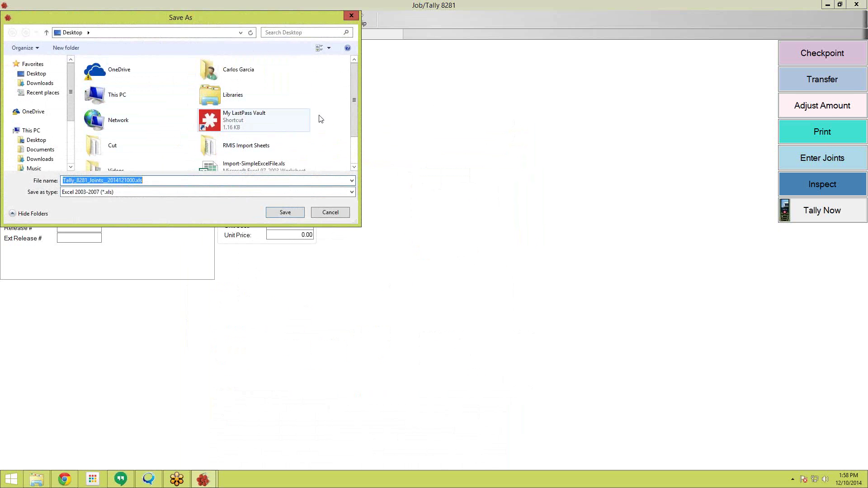
{"action": "left_click_drag", "start_coordinate": [355, 118], "coordinate": [355, 144]}
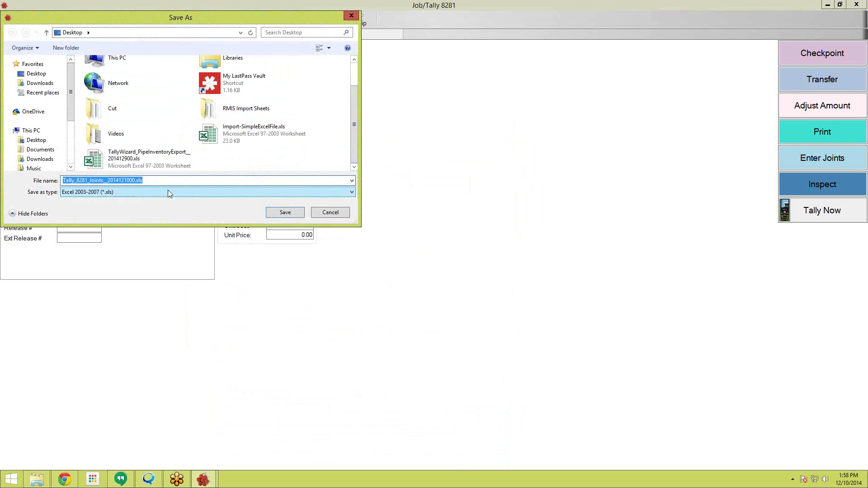
{"action": "left_click", "coordinate": [284, 213]}
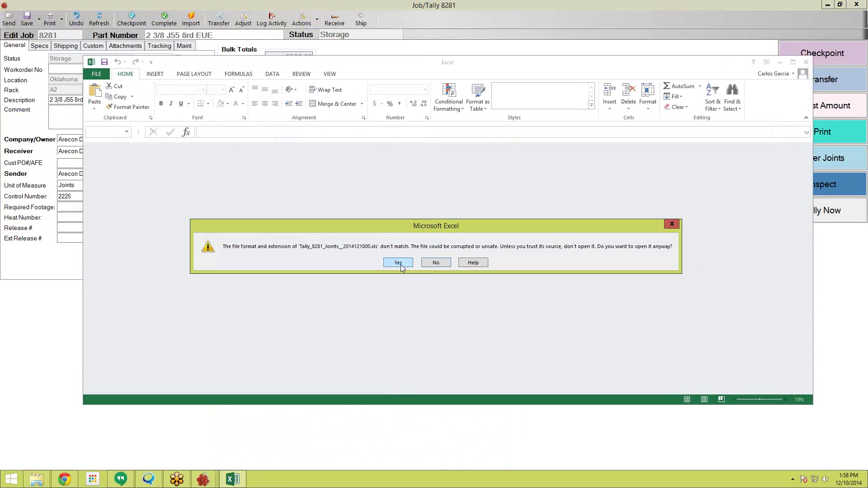
{"action": "left_click", "coordinate": [398, 264]}
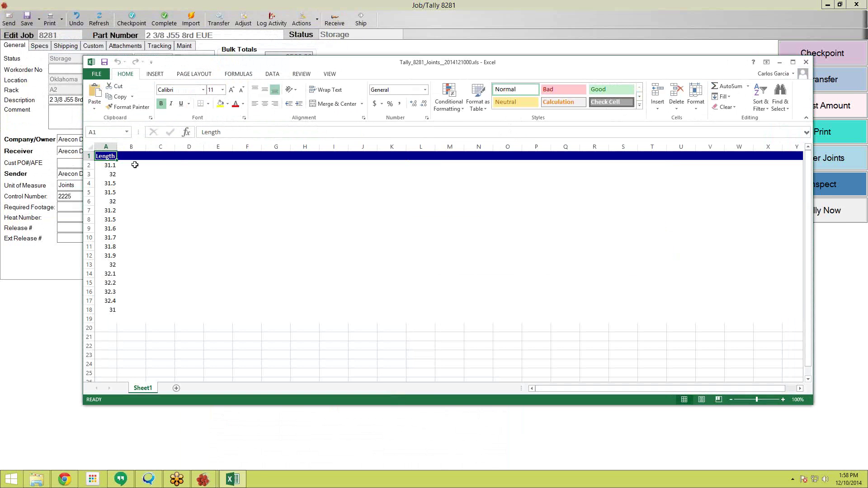
Step: Examine the exported joint lengths in column A and the blank column beside them, and close the workbook
{"action": "left_click", "coordinate": [112, 175]}
{"action": "left_click", "coordinate": [103, 313]}
{"action": "left_click_drag", "start_coordinate": [110, 311], "coordinate": [111, 168]}
{"action": "scroll", "coordinate": [167, 293], "scroll_direction": "down", "scroll_amount": 4}
{"action": "scroll", "coordinate": [167, 293], "scroll_direction": "up", "scroll_amount": 4}
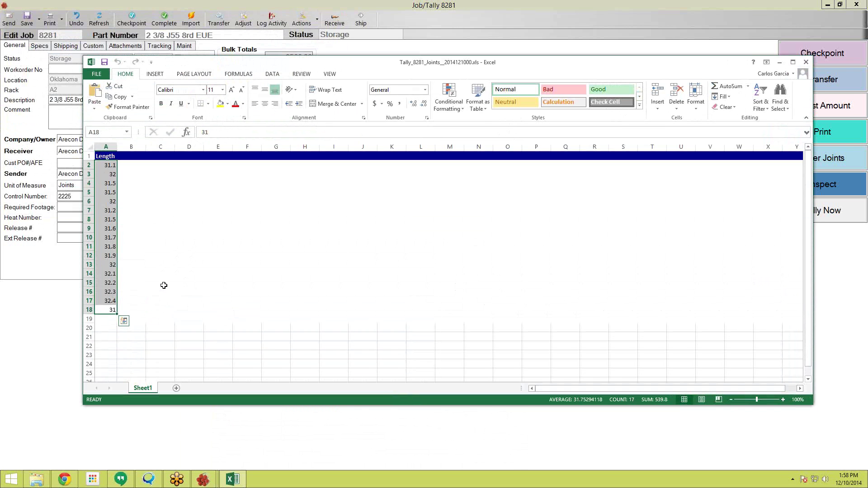
{"action": "left_click", "coordinate": [126, 166]}
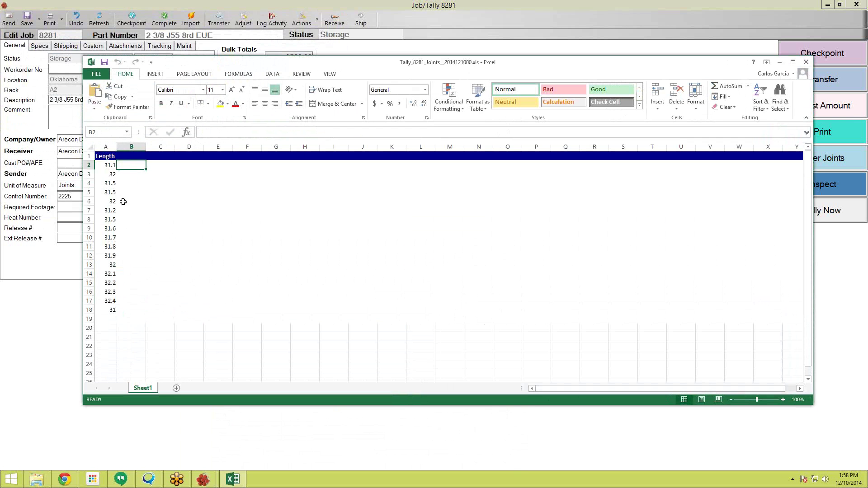
{"action": "left_click", "coordinate": [103, 167]}
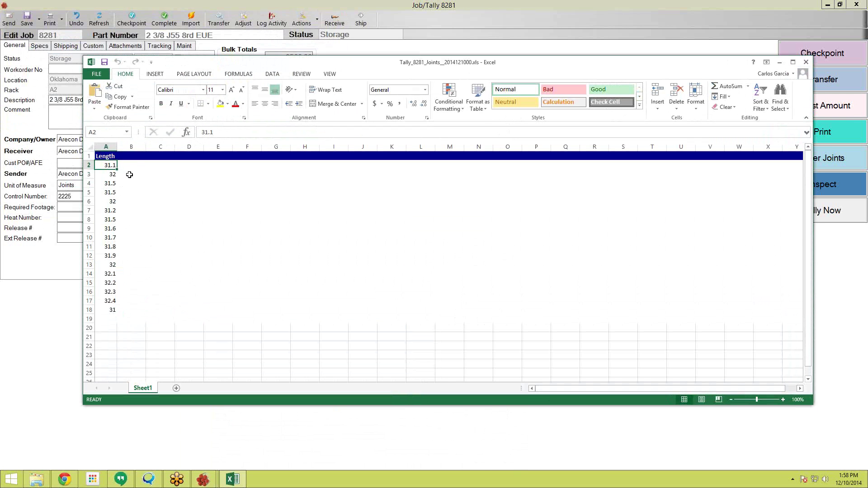
{"action": "left_click_drag", "start_coordinate": [131, 169], "coordinate": [128, 309]}
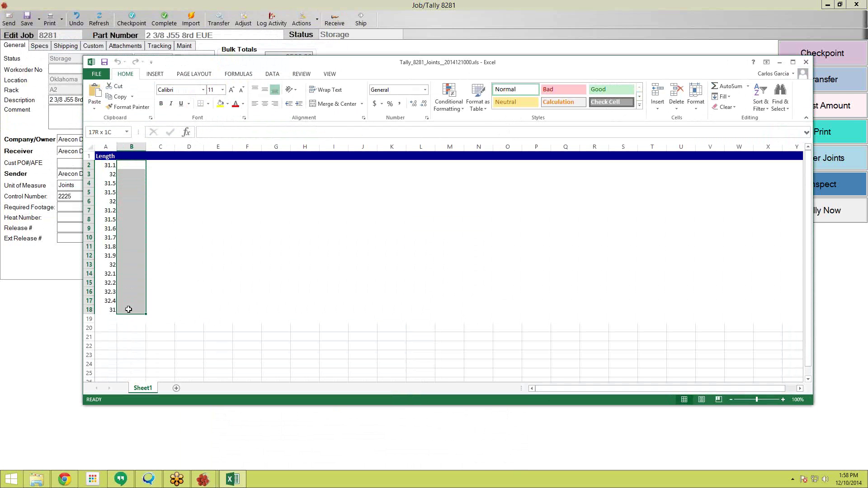
{"action": "left_click_drag", "start_coordinate": [578, 67], "coordinate": [538, 86]}
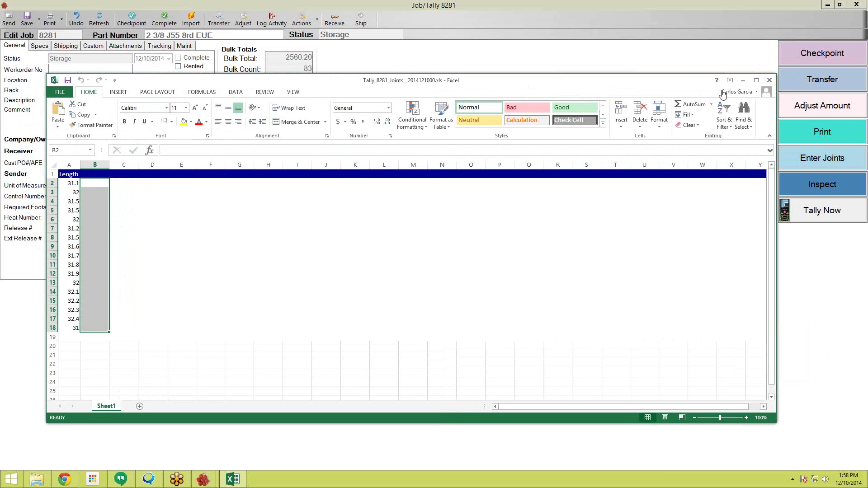
{"action": "left_click", "coordinate": [770, 80]}
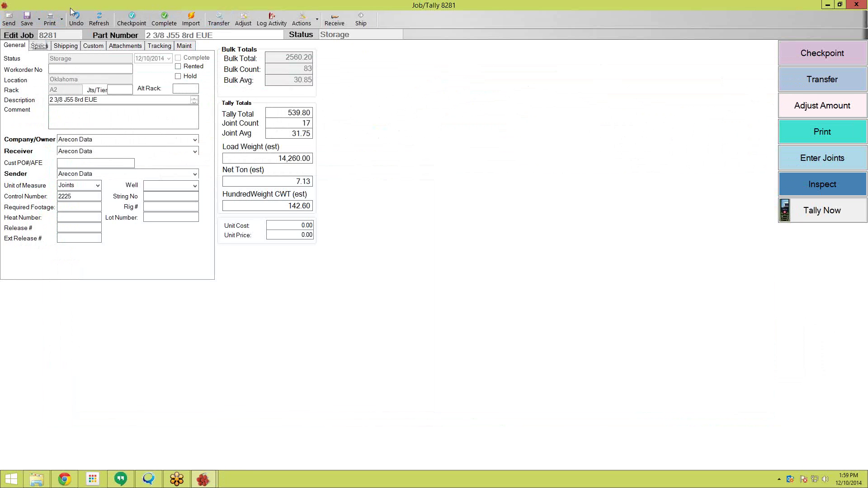
Step: Try to send job 8281, start Outlook 2013, check its inbox window and return to the job record
{"action": "left_click", "coordinate": [9, 20]}
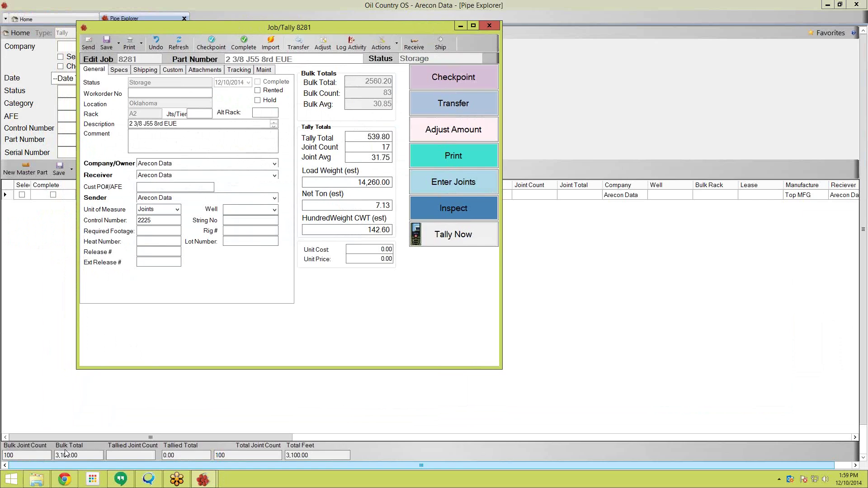
{"action": "left_click", "coordinate": [18, 479]}
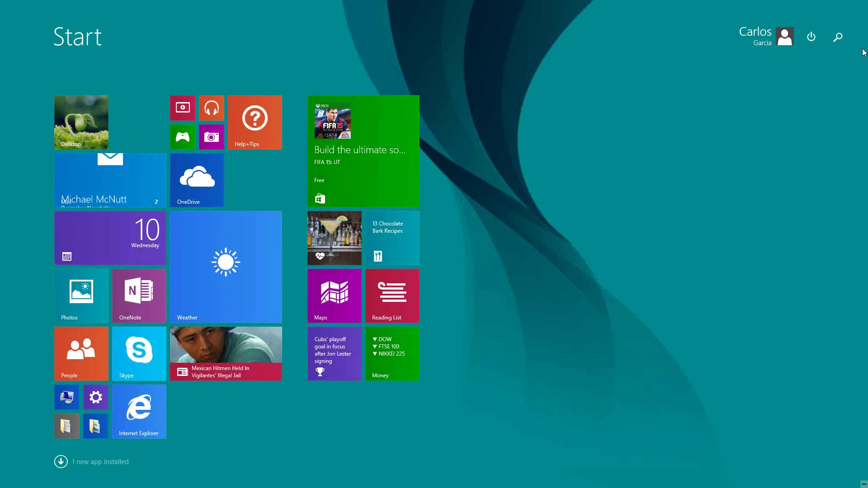
{"action": "type", "text": "outlook 2013"}
{"action": "left_click", "coordinate": [854, 85]}
{"action": "left_click", "coordinate": [735, 74]}
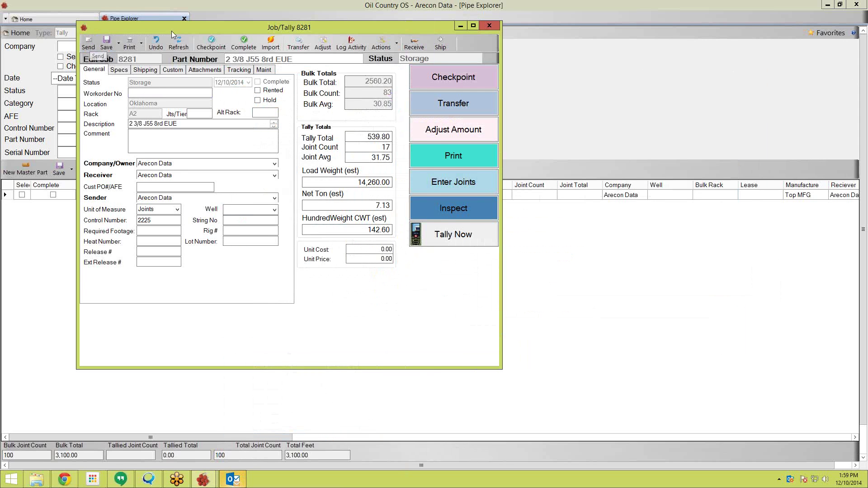
{"action": "left_click_drag", "start_coordinate": [186, 25], "coordinate": [194, 14]}
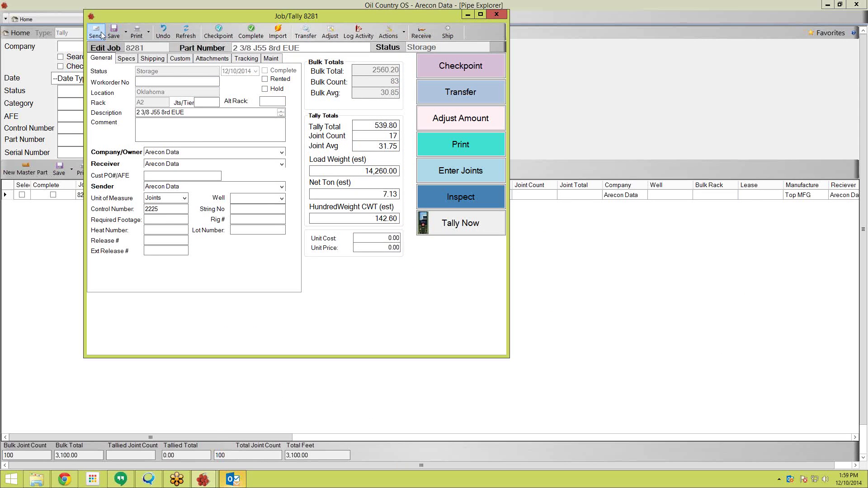
{"action": "left_click", "coordinate": [241, 467]}
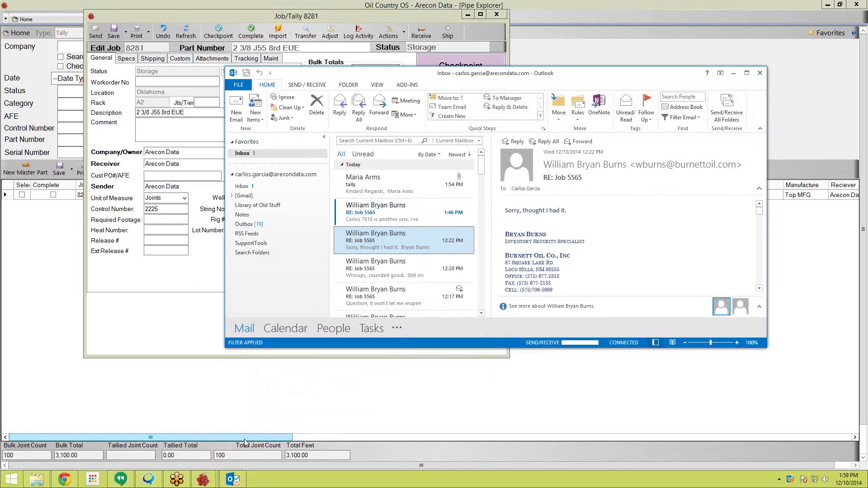
{"action": "left_click", "coordinate": [199, 273]}
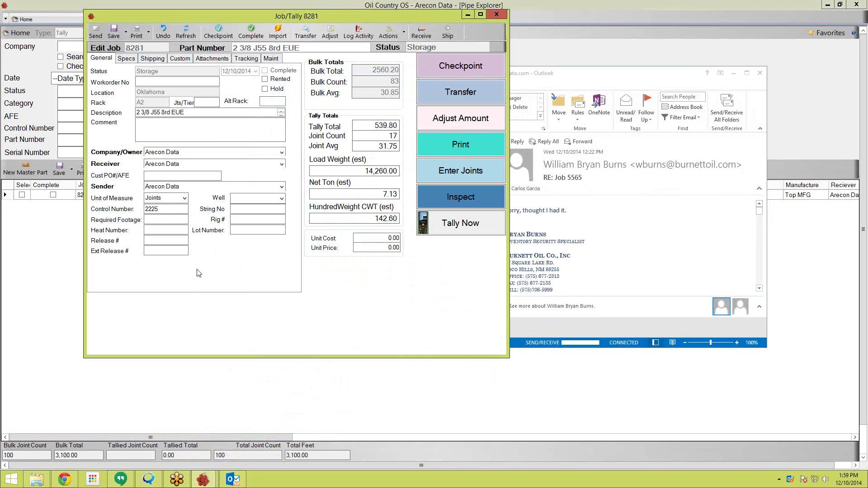
Step: Try again to send job 8281 by e-mail from its job record
{"action": "left_click", "coordinate": [99, 32]}
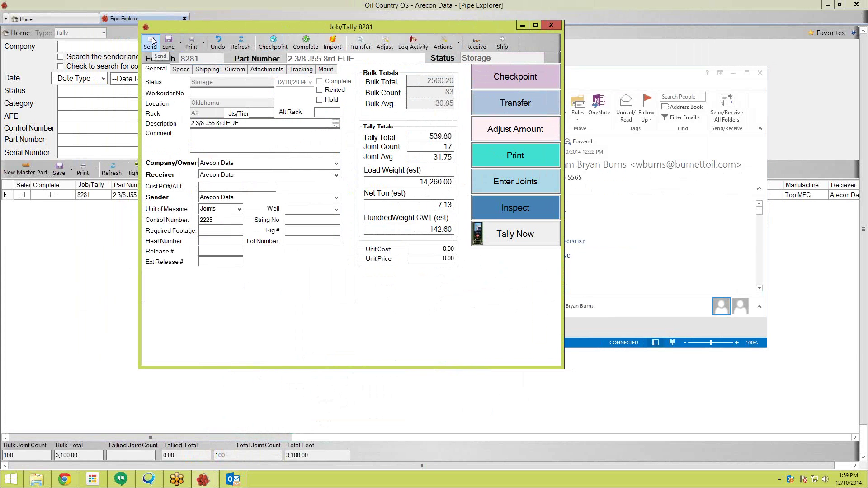
{"action": "left_click", "coordinate": [152, 43]}
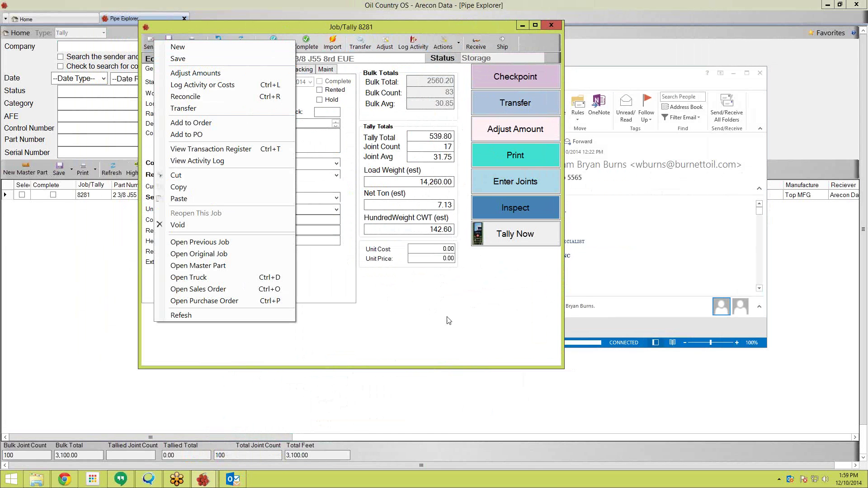
{"action": "key", "text": "Escape"}
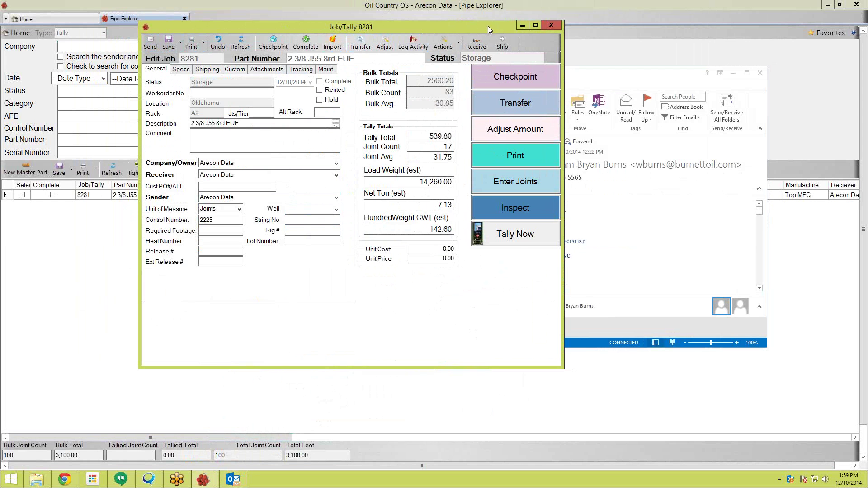
{"action": "left_click_drag", "start_coordinate": [496, 37], "coordinate": [533, 33]}
{"action": "left_click_drag", "start_coordinate": [304, 31], "coordinate": [276, 44]}
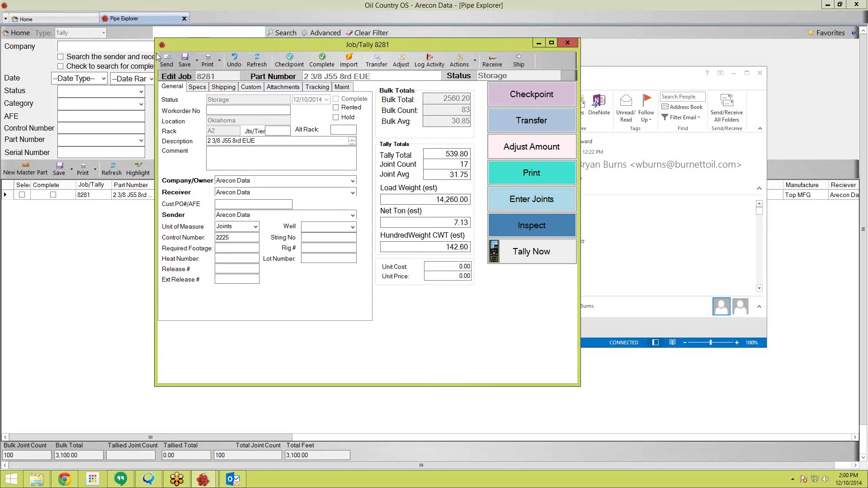
Step: Bring the Outlook inbox forward, move its window clear of the job record, and close Outlook
{"action": "left_click", "coordinate": [664, 267]}
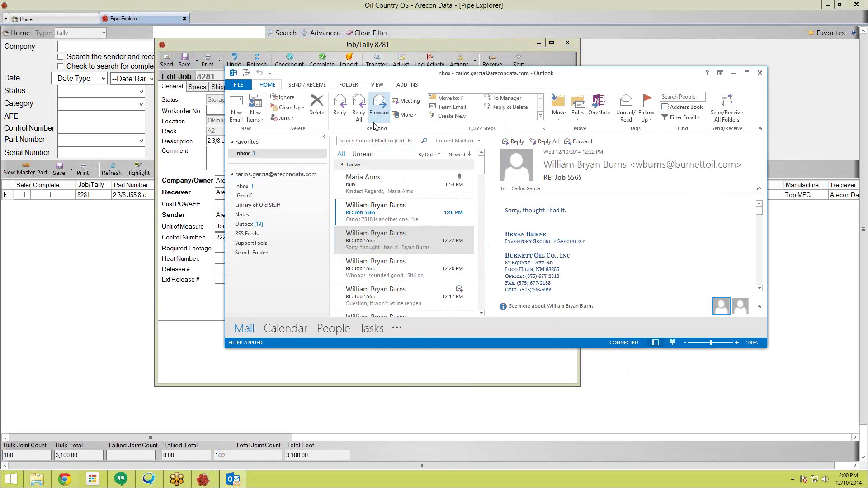
{"action": "left_click_drag", "start_coordinate": [365, 77], "coordinate": [307, 143]}
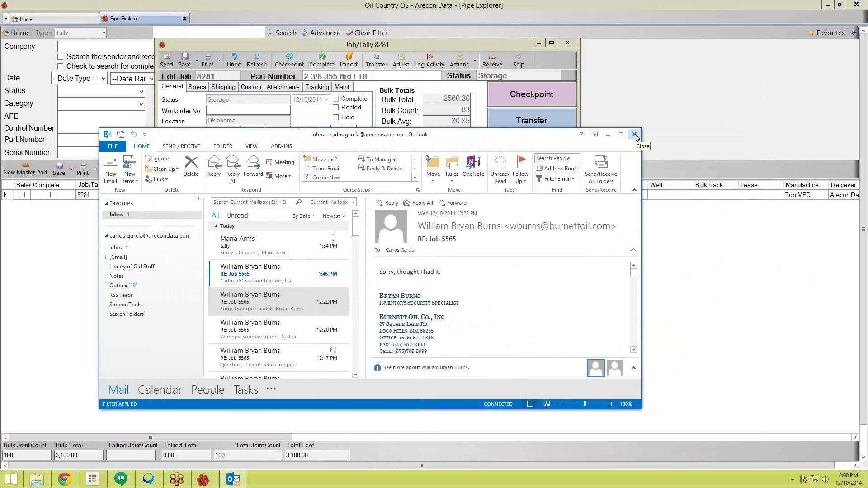
{"action": "left_click", "coordinate": [634, 134]}
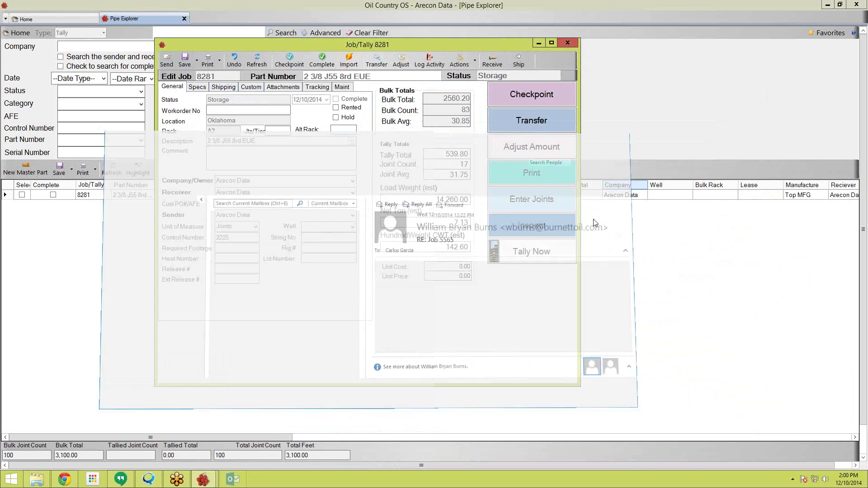
Step: Close job 8281, reopen it from the Pipe Explorer results to review its totals, and close it again
{"action": "left_click", "coordinate": [571, 42]}
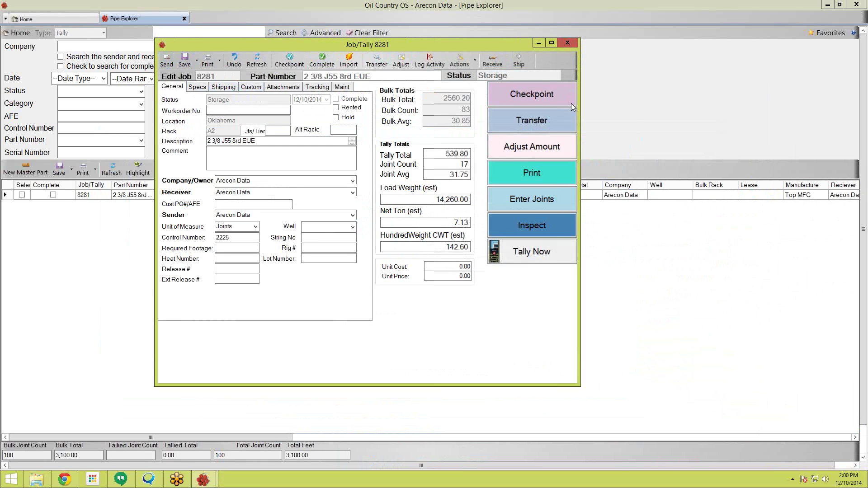
{"action": "left_click", "coordinate": [69, 20]}
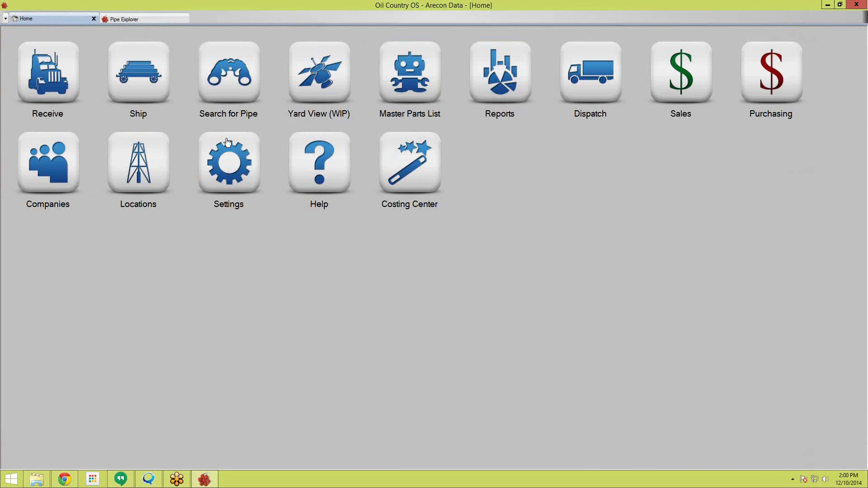
{"action": "left_click", "coordinate": [145, 20]}
{"action": "double_click", "coordinate": [163, 195]}
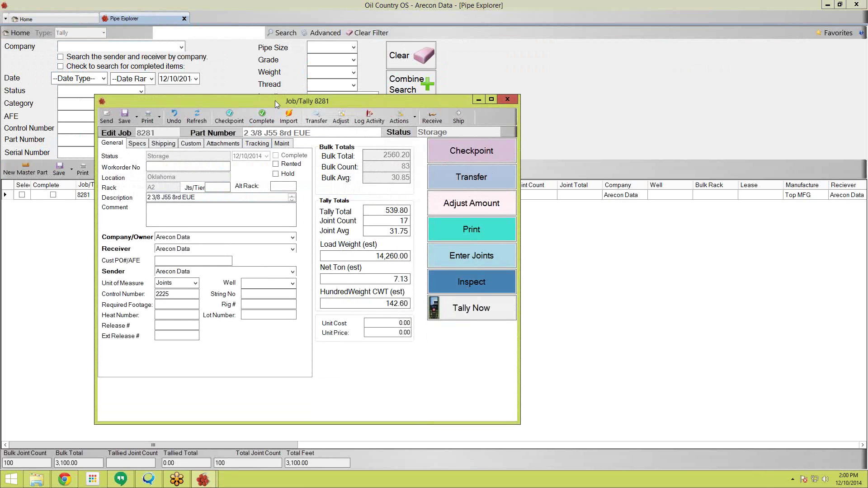
{"action": "left_click_drag", "start_coordinate": [275, 101], "coordinate": [280, 51]}
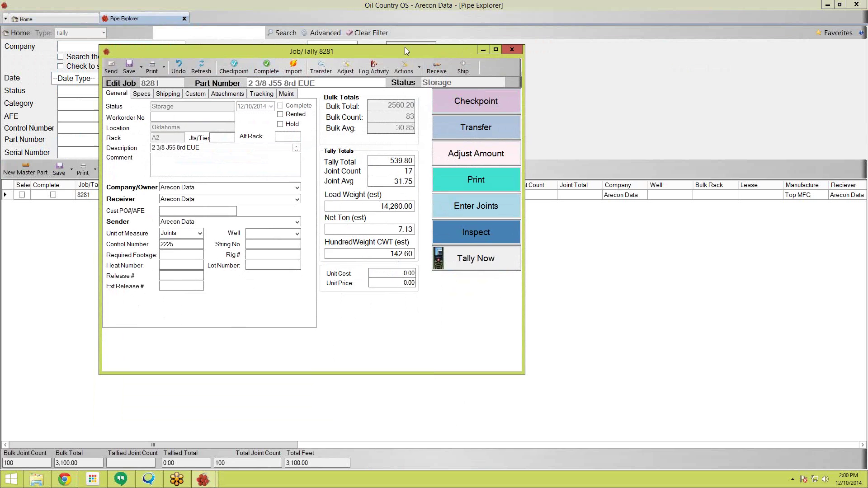
{"action": "left_click_drag", "start_coordinate": [414, 51], "coordinate": [456, 42]}
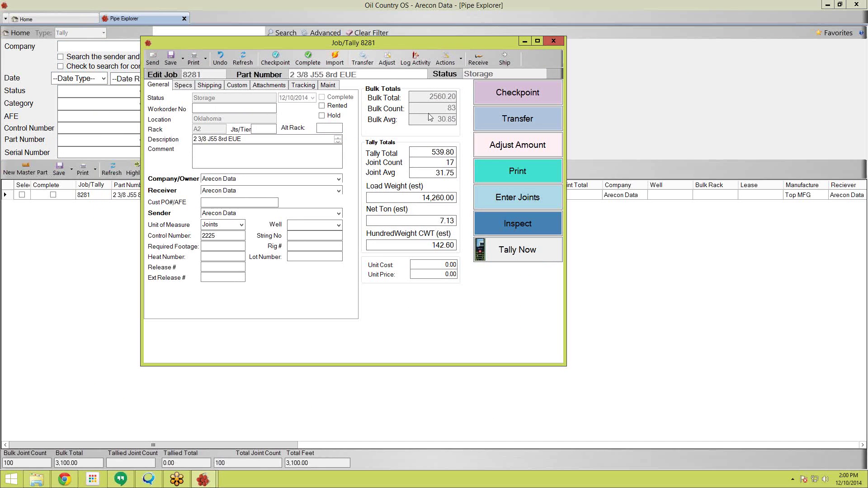
{"action": "left_click", "coordinate": [558, 41]}
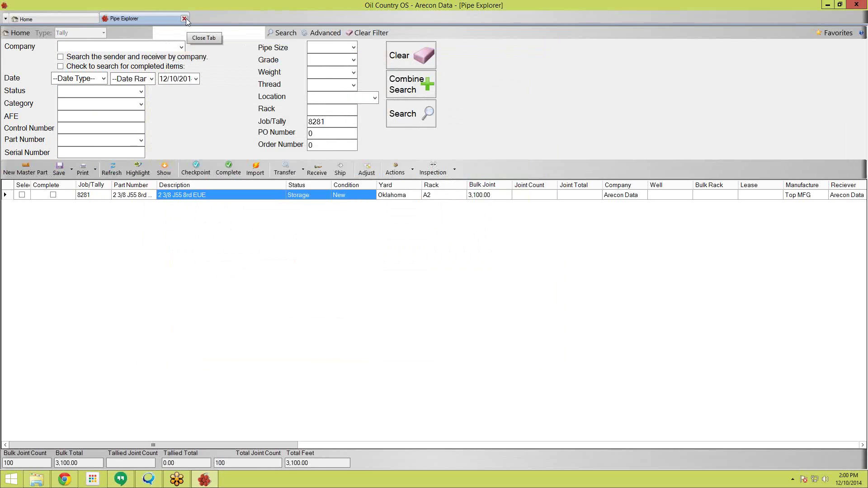
Step: Close the current Pipe Explorer, reopen the pipe search from the home page and search for job/tally 8281
{"action": "left_click", "coordinate": [183, 18]}
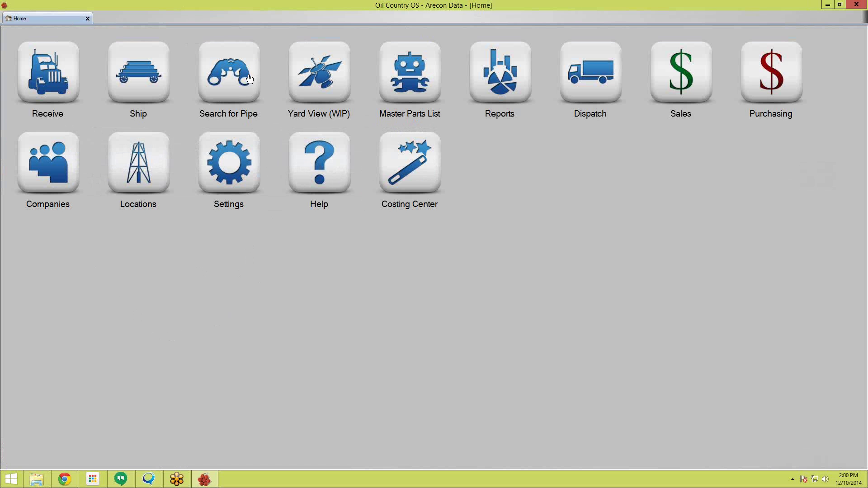
{"action": "left_click", "coordinate": [231, 64]}
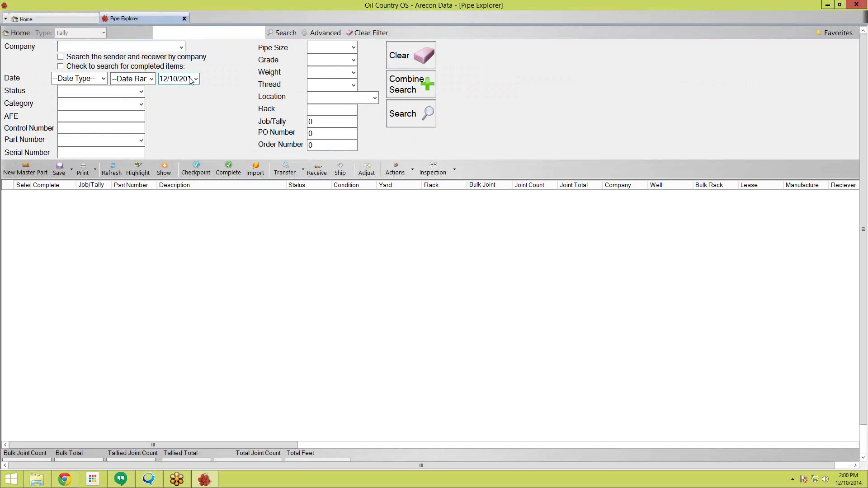
{"action": "left_click", "coordinate": [332, 125]}
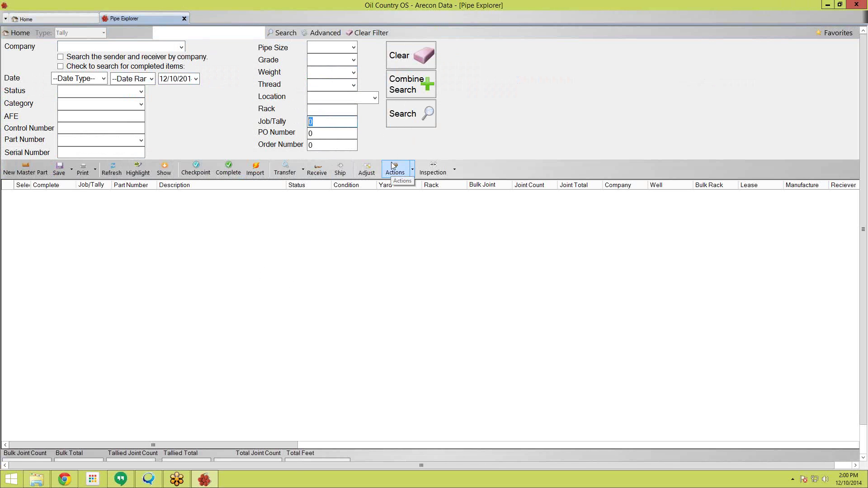
{"action": "type", "text": "8281"}
{"action": "key", "text": "Return"}
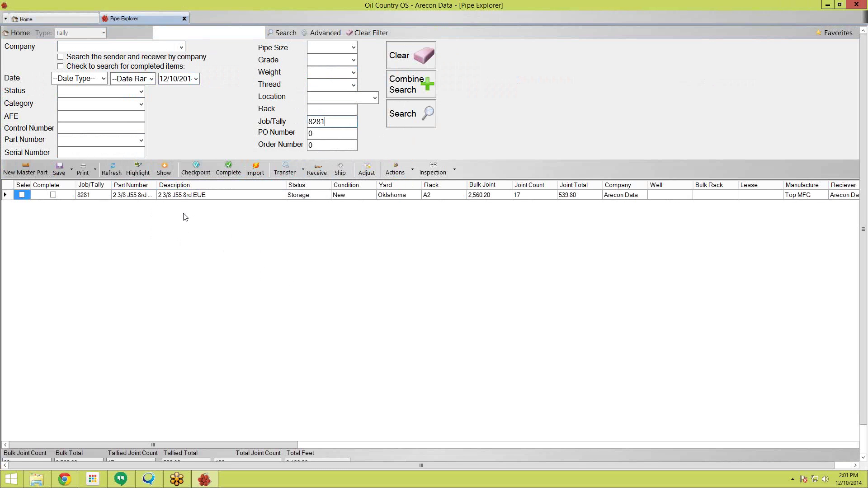
{"action": "left_click", "coordinate": [126, 197]}
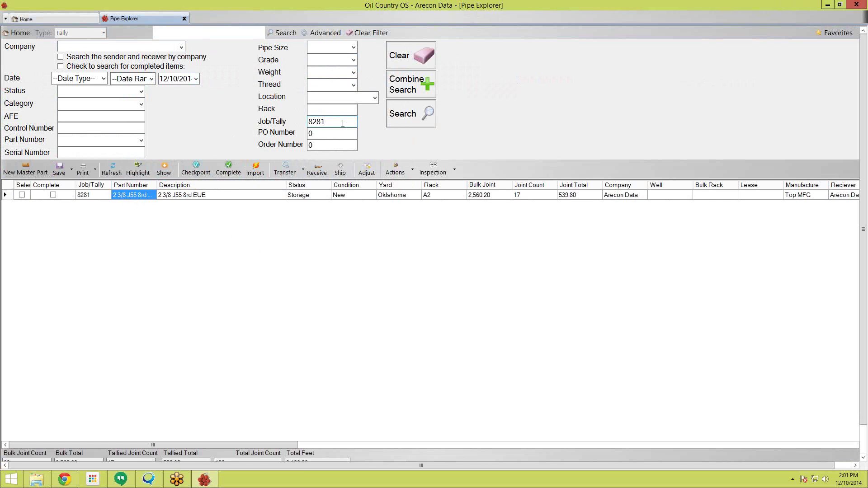
Step: Clear the job number criterion and search for pipe with size 2 3/8 and grade J-55
{"action": "left_click_drag", "start_coordinate": [334, 122], "coordinate": [291, 119]}
{"action": "key", "text": "Delete"}
{"action": "left_click", "coordinate": [412, 55]}
{"action": "left_click", "coordinate": [354, 48]}
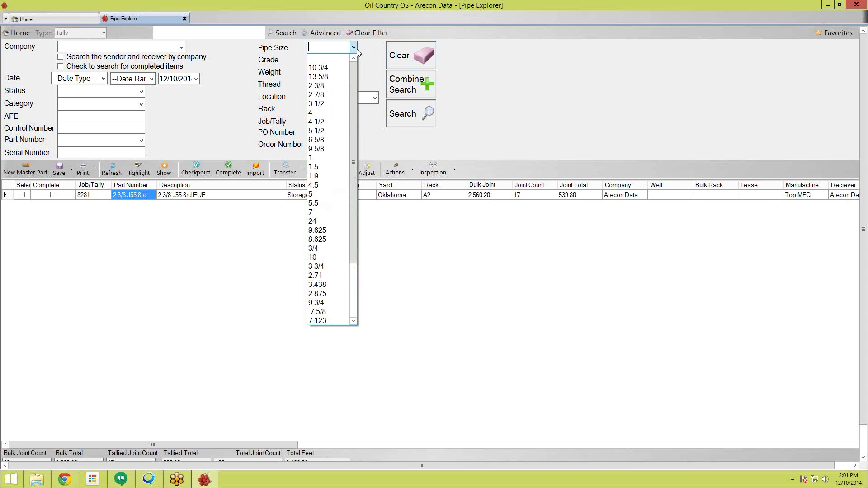
{"action": "left_click", "coordinate": [337, 85]}
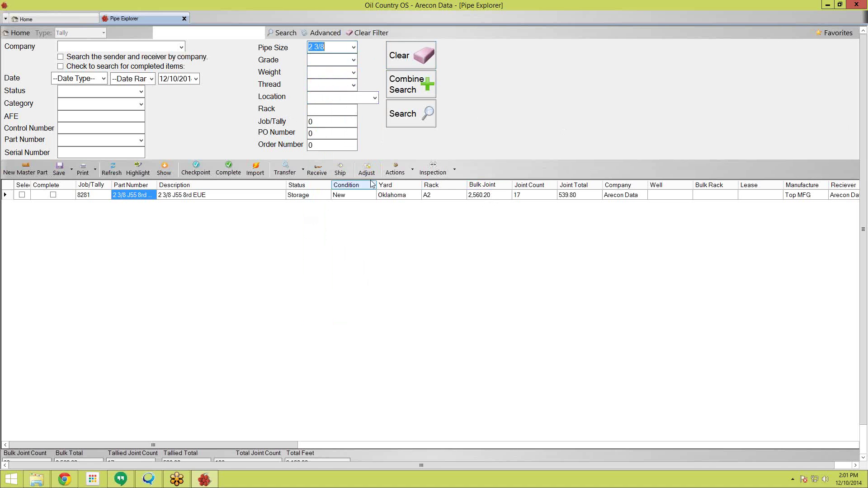
{"action": "left_click", "coordinate": [354, 60]}
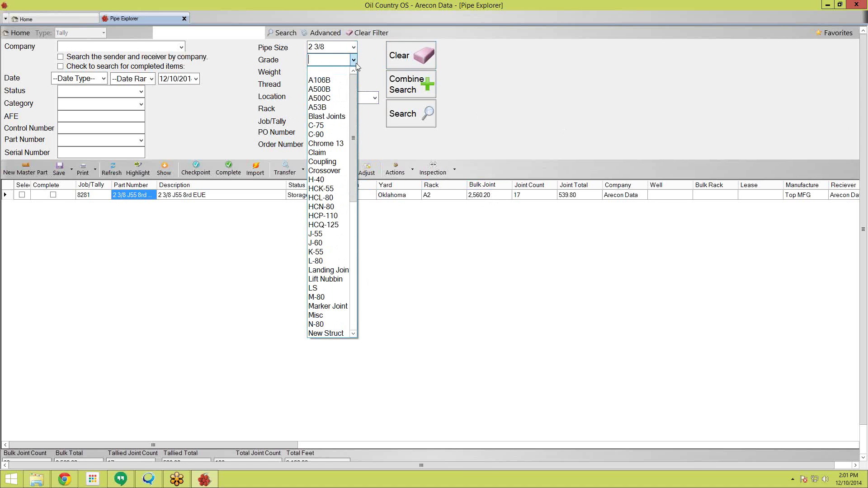
{"action": "left_click", "coordinate": [326, 235]}
{"action": "left_click", "coordinate": [411, 114]}
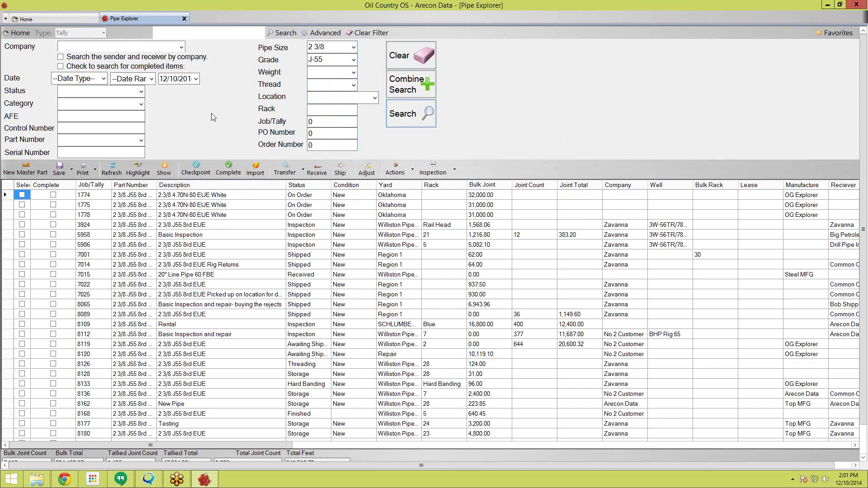
Step: Narrow the pipe search to items with status Storage
{"action": "left_click", "coordinate": [142, 92]}
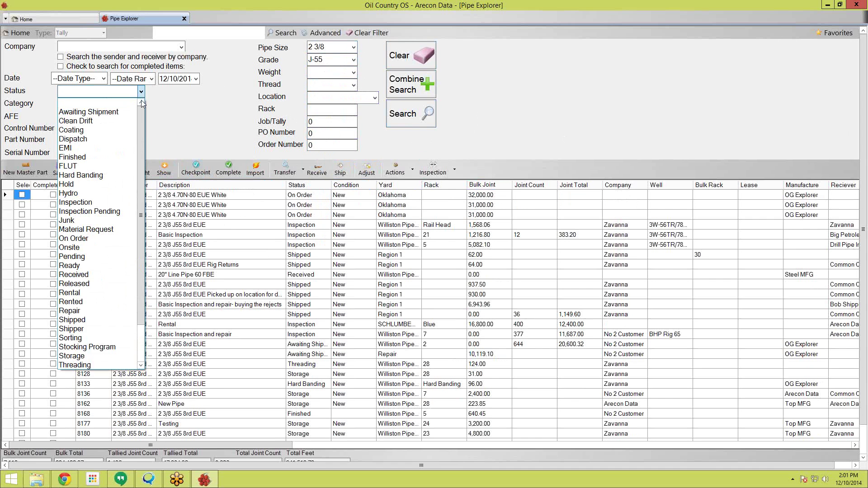
{"action": "left_click_drag", "start_coordinate": [140, 131], "coordinate": [138, 177]}
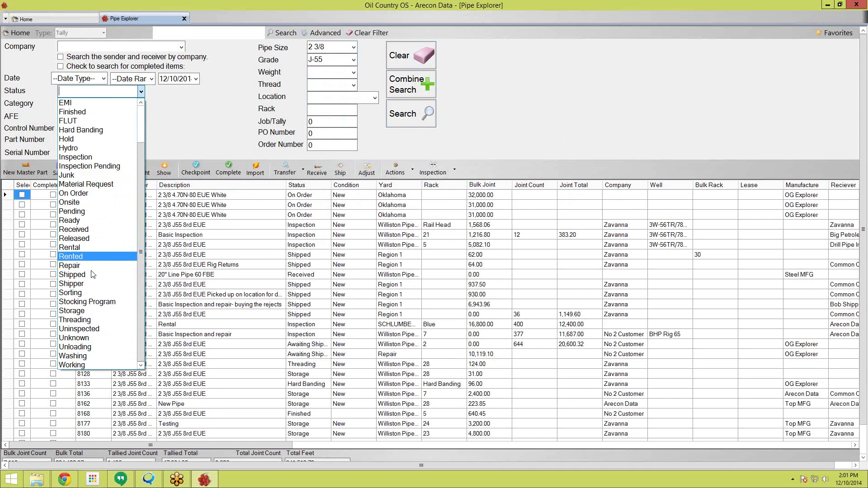
{"action": "left_click", "coordinate": [88, 311]}
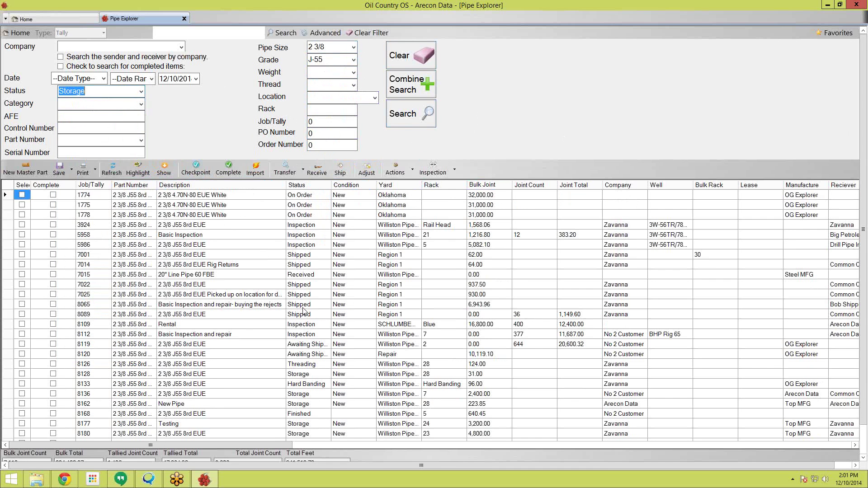
{"action": "left_click", "coordinate": [428, 122]}
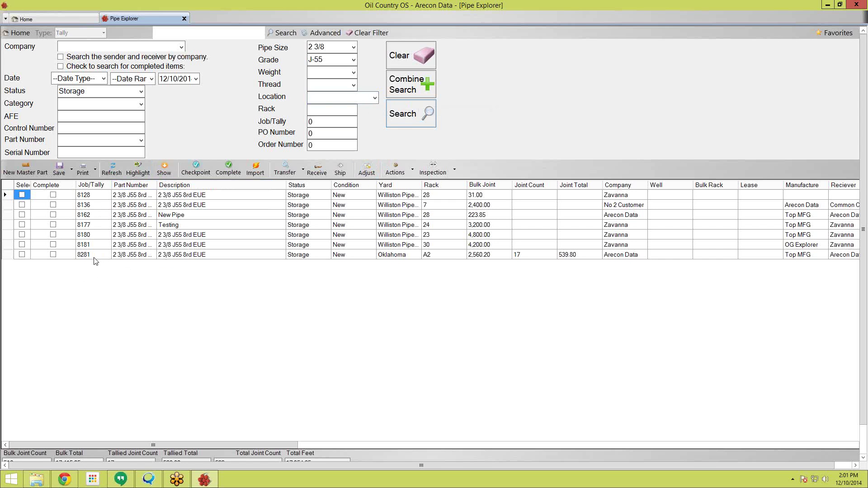
Step: Narrow the pipe search to the Oklahoma location and select the matching job's part number
{"action": "left_click", "coordinate": [375, 99]}
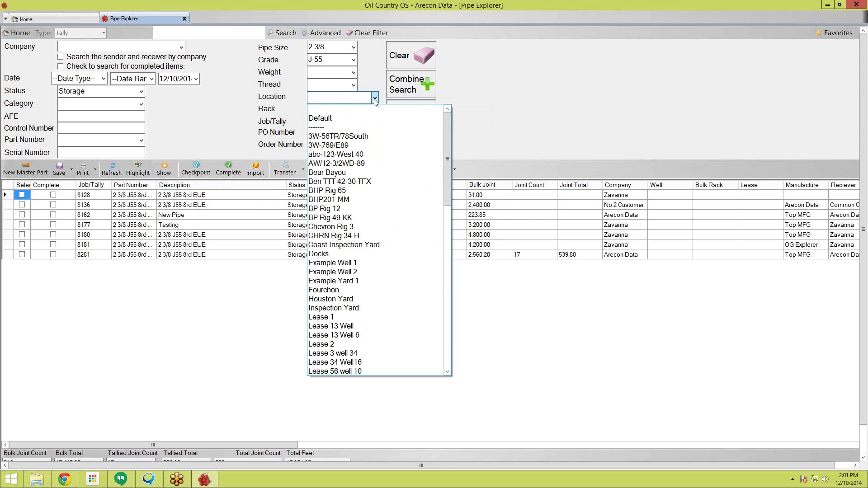
{"action": "left_click_drag", "start_coordinate": [451, 162], "coordinate": [451, 180]}
{"action": "type", "text": "oklahoa Well 12"}
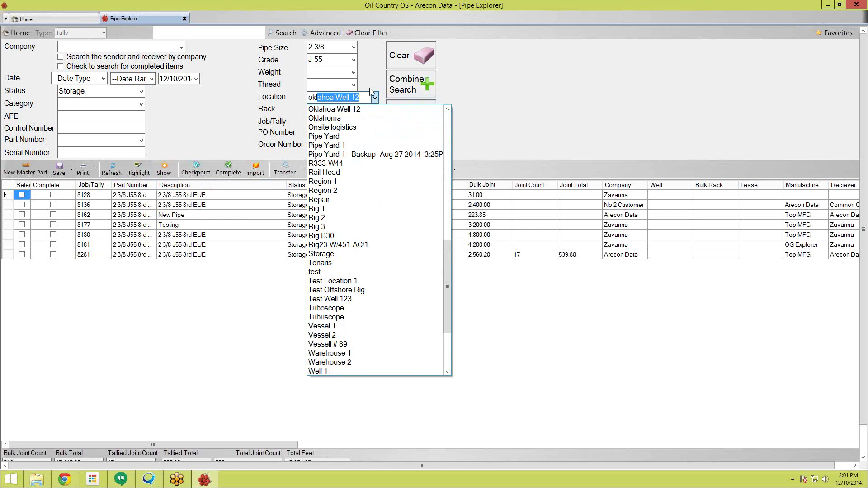
{"action": "key", "text": "Down"}
{"action": "key", "text": "Return"}
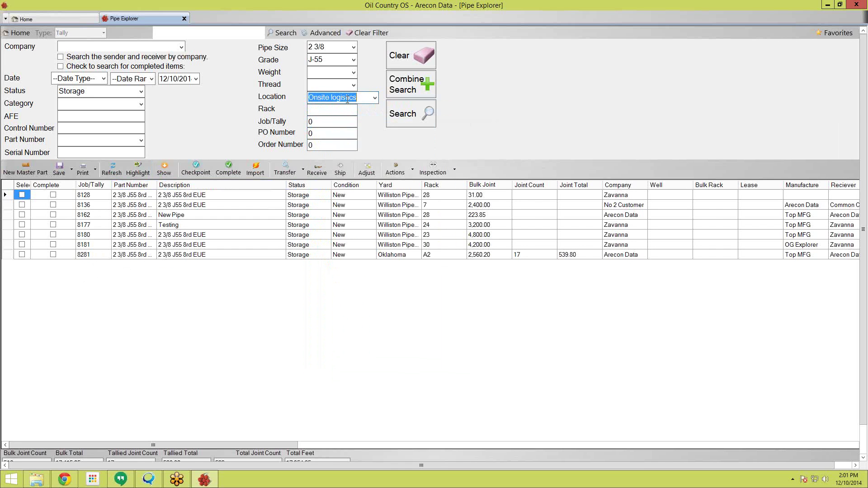
{"action": "key", "text": "Return"}
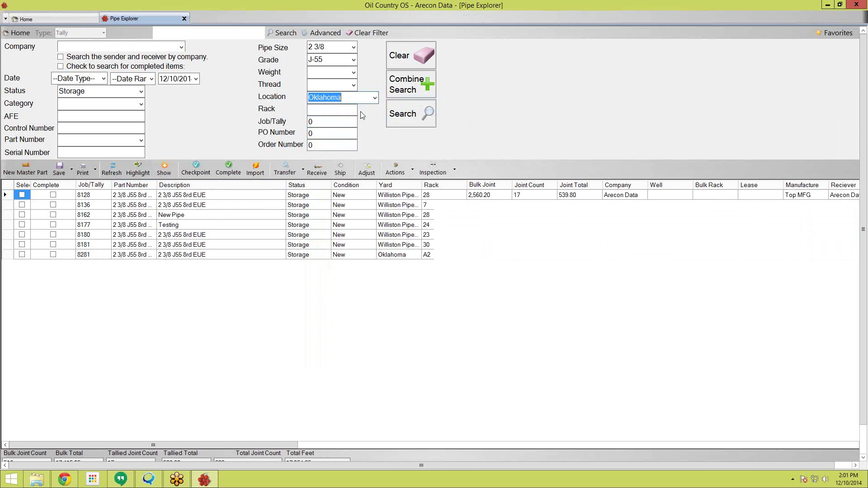
{"action": "left_click", "coordinate": [141, 197]}
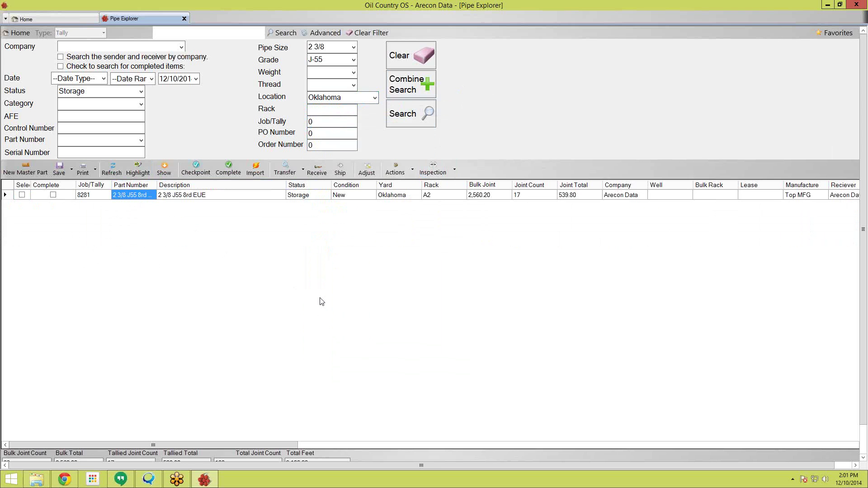
Step: Remove the grade and pipe size criteria and repeat the search with status Storage at the Oklahoma location
{"action": "left_click", "coordinate": [338, 106]}
{"action": "left_click", "coordinate": [323, 59]}
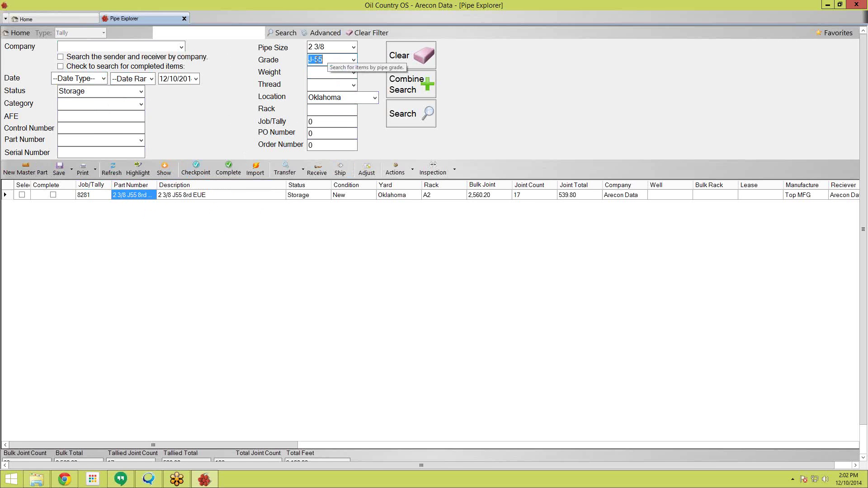
{"action": "key", "text": "Delete"}
{"action": "key", "text": "shift+Tab"}
{"action": "left_click", "coordinate": [113, 104]}
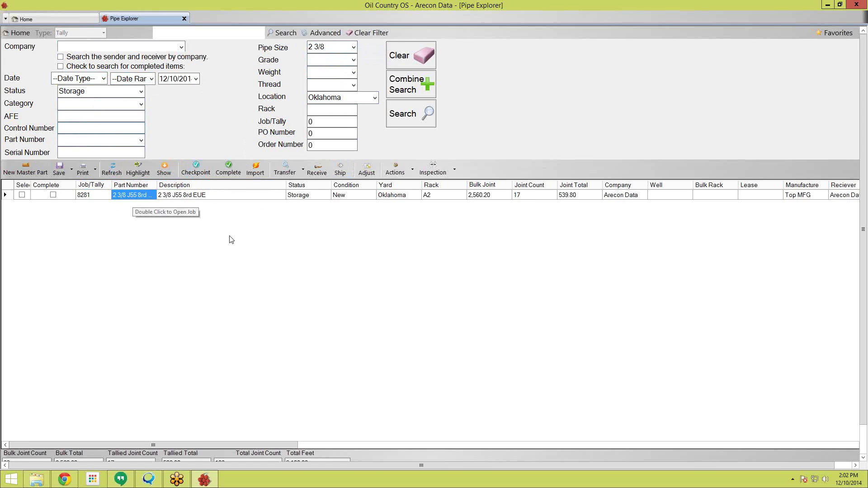
{"action": "key", "text": "Tab"}
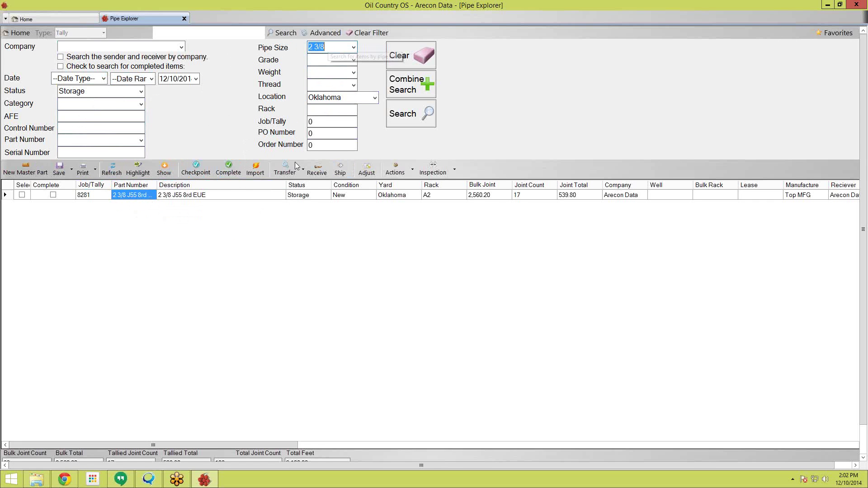
{"action": "key", "text": "Delete"}
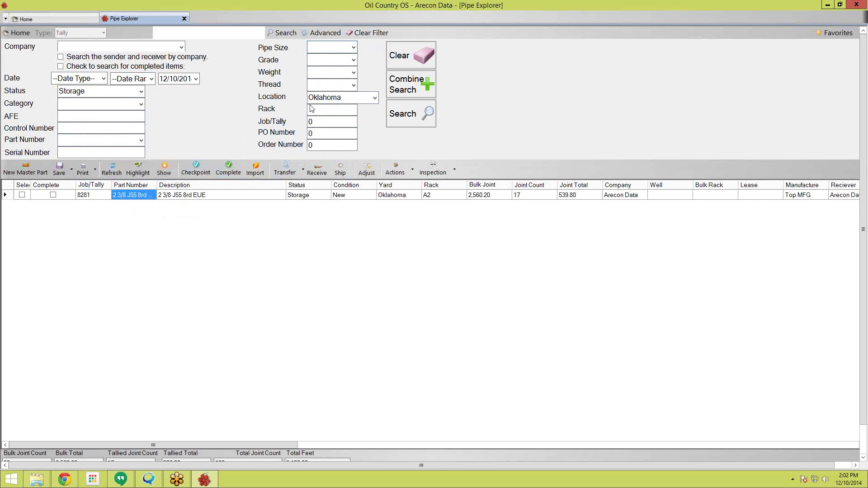
{"action": "left_click", "coordinate": [417, 115]}
Step: Clear all search criteria and search for all pipe at the Oklahoma location
{"action": "left_click", "coordinate": [141, 91]}
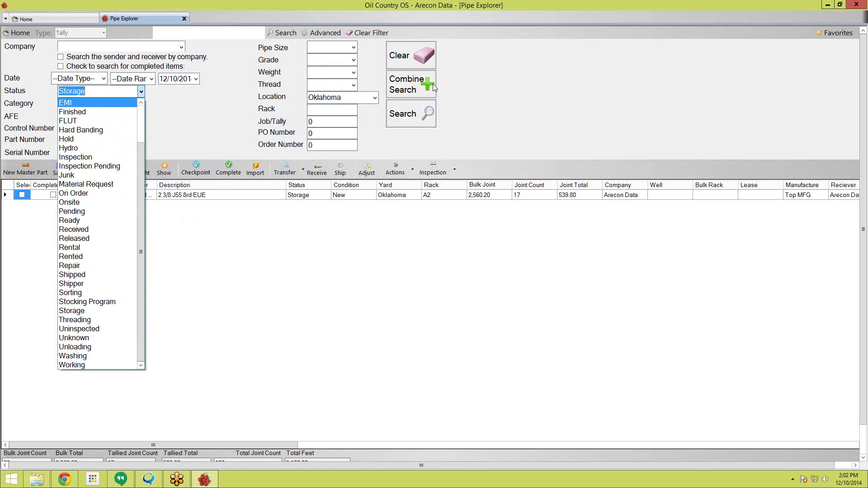
{"action": "left_click", "coordinate": [421, 68]}
{"action": "left_click", "coordinate": [410, 55]}
{"action": "left_click", "coordinate": [369, 97]}
{"action": "type", "text": "ok"}
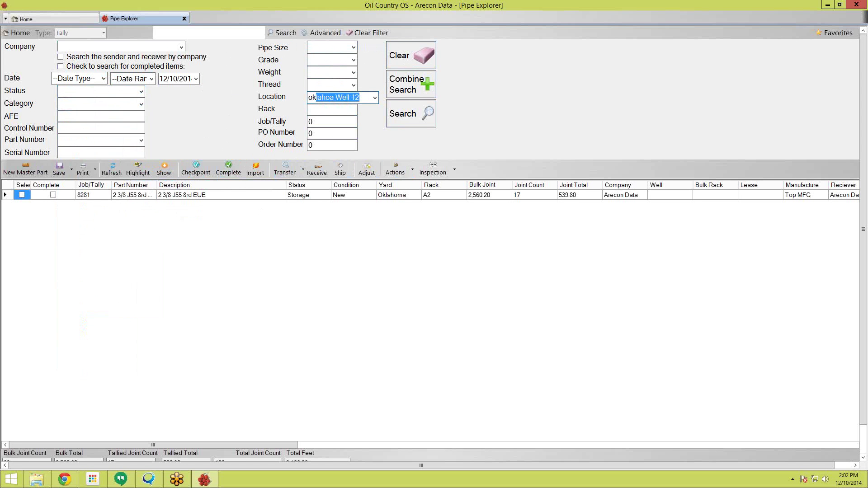
{"action": "type", "text": "lahom"}
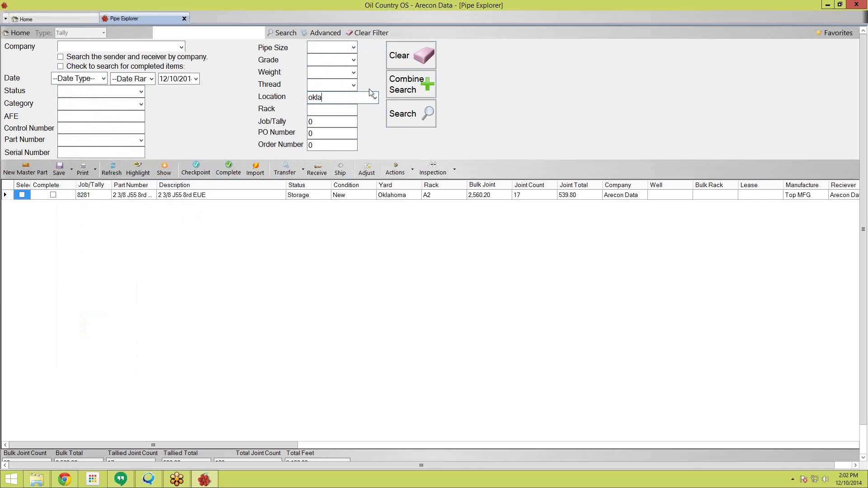
{"action": "left_click", "coordinate": [393, 127]}
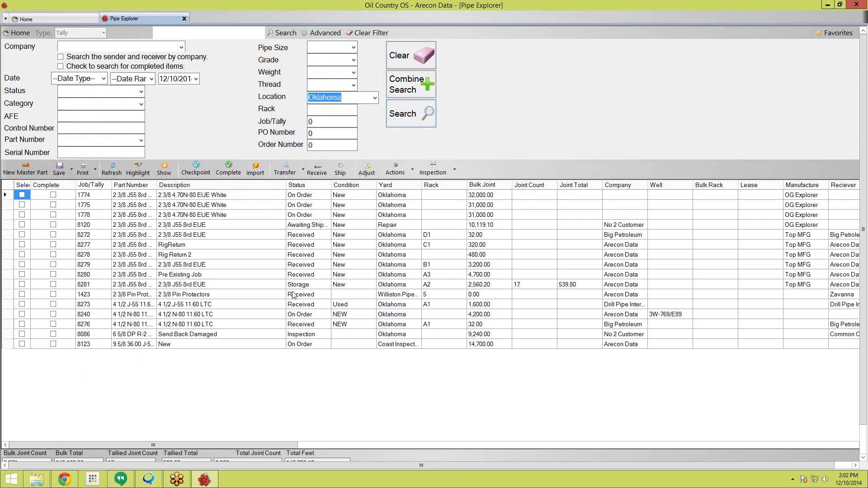
Step: Highlight the row of job 8281 in the results, open its record to review it and close it again
{"action": "left_click", "coordinate": [88, 286]}
{"action": "left_click", "coordinate": [5, 285]}
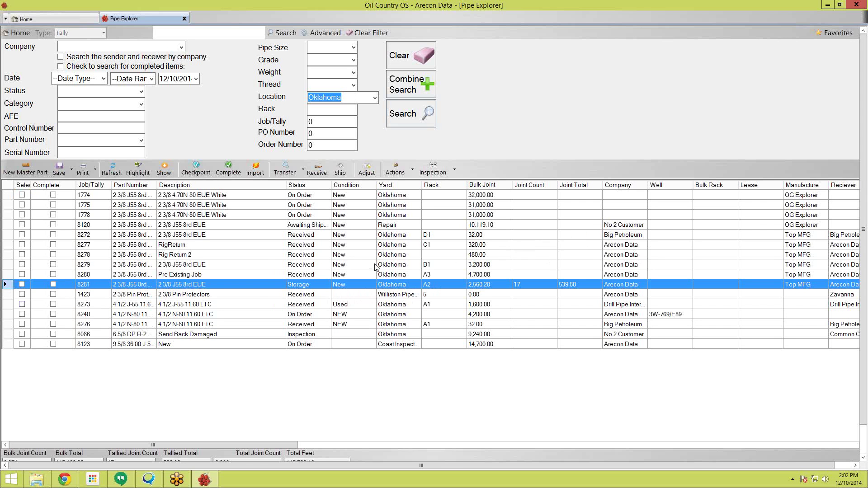
{"action": "left_click", "coordinate": [143, 286]}
{"action": "double_click", "coordinate": [143, 285]}
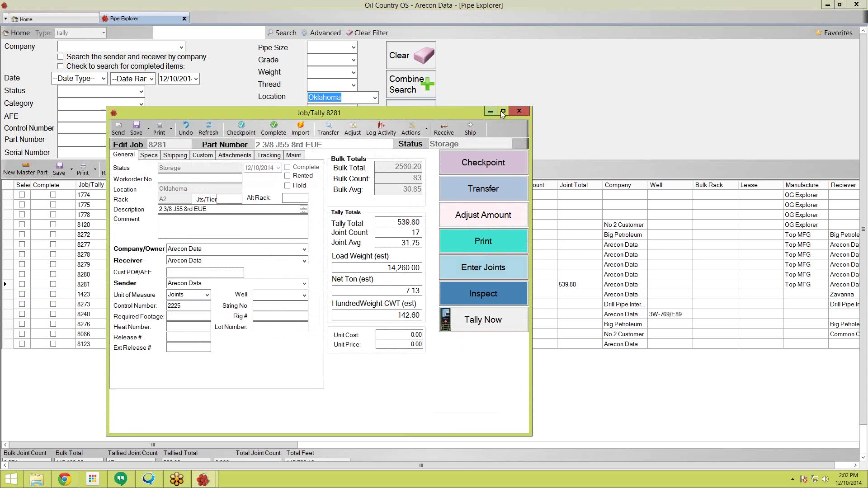
{"action": "left_click", "coordinate": [520, 111]}
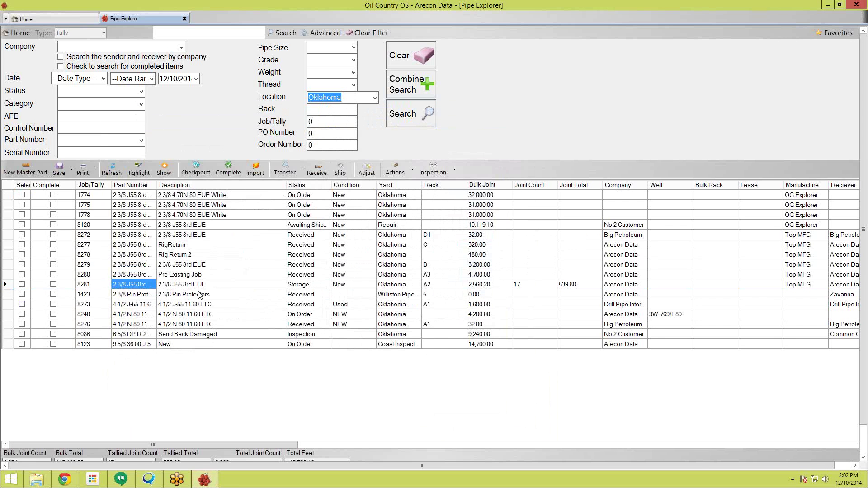
Step: Open job 8280 from the results, set its control number to 2225 and close the record
{"action": "double_click", "coordinate": [89, 276]}
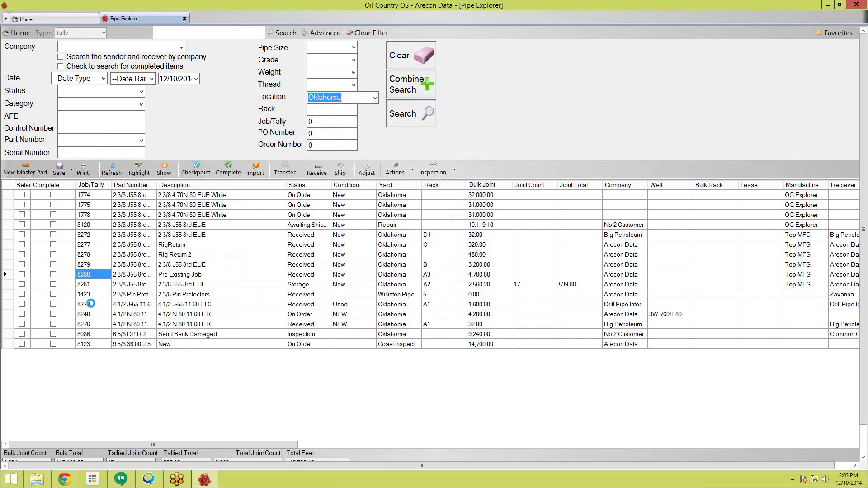
{"action": "left_click", "coordinate": [91, 213]}
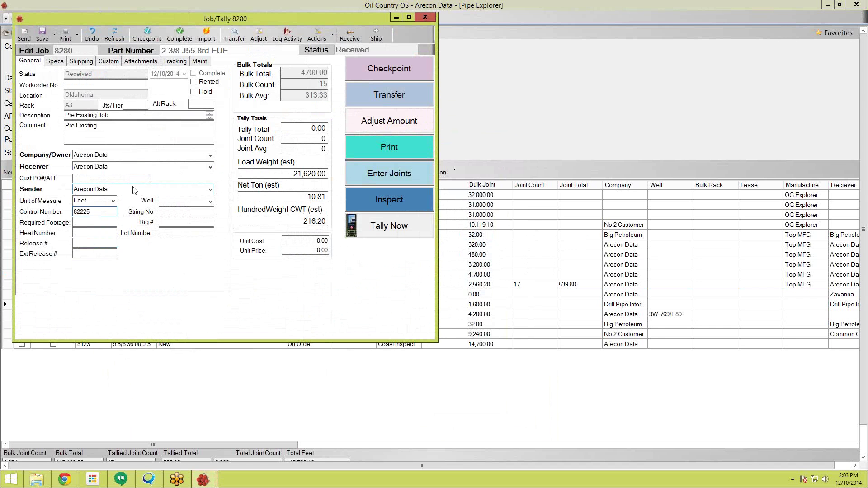
{"action": "left_click_drag", "start_coordinate": [258, 18], "coordinate": [329, 46]}
{"action": "key", "text": "BackSpace"}
{"action": "key", "text": "BackSpace"}
{"action": "key", "text": "BackSpace"}
{"action": "key", "text": "BackSpace"}
{"action": "key", "text": "BackSpace"}
{"action": "type", "text": "2225"}
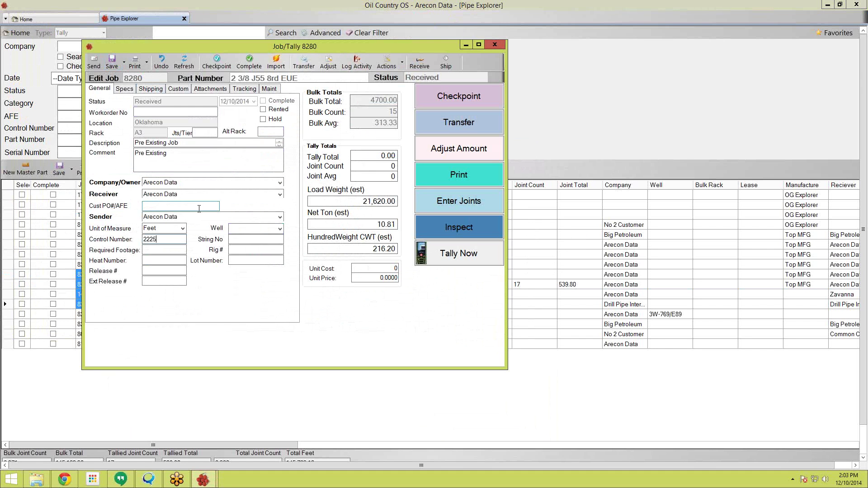
{"action": "left_click", "coordinate": [491, 42]}
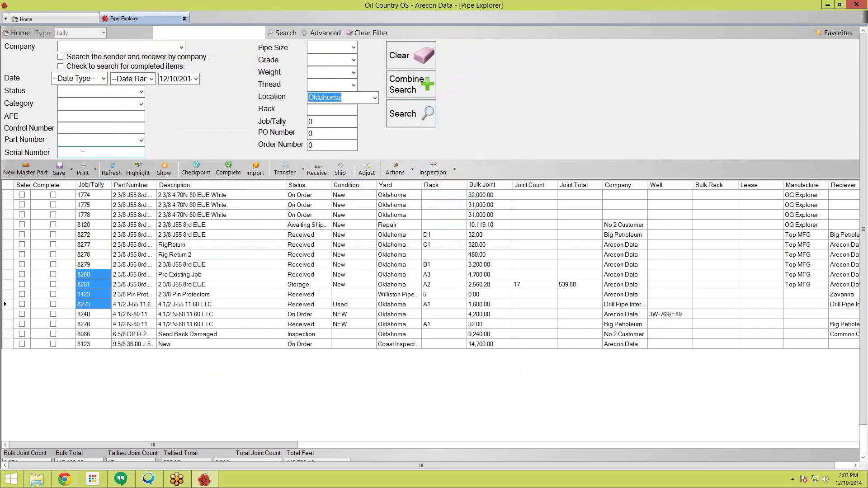
Step: Remove the Oklahoma location criterion and search for all pipe with control number 2225
{"action": "left_click", "coordinate": [95, 131]}
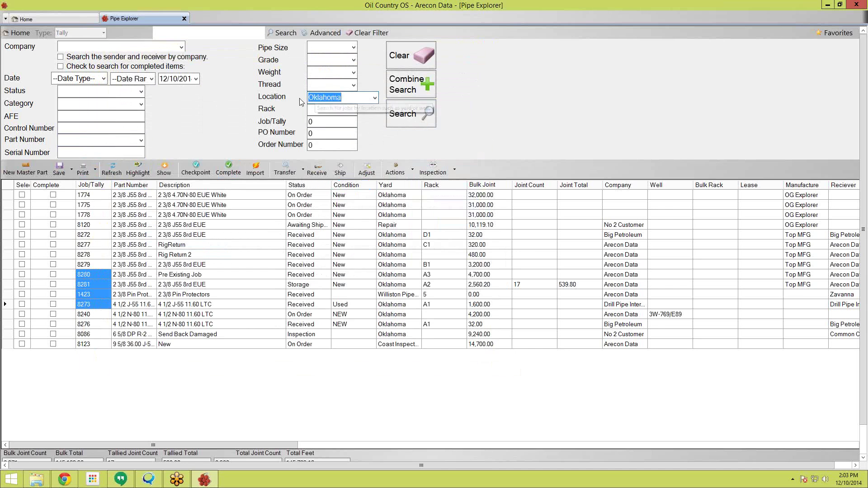
{"action": "key", "text": "BackSpace"}
{"action": "left_click", "coordinate": [96, 130]}
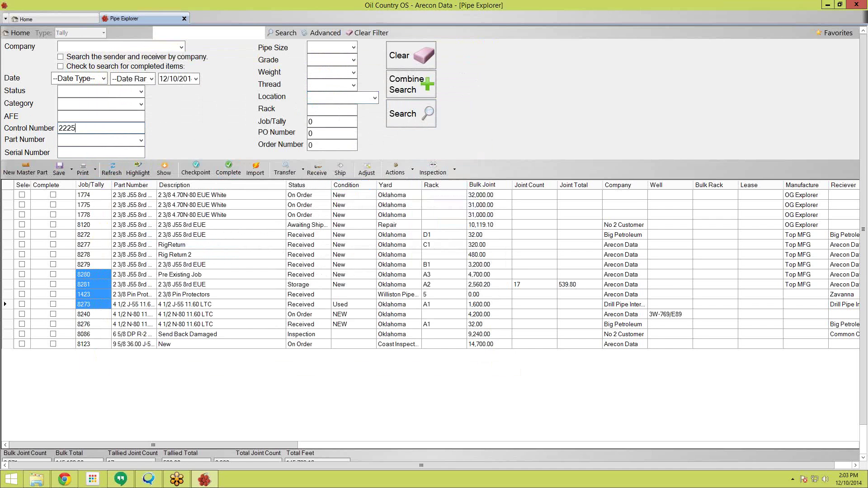
{"action": "key", "text": "Return"}
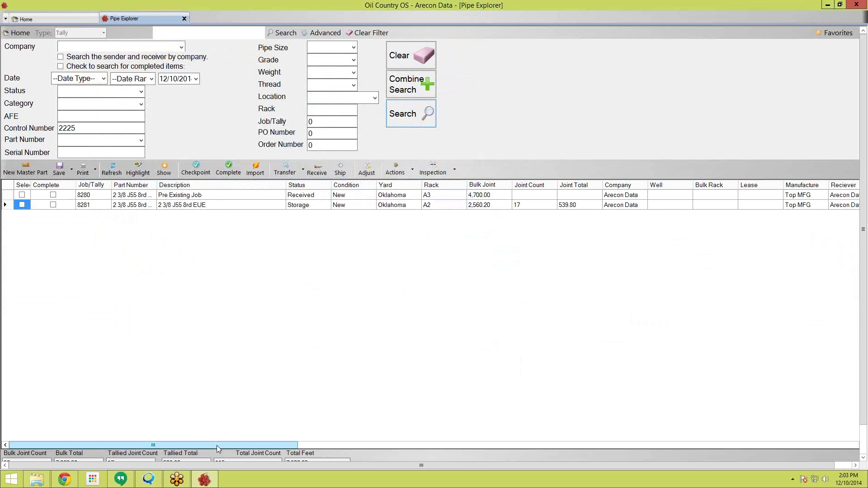
Step: Move the Control # column of the results between Condition and Yard and sort the results by it in ascending order
{"action": "left_click_drag", "start_coordinate": [216, 446], "coordinate": [228, 445]}
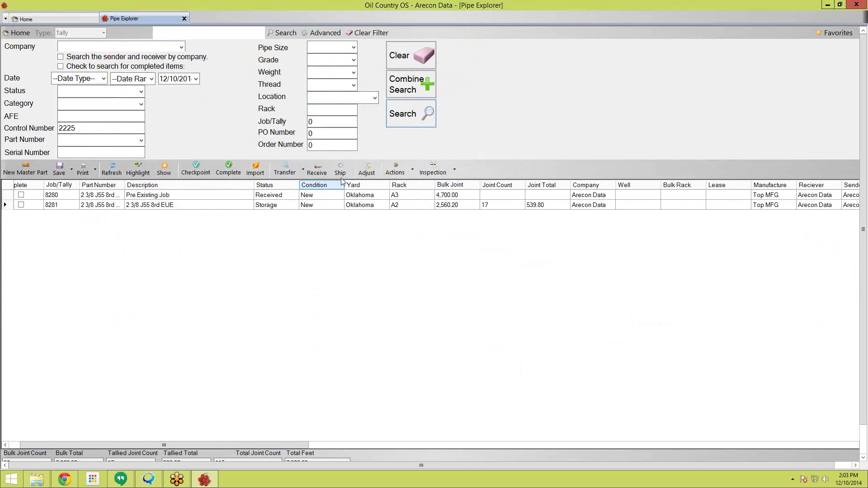
{"action": "right_click", "coordinate": [338, 185]}
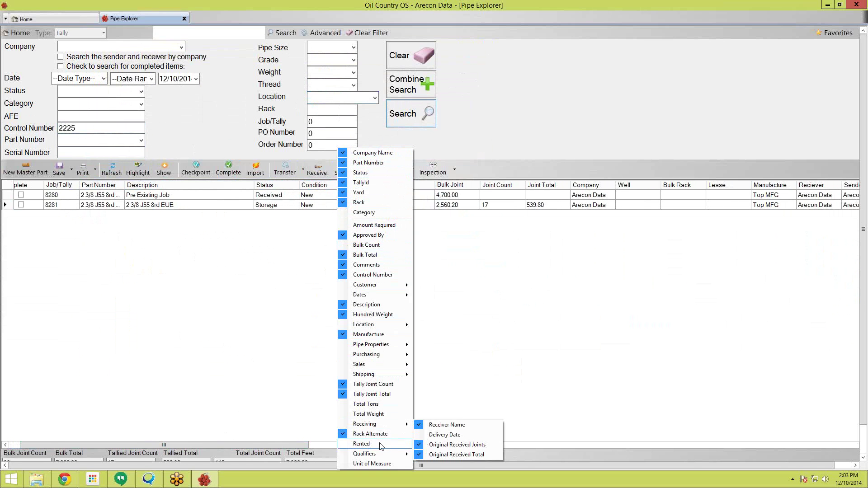
{"action": "left_click", "coordinate": [300, 453]}
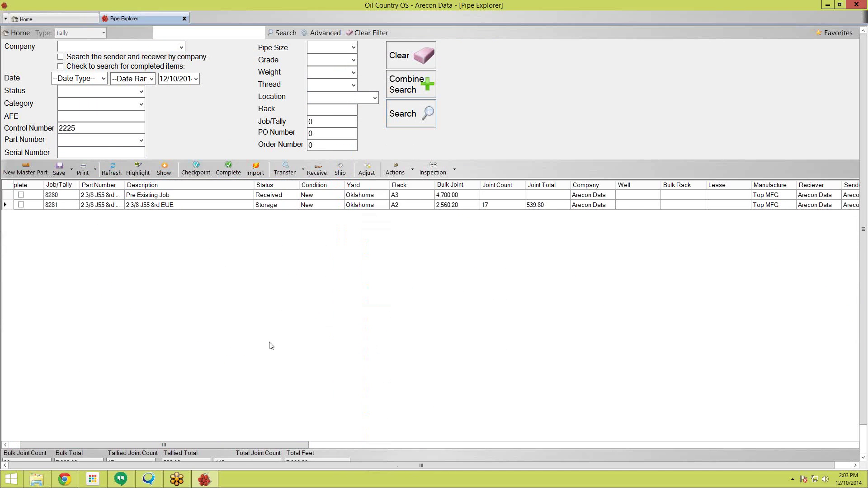
{"action": "left_click_drag", "start_coordinate": [300, 446], "coordinate": [576, 438]}
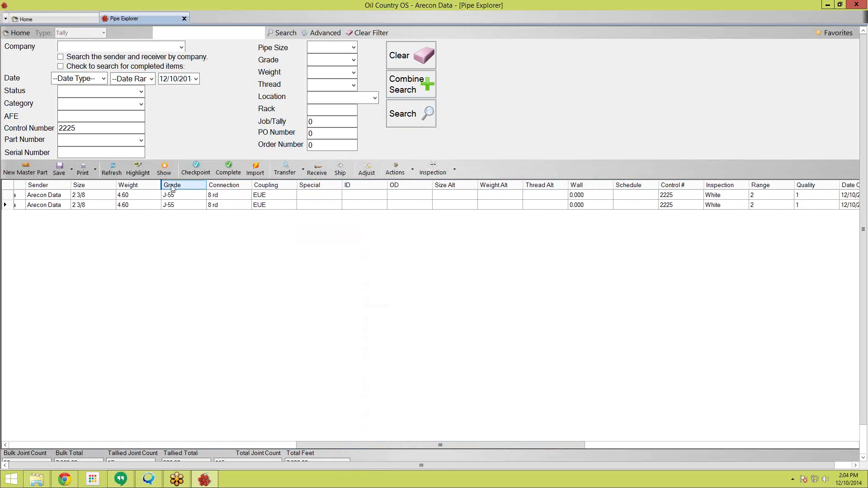
{"action": "left_click_drag", "start_coordinate": [319, 444], "coordinate": [149, 426]}
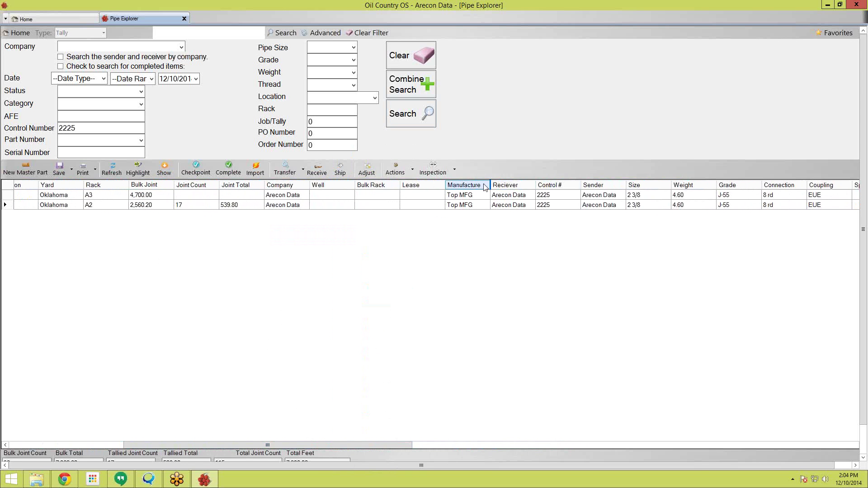
{"action": "left_click_drag", "start_coordinate": [273, 191], "coordinate": [44, 192]}
{"action": "left_click_drag", "start_coordinate": [309, 445], "coordinate": [194, 445]}
{"action": "left_click", "coordinate": [397, 185]}
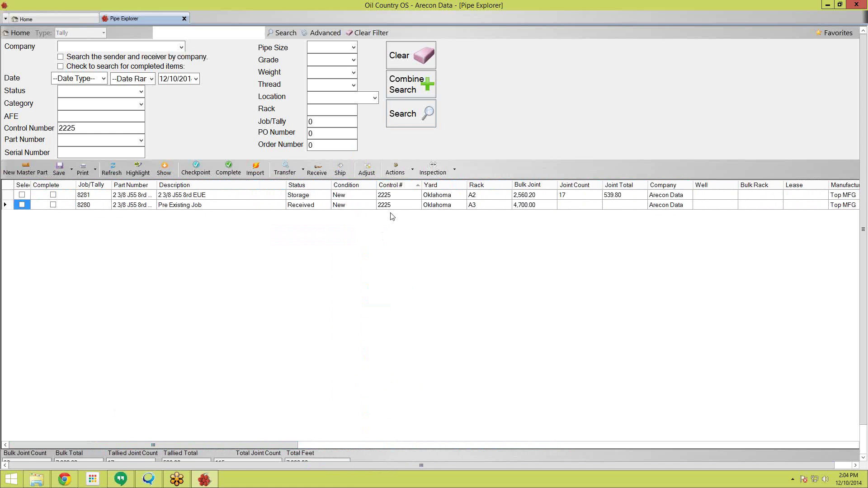
Step: Select the status cell of job 8281 and increase the height of the results table's header row
{"action": "left_click", "coordinate": [398, 186]}
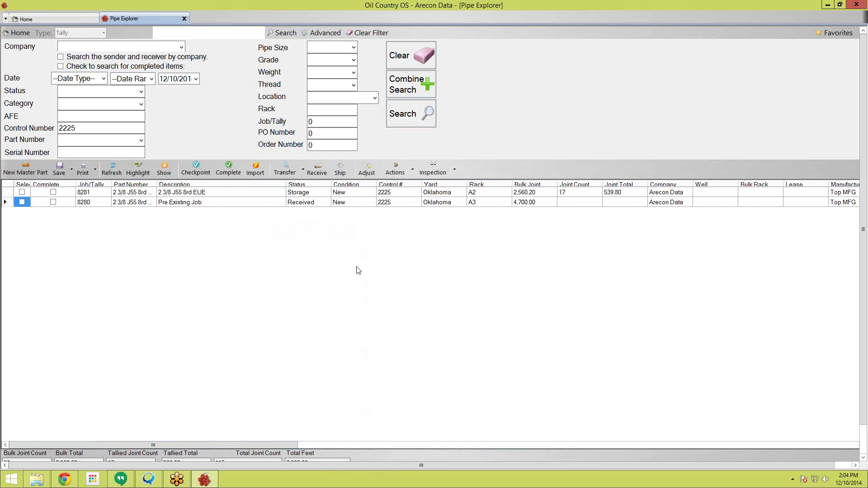
{"action": "left_click", "coordinate": [296, 202]}
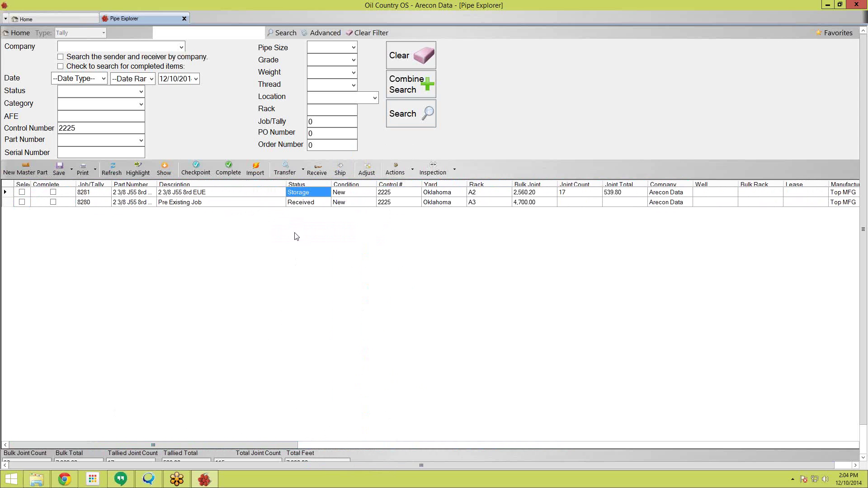
{"action": "left_click", "coordinate": [301, 186]}
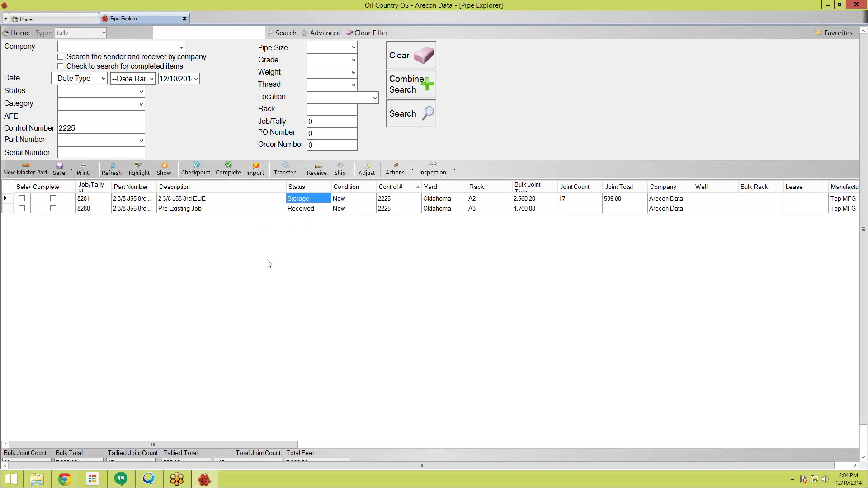
{"action": "left_click", "coordinate": [69, 117]}
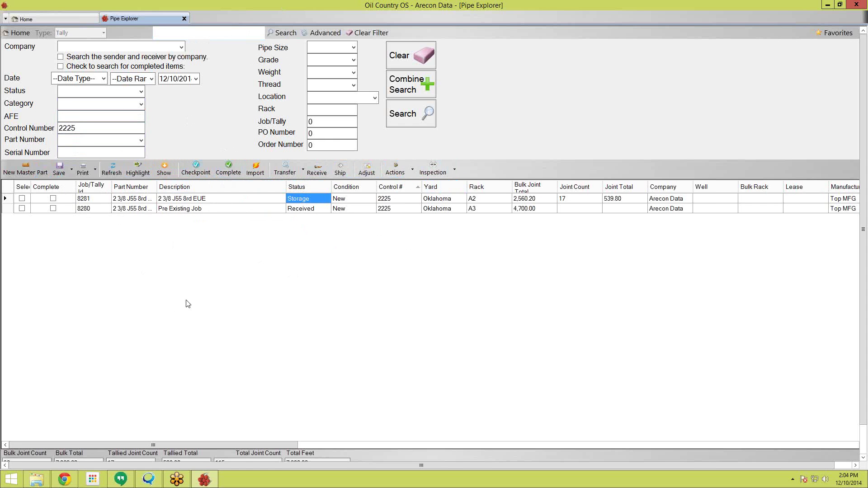
Step: Set a Storage checkpoint on the Pre Existing Job in rack A3
{"action": "left_click", "coordinate": [197, 209]}
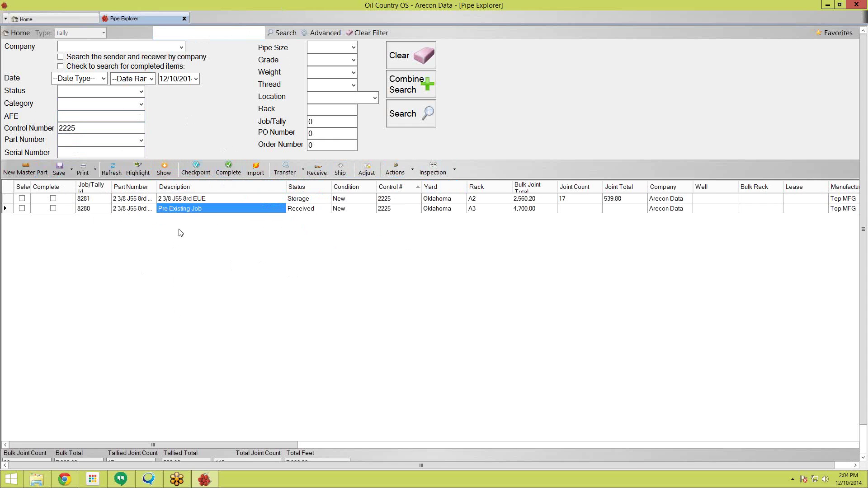
{"action": "left_click", "coordinate": [306, 210]}
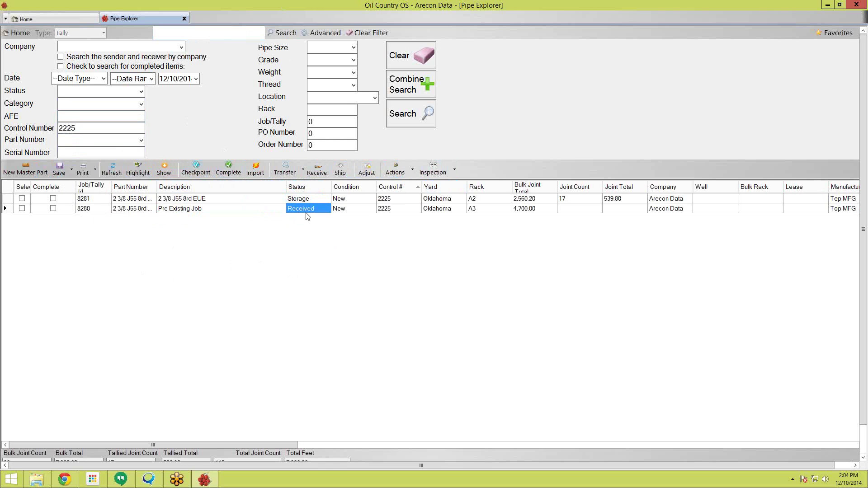
{"action": "left_click", "coordinate": [196, 173]}
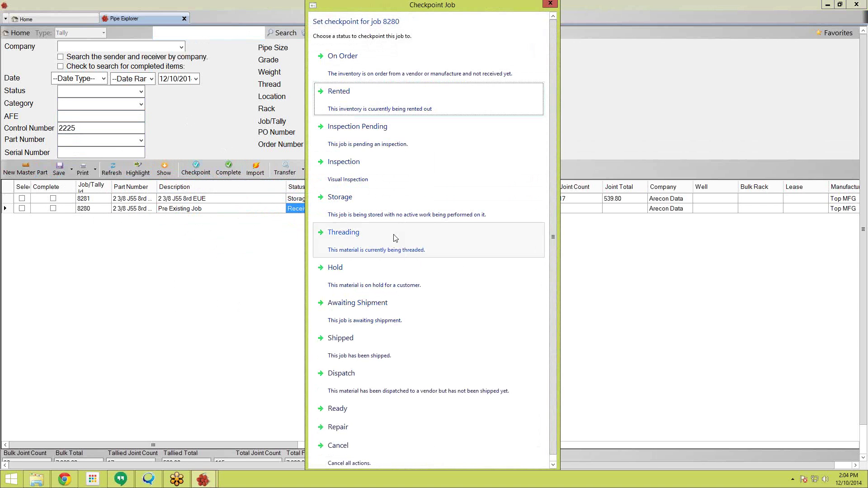
{"action": "left_click", "coordinate": [355, 202]}
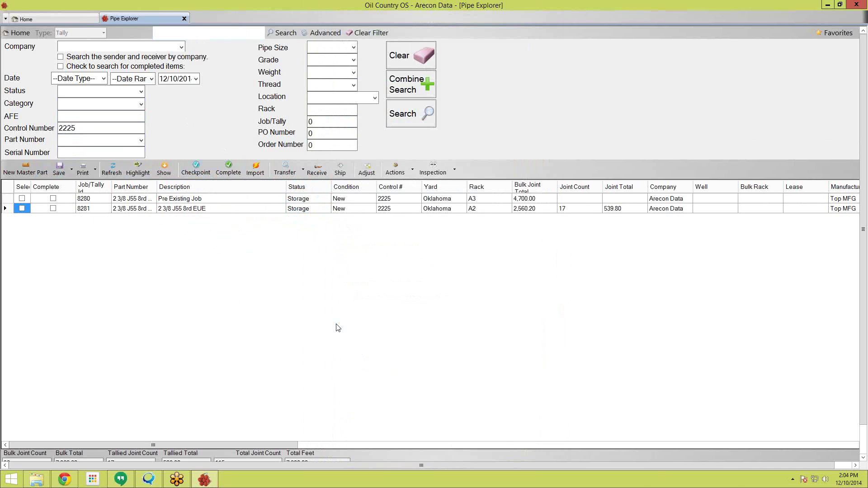
{"action": "left_click", "coordinate": [304, 213]}
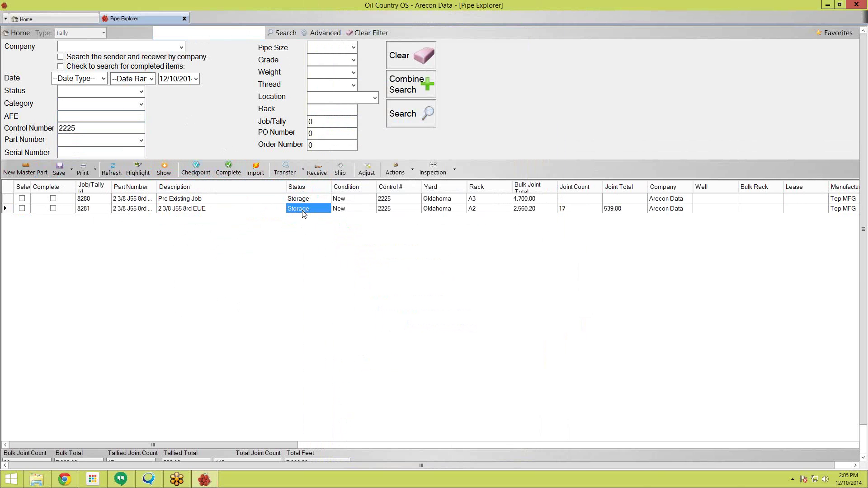
{"action": "left_click", "coordinate": [92, 201]}
{"action": "left_click", "coordinate": [319, 204]}
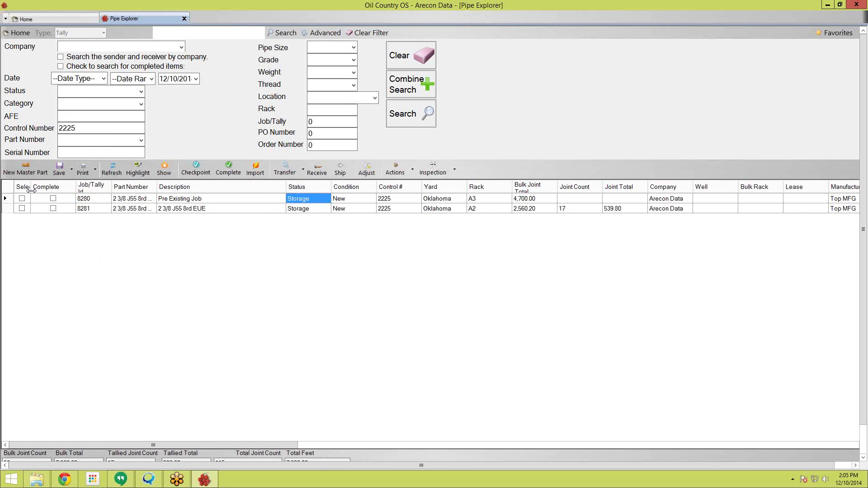
Step: Widen the Selected column, mark both listed jobs and checkpoint them together to Inspection
{"action": "double_click", "coordinate": [47, 189]}
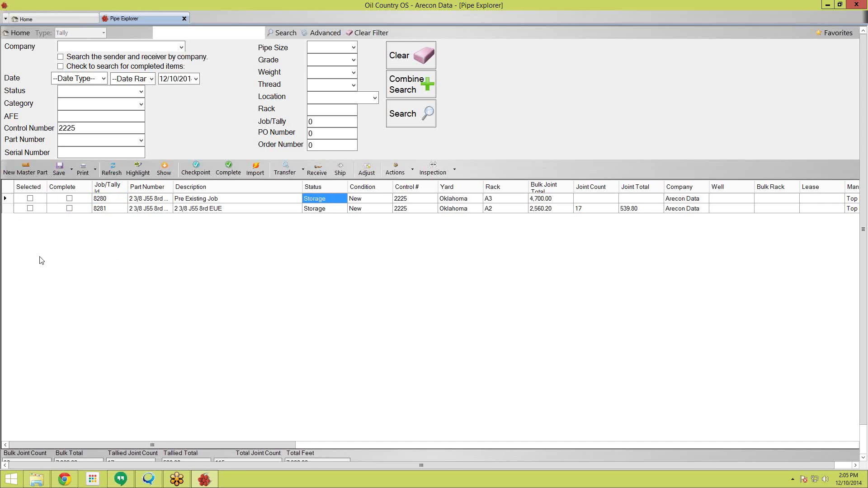
{"action": "left_click", "coordinate": [30, 208]}
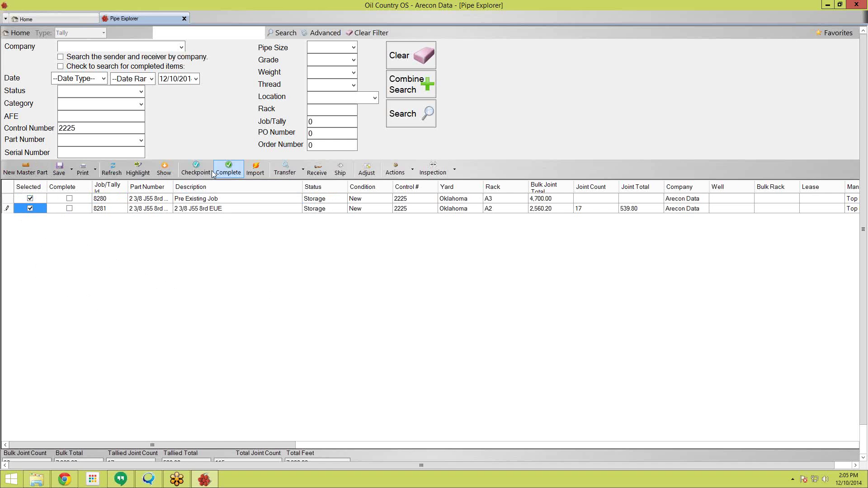
{"action": "left_click", "coordinate": [194, 171]}
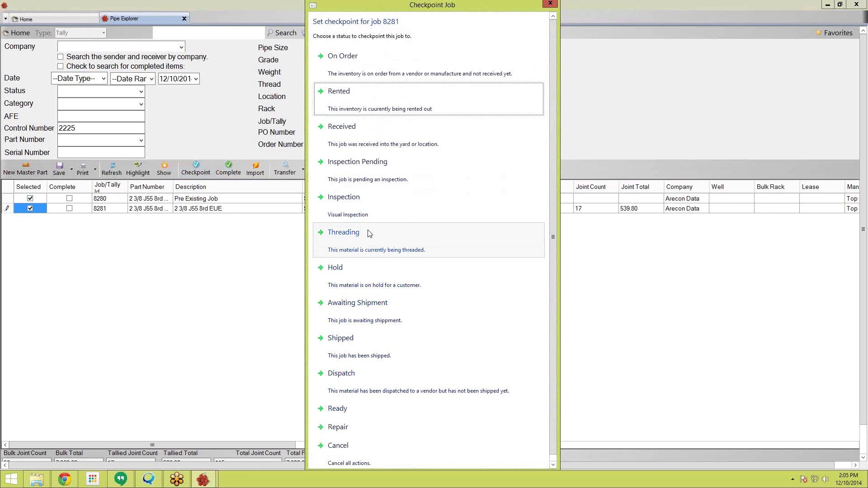
{"action": "left_click", "coordinate": [370, 216]}
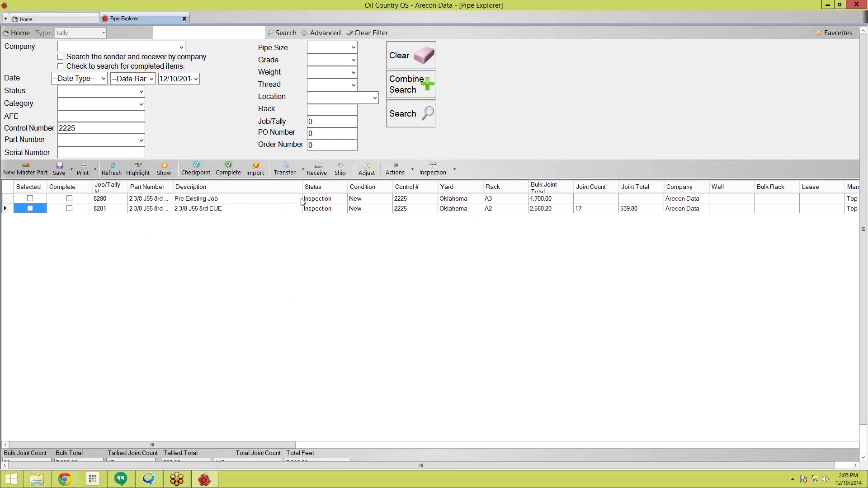
Step: Start an Easy Transfer by bulk for the 2 3/8 J55 8rd EUE job, transferring by both joints and footage
{"action": "left_click", "coordinate": [285, 168]}
{"action": "left_click_drag", "start_coordinate": [404, 42], "coordinate": [450, 24]}
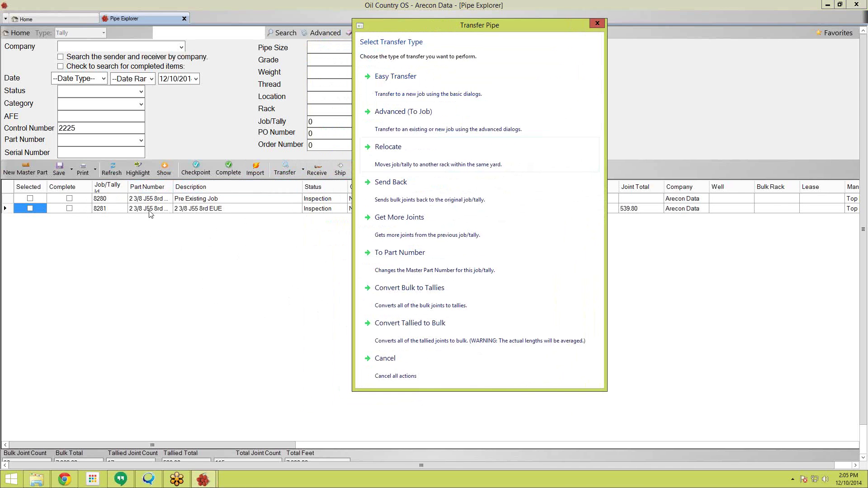
{"action": "left_click", "coordinate": [193, 210]}
{"action": "mouse_move", "coordinate": [203, 479]}
{"action": "left_click", "coordinate": [291, 403]}
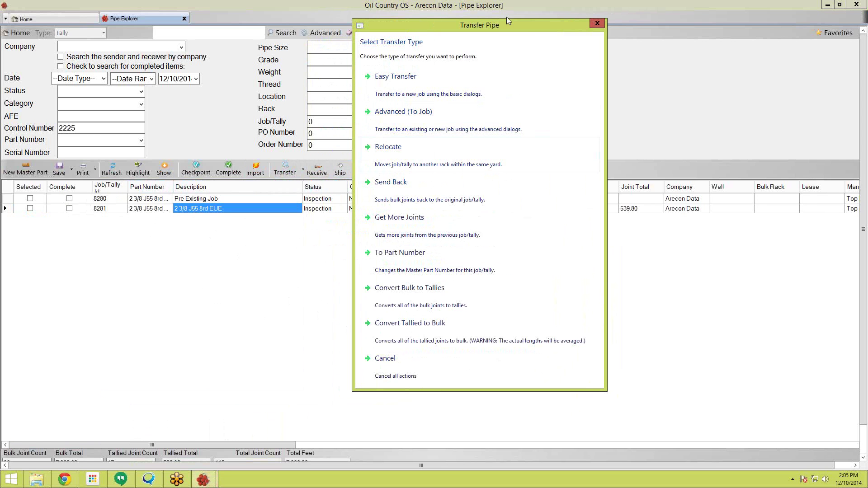
{"action": "left_click_drag", "start_coordinate": [494, 28], "coordinate": [549, 36]}
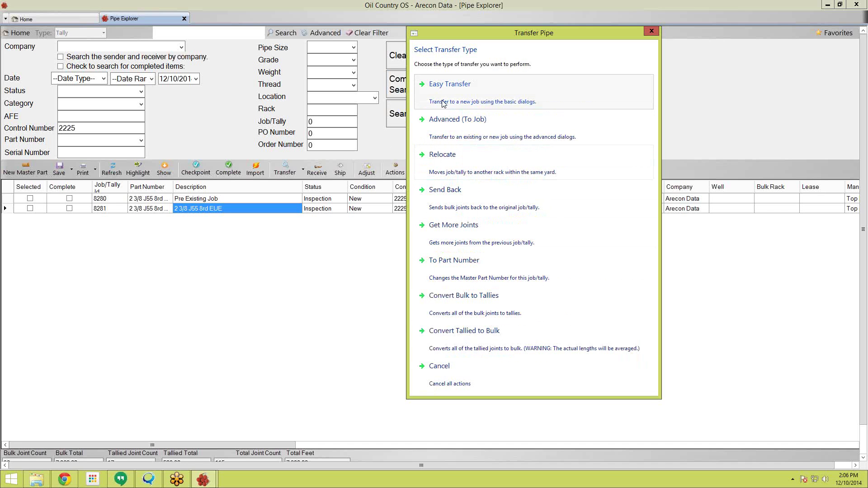
{"action": "left_click", "coordinate": [482, 105]}
{"action": "left_click_drag", "start_coordinate": [427, 138], "coordinate": [267, 242]}
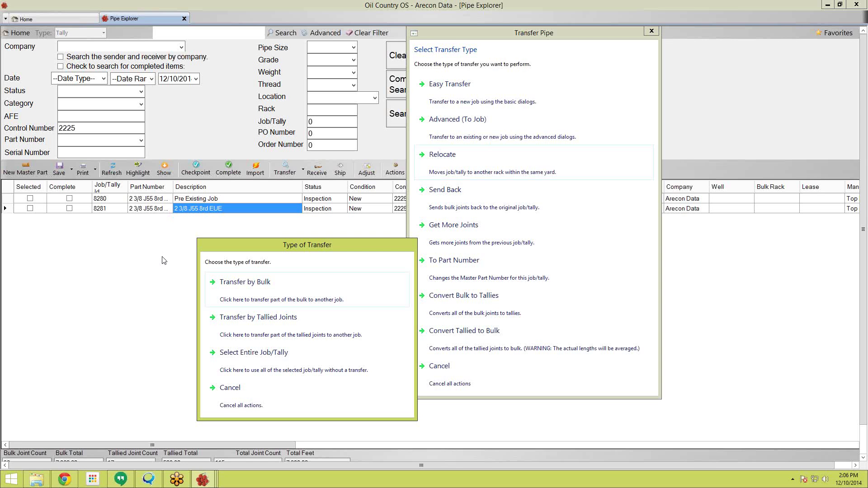
{"action": "left_click", "coordinate": [243, 286]}
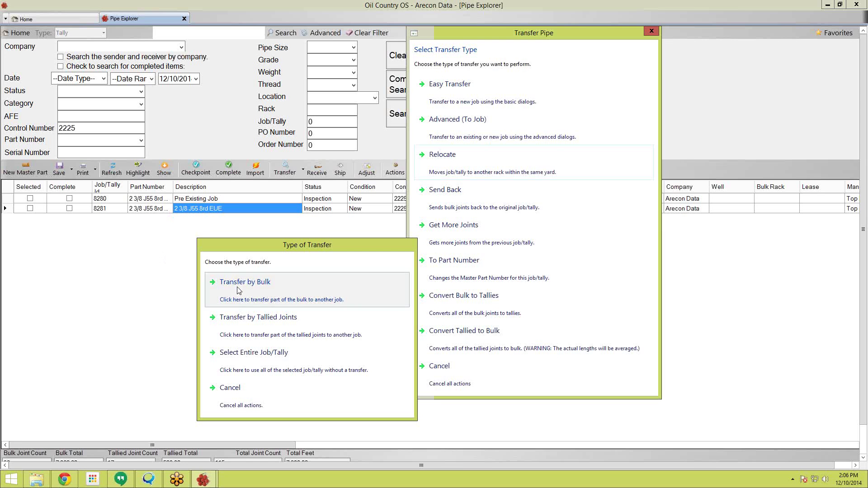
{"action": "left_click_drag", "start_coordinate": [432, 141], "coordinate": [381, 198]}
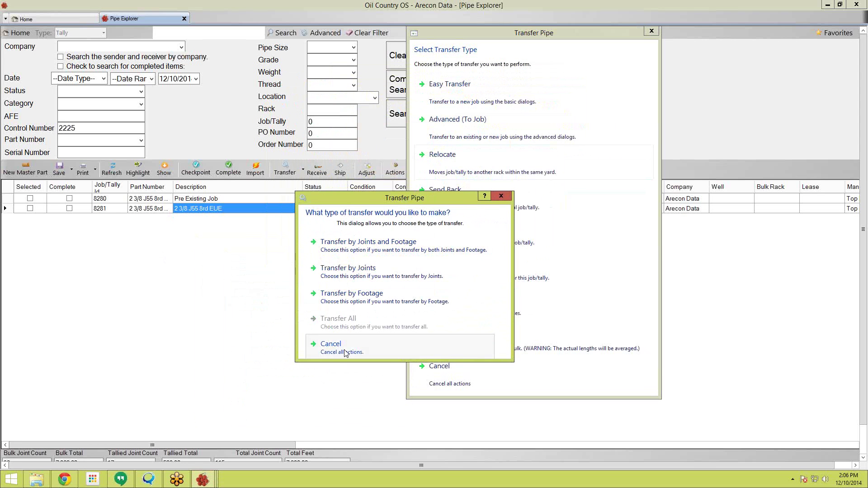
{"action": "left_click", "coordinate": [327, 252]}
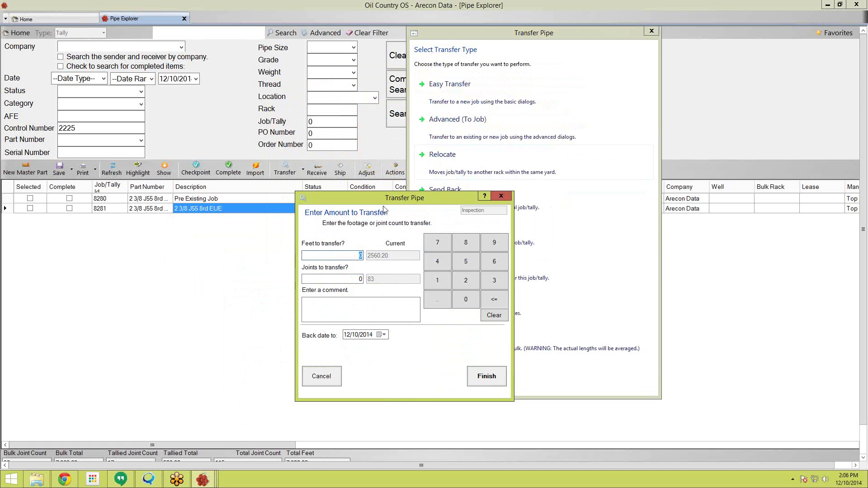
Step: Set the number of joints to transfer to 5
{"action": "left_click_drag", "start_coordinate": [387, 200], "coordinate": [354, 192]}
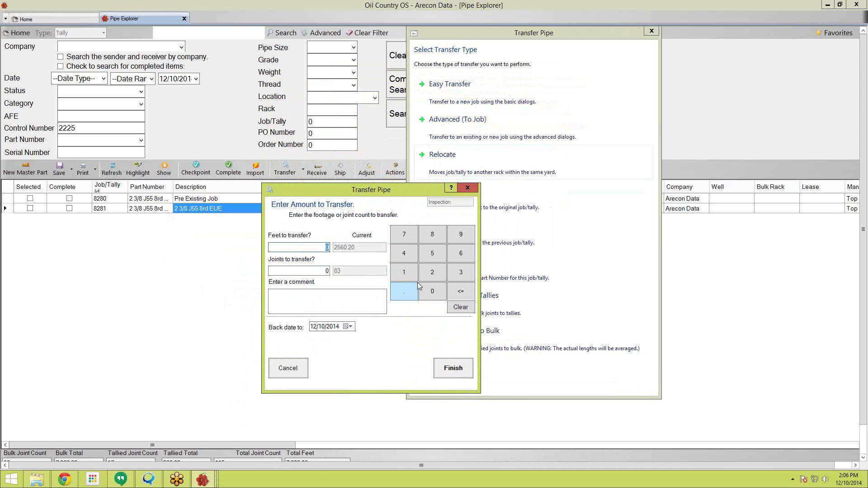
{"action": "key", "text": "Tab"}
{"action": "left_click", "coordinate": [433, 254]}
{"action": "left_click", "coordinate": [310, 247]}
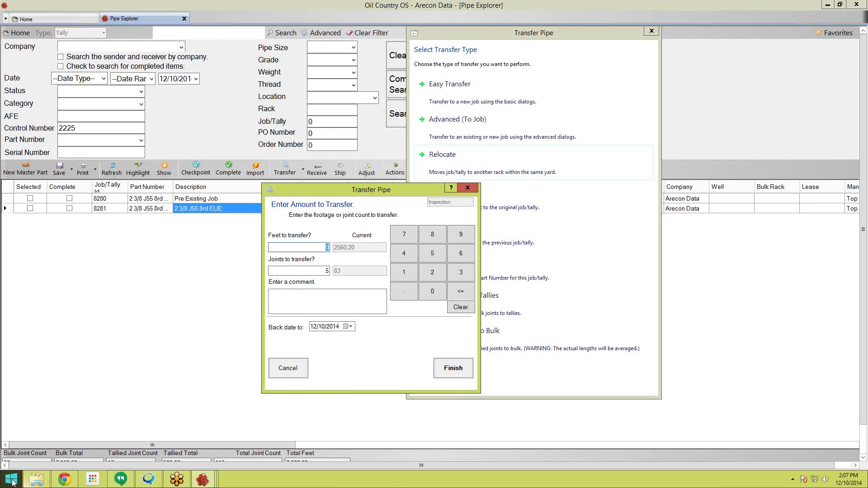
Step: Switch to Calculator and multiply 5 by 31 to work out the footage to transfer
{"action": "key", "text": "XF86Calculator"}
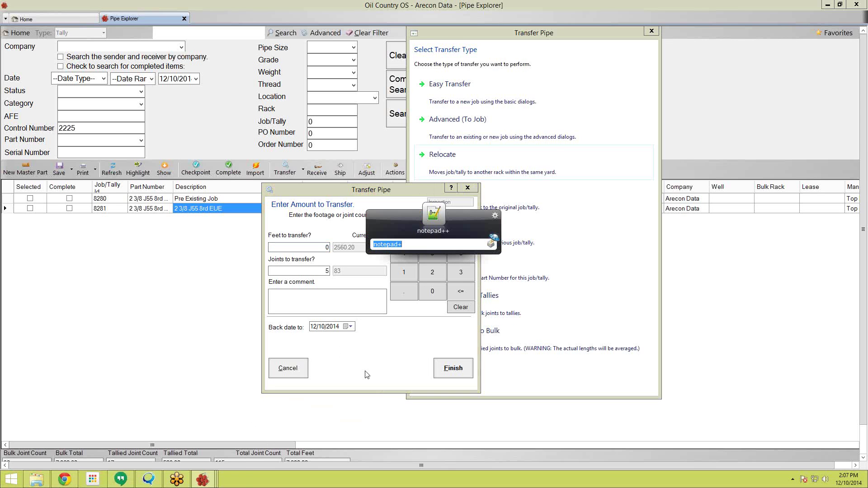
{"action": "left_click", "coordinate": [47, 165]}
{"action": "left_click", "coordinate": [82, 166]}
{"action": "left_click", "coordinate": [65, 180]}
{"action": "left_click", "coordinate": [29, 181]}
{"action": "left_click", "coordinate": [100, 187]}
Step: Set the feet to transfer to 155, add the comment "Transfer", and finish the transfer with the calculator closed
{"action": "left_click", "coordinate": [312, 248]}
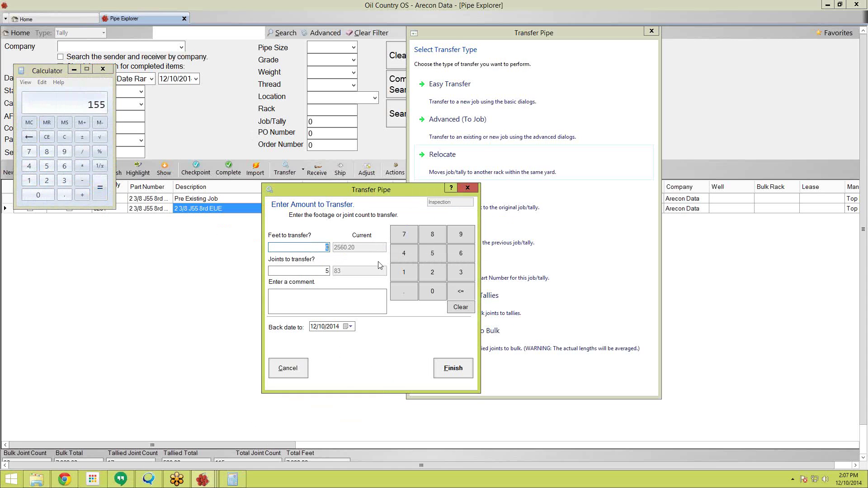
{"action": "left_click", "coordinate": [103, 68]}
{"action": "key", "text": "Tab"}
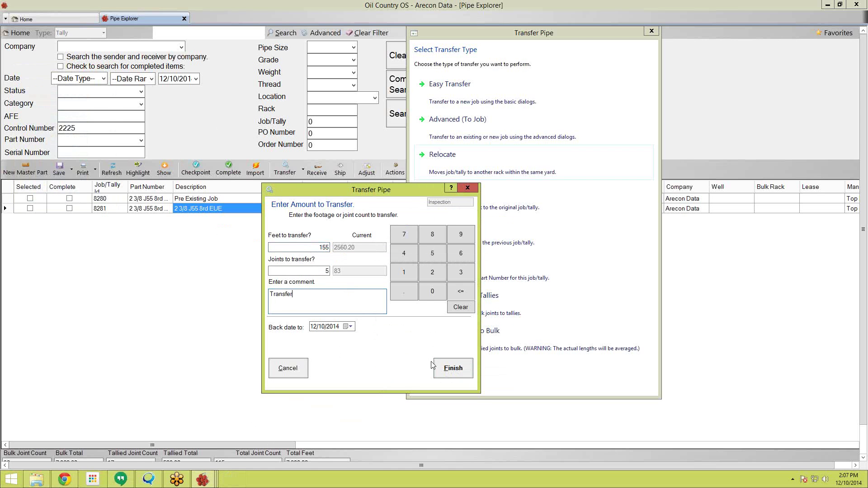
{"action": "left_click", "coordinate": [451, 372]}
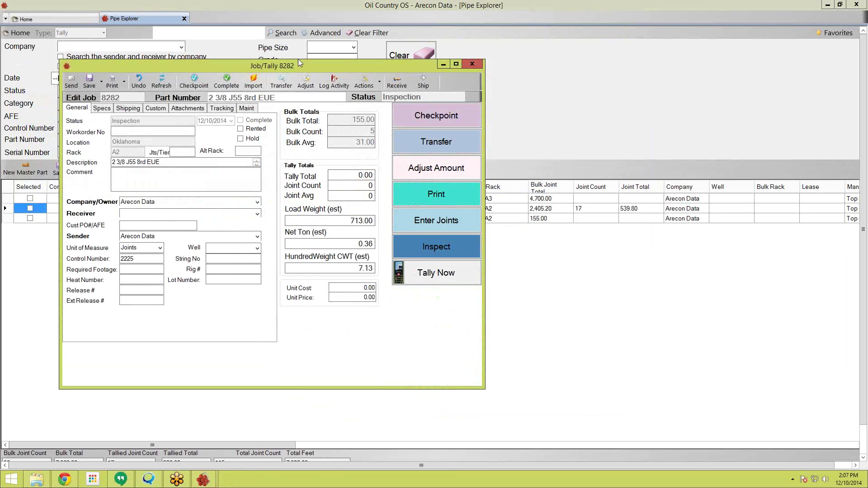
Step: Examine the records of the newly transferred job, the Pre Existing Job and the source job, plus the remaining columns of the job list
{"action": "left_click_drag", "start_coordinate": [297, 64], "coordinate": [553, 194]}
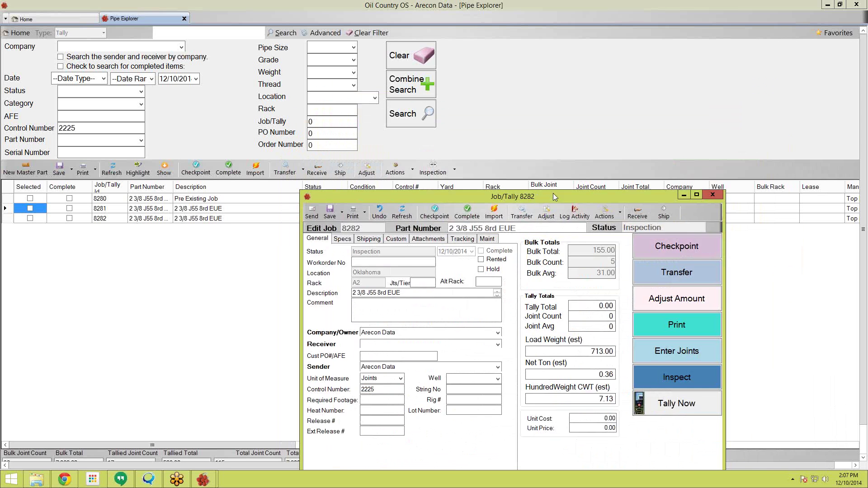
{"action": "left_click", "coordinate": [713, 195]}
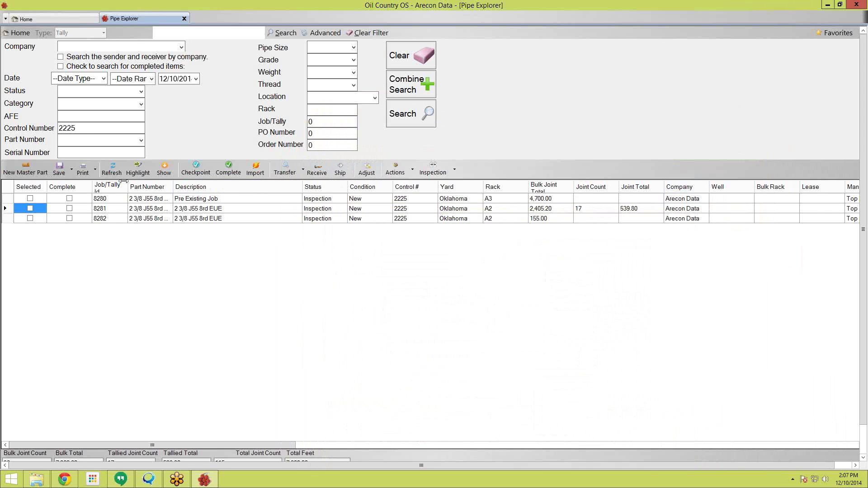
{"action": "double_click", "coordinate": [142, 200]}
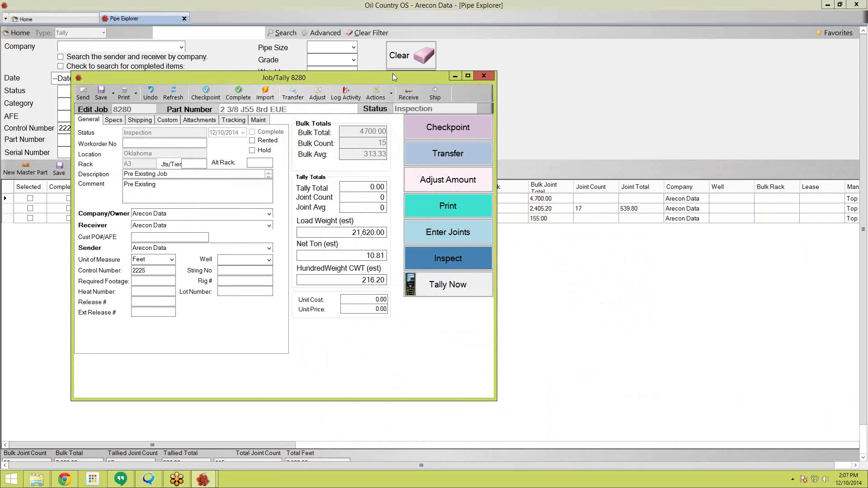
{"action": "left_click_drag", "start_coordinate": [392, 74], "coordinate": [394, 63]}
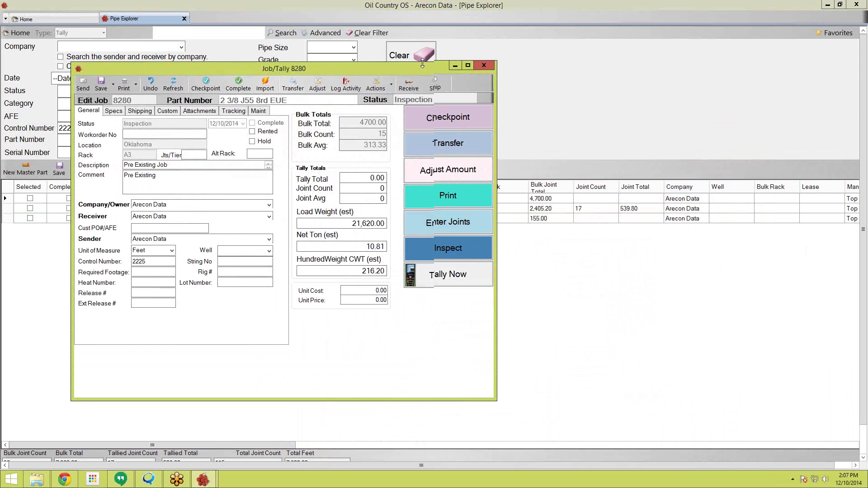
{"action": "left_click", "coordinate": [483, 66]}
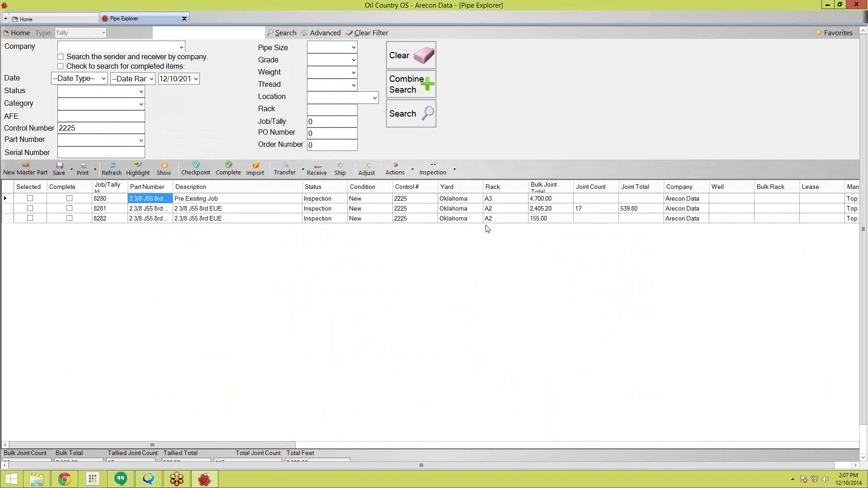
{"action": "double_click", "coordinate": [215, 211]}
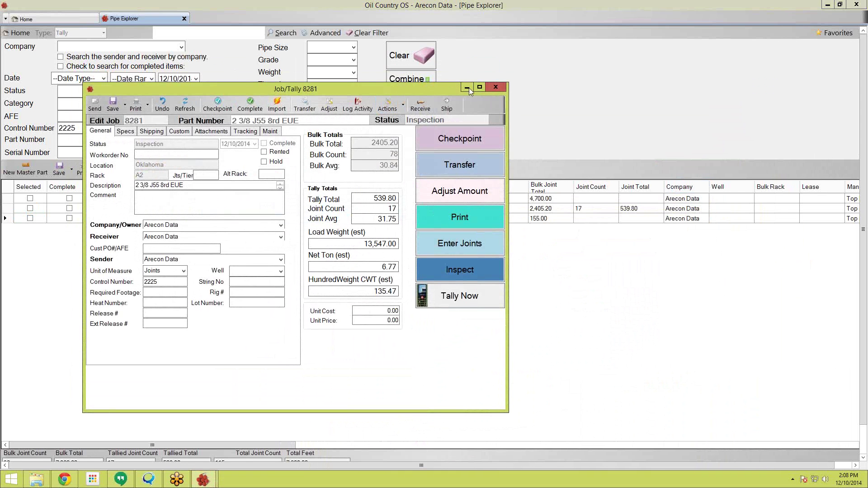
{"action": "left_click", "coordinate": [497, 88]}
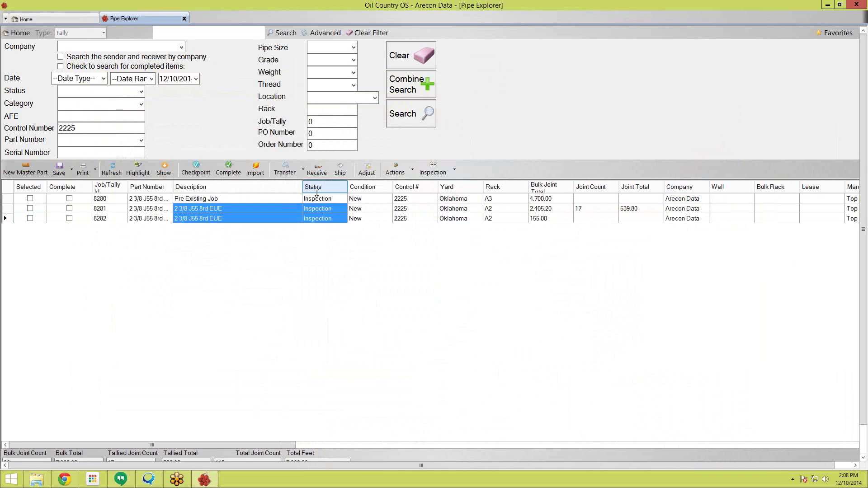
{"action": "double_click", "coordinate": [288, 197]}
{"action": "left_click_drag", "start_coordinate": [289, 197], "coordinate": [289, 218]}
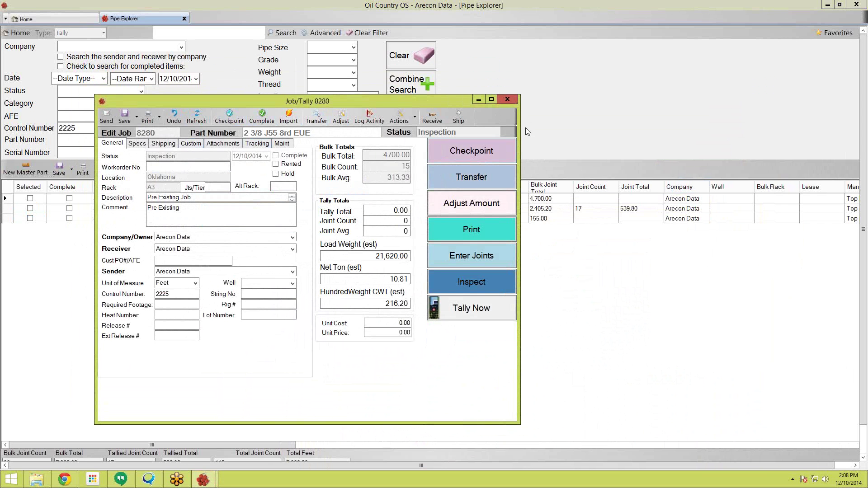
{"action": "left_click", "coordinate": [508, 99]}
{"action": "left_click_drag", "start_coordinate": [296, 443], "coordinate": [846, 487]}
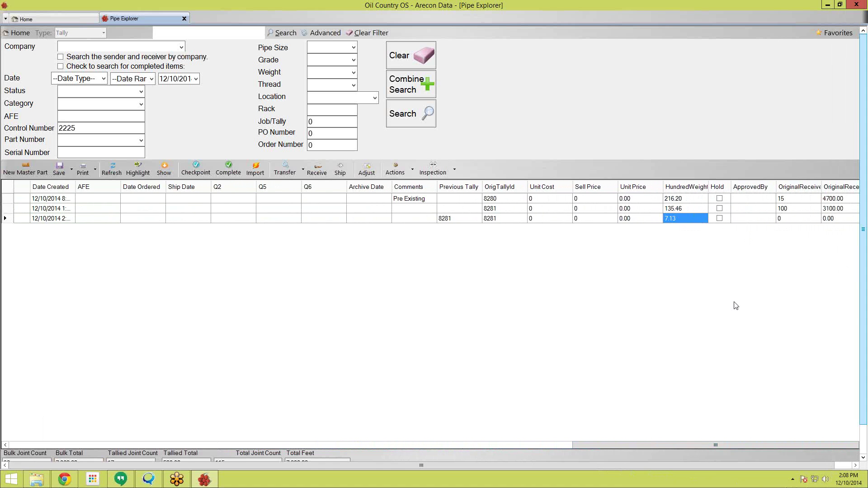
{"action": "left_click_drag", "start_coordinate": [694, 443], "coordinate": [74, 340]}
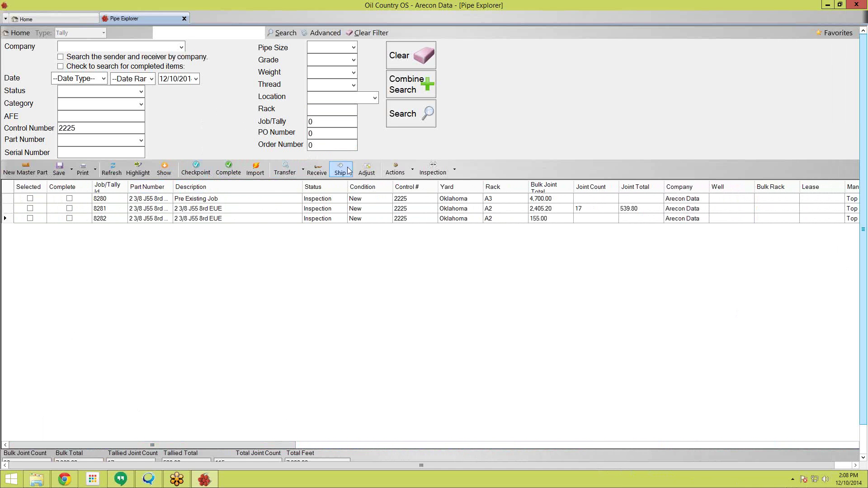
Step: Set the checkpoint status of the Pre Existing Job to On Order
{"action": "left_click", "coordinate": [322, 200]}
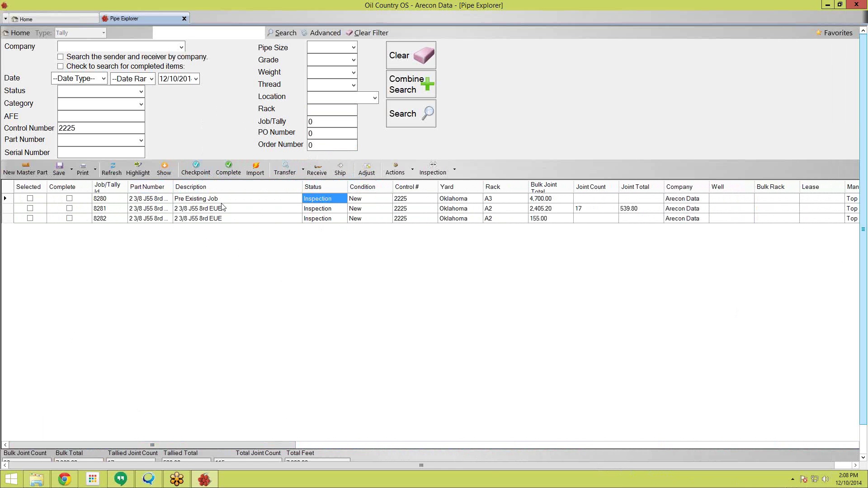
{"action": "left_click", "coordinate": [196, 172]}
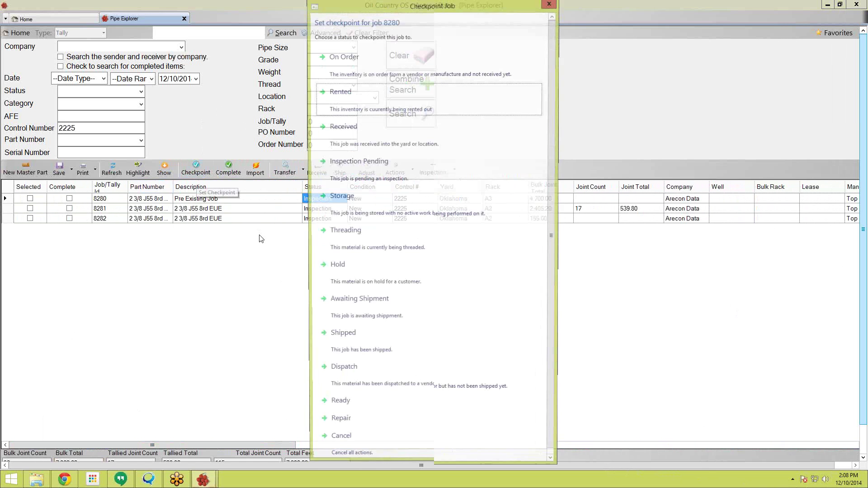
{"action": "left_click", "coordinate": [357, 66]}
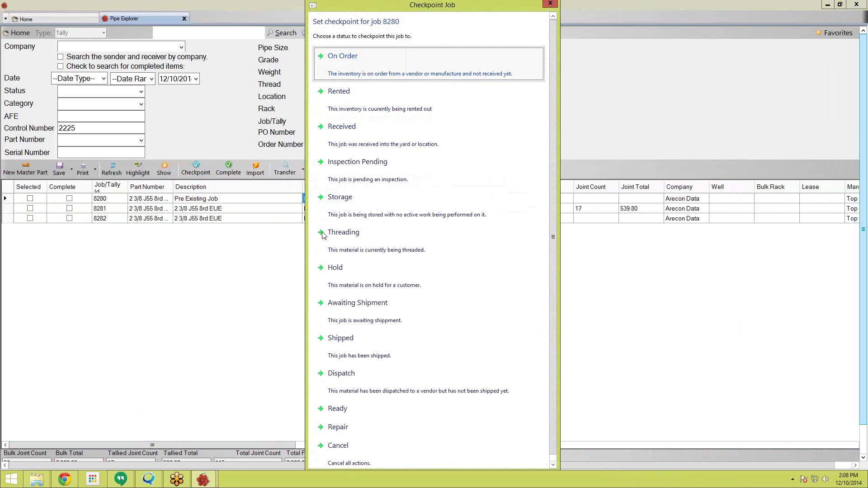
{"action": "left_click", "coordinate": [342, 135]}
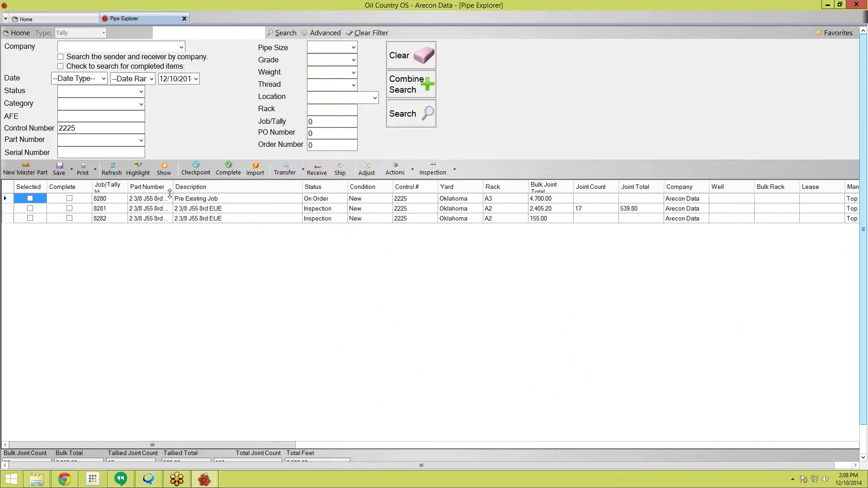
Step: Receive the Pre Existing Job on an inbound truck, with Arecon Data as both the ship-from and ship-to company
{"action": "left_click", "coordinate": [332, 202]}
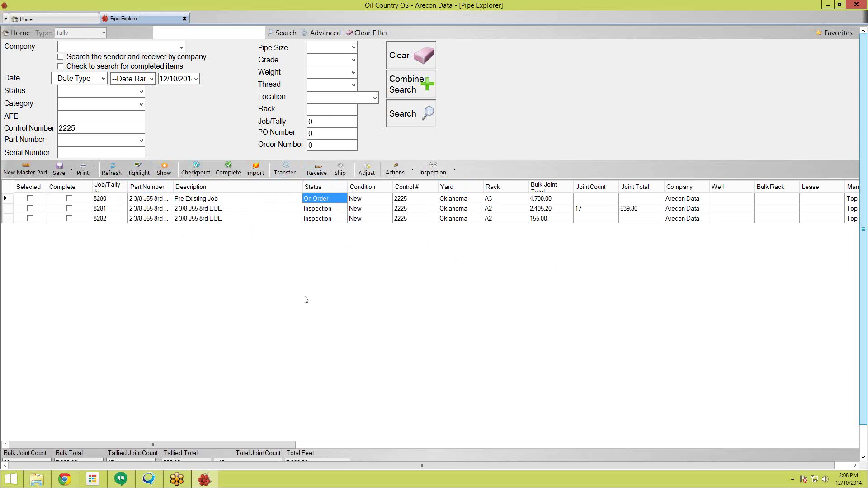
{"action": "left_click", "coordinate": [317, 168]}
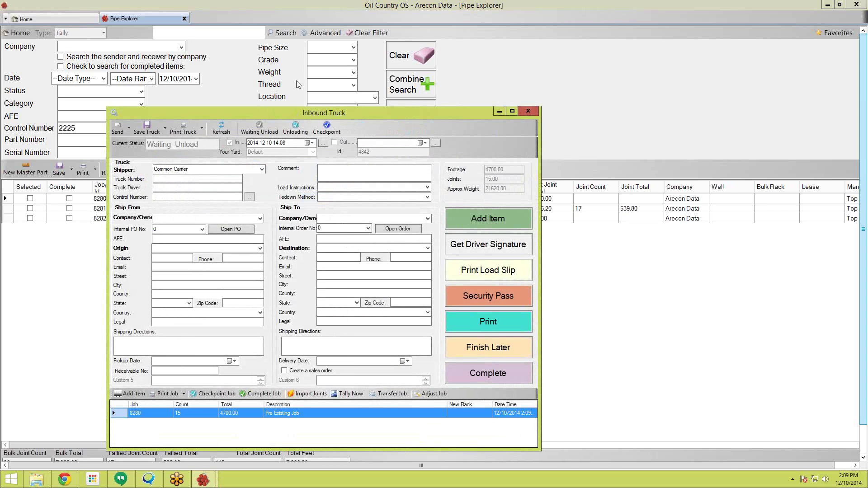
{"action": "left_click_drag", "start_coordinate": [299, 114], "coordinate": [303, 31]}
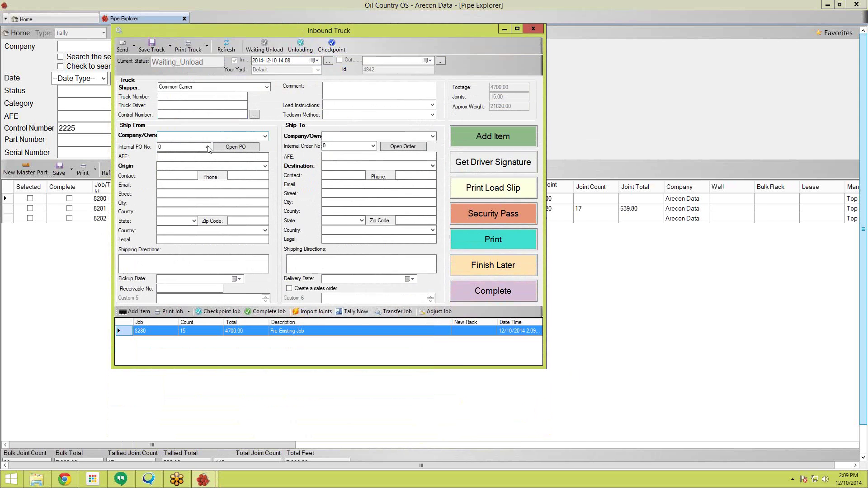
{"action": "left_click", "coordinate": [267, 137]}
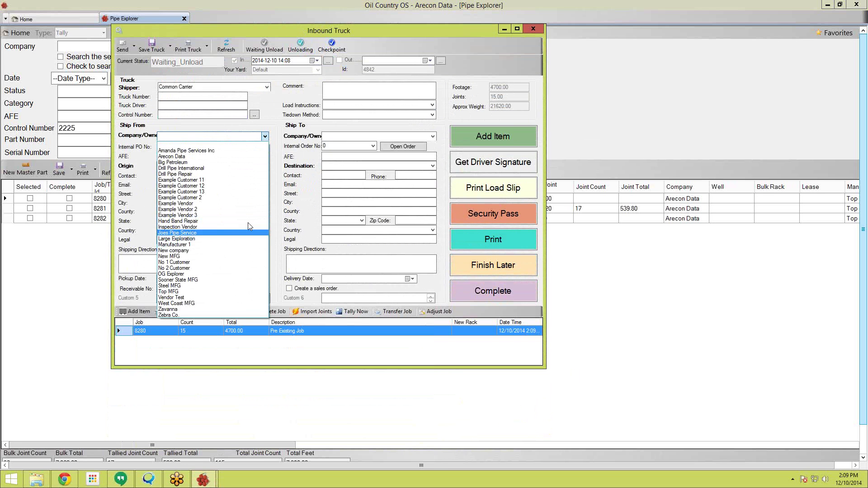
{"action": "left_click", "coordinate": [225, 157]}
{"action": "left_click", "coordinate": [432, 137]}
{"action": "left_click", "coordinate": [358, 151]}
Step: Set the inbound truck's origin and destination both to Oklahoma, and widen the truck window
{"action": "left_click", "coordinate": [265, 166]}
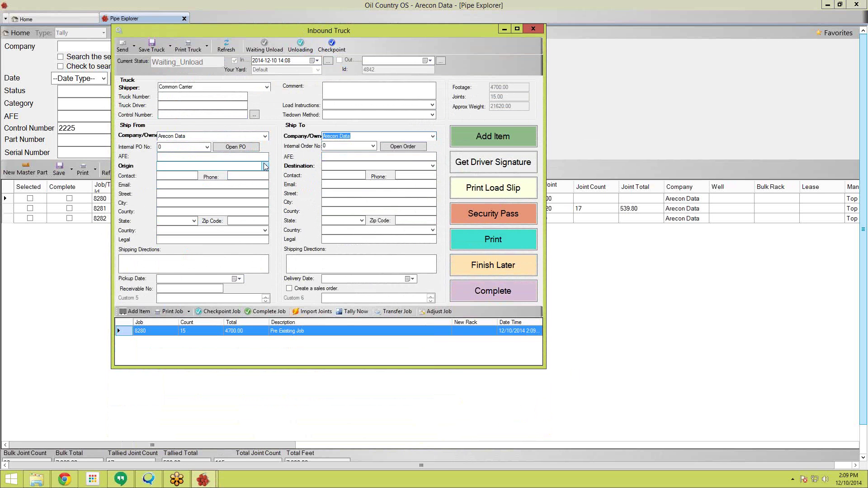
{"action": "scroll", "coordinate": [210, 304], "scroll_direction": "down", "scroll_amount": 5}
{"action": "left_click", "coordinate": [195, 330]}
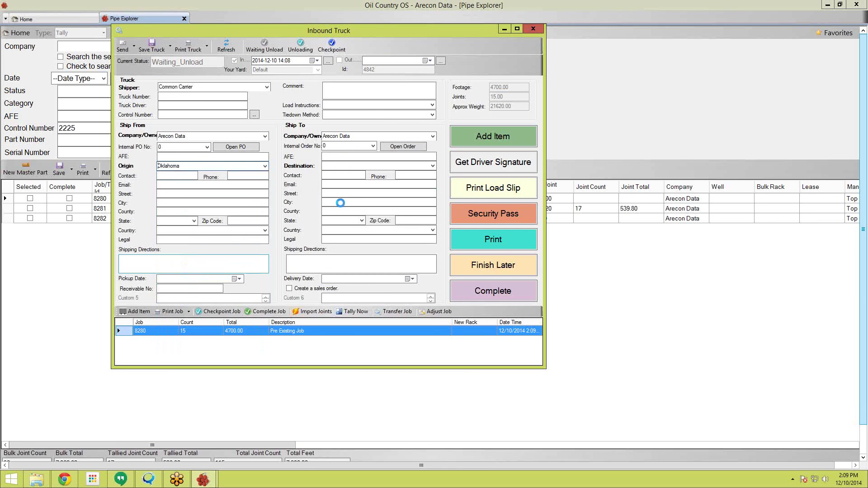
{"action": "left_click", "coordinate": [432, 166]}
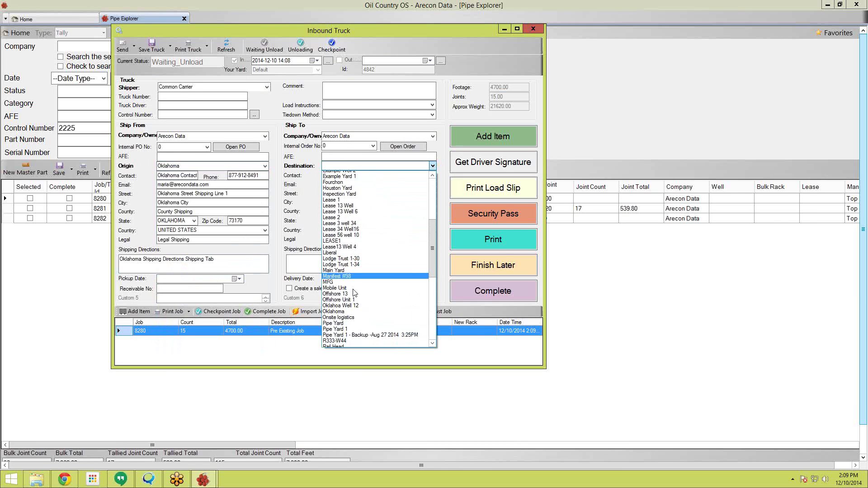
{"action": "left_click", "coordinate": [340, 270]}
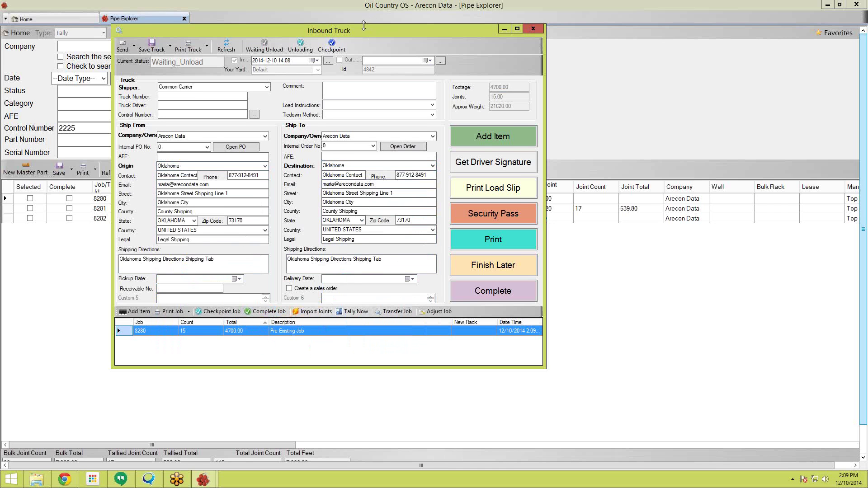
{"action": "left_click_drag", "start_coordinate": [364, 27], "coordinate": [365, 8]}
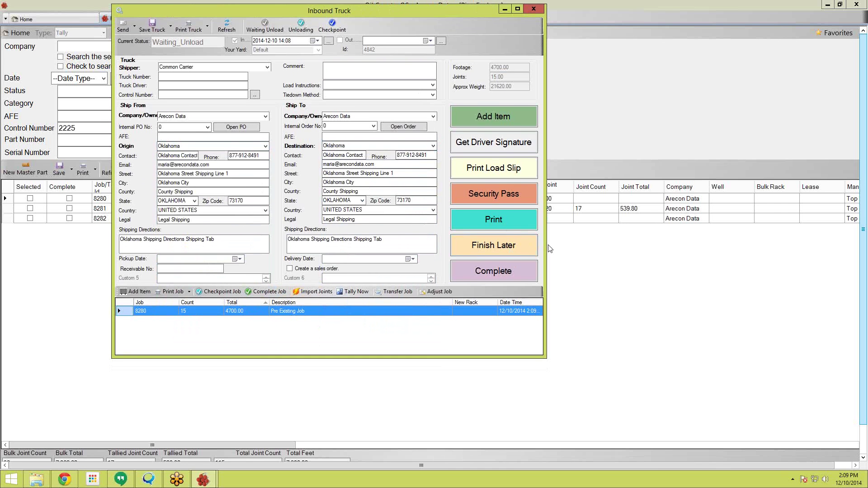
{"action": "left_click_drag", "start_coordinate": [546, 248], "coordinate": [654, 248]}
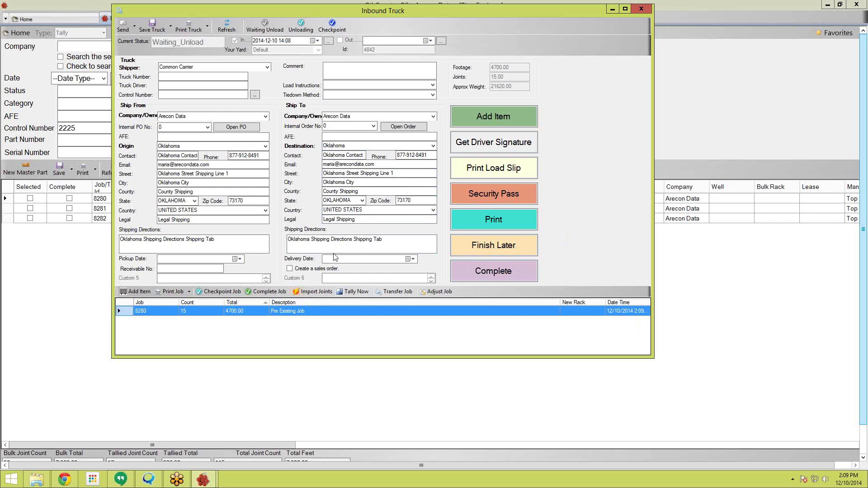
Step: Close the inbound truck and set the checkpoint status of the Pre Existing Job to Storage
{"action": "left_click", "coordinate": [641, 9]}
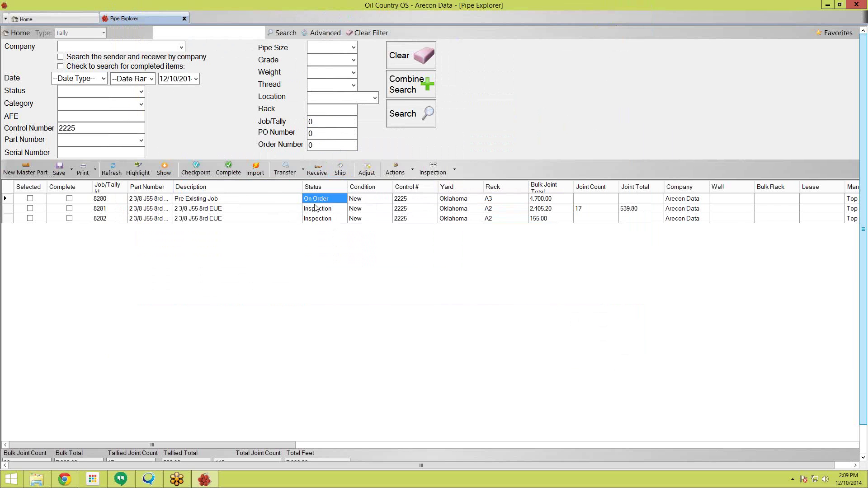
{"action": "left_click", "coordinate": [196, 169]}
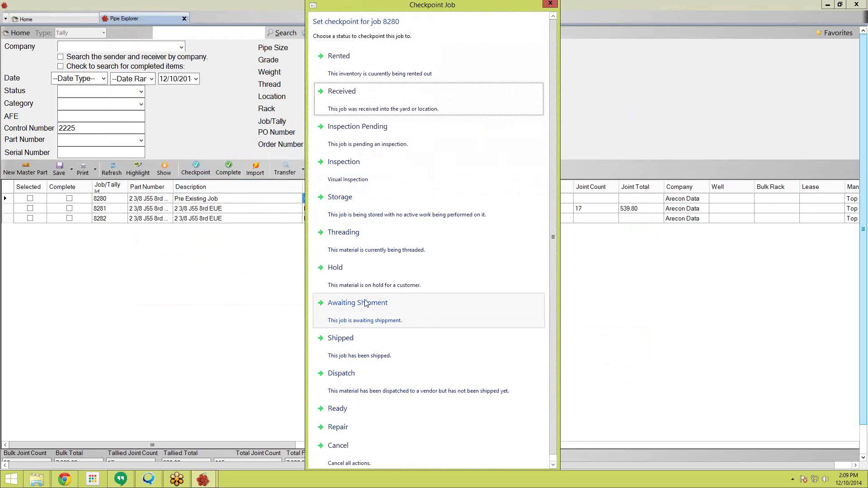
{"action": "left_click", "coordinate": [355, 205]}
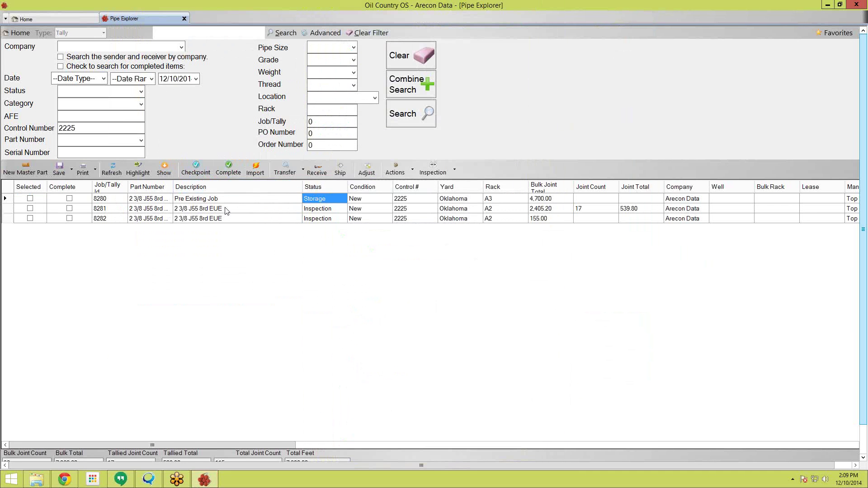
Step: Start shipping part of job 8281, using a bulk transfer by joints
{"action": "left_click", "coordinate": [185, 211]}
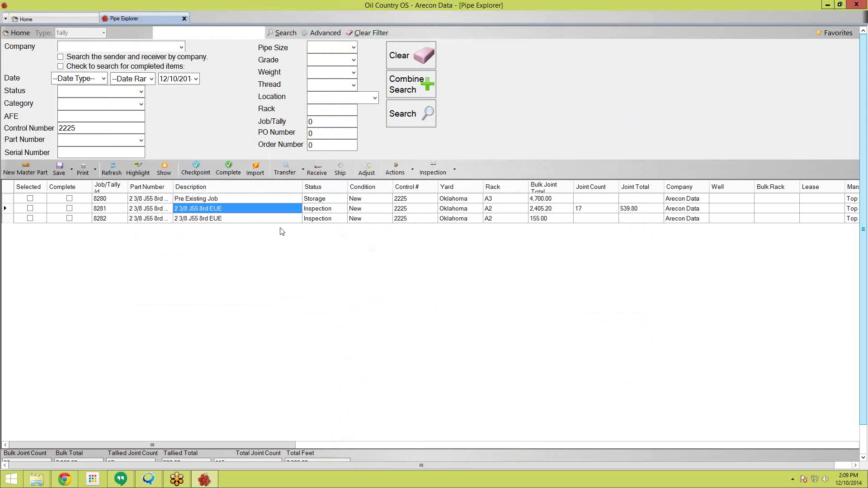
{"action": "left_click", "coordinate": [340, 170]}
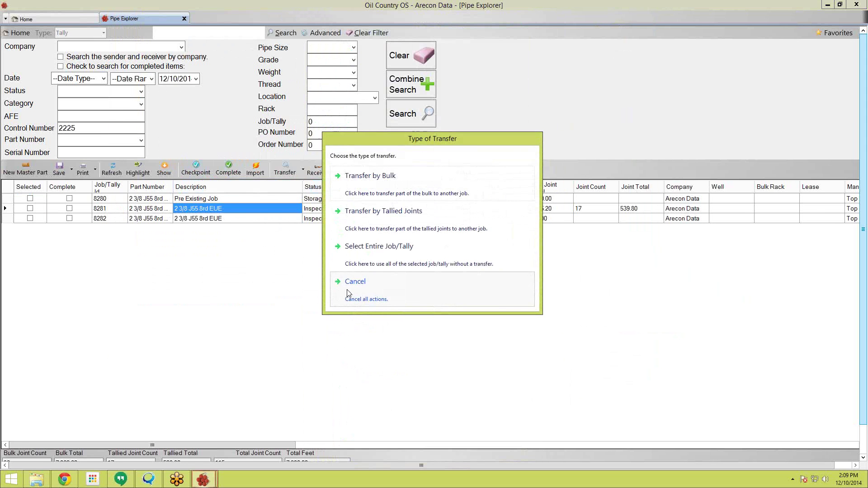
{"action": "left_click_drag", "start_coordinate": [394, 144], "coordinate": [518, 32]}
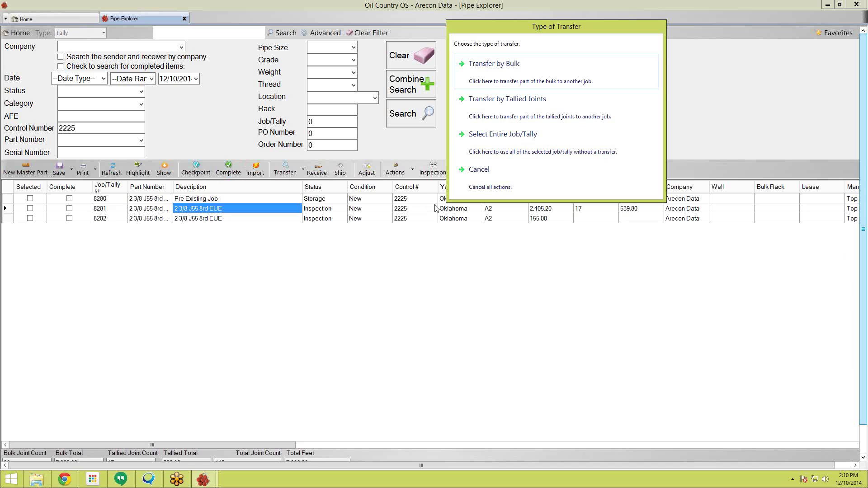
{"action": "left_click_drag", "start_coordinate": [556, 28], "coordinate": [445, 217]}
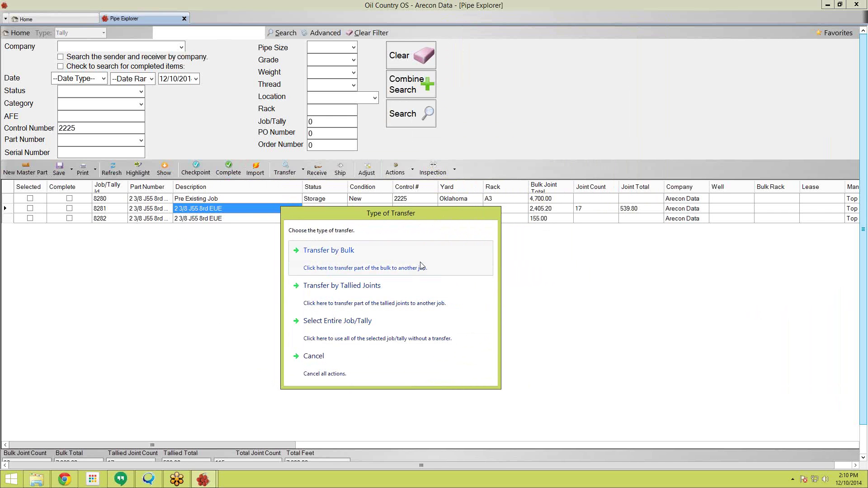
{"action": "left_click", "coordinate": [419, 264]}
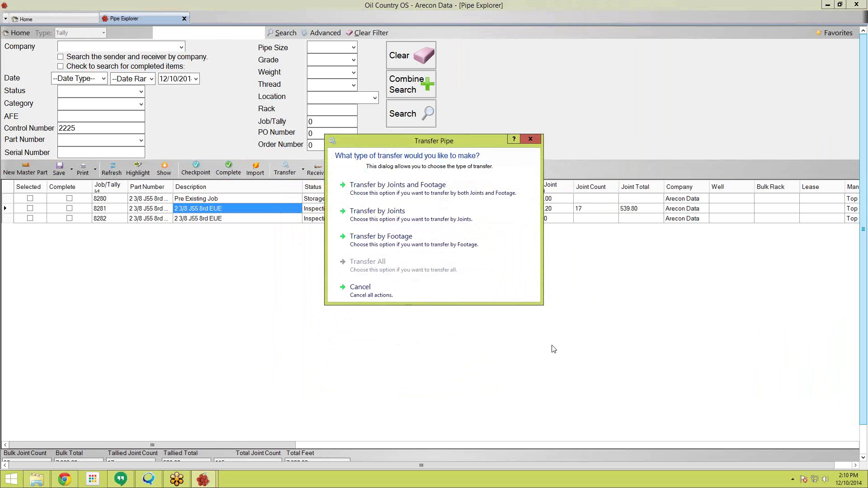
{"action": "left_click", "coordinate": [378, 211]}
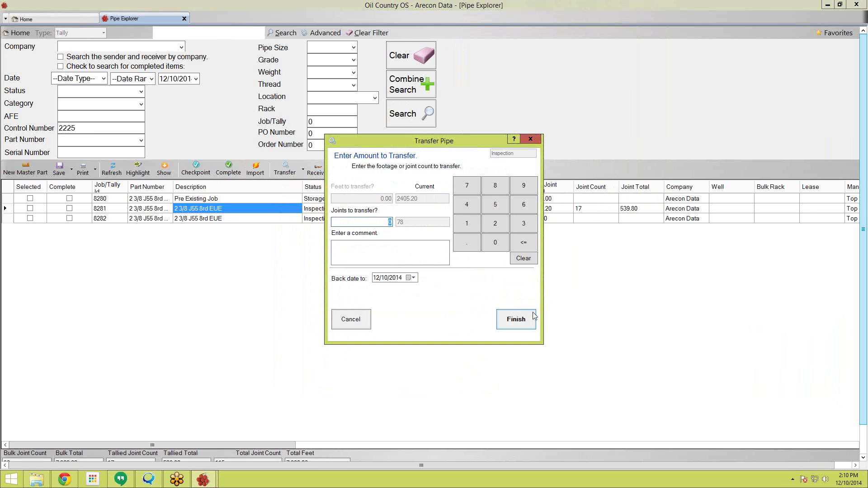
Step: Set the number of joints to ship to 10 and finish the transfer
{"action": "left_click", "coordinate": [468, 225]}
{"action": "left_click", "coordinate": [496, 243]}
{"action": "left_click", "coordinate": [515, 322]}
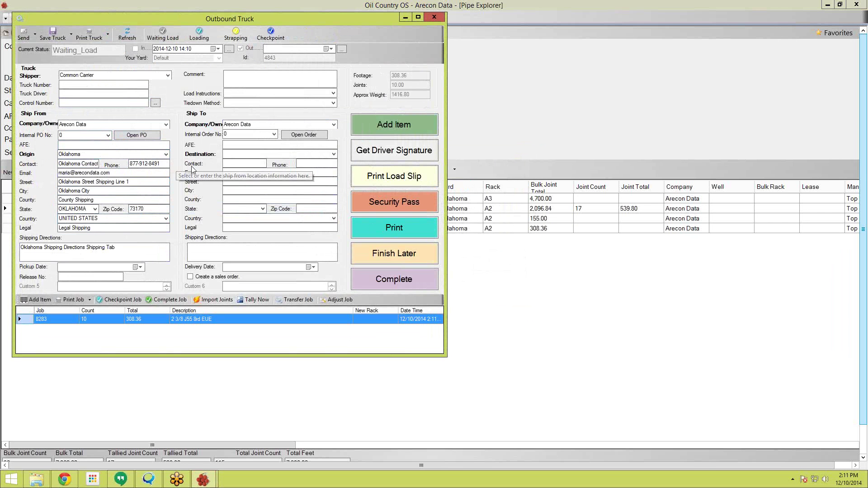
Step: Set the outbound truck's destination to Docks, and reposition and widen the truck window
{"action": "left_click", "coordinate": [333, 154]}
{"action": "scroll", "coordinate": [291, 267], "scroll_direction": "down", "scroll_amount": 2}
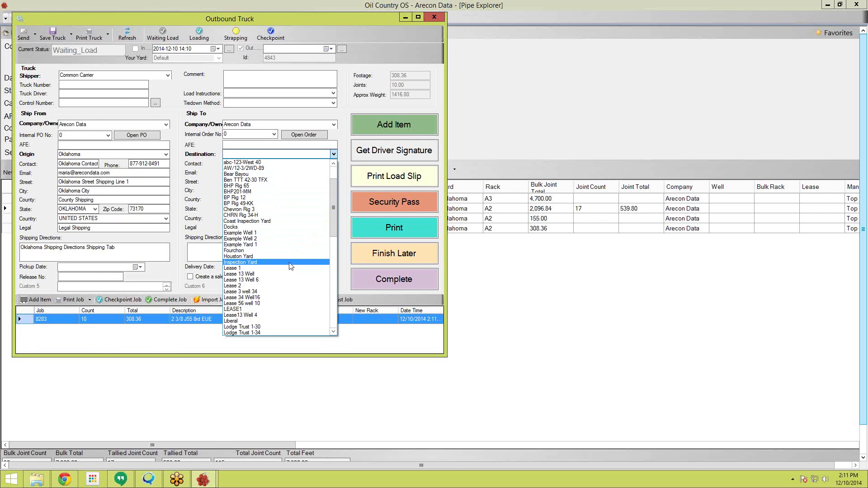
{"action": "scroll", "coordinate": [291, 267], "scroll_direction": "down", "scroll_amount": 3}
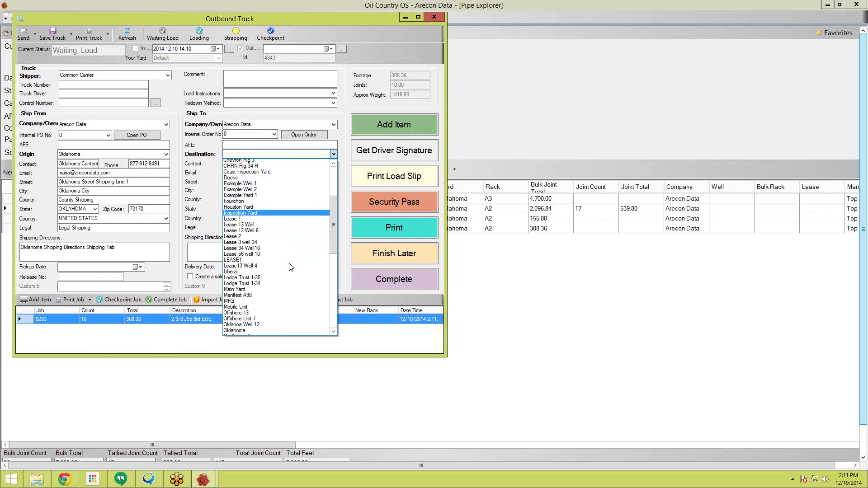
{"action": "scroll", "coordinate": [290, 265], "scroll_direction": "up", "scroll_amount": 5}
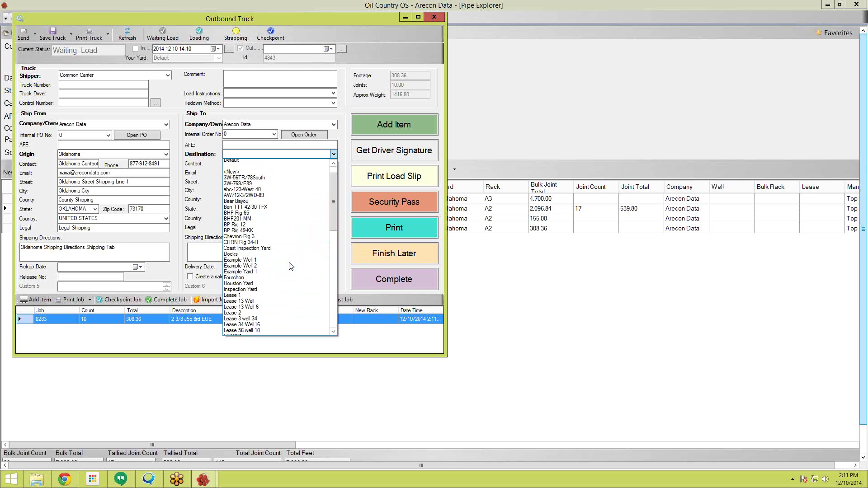
{"action": "scroll", "coordinate": [288, 258], "scroll_direction": "down", "scroll_amount": 5}
{"action": "left_click", "coordinate": [253, 174]}
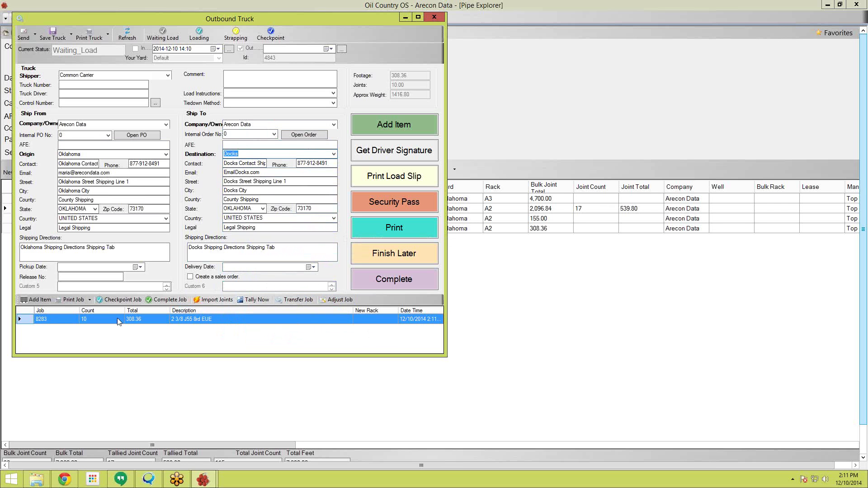
{"action": "left_click_drag", "start_coordinate": [140, 19], "coordinate": [326, 64]}
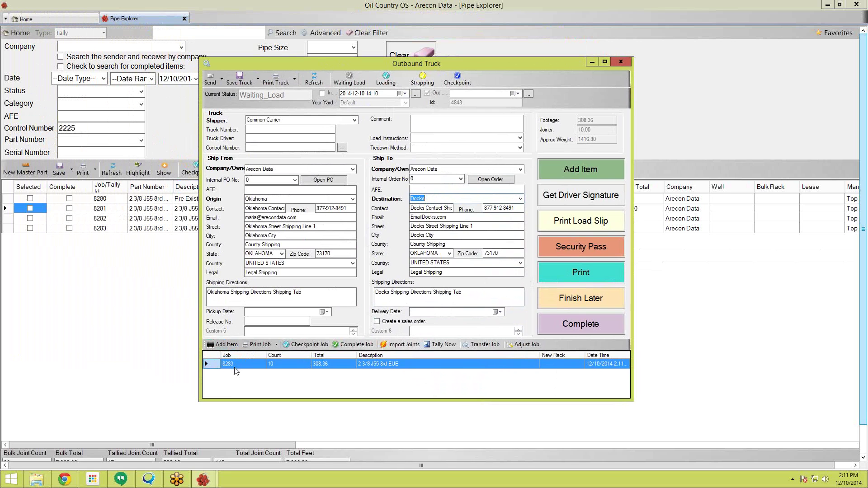
{"action": "left_click_drag", "start_coordinate": [631, 379], "coordinate": [762, 379]}
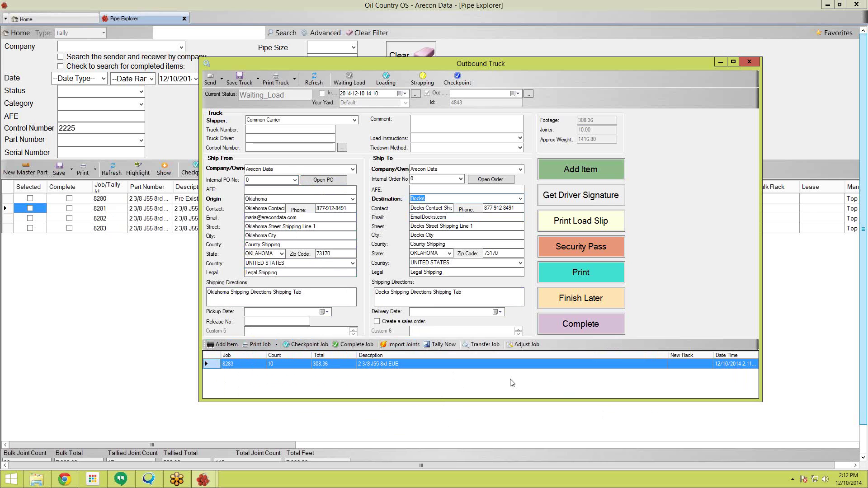
Step: Complete the outbound truck, choosing to complete its job/tallies now, and refresh the job list
{"action": "left_click", "coordinate": [586, 334]}
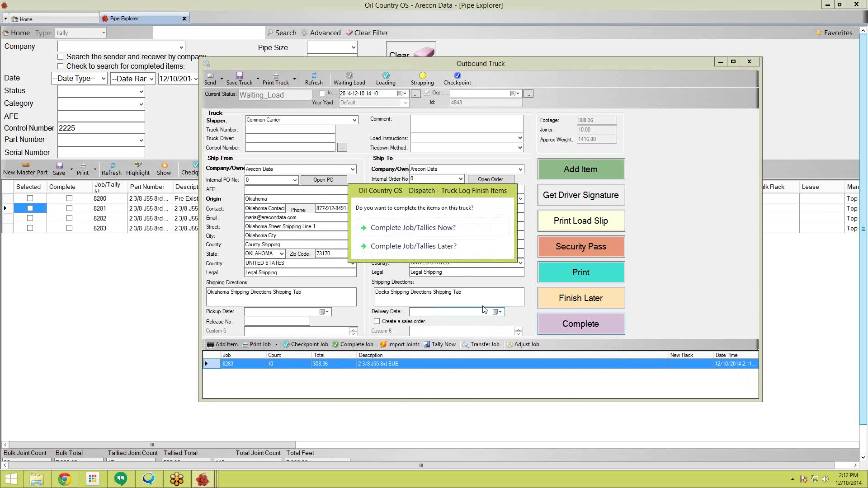
{"action": "left_click", "coordinate": [437, 229]}
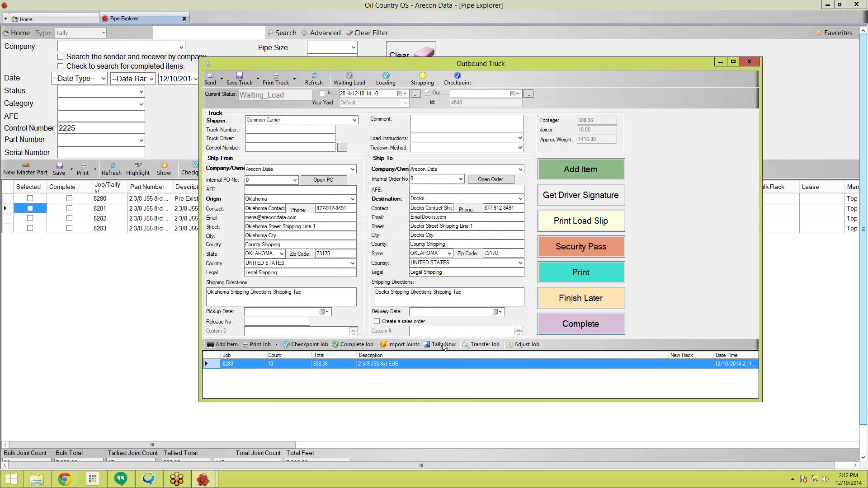
{"action": "left_click", "coordinate": [443, 346]}
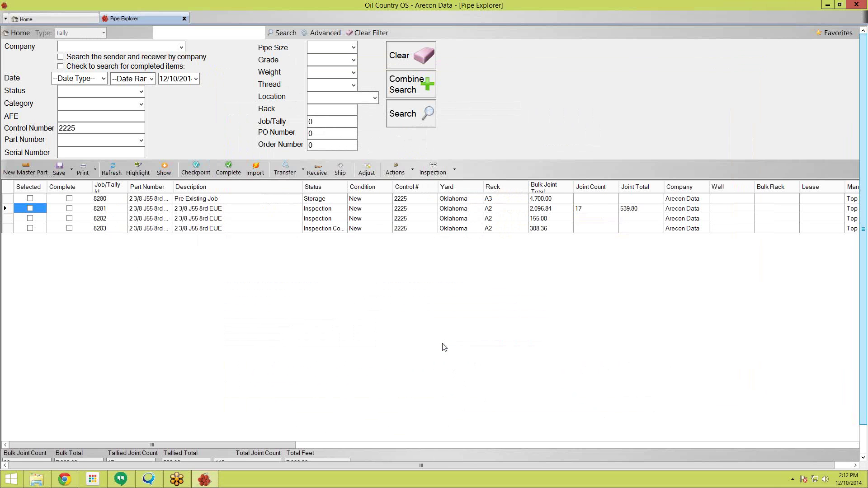
{"action": "left_click", "coordinate": [113, 171]}
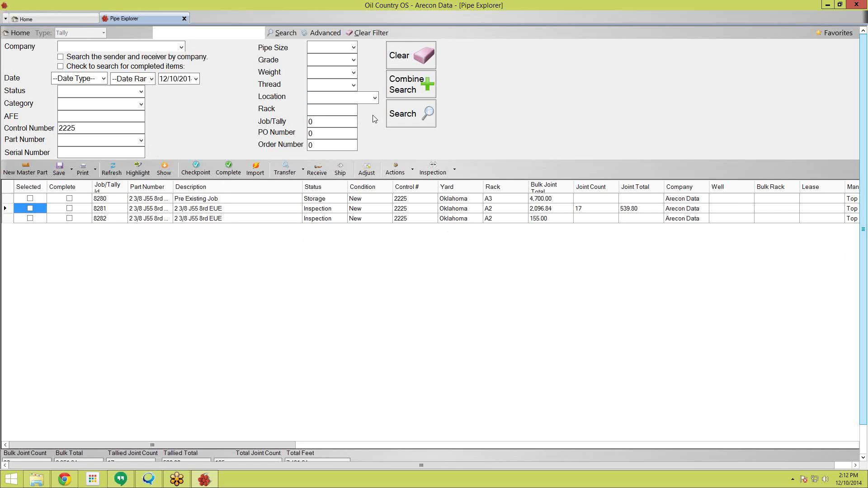
Step: Search for jobs at the Oklahoma location with the control number filter cleared, and select the first listed job
{"action": "left_click", "coordinate": [375, 98]}
{"action": "scroll", "coordinate": [361, 272], "scroll_direction": "down", "scroll_amount": 8}
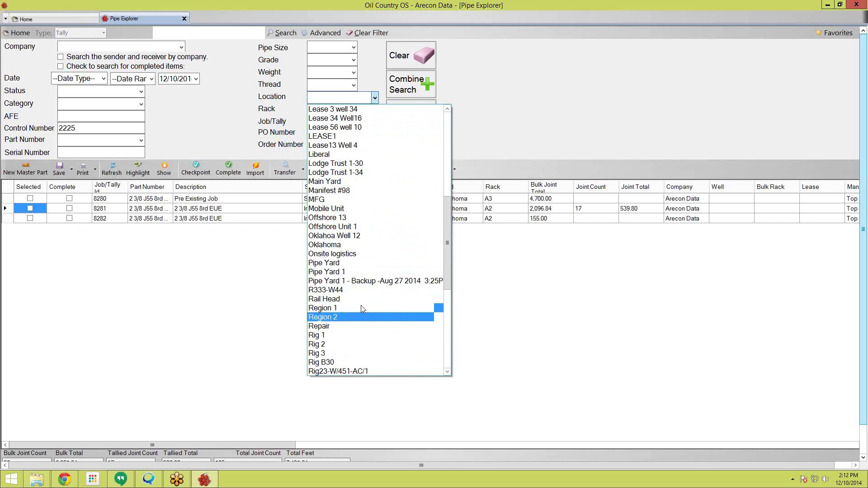
{"action": "left_click", "coordinate": [326, 245]}
{"action": "left_click", "coordinate": [104, 124]}
{"action": "double_click", "coordinate": [104, 123]}
{"action": "key", "text": "BackSpace"}
{"action": "left_click", "coordinate": [425, 117]}
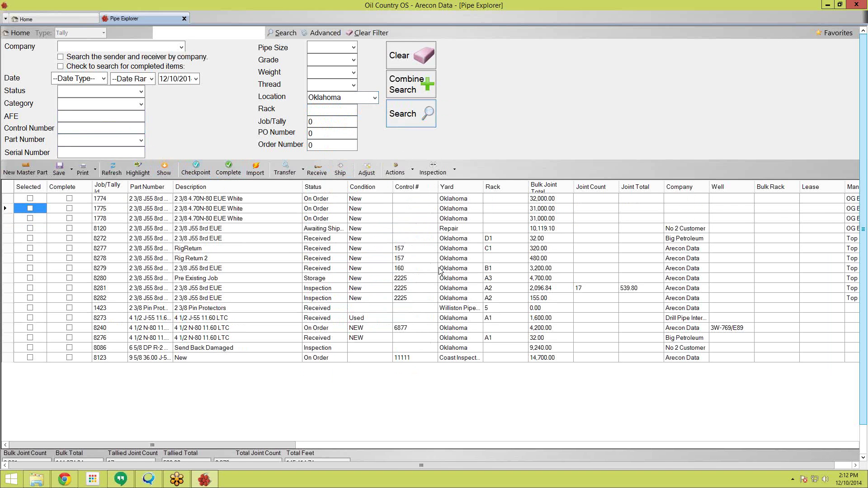
{"action": "left_click", "coordinate": [102, 199]}
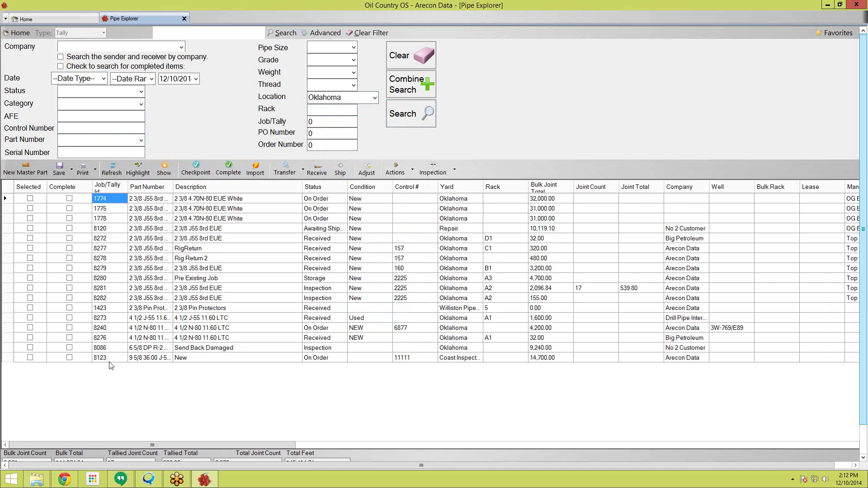
Step: Change the location filter to Docks, run the search, and select job 8239 in the results
{"action": "left_click", "coordinate": [375, 98]}
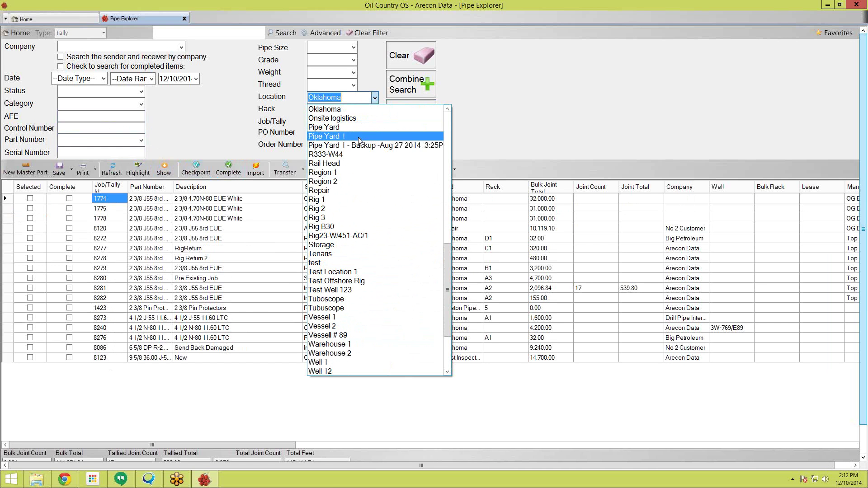
{"action": "type", "text": "d"}
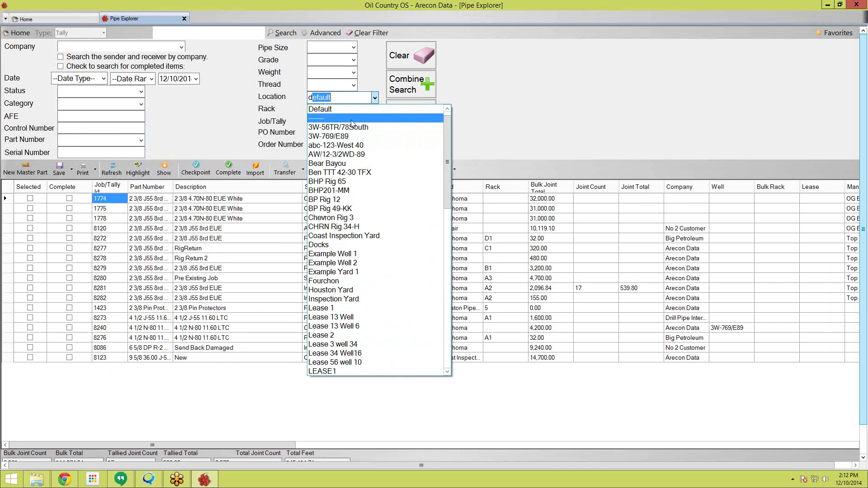
{"action": "type", "text": "oxk"}
{"action": "key", "text": "BackSpace"}
{"action": "key", "text": "BackSpace"}
{"action": "type", "text": "cks"}
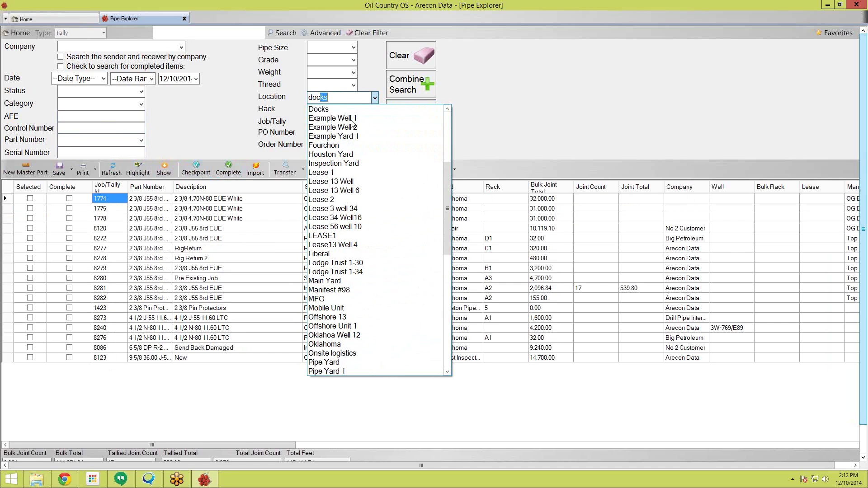
{"action": "left_click", "coordinate": [328, 108]}
{"action": "left_click", "coordinate": [410, 124]}
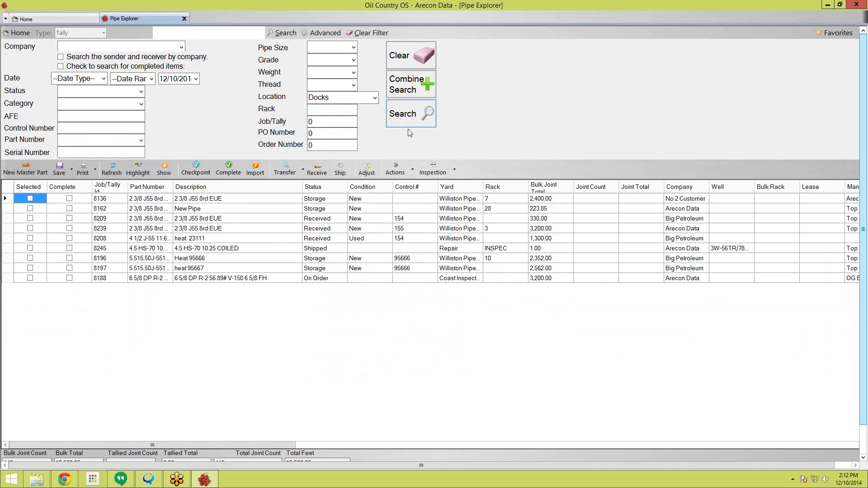
{"action": "left_click", "coordinate": [121, 228]}
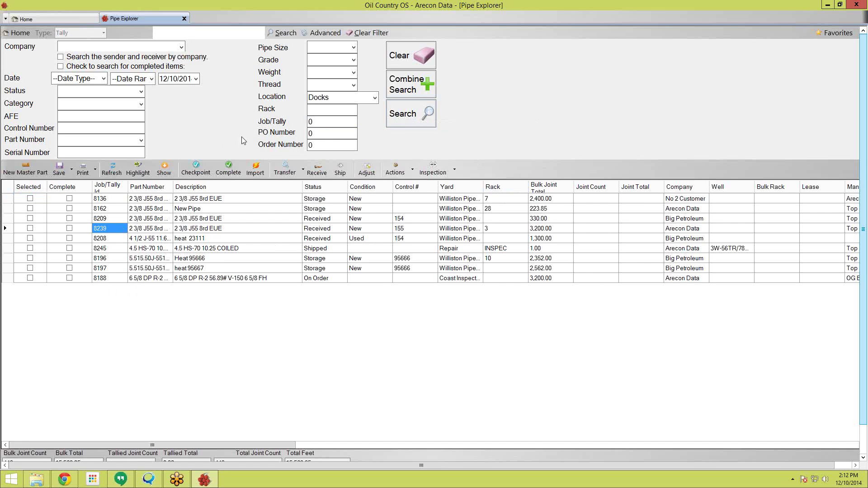
Step: Include completed items in the Docks search, rerun it, and select shipped job 8283
{"action": "left_click", "coordinate": [63, 67]}
{"action": "left_click", "coordinate": [404, 116]}
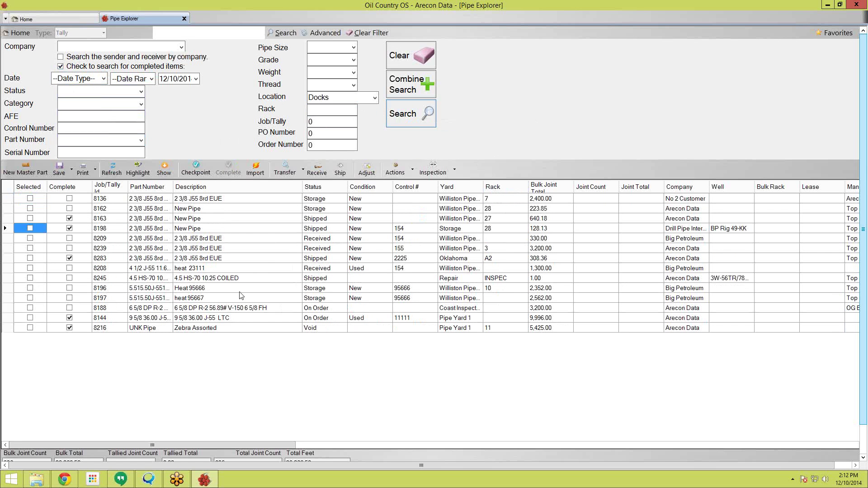
{"action": "left_click", "coordinate": [105, 259]}
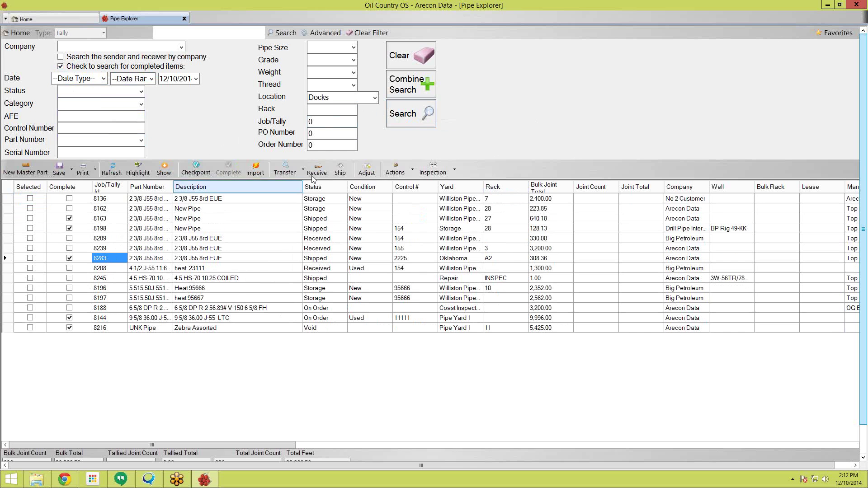
Step: Exclude completed items and search for jobs at the Oklahoma location instead
{"action": "left_click", "coordinate": [372, 100]}
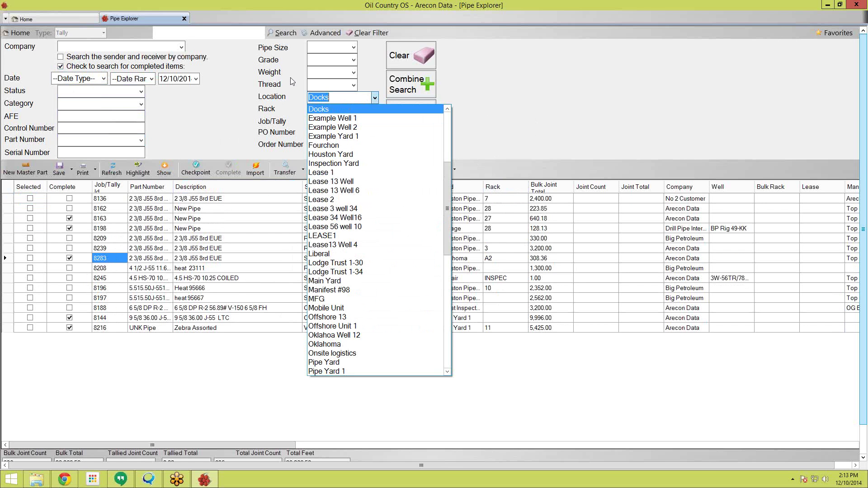
{"action": "left_click", "coordinate": [108, 77]}
{"action": "left_click", "coordinate": [60, 67]}
{"action": "left_click", "coordinate": [346, 100]}
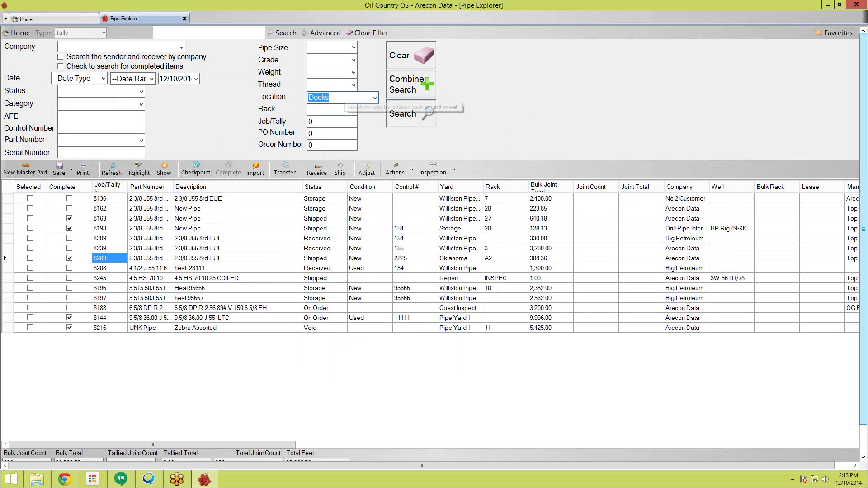
{"action": "type", "text": "ok"}
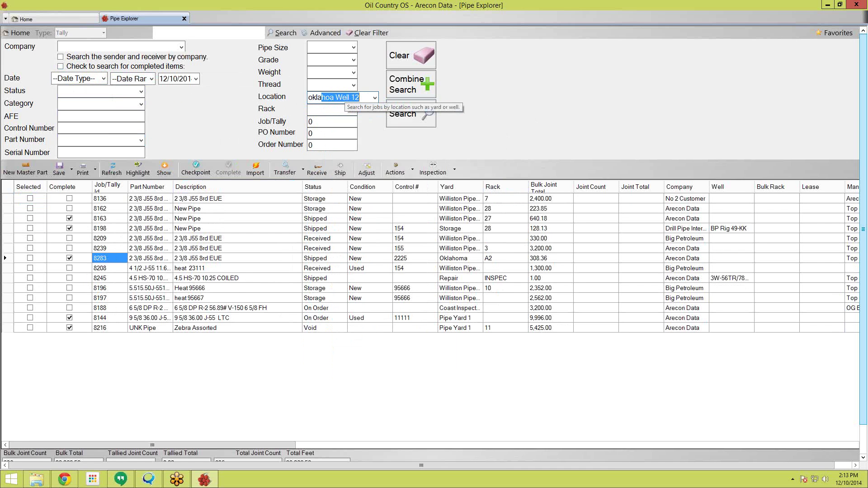
{"action": "type", "text": "lahoma"}
{"action": "key", "text": "Return"}
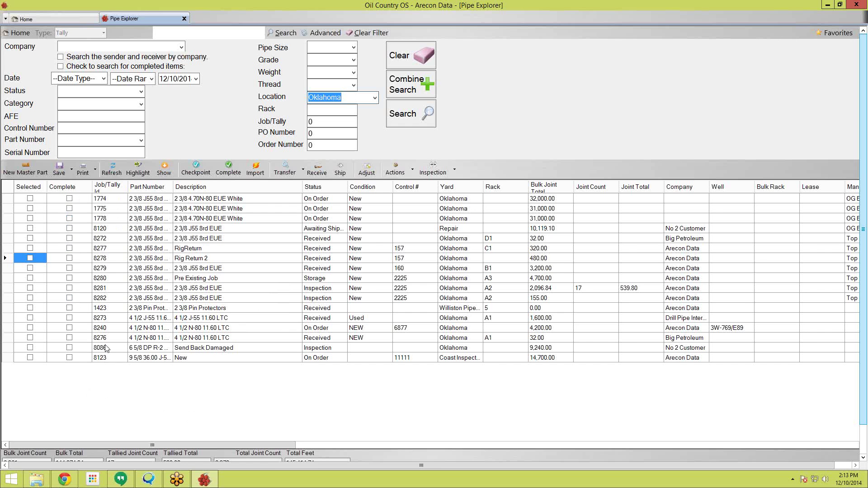
Step: Search Oklahoma with completed items included, and examine the statuses of the completed jobs throughout the list
{"action": "left_click", "coordinate": [60, 66]}
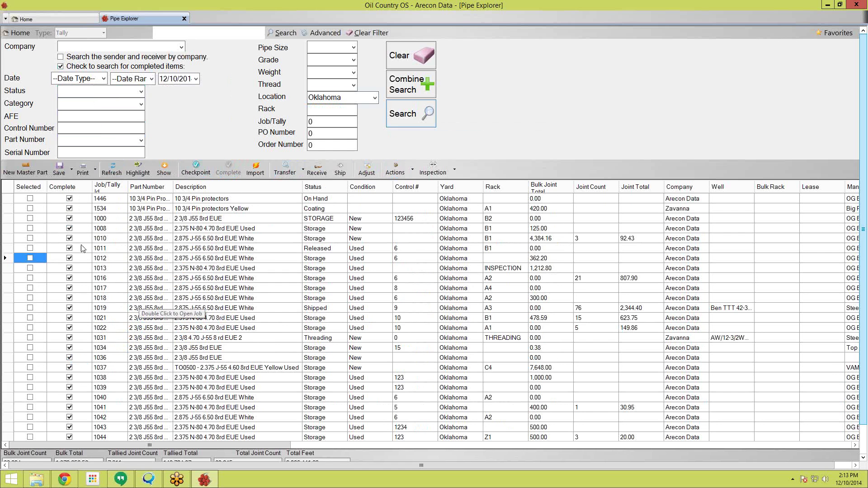
{"action": "left_click", "coordinate": [80, 240]}
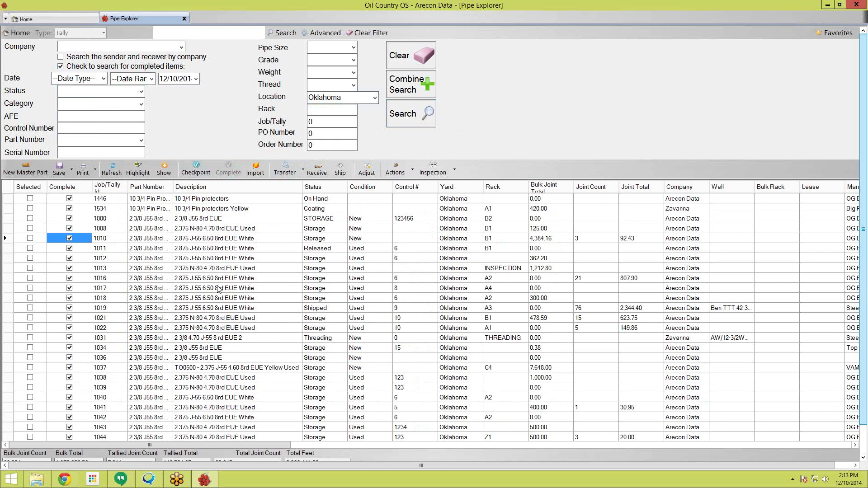
{"action": "left_click", "coordinate": [219, 288]}
{"action": "scroll", "coordinate": [248, 335], "scroll_direction": "down", "scroll_amount": 6}
{"action": "scroll", "coordinate": [245, 336], "scroll_direction": "down", "scroll_amount": 12}
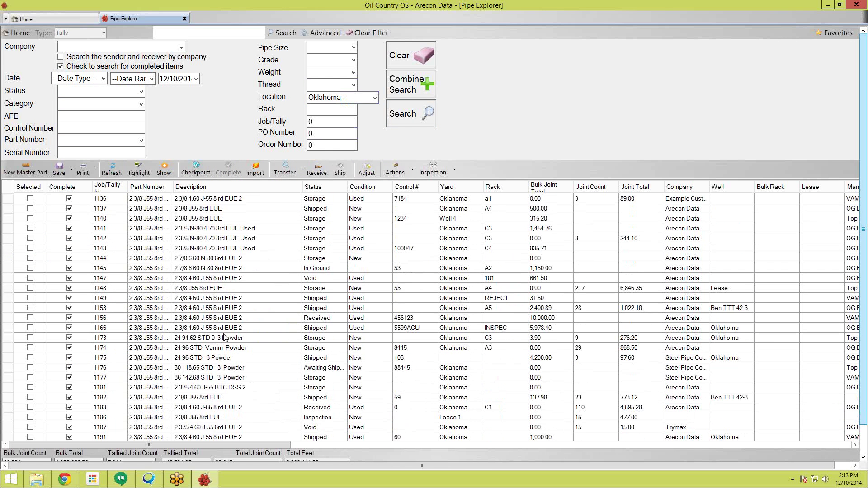
{"action": "scroll", "coordinate": [225, 338], "scroll_direction": "down", "scroll_amount": 4}
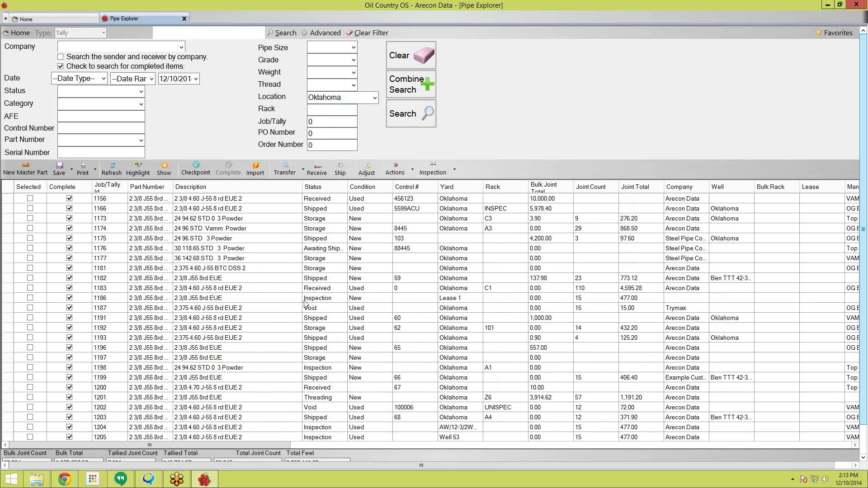
{"action": "scroll", "coordinate": [306, 304], "scroll_direction": "up", "scroll_amount": 10}
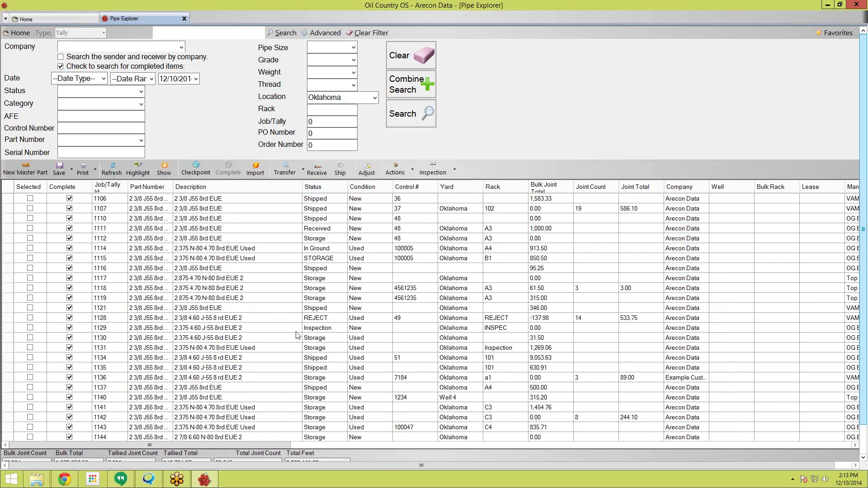
{"action": "left_click", "coordinate": [315, 409]}
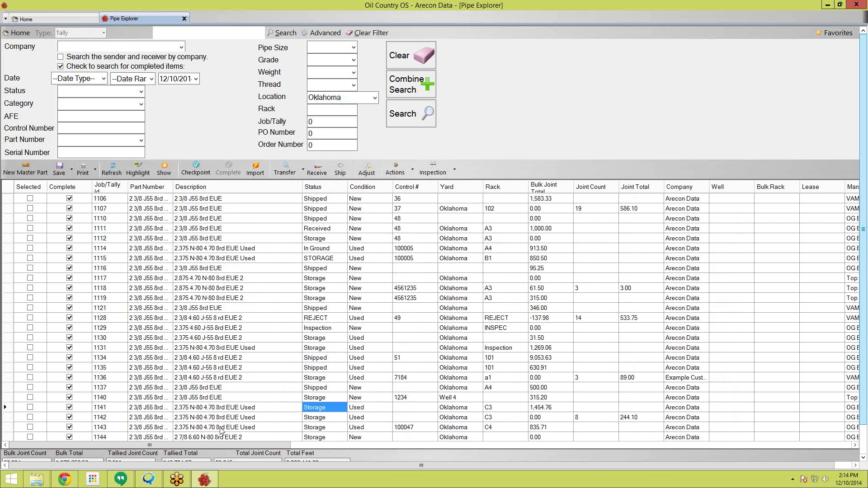
{"action": "left_click", "coordinate": [315, 367]}
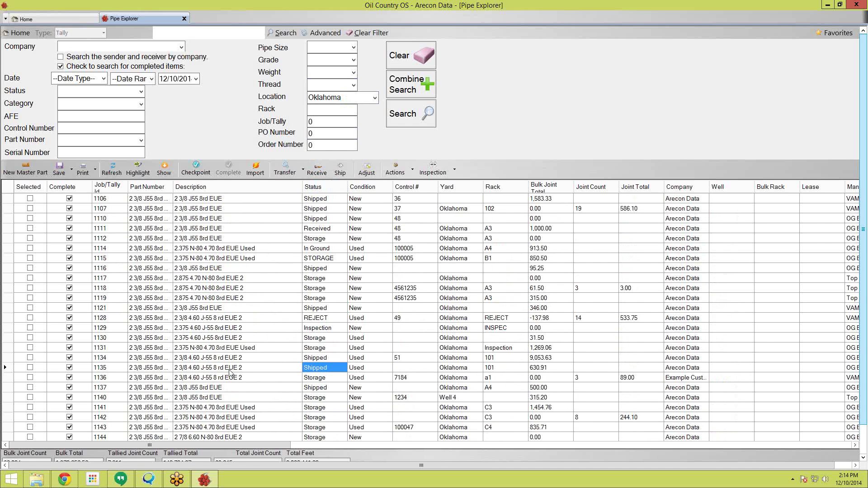
{"action": "scroll", "coordinate": [359, 354], "scroll_direction": "up", "scroll_amount": 10}
{"action": "scroll", "coordinate": [358, 354], "scroll_direction": "up", "scroll_amount": 8}
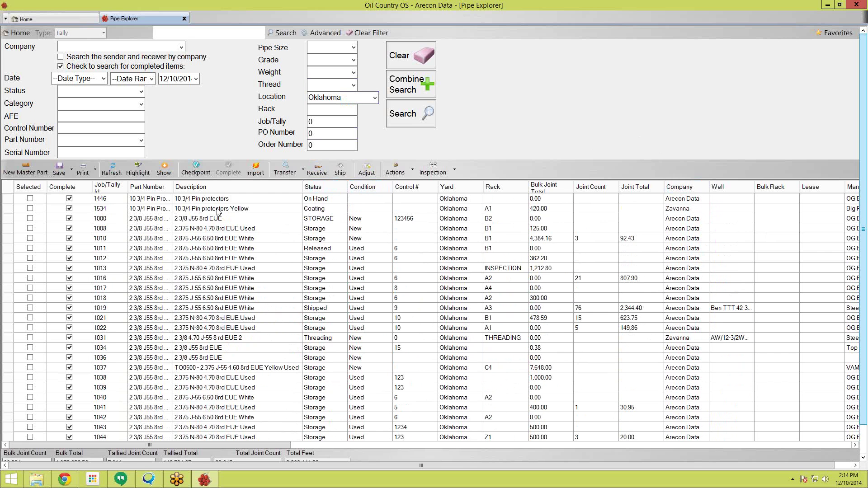
Step: Rerun the Oklahoma search without completed items
{"action": "left_click", "coordinate": [84, 70]}
{"action": "left_click", "coordinate": [425, 116]}
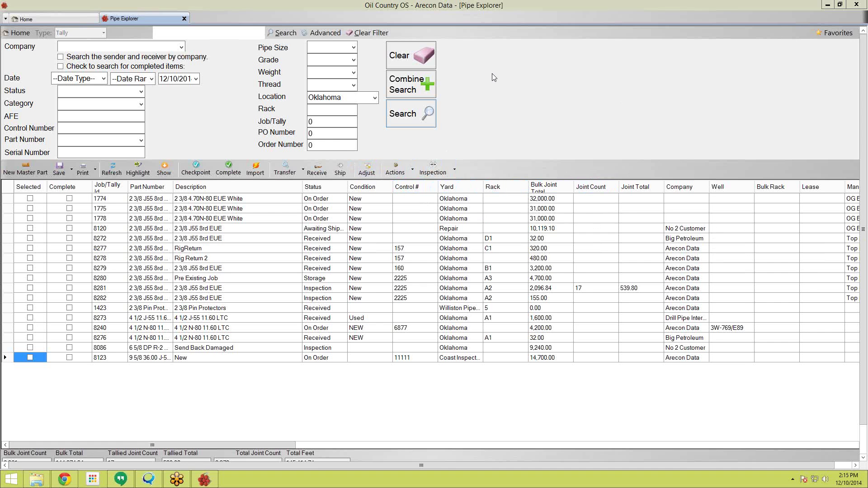
Step: Include completed items in the Oklahoma search and set the date condition to "is" 12/10/2014
{"action": "left_click", "coordinate": [151, 67]}
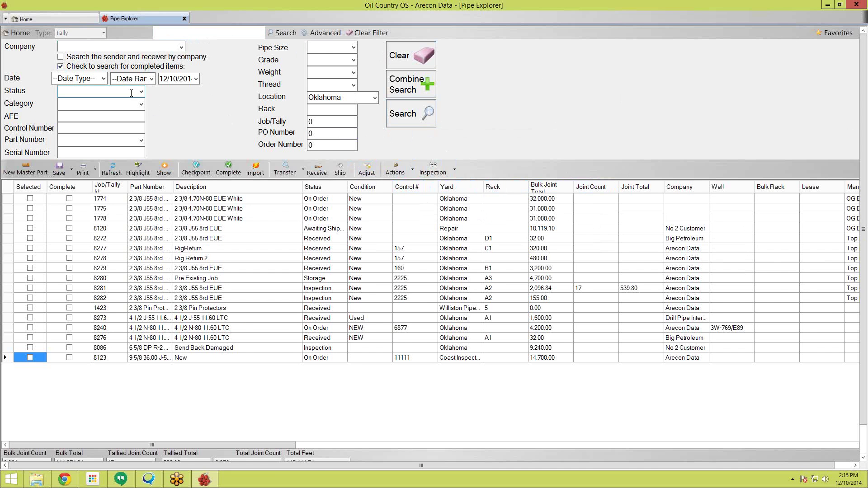
{"action": "left_click", "coordinate": [151, 80]}
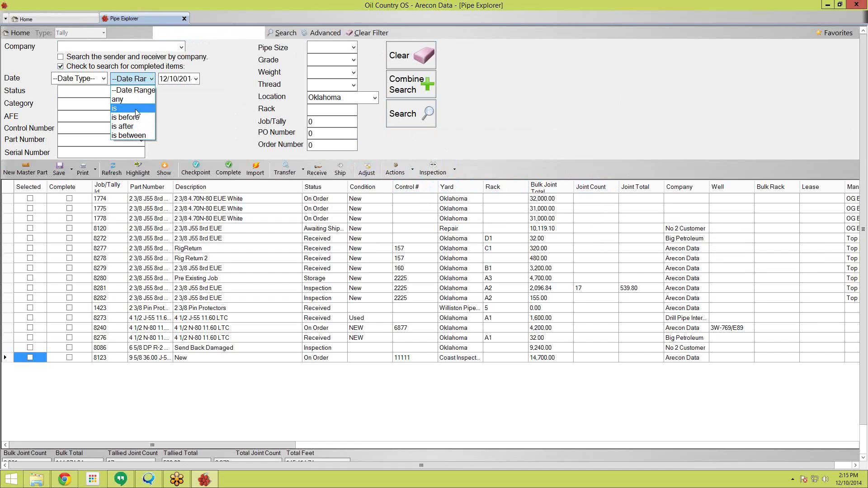
{"action": "left_click", "coordinate": [119, 109]}
{"action": "left_click", "coordinate": [196, 79]}
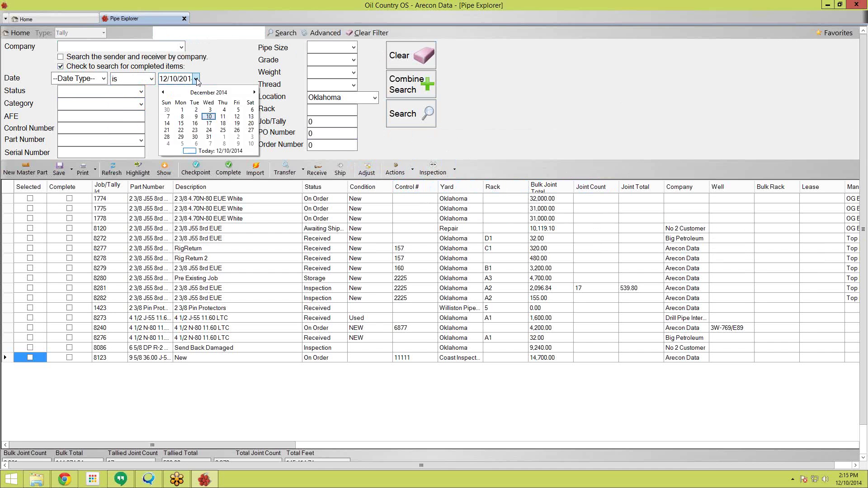
{"action": "left_click", "coordinate": [209, 117]}
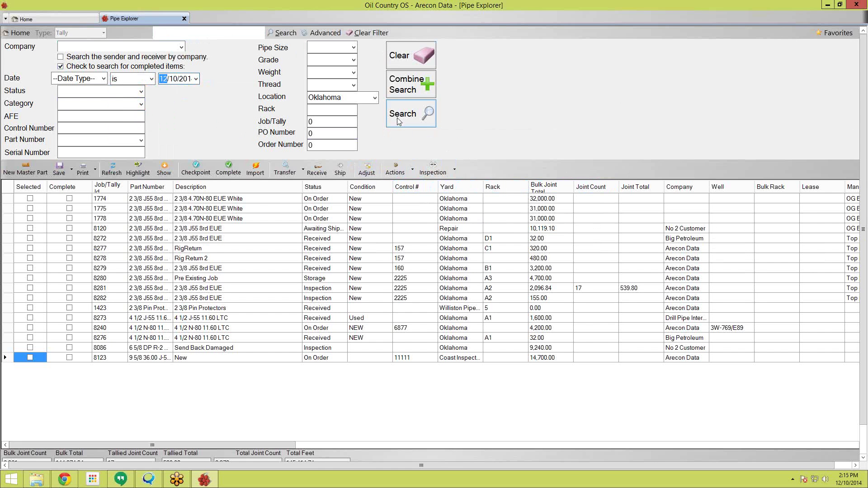
Step: Filter the search by the Shipped status, run it, and widen the Job/Tally Id column in the results
{"action": "left_click", "coordinate": [141, 92]}
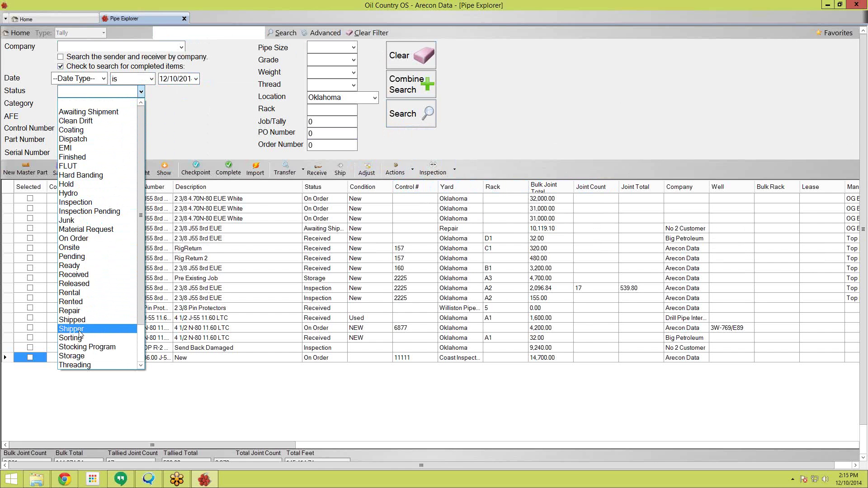
{"action": "left_click", "coordinate": [87, 321]}
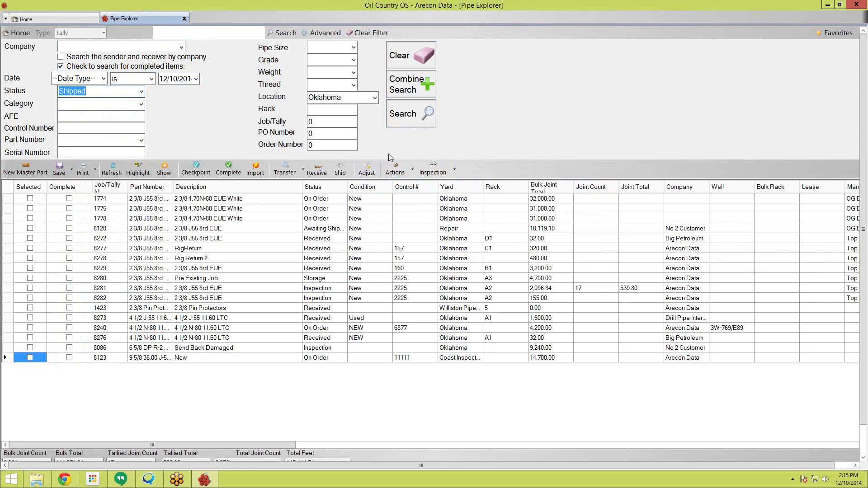
{"action": "left_click", "coordinate": [409, 114]}
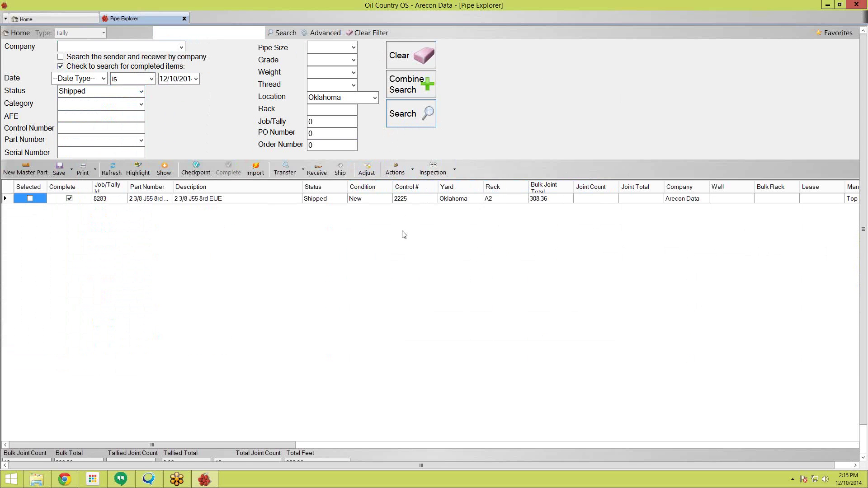
{"action": "left_click", "coordinate": [86, 201]}
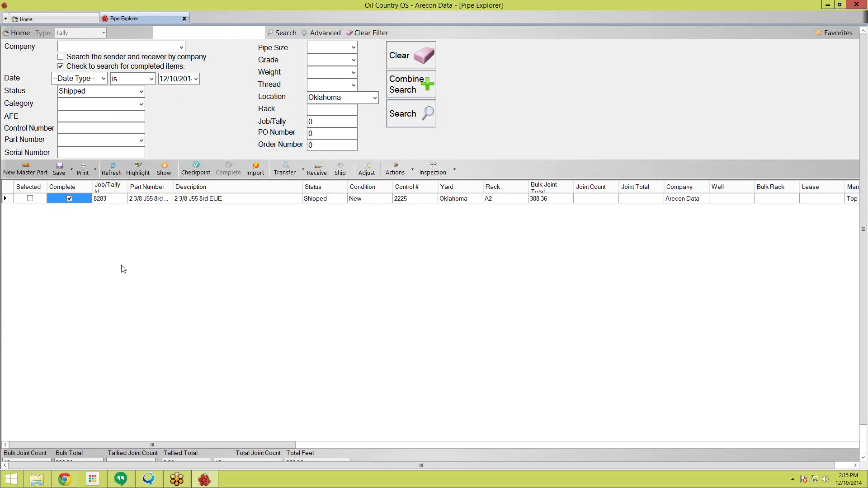
{"action": "left_click_drag", "start_coordinate": [128, 187], "coordinate": [139, 187]}
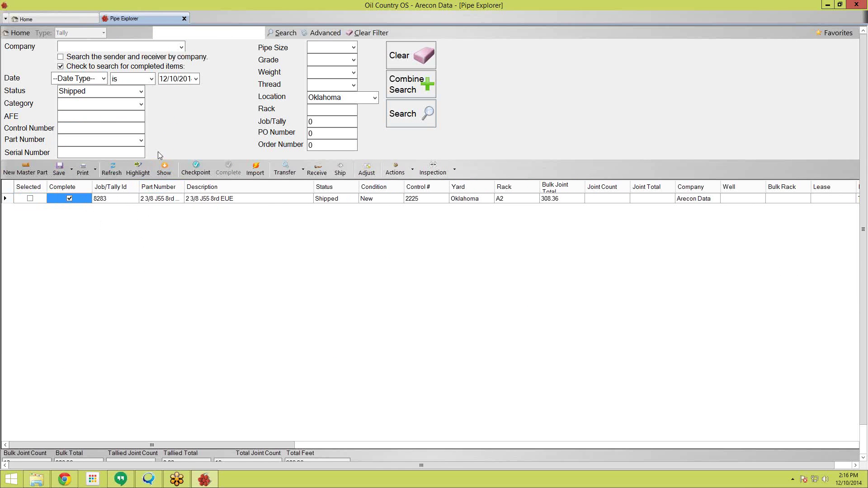
Step: Change the date condition to "is between" 12/1/2014 and 12/10/2014 and rerun the search for shipped Oklahoma pipe
{"action": "left_click", "coordinate": [152, 80]}
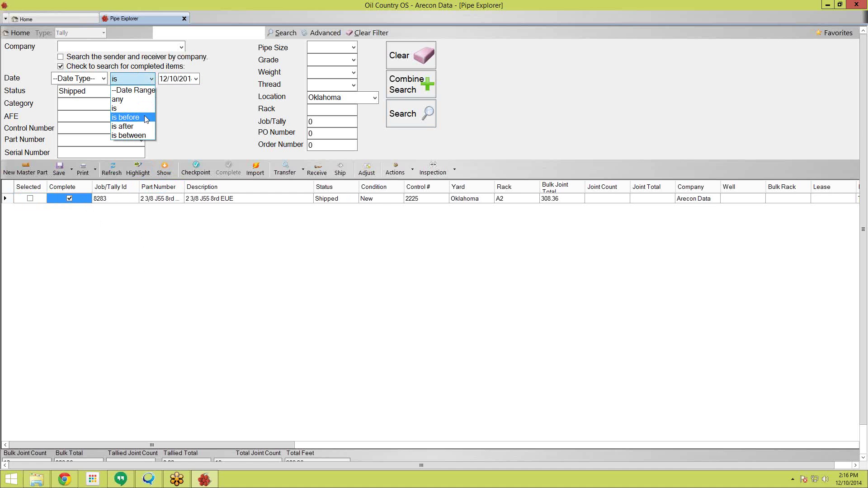
{"action": "left_click", "coordinate": [136, 136]}
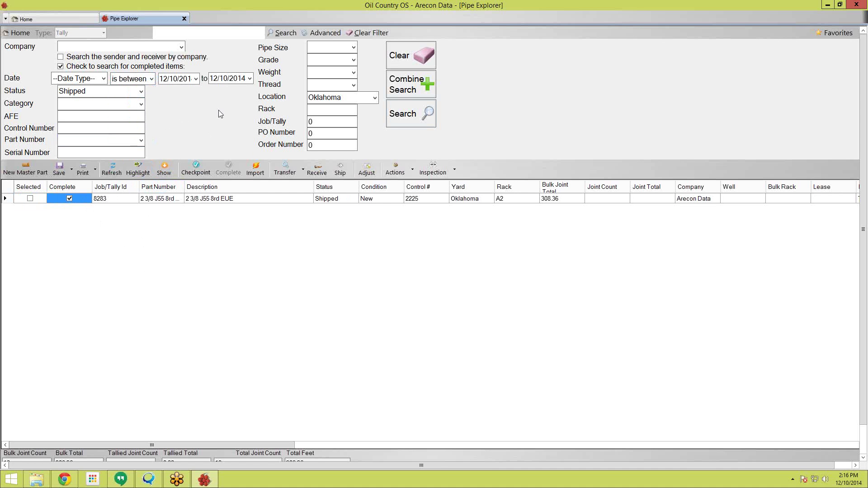
{"action": "left_click", "coordinate": [250, 78]}
{"action": "left_click", "coordinate": [196, 80]}
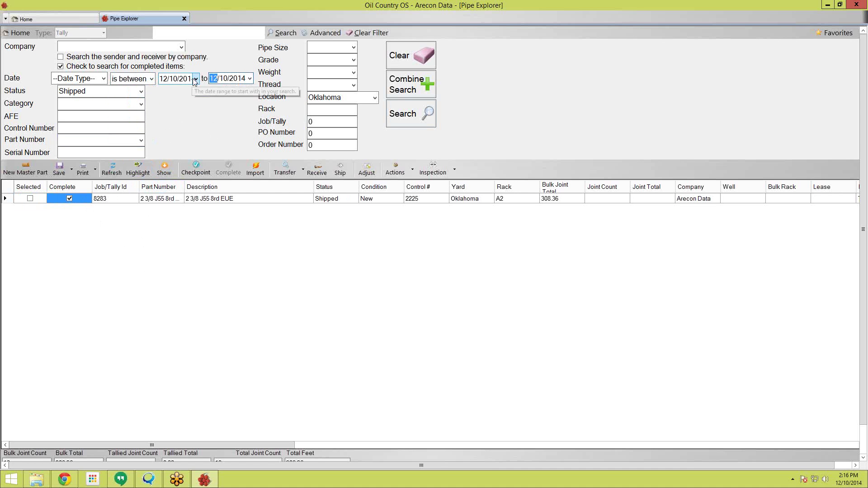
{"action": "left_click", "coordinate": [195, 80]}
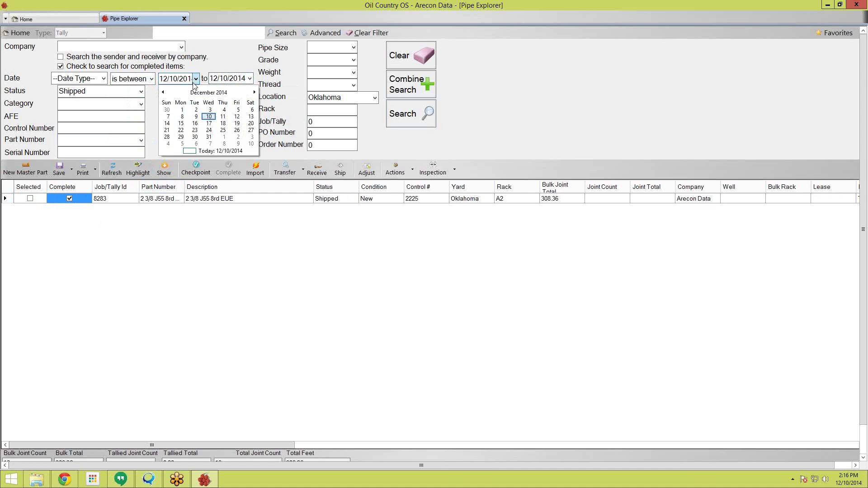
{"action": "left_click", "coordinate": [182, 110]}
{"action": "left_click", "coordinate": [249, 79]}
{"action": "left_click", "coordinate": [259, 117]}
{"action": "left_click", "coordinate": [410, 113]}
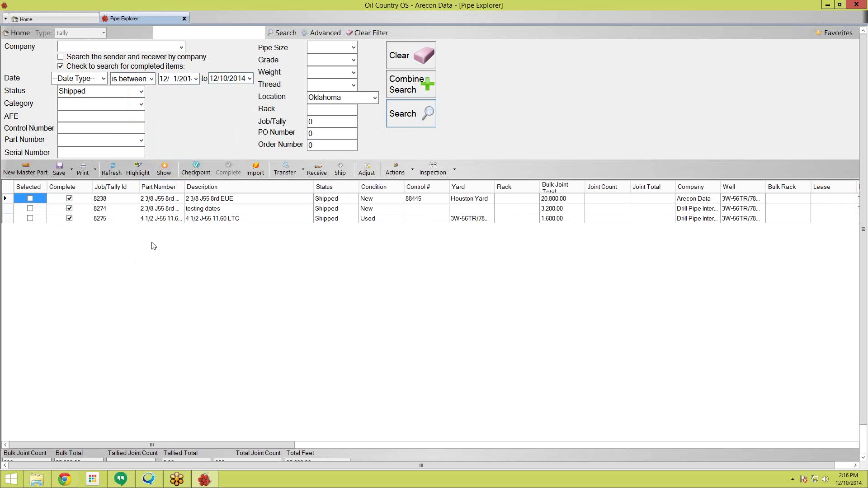
{"action": "left_click", "coordinate": [81, 199]}
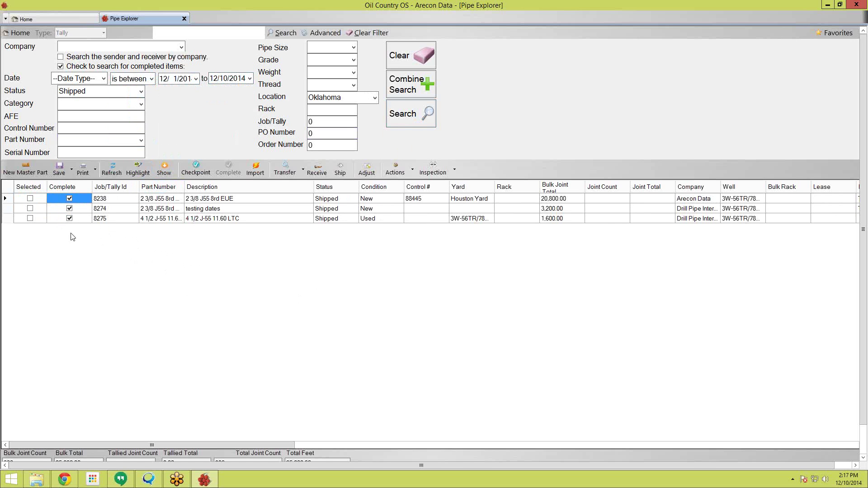
Step: Clear the filters, then search all locations for Shipped items dated Last Month with completed items included
{"action": "left_click", "coordinate": [423, 55]}
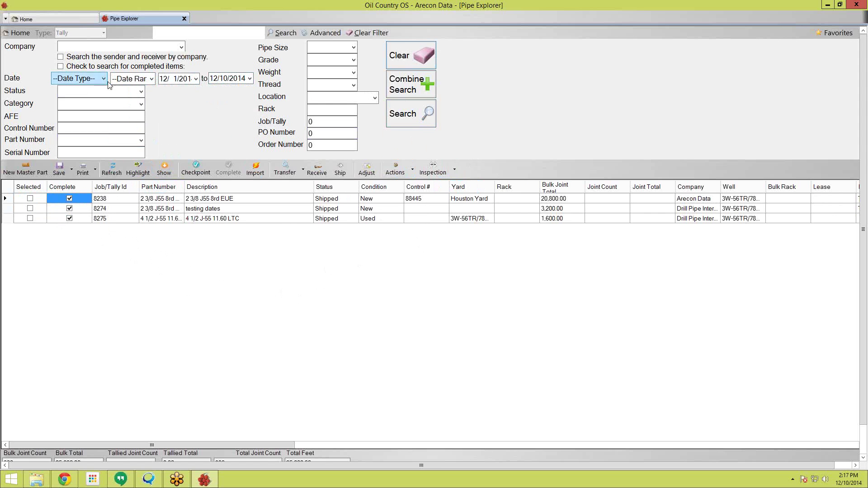
{"action": "left_click", "coordinate": [151, 79]}
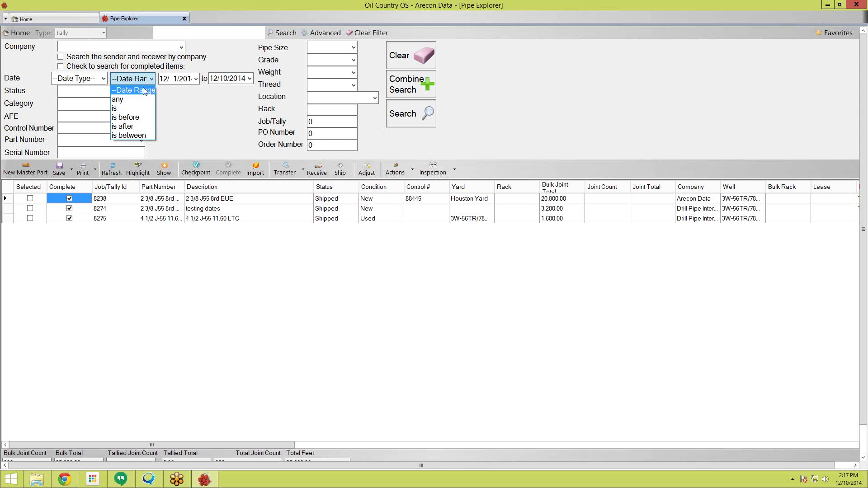
{"action": "left_click", "coordinate": [102, 79]}
{"action": "left_click", "coordinate": [102, 78]}
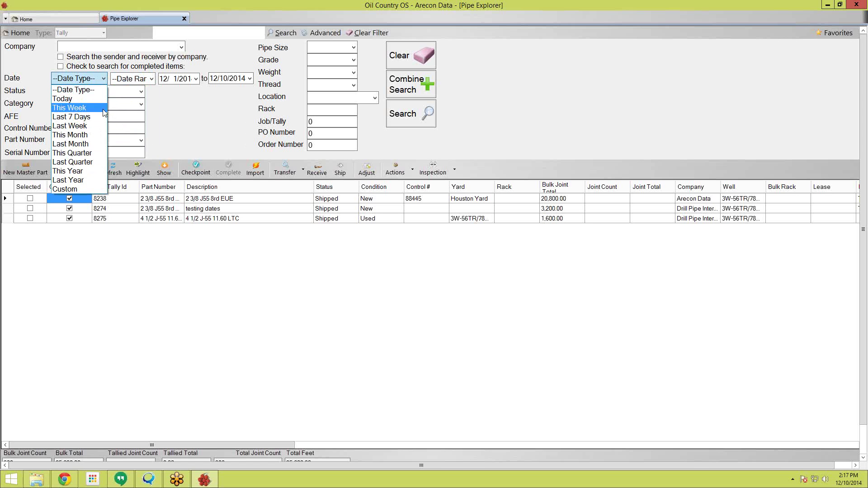
{"action": "left_click", "coordinate": [94, 143]}
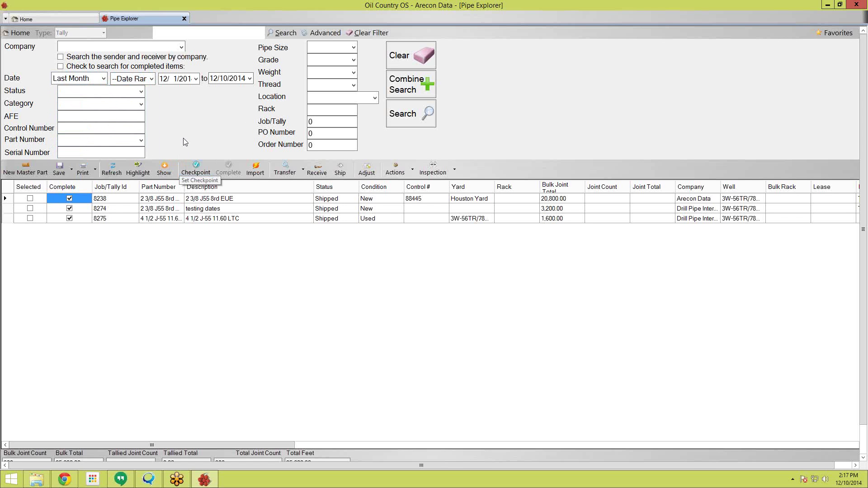
{"action": "left_click", "coordinate": [141, 92]}
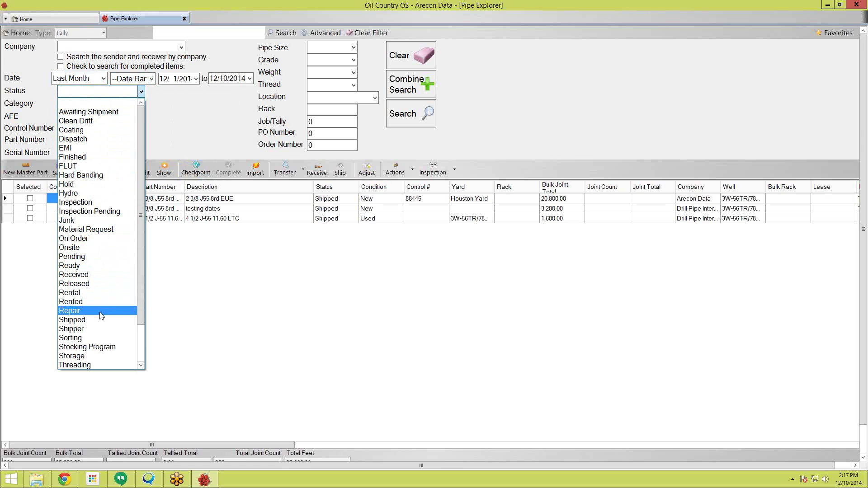
{"action": "left_click", "coordinate": [89, 323]}
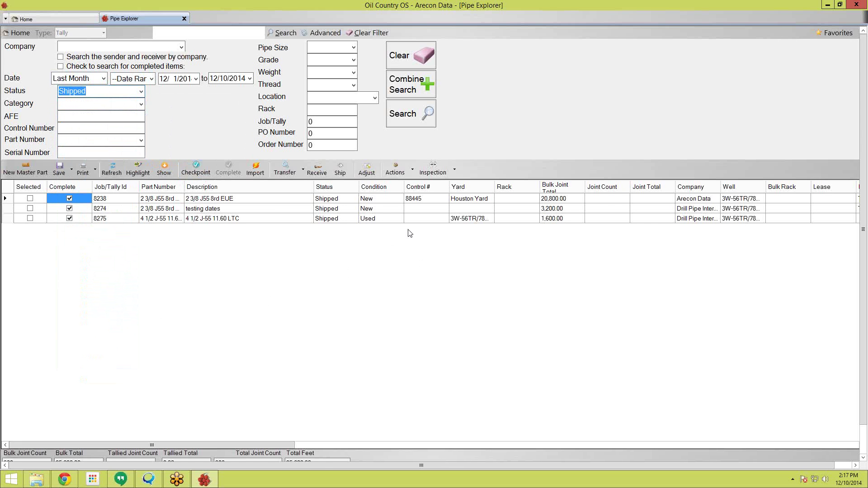
{"action": "key", "text": "Tab"}
{"action": "key", "text": "space"}
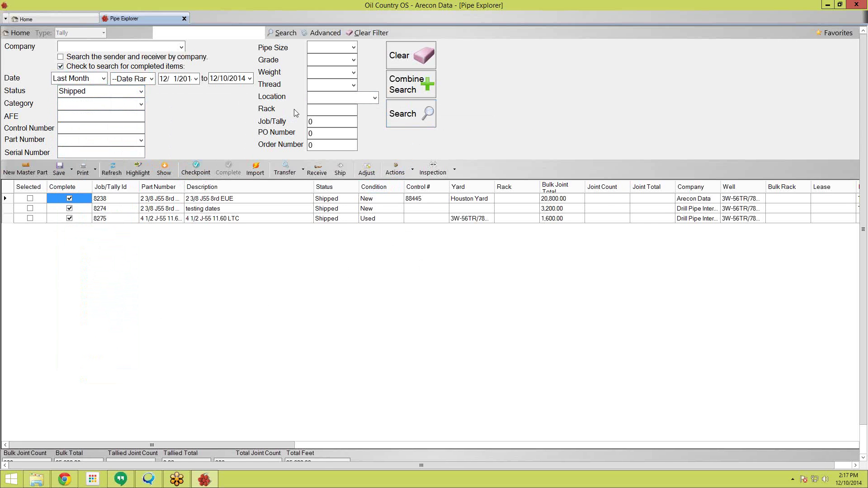
{"action": "left_click", "coordinate": [417, 113]}
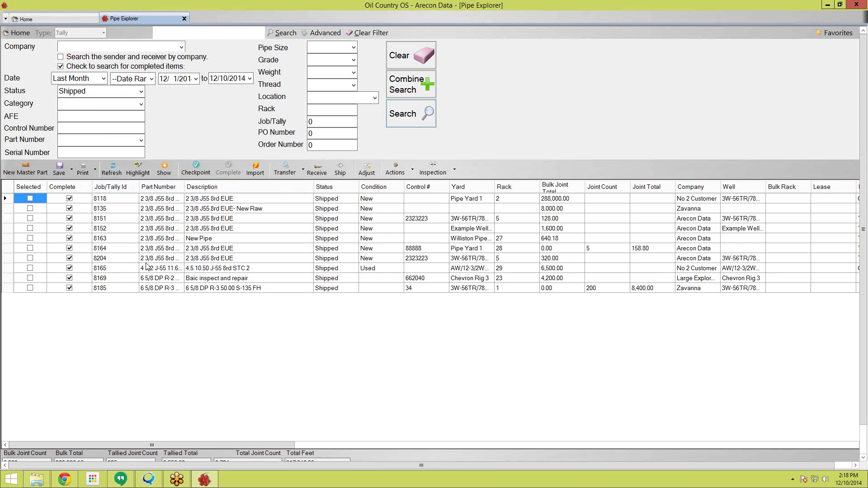
Step: Open the Bill of Lading report for job 8118, enlarge it to review the shipping details, and close it
{"action": "left_click", "coordinate": [159, 199]}
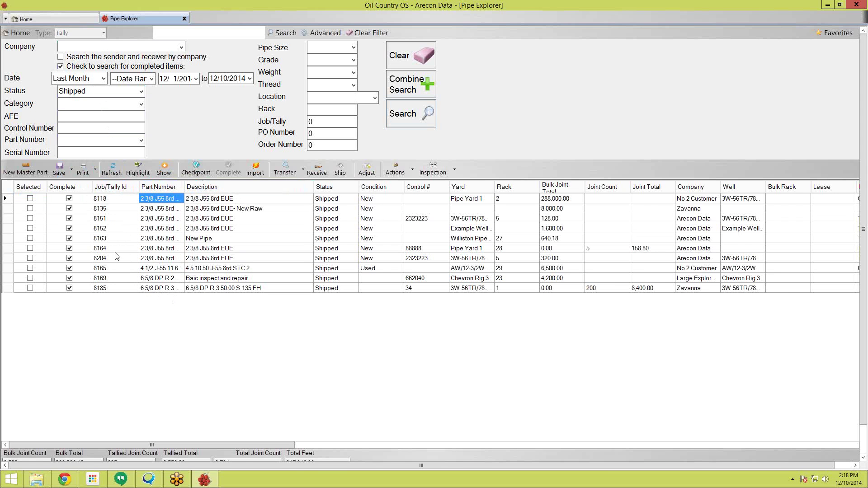
{"action": "left_click", "coordinate": [106, 202]}
{"action": "left_click", "coordinate": [83, 170]}
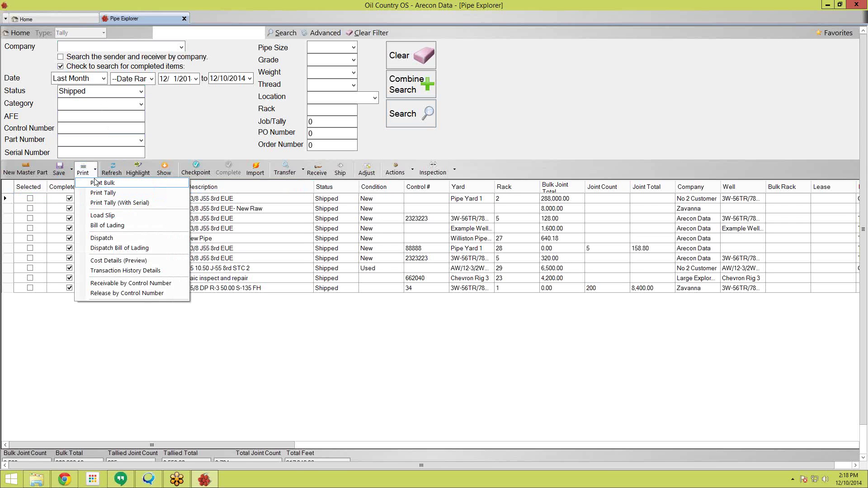
{"action": "left_click", "coordinate": [109, 202]}
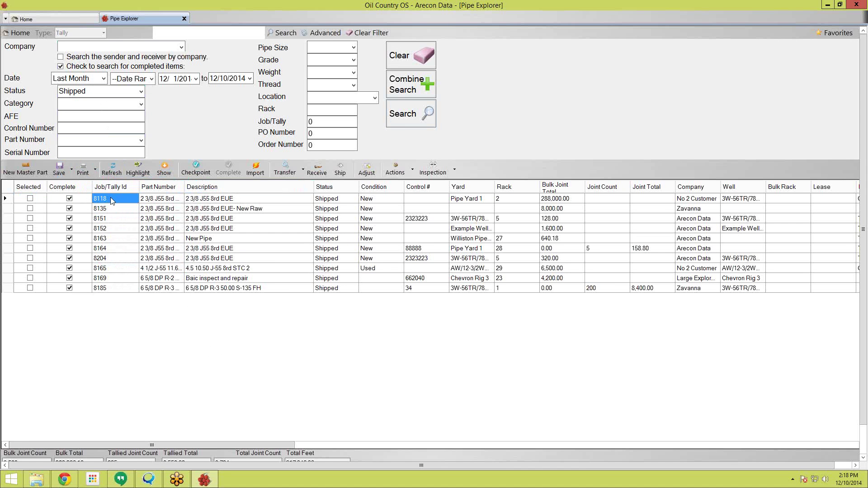
{"action": "left_click", "coordinate": [95, 172]}
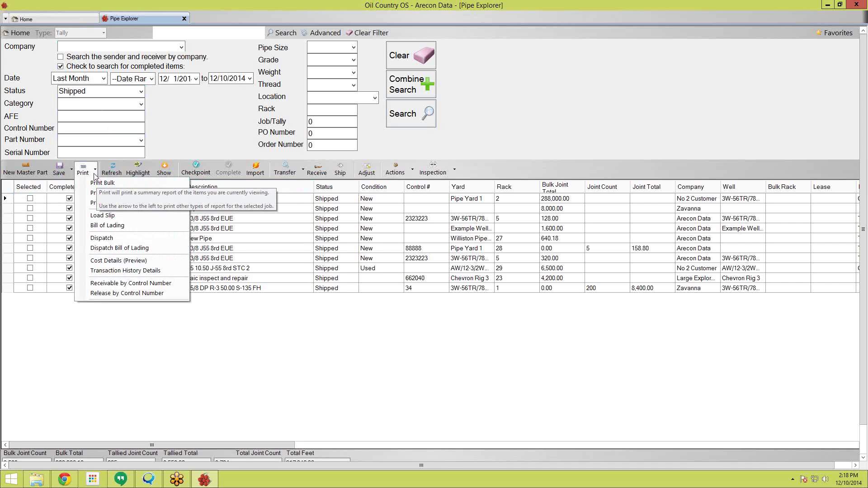
{"action": "left_click", "coordinate": [94, 175]}
{"action": "left_click", "coordinate": [95, 173]}
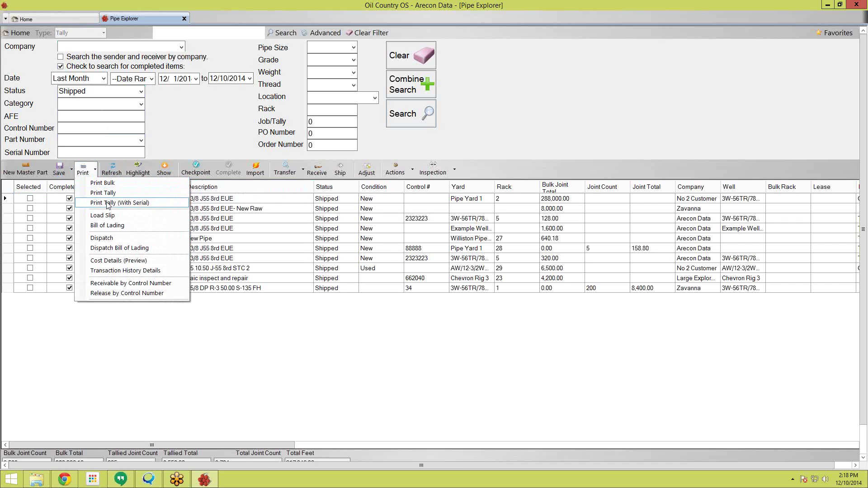
{"action": "left_click", "coordinate": [107, 227]}
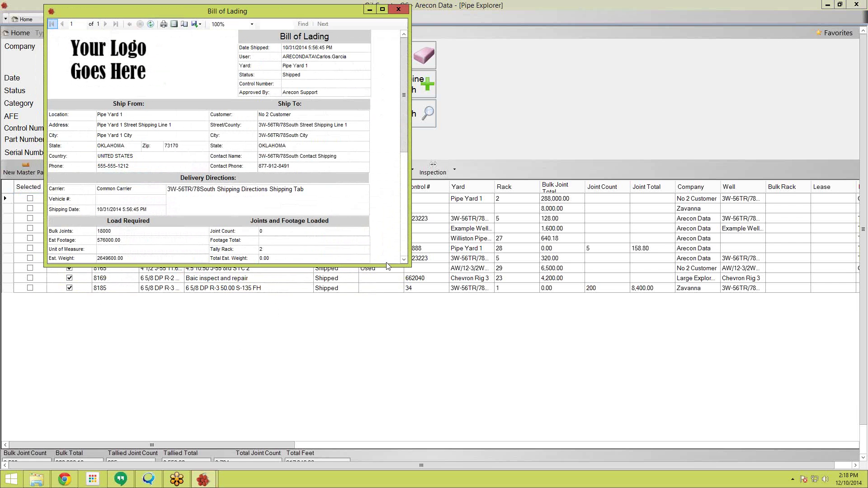
{"action": "left_click_drag", "start_coordinate": [409, 267], "coordinate": [564, 458]}
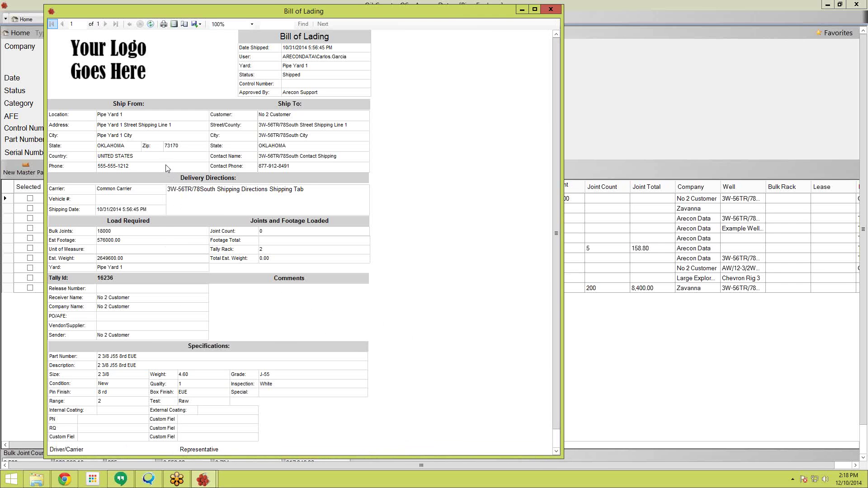
{"action": "left_click", "coordinate": [553, 10]}
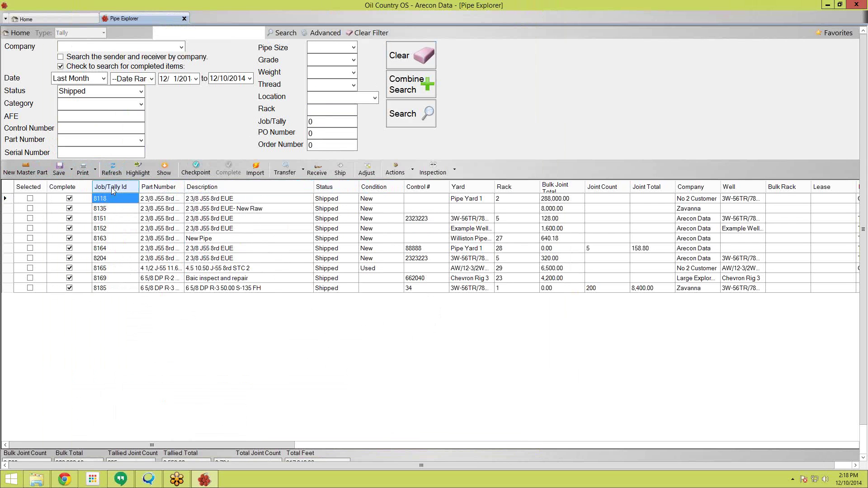
Step: Refresh the shipped job list and sort it by description
{"action": "left_click", "coordinate": [106, 168]}
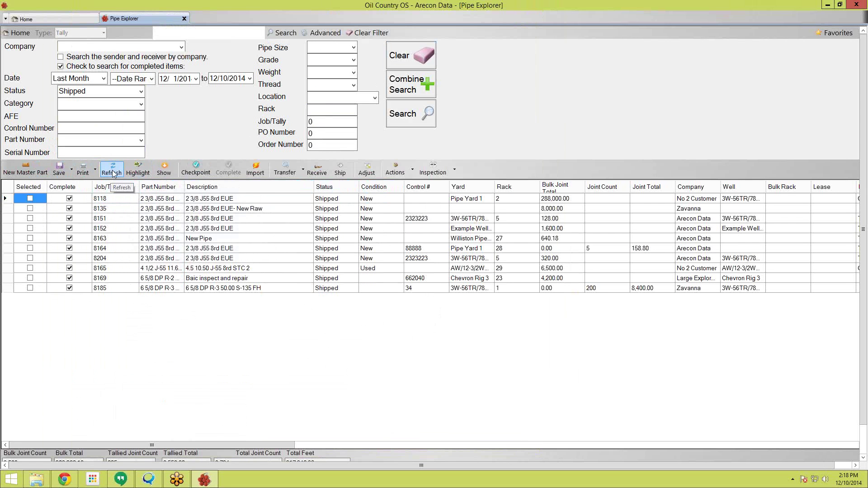
{"action": "left_click", "coordinate": [113, 175]}
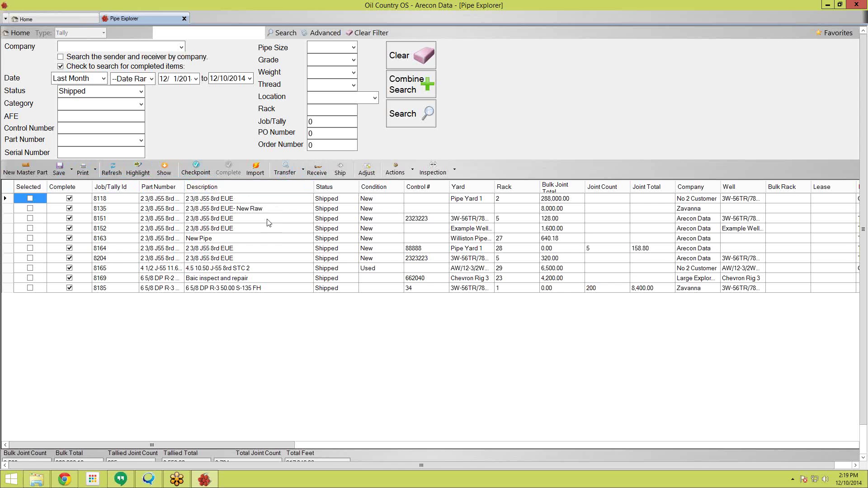
{"action": "left_click", "coordinate": [248, 250]}
{"action": "left_click", "coordinate": [220, 187]}
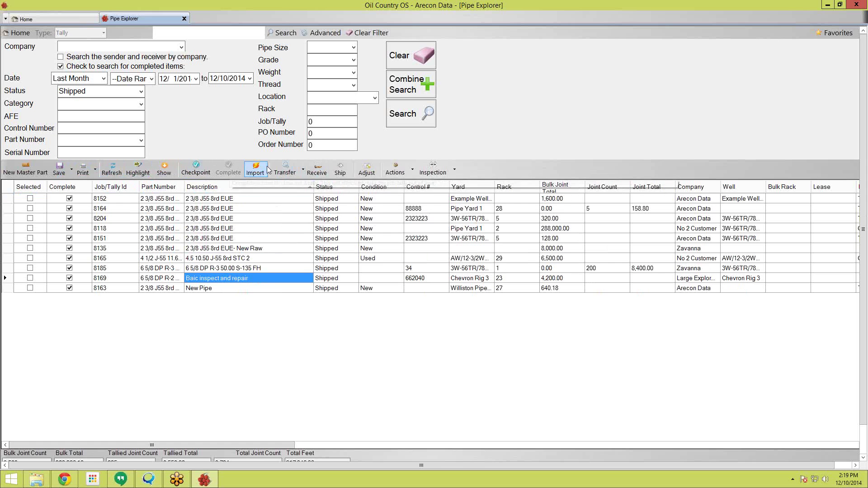
{"action": "left_click", "coordinate": [219, 200]}
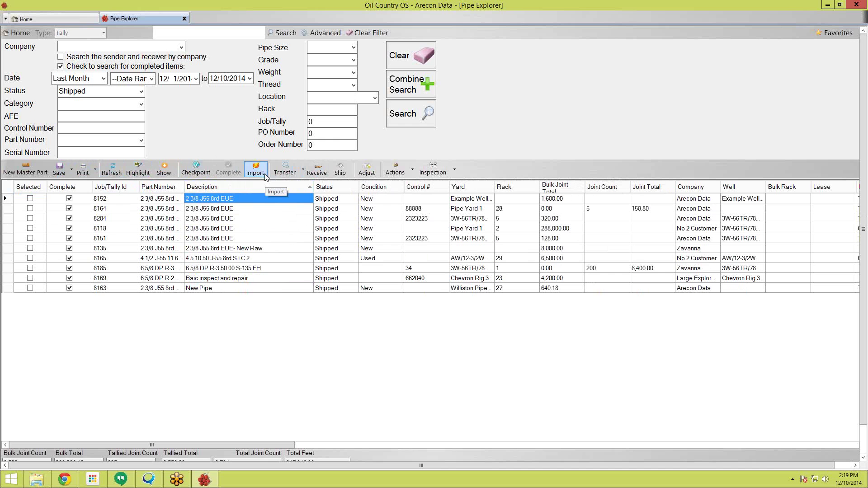
{"action": "left_click", "coordinate": [305, 174]}
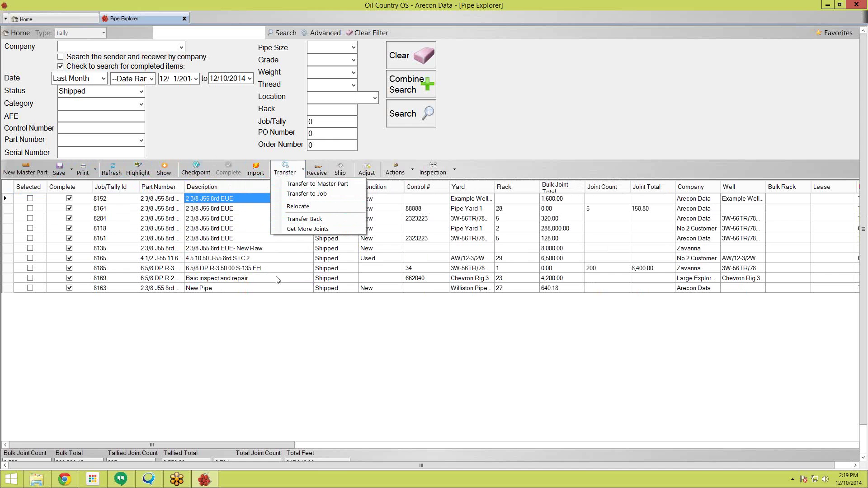
{"action": "left_click", "coordinate": [224, 231]}
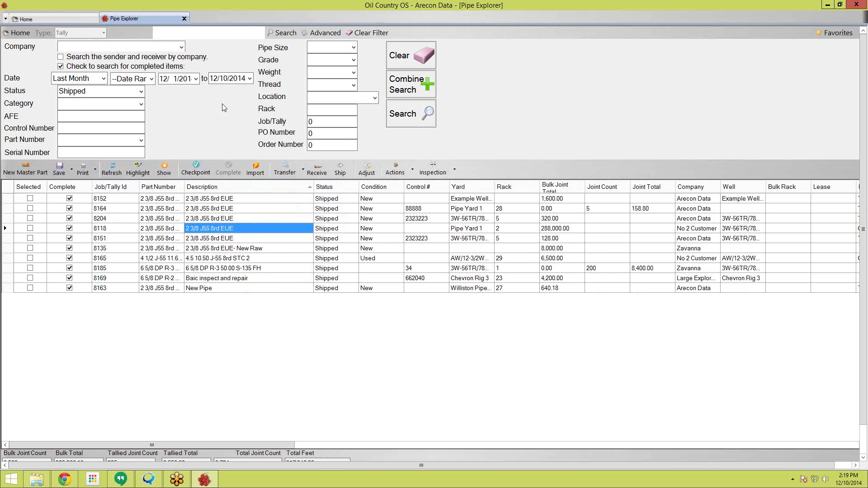
Step: Clear all search filters and search for jobs at the Oklahoma location
{"action": "left_click", "coordinate": [89, 69]}
{"action": "left_click", "coordinate": [127, 90]}
{"action": "left_click", "coordinate": [418, 65]}
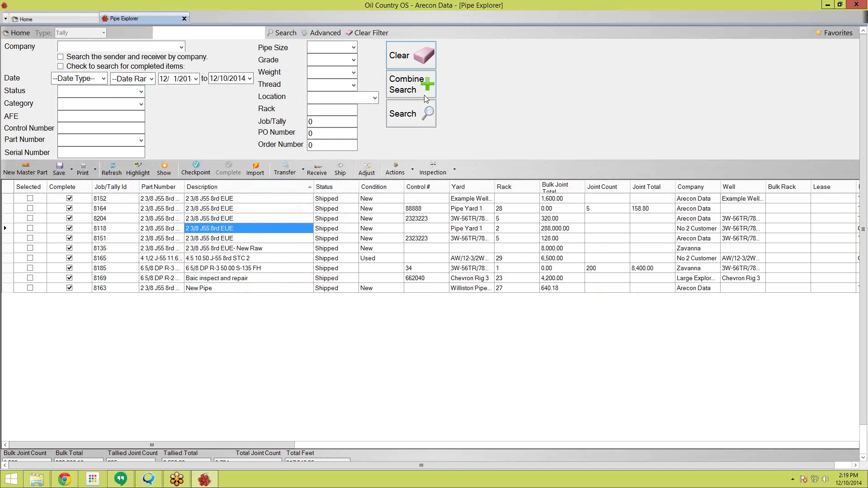
{"action": "left_click", "coordinate": [375, 98]}
{"action": "type", "text": "oklahoma"}
{"action": "key", "text": "Return"}
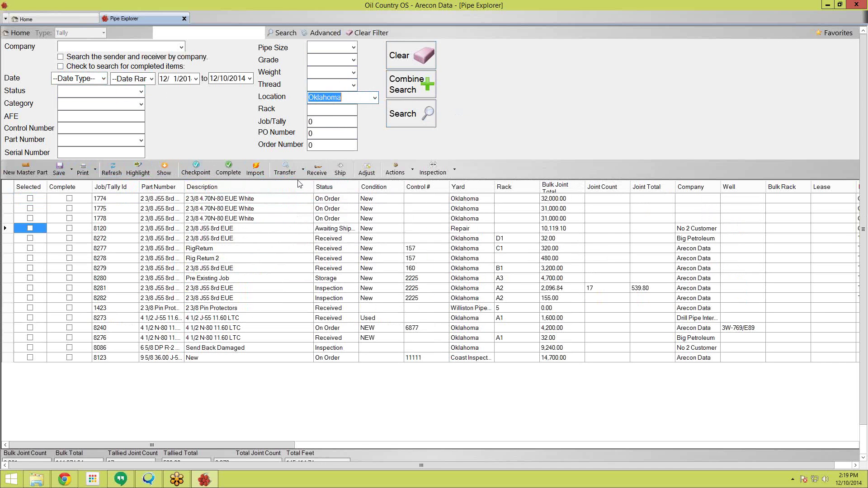
Step: Narrow the Oklahoma search to Job/Tally number 8281
{"action": "left_click", "coordinate": [245, 292]}
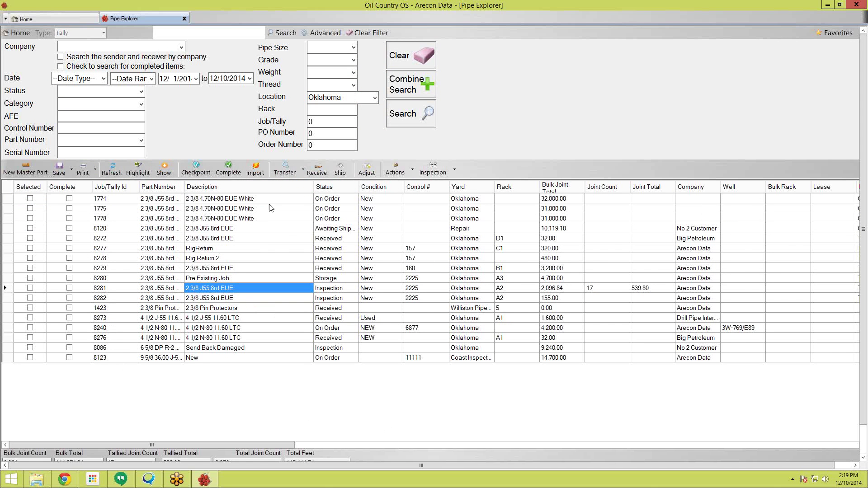
{"action": "left_click", "coordinate": [333, 121]}
{"action": "type", "text": "8281"}
{"action": "key", "text": "Return"}
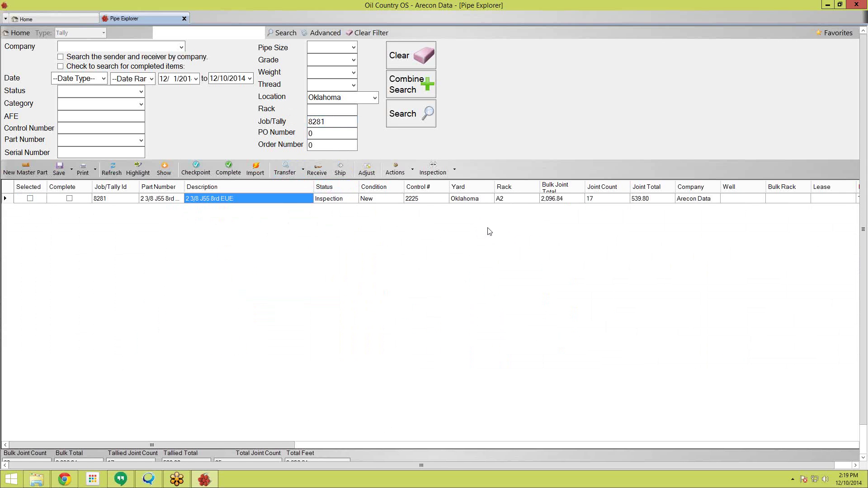
Step: Relocate job 8281 to rack A4 in the Oklahoma yard with the comment "Move to different rack"
{"action": "left_click", "coordinate": [303, 174]}
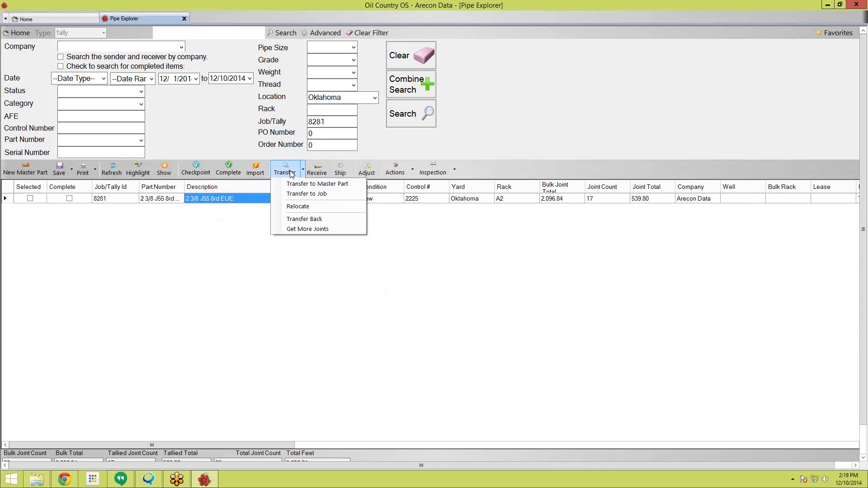
{"action": "left_click", "coordinate": [295, 175]}
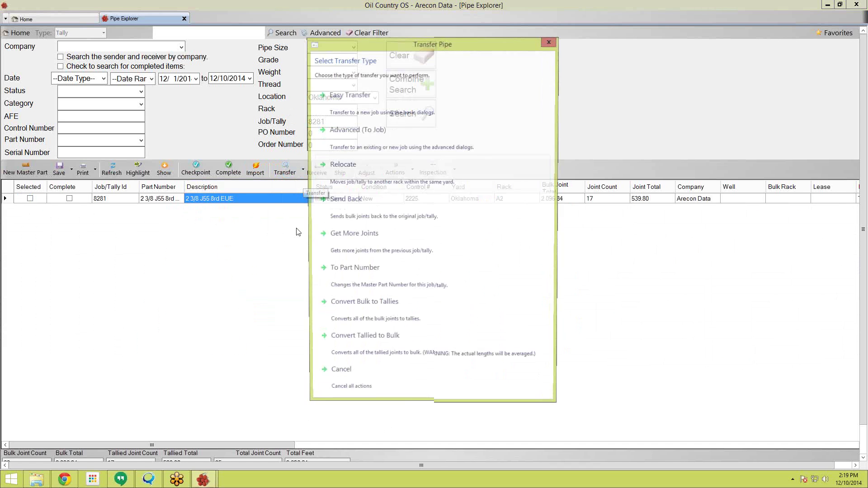
{"action": "left_click", "coordinate": [348, 175]}
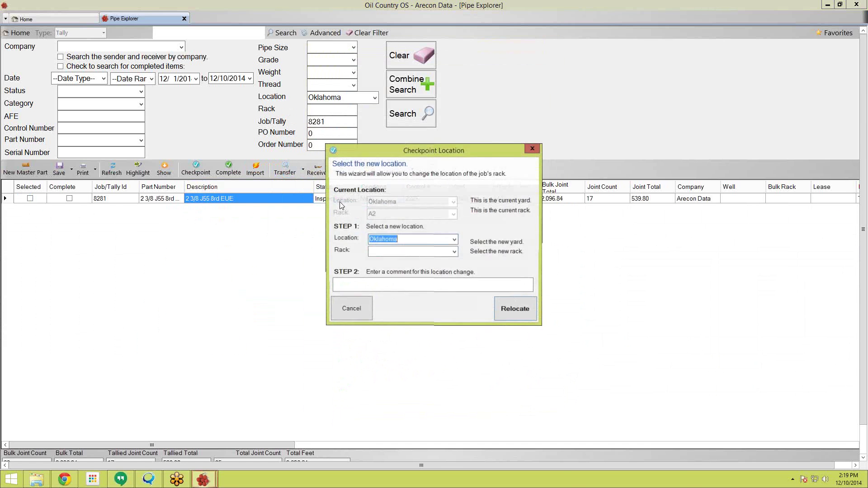
{"action": "left_click_drag", "start_coordinate": [423, 157], "coordinate": [390, 129]}
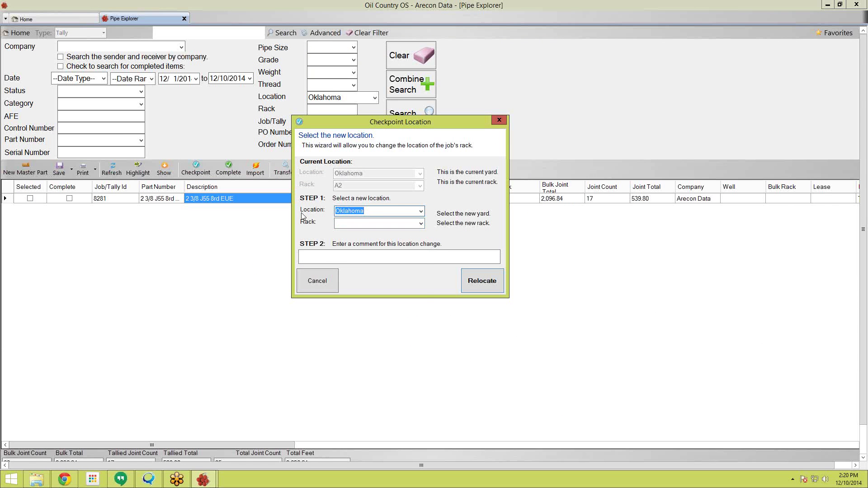
{"action": "left_click", "coordinate": [421, 223]}
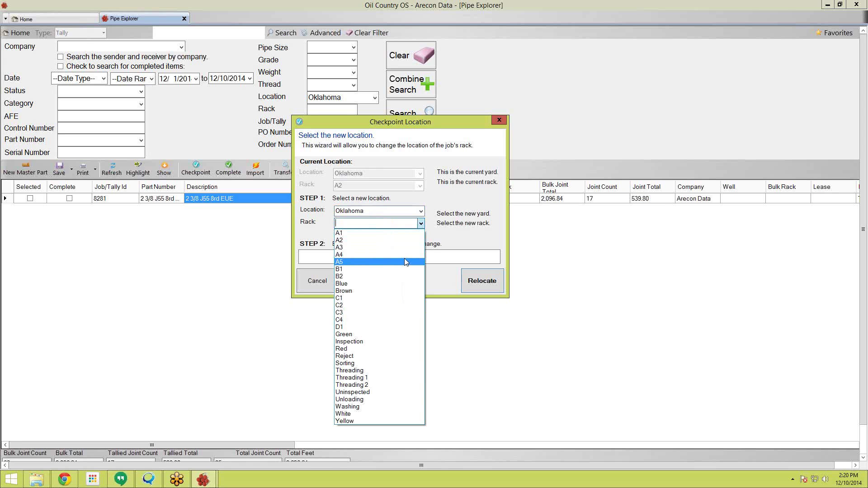
{"action": "left_click", "coordinate": [404, 255]}
{"action": "key", "text": "Tab"}
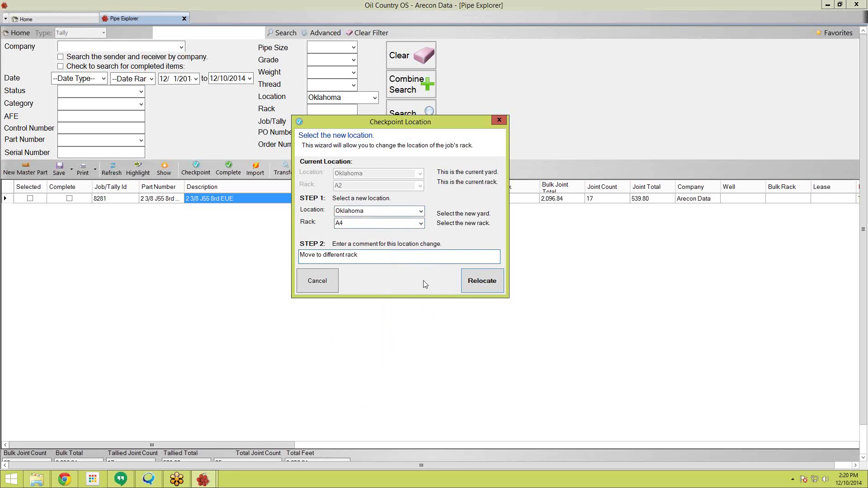
{"action": "left_click", "coordinate": [499, 288]}
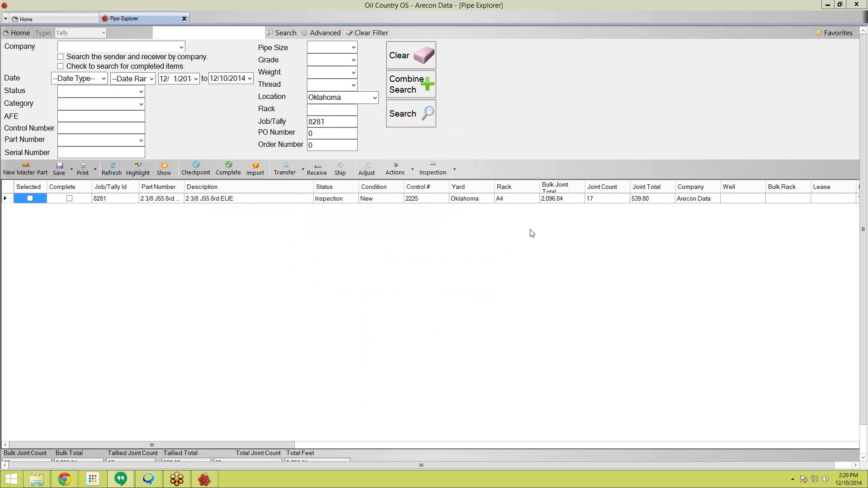
{"action": "left_click", "coordinate": [516, 201]}
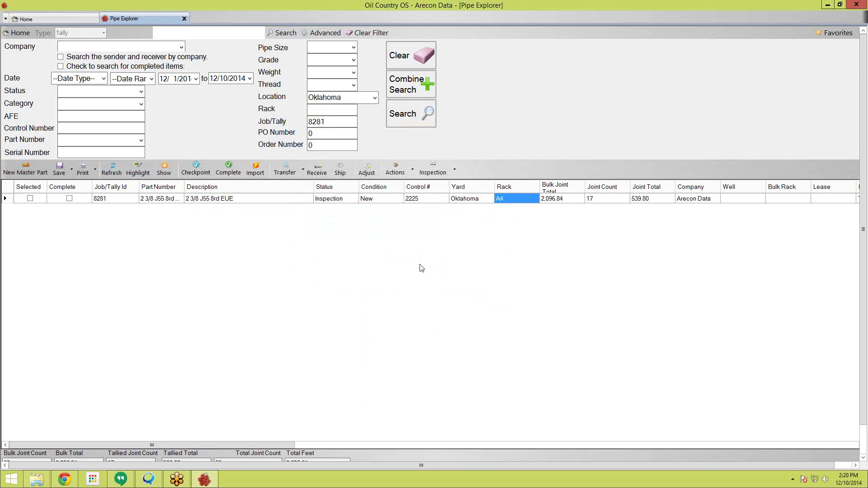
Step: Open the Transfer to Master Part dialog for job 8281 to view its part number selection, and close it without transferring
{"action": "left_click", "coordinate": [304, 172]}
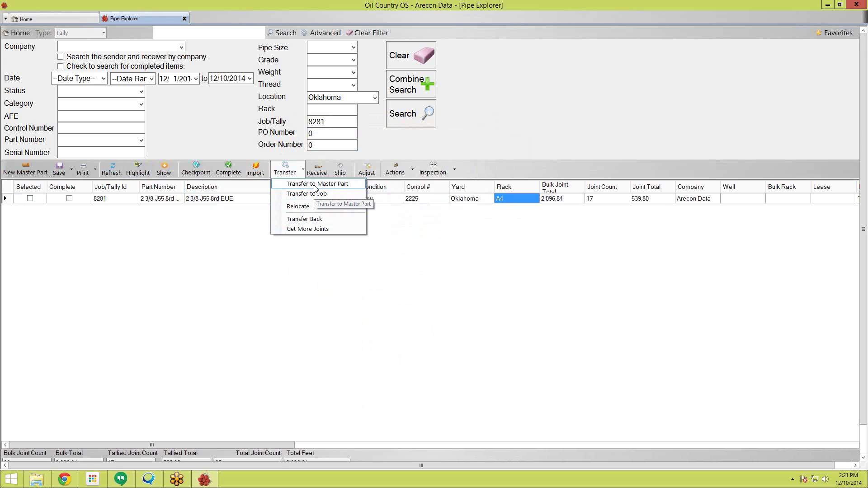
{"action": "left_click", "coordinate": [163, 199]}
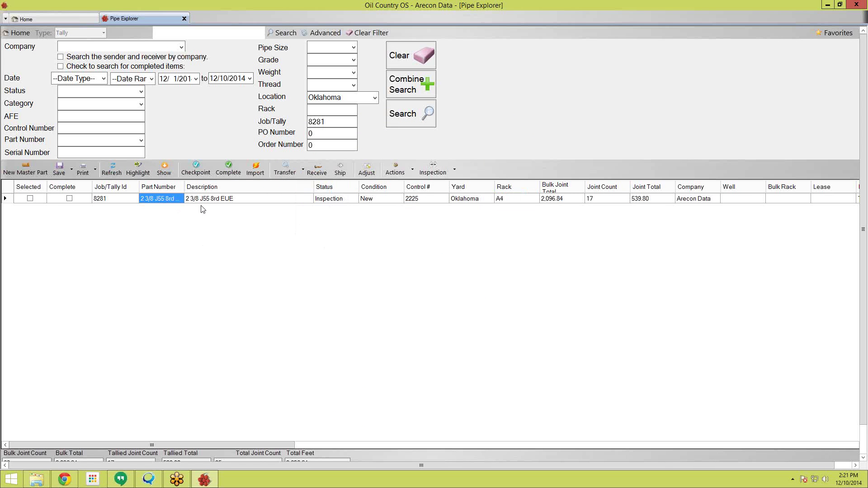
{"action": "left_click", "coordinate": [294, 173]}
{"action": "left_click", "coordinate": [294, 172]}
{"action": "left_click", "coordinate": [278, 200]}
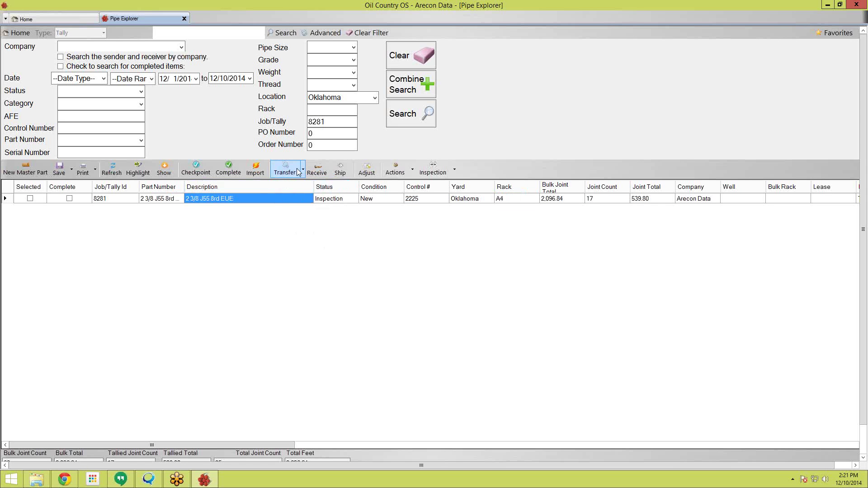
{"action": "left_click", "coordinate": [294, 173]}
{"action": "left_click", "coordinate": [294, 173]}
{"action": "left_click", "coordinate": [294, 173]}
{"action": "left_click", "coordinate": [306, 184]}
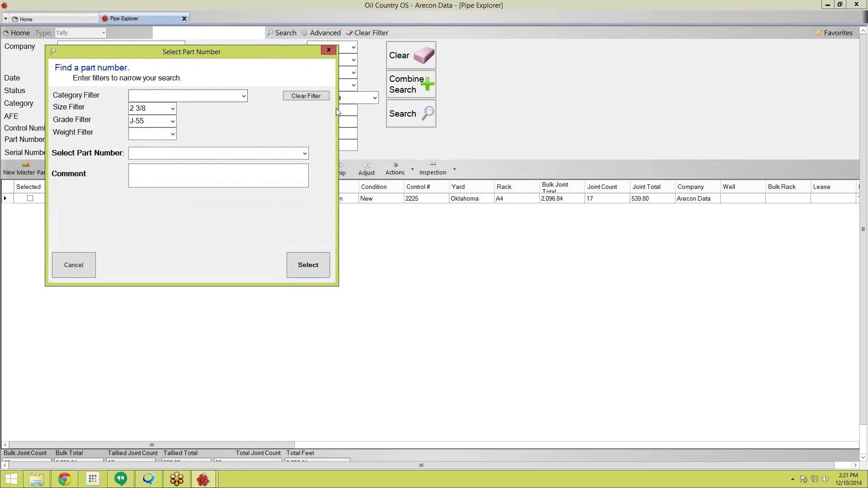
{"action": "left_click", "coordinate": [304, 154]}
{"action": "left_click", "coordinate": [335, 50]}
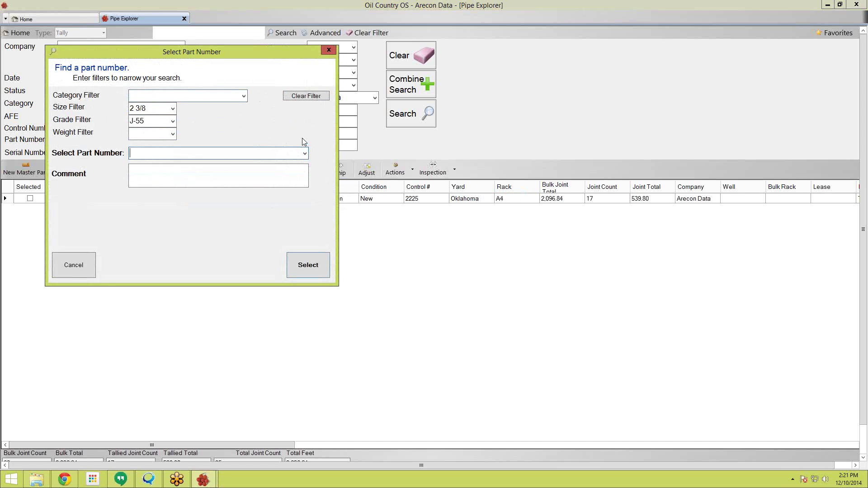
{"action": "left_click", "coordinate": [334, 49]}
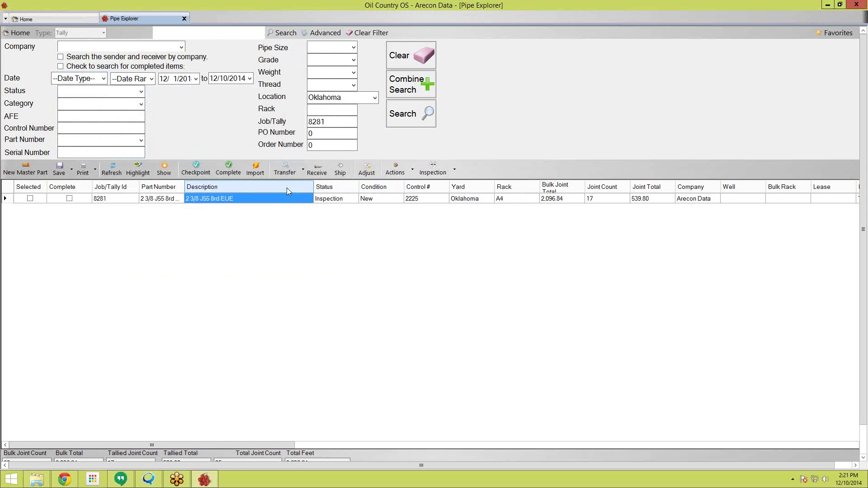
Step: Open the Adjust dialog for job 8281 to view the bulk and tallied joint options, and close it unchanged
{"action": "left_click", "coordinate": [303, 169]}
{"action": "left_click", "coordinate": [431, 263]}
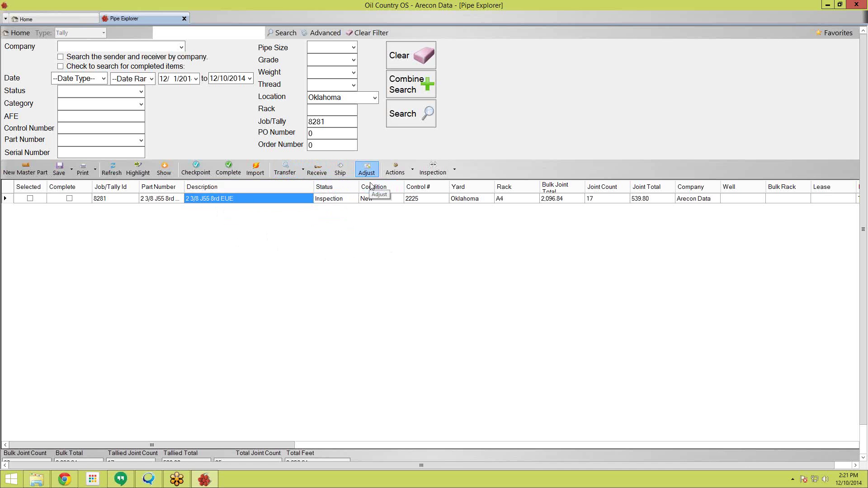
{"action": "left_click_drag", "start_coordinate": [387, 140], "coordinate": [395, 202]}
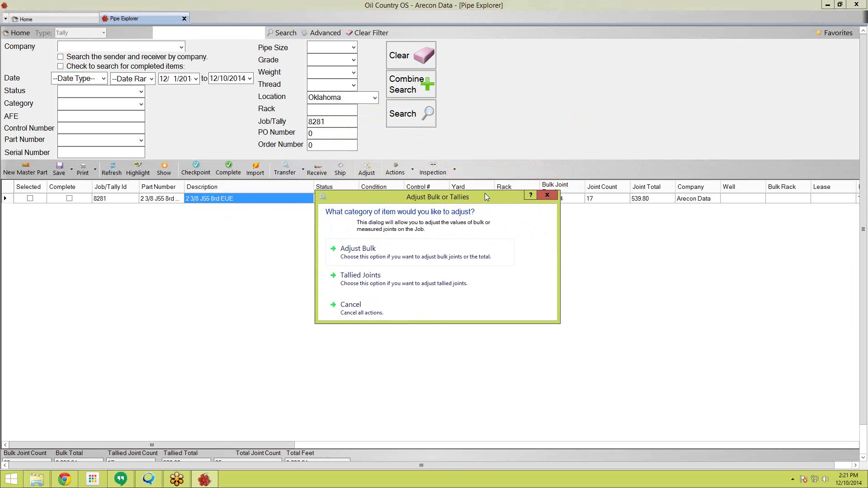
{"action": "left_click", "coordinate": [547, 195]}
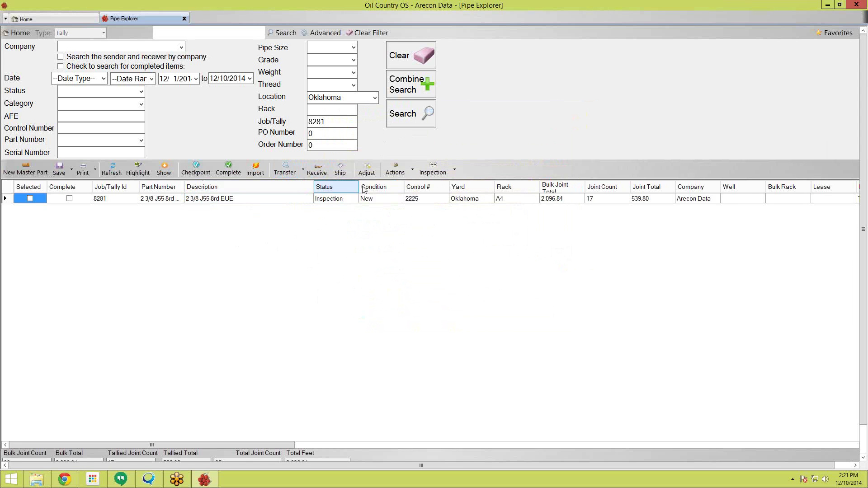
Step: Review the actions available for job 8281, such as the activity log and reconcile options, without choosing any
{"action": "left_click", "coordinate": [325, 204]}
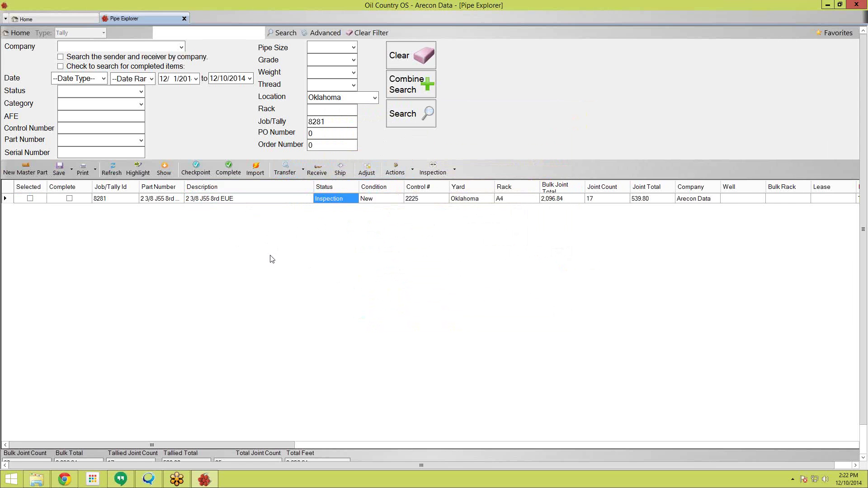
{"action": "left_click", "coordinate": [203, 202]}
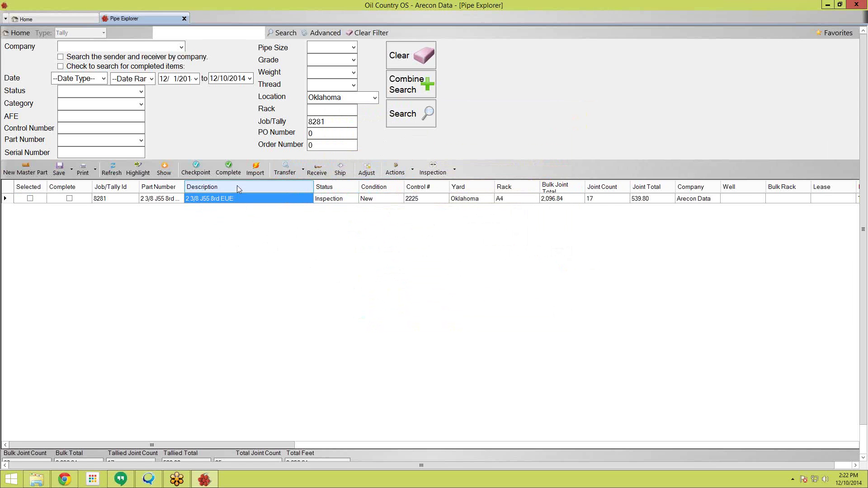
{"action": "right_click", "coordinate": [267, 195]}
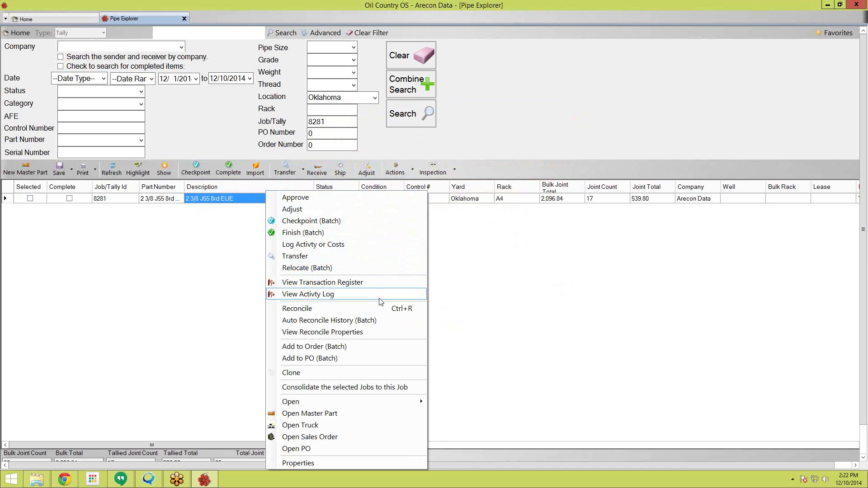
{"action": "left_click", "coordinate": [505, 292]}
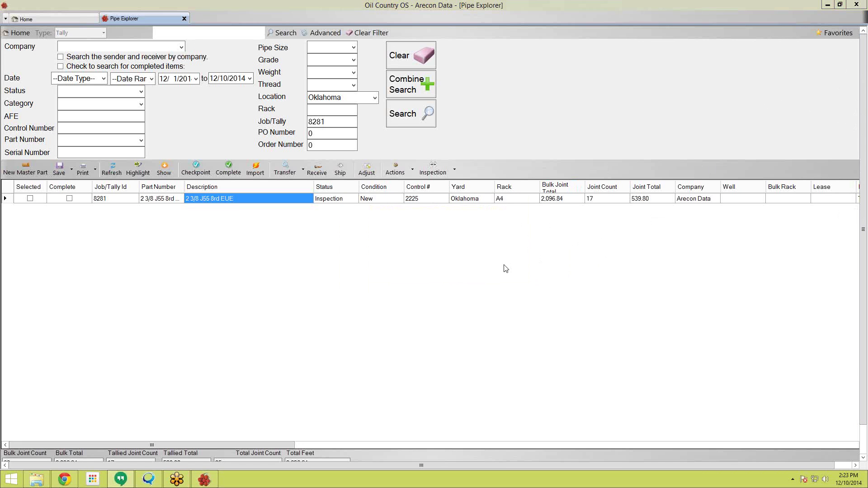
Step: Clear the search filters, search for jobs at the Oklahoma location and sort them by rack
{"action": "left_click", "coordinate": [415, 57]}
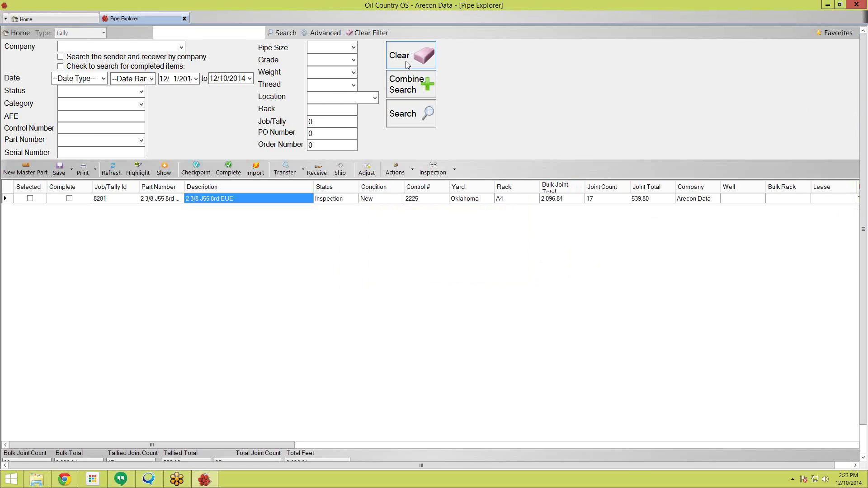
{"action": "left_click", "coordinate": [361, 99]}
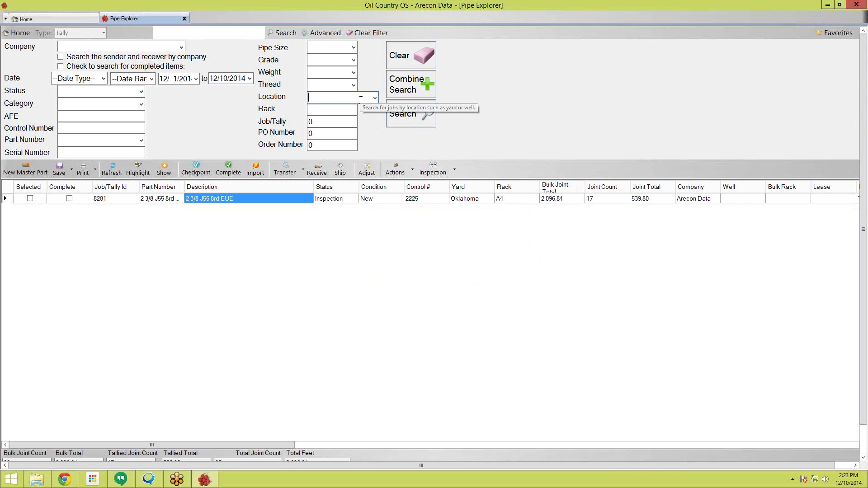
{"action": "type", "text": "Oklahoma"}
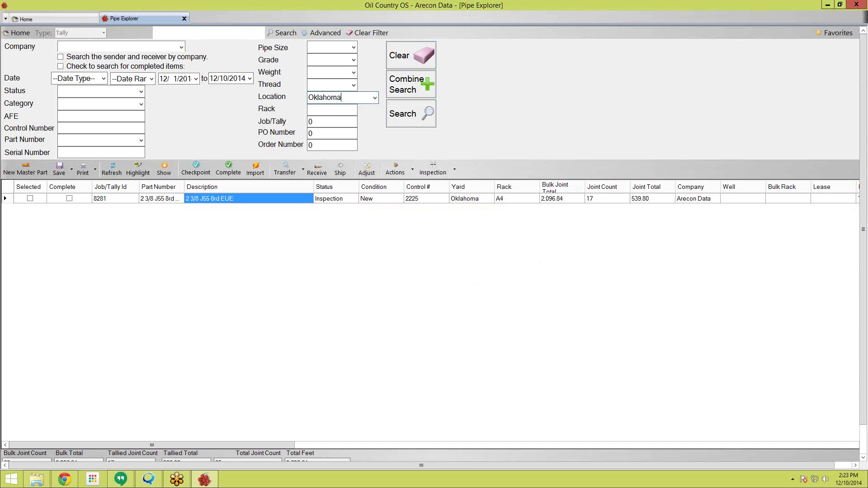
{"action": "left_click", "coordinate": [412, 117]}
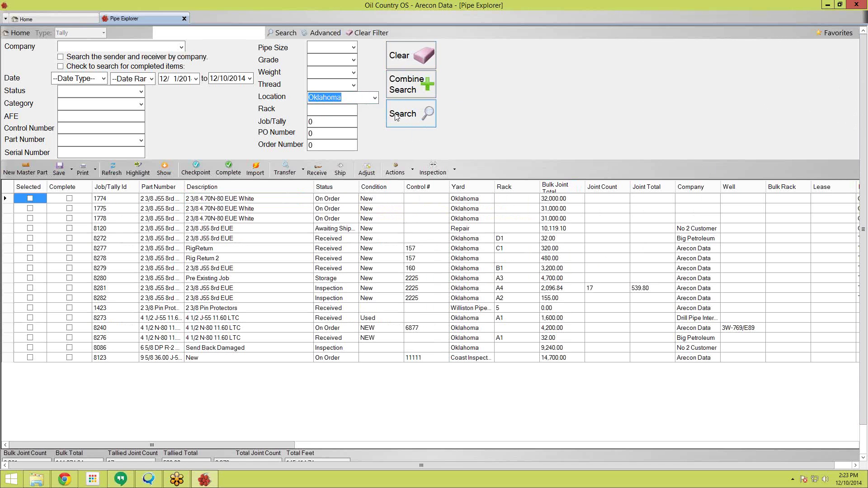
{"action": "left_click", "coordinate": [514, 189]}
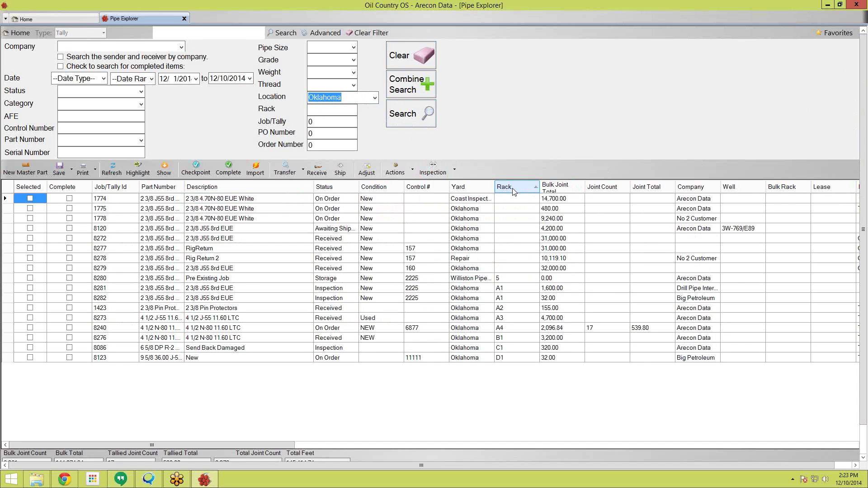
{"action": "left_click", "coordinate": [514, 190]}
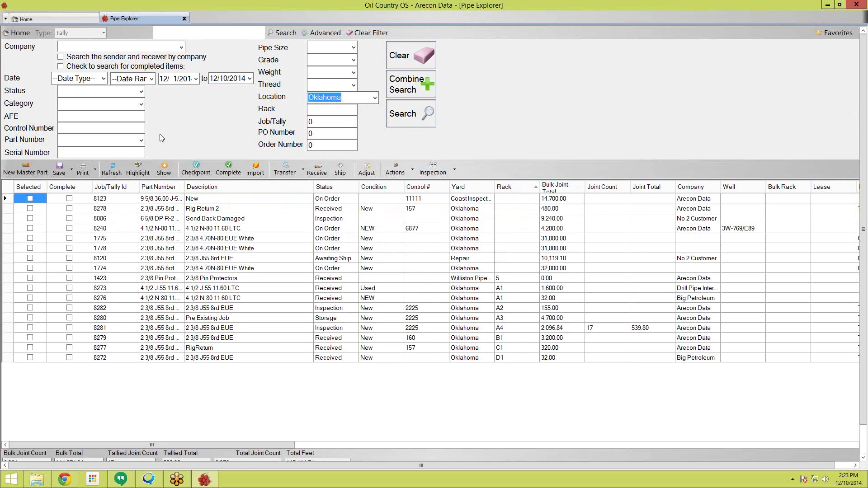
Step: Open the Inventory report category in the Report Manager and choose the first Rack Audit report under Auditing
{"action": "left_click", "coordinate": [59, 17]}
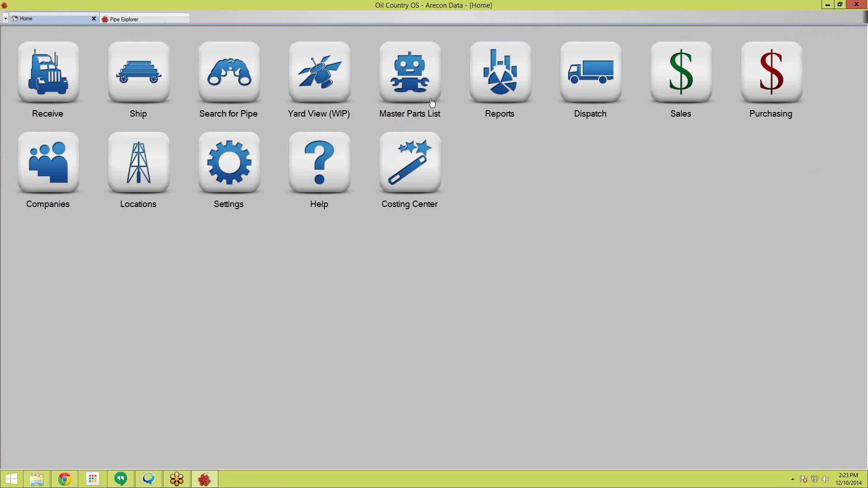
{"action": "left_click", "coordinate": [518, 90]}
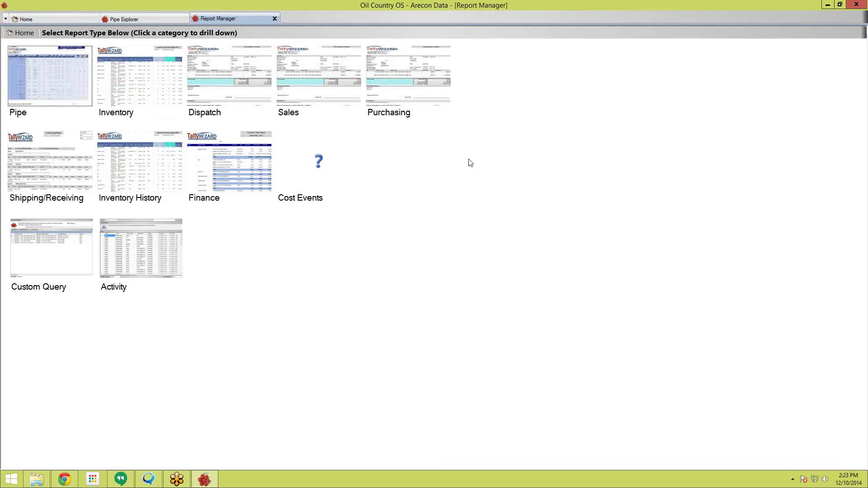
{"action": "mouse_move", "coordinate": [129, 85]}
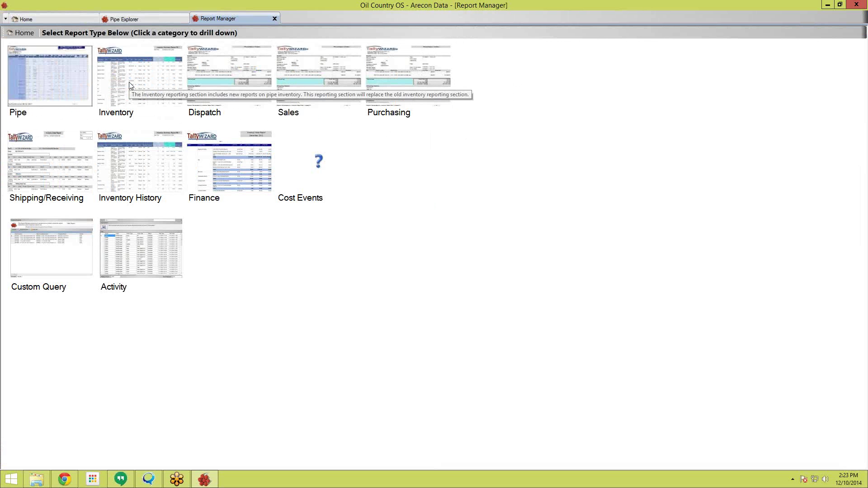
{"action": "left_click", "coordinate": [129, 83]}
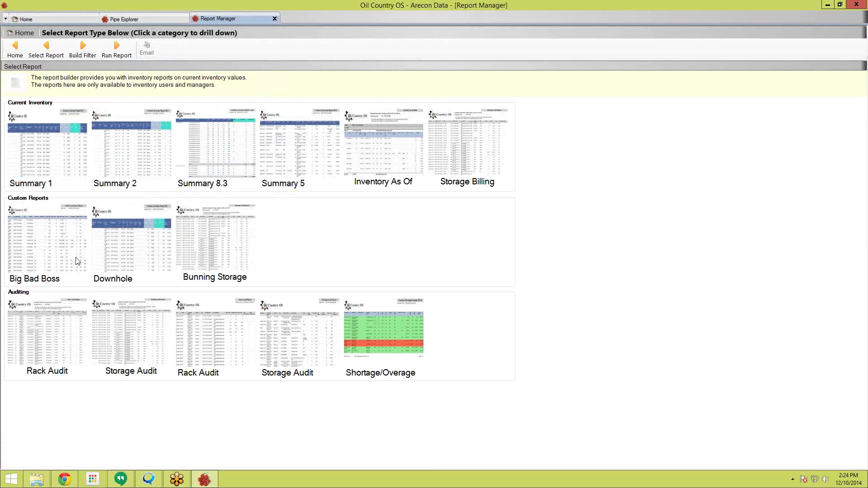
{"action": "mouse_move", "coordinate": [45, 350]}
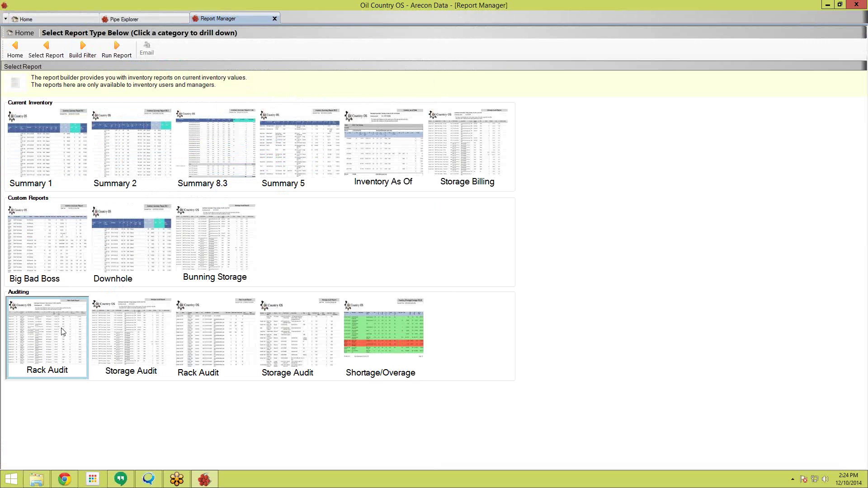
Step: Filter the Rack Audit report to the Oklahoma location and try to run it
{"action": "left_click", "coordinate": [87, 53]}
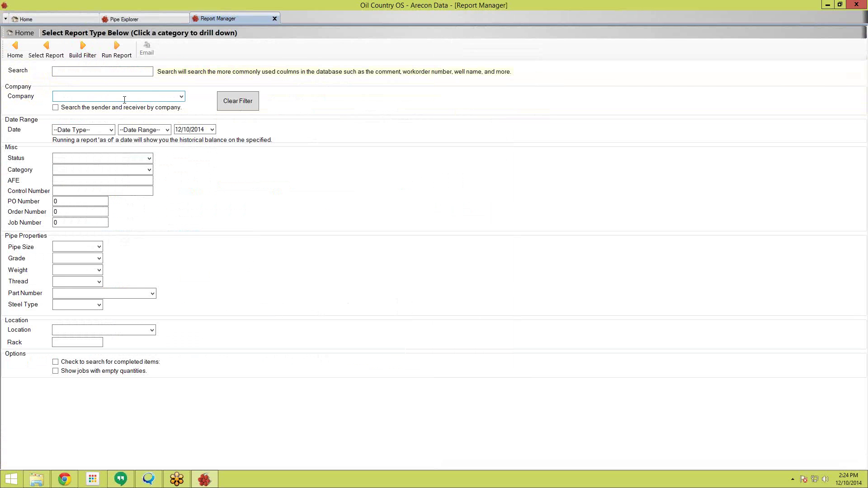
{"action": "left_click", "coordinate": [95, 330]}
{"action": "type", "text": "Oklahoa Well 12"}
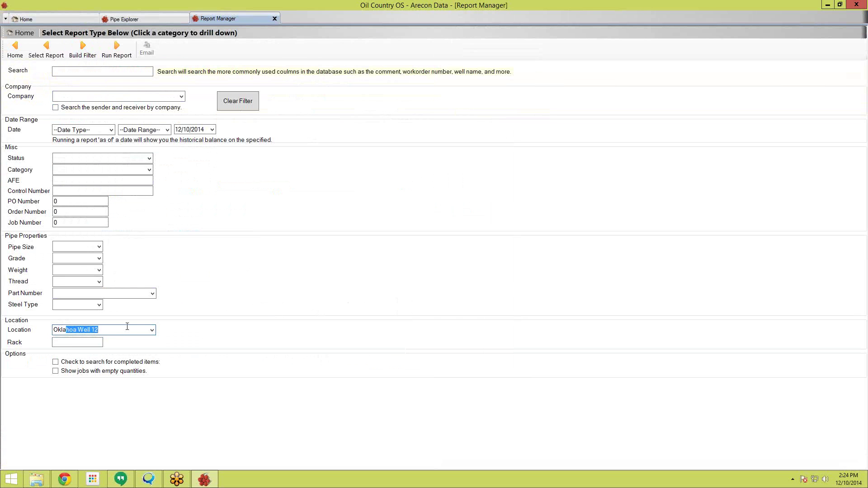
{"action": "left_click", "coordinate": [152, 330]}
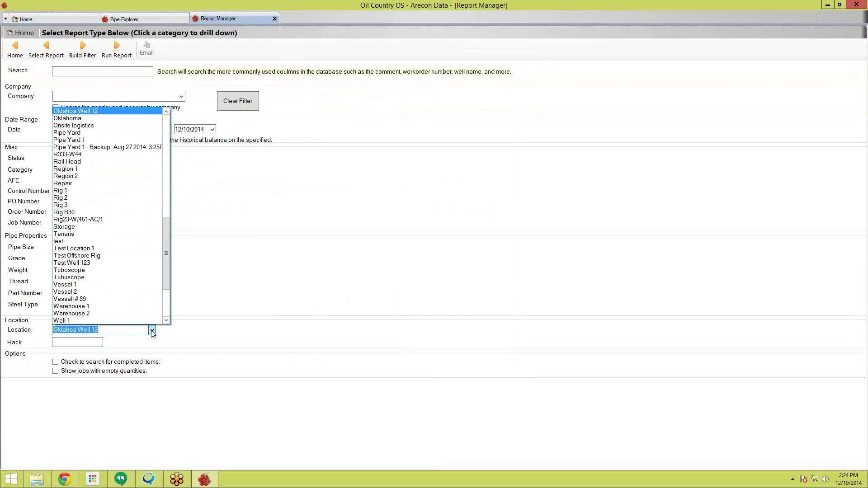
{"action": "left_click", "coordinate": [75, 119]}
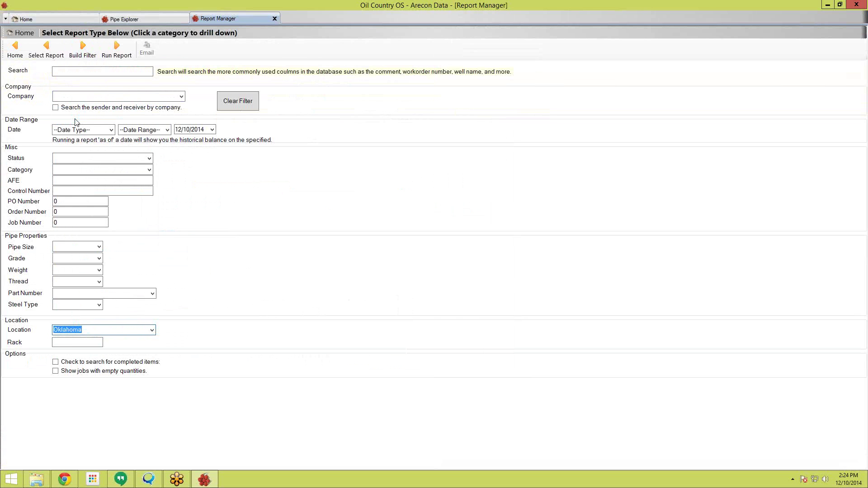
{"action": "left_click", "coordinate": [115, 52]}
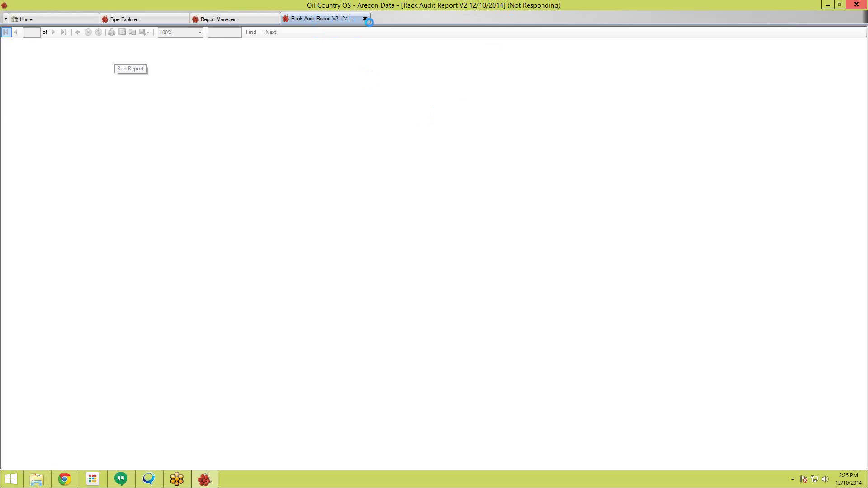
{"action": "mouse_move", "coordinate": [865, 41]}
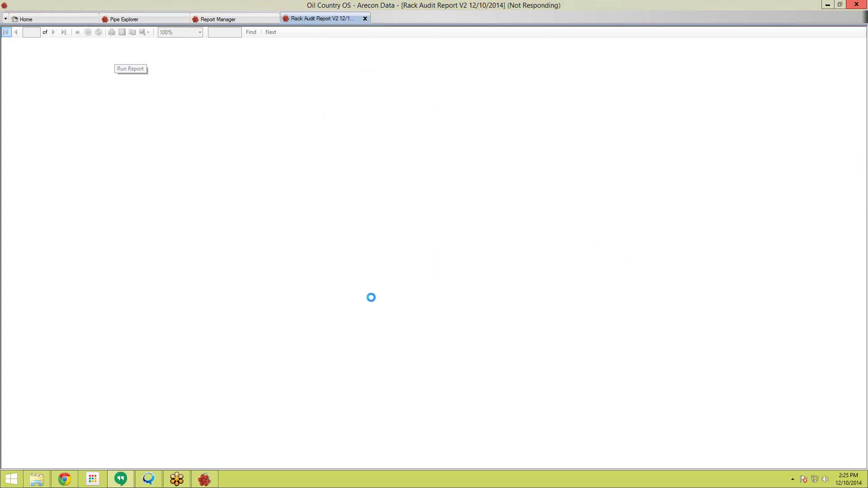
{"action": "left_click", "coordinate": [156, 21]}
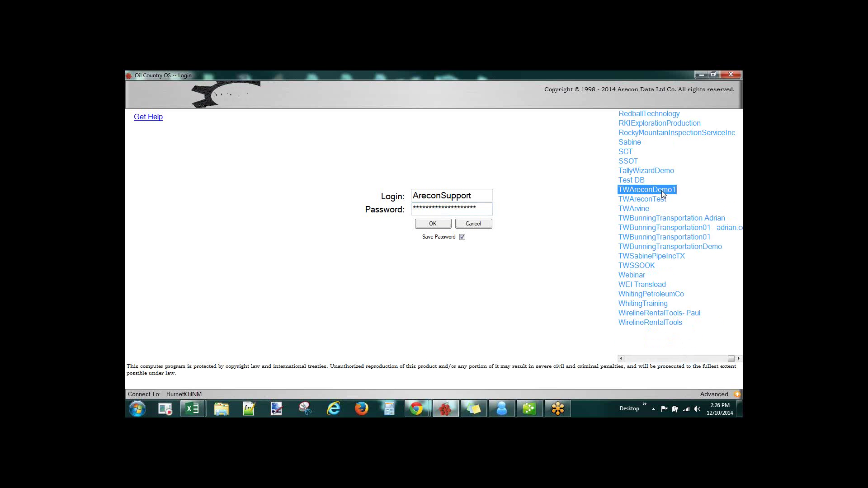
Step: Log in to the TWAreconDemo1 database and choose the first Rack Audit report under Auditing in the inventory reports
{"action": "key", "text": "Return"}
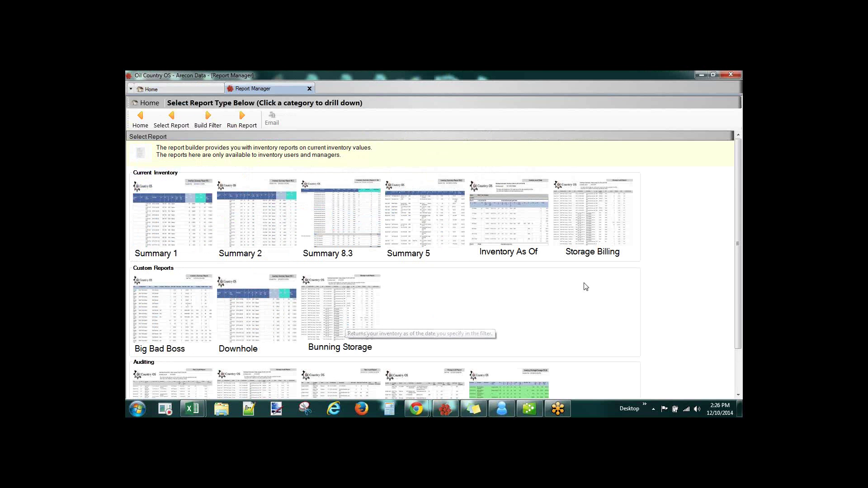
{"action": "scroll", "coordinate": [674, 285], "scroll_direction": "down", "scroll_amount": 2}
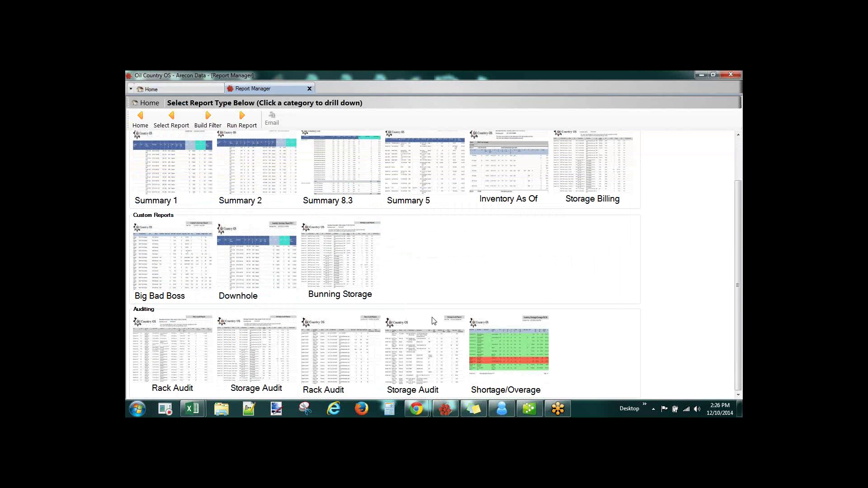
{"action": "left_click", "coordinate": [173, 354]}
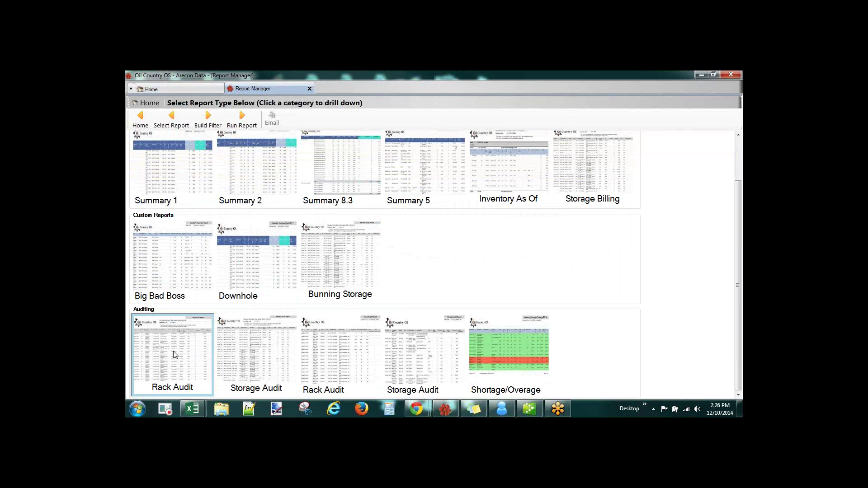
Step: Set the report filter's location to Oklahoma and try to run the Rack Audit report again
{"action": "left_click", "coordinate": [208, 122]}
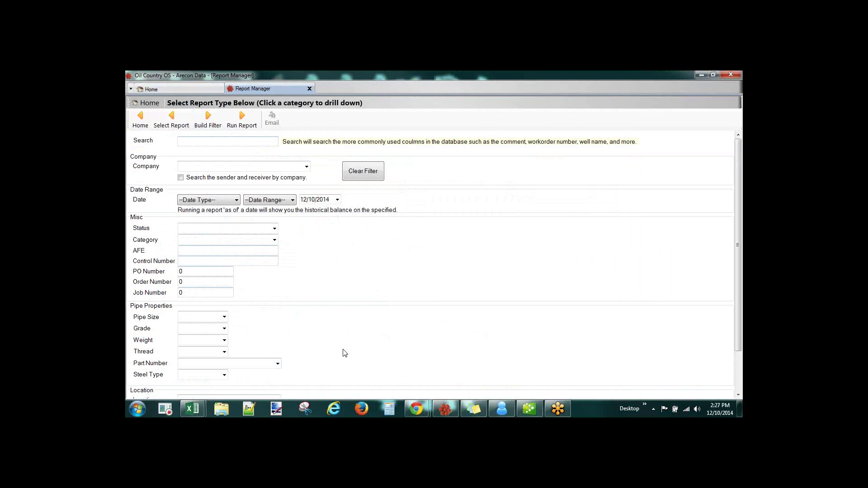
{"action": "scroll", "coordinate": [735, 294], "scroll_direction": "down", "scroll_amount": 1}
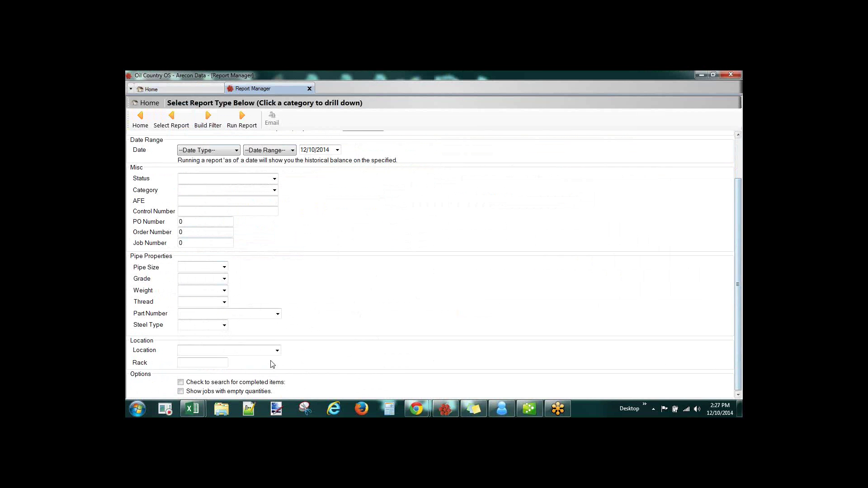
{"action": "left_click", "coordinate": [277, 351]}
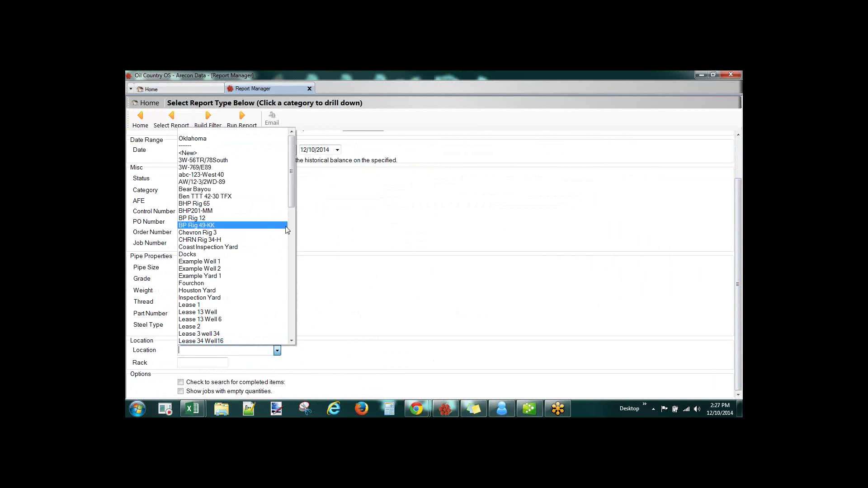
{"action": "left_click", "coordinate": [197, 139]}
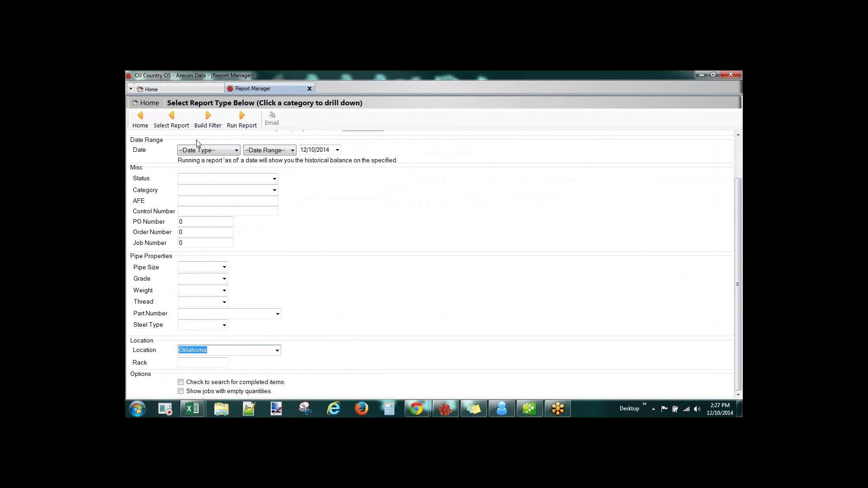
{"action": "left_click", "coordinate": [243, 124]}
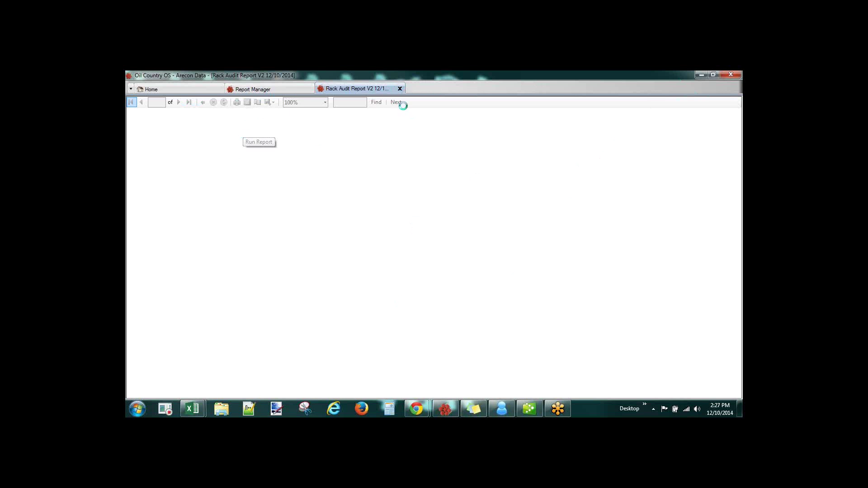
{"action": "mouse_move", "coordinate": [448, 413]}
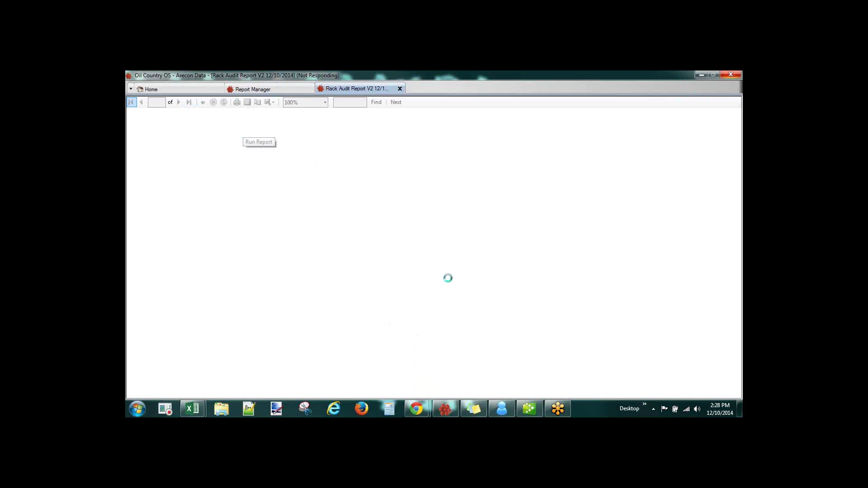
Step: Force the unresponsive Oil Country OS window to close
{"action": "right_click", "coordinate": [446, 412]}
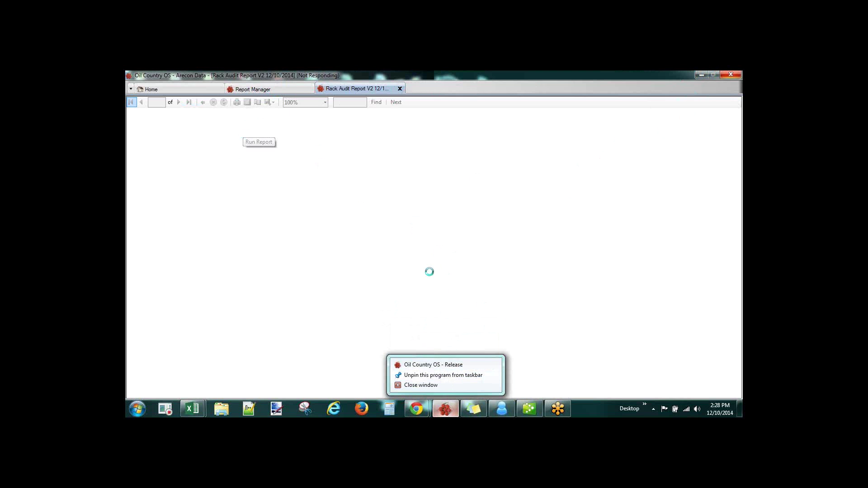
{"action": "left_click", "coordinate": [428, 272]}
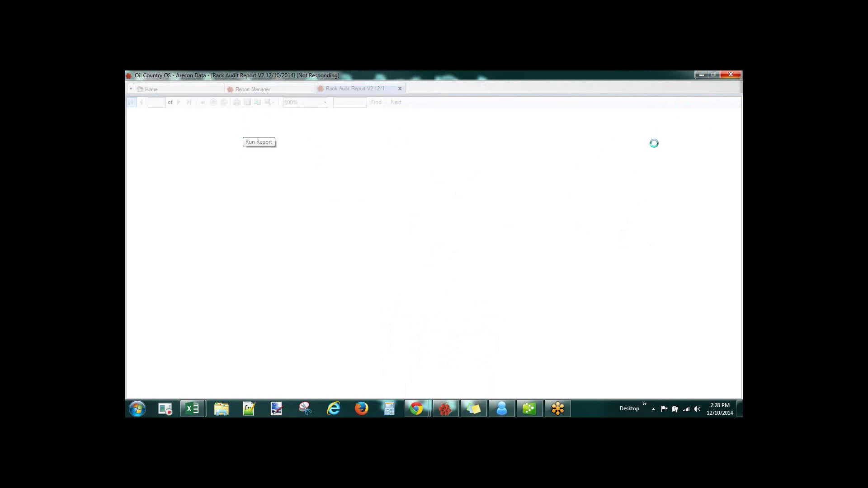
{"action": "mouse_move", "coordinate": [446, 412]}
{"action": "right_click", "coordinate": [445, 413]}
{"action": "left_click", "coordinate": [438, 386]}
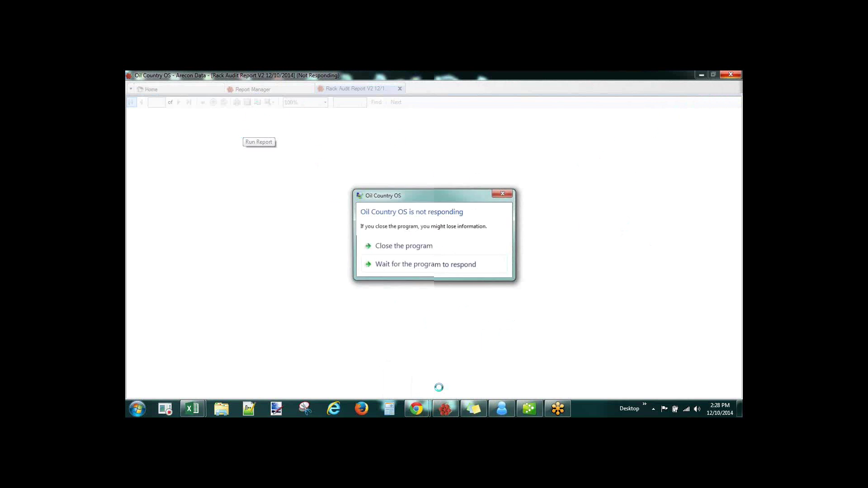
Step: Relaunch Oil Country OS and log in to the TWAreconDemo1 database
{"action": "left_click", "coordinate": [450, 413]}
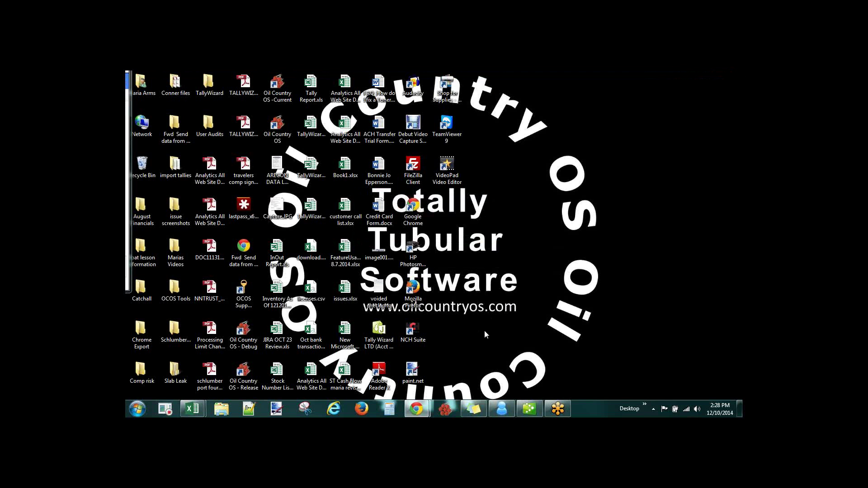
{"action": "left_click", "coordinate": [448, 412]}
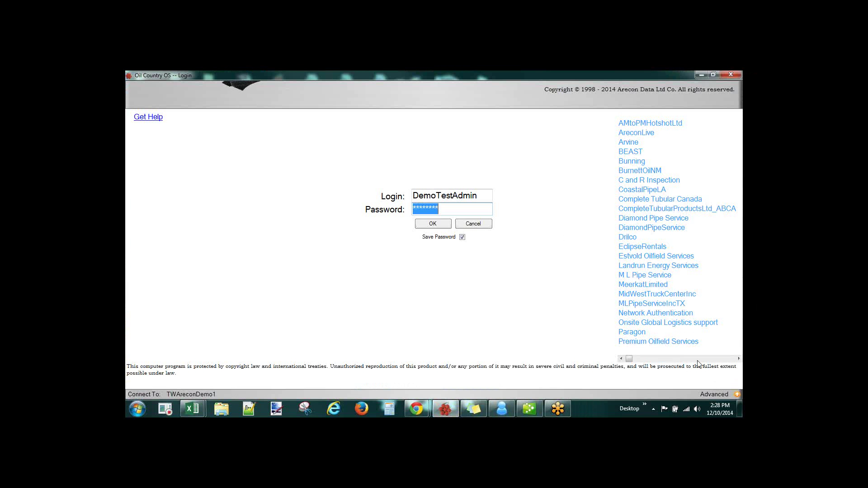
{"action": "scroll", "coordinate": [679, 228], "scroll_direction": "down", "scroll_amount": 10}
{"action": "left_click", "coordinate": [663, 188]}
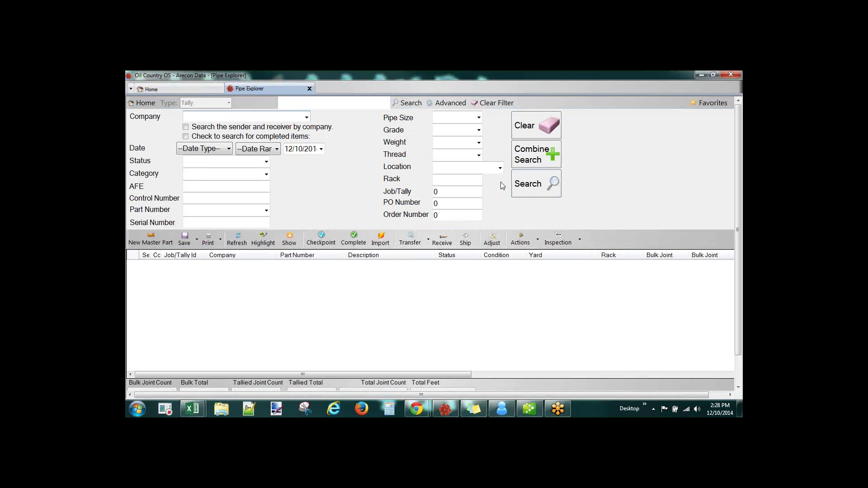
Step: Search Pipe Explorer for jobs at the Oklahoma location and sort them by rack
{"action": "left_click", "coordinate": [485, 169]}
{"action": "type", "text": "oklahoma"}
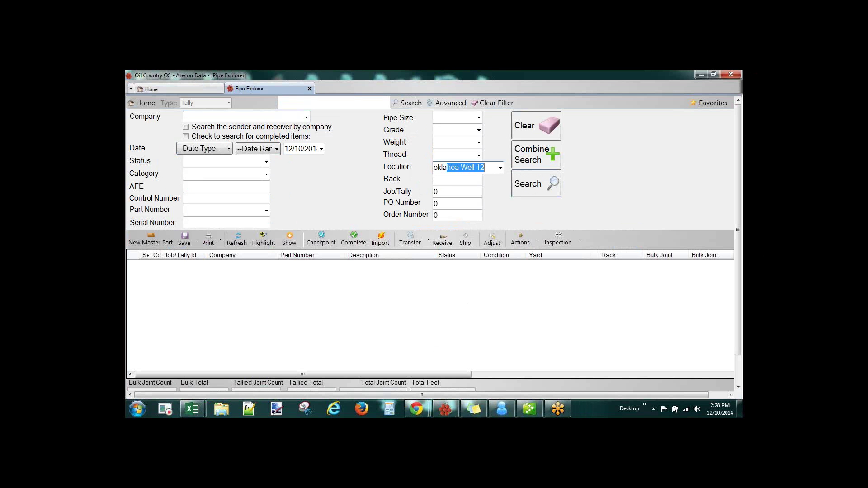
{"action": "key", "text": "Return"}
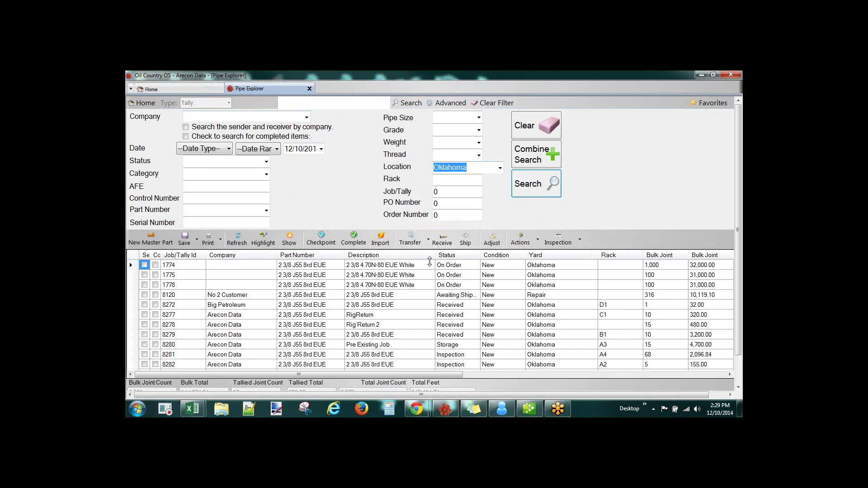
{"action": "left_click", "coordinate": [608, 255]}
{"action": "scroll", "coordinate": [610, 328], "scroll_direction": "down", "scroll_amount": 1}
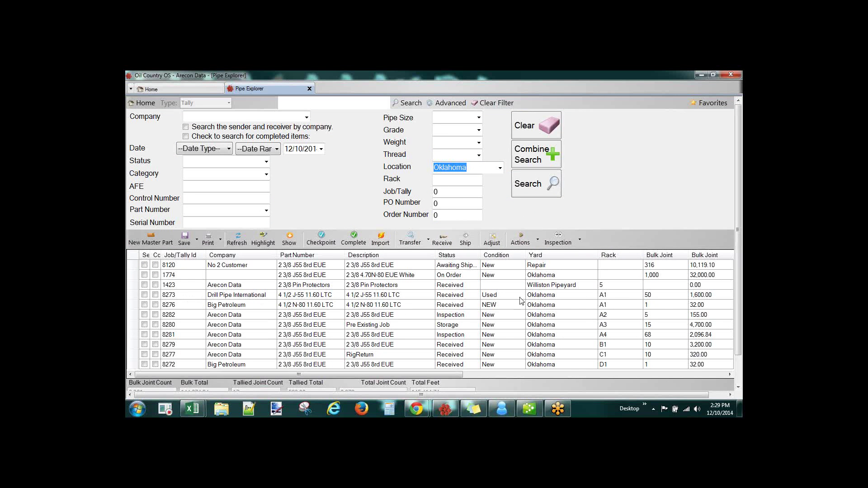
Step: Narrow the Oklahoma job search to the Storage status
{"action": "left_click", "coordinate": [267, 161]}
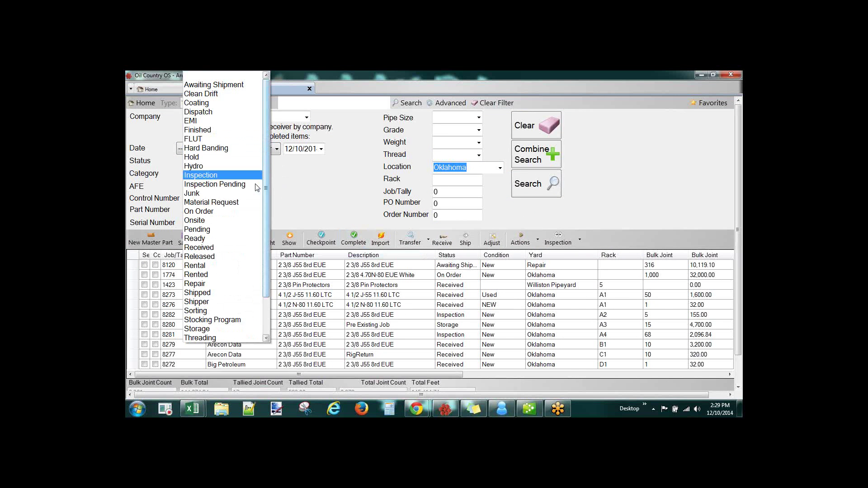
{"action": "left_click", "coordinate": [204, 330]}
{"action": "left_click", "coordinate": [537, 187]}
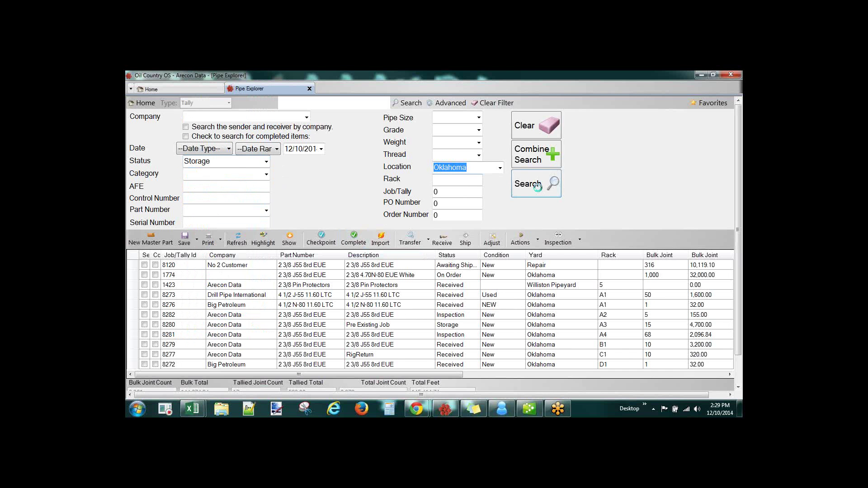
{"action": "left_click", "coordinate": [216, 161]}
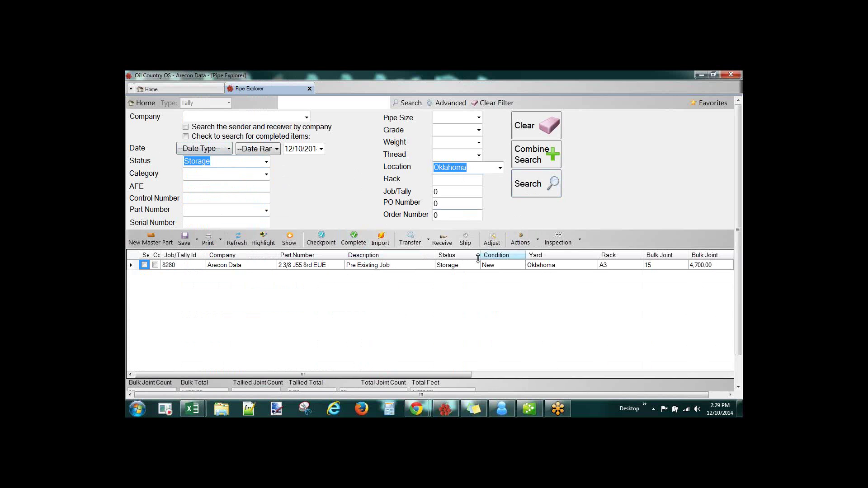
Step: Show the reconcile properties for the Pre Existing Job in the job list
{"action": "left_click", "coordinate": [410, 268]}
{"action": "right_click", "coordinate": [411, 268]}
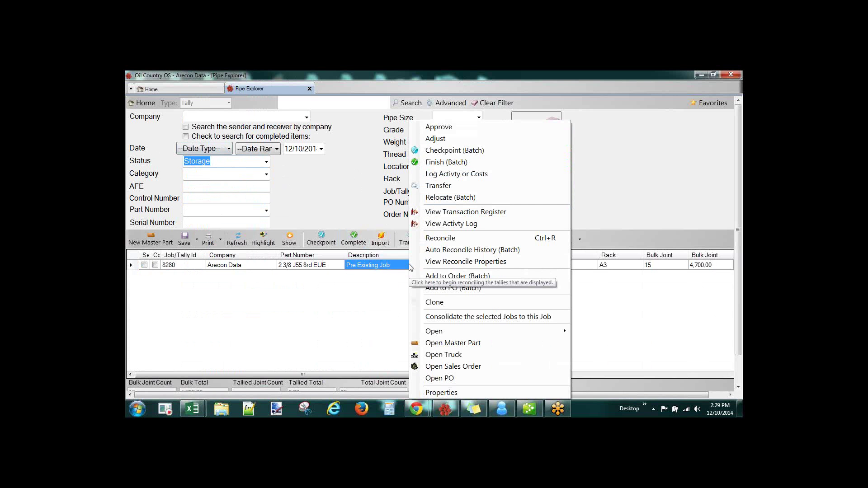
{"action": "left_click", "coordinate": [485, 263]}
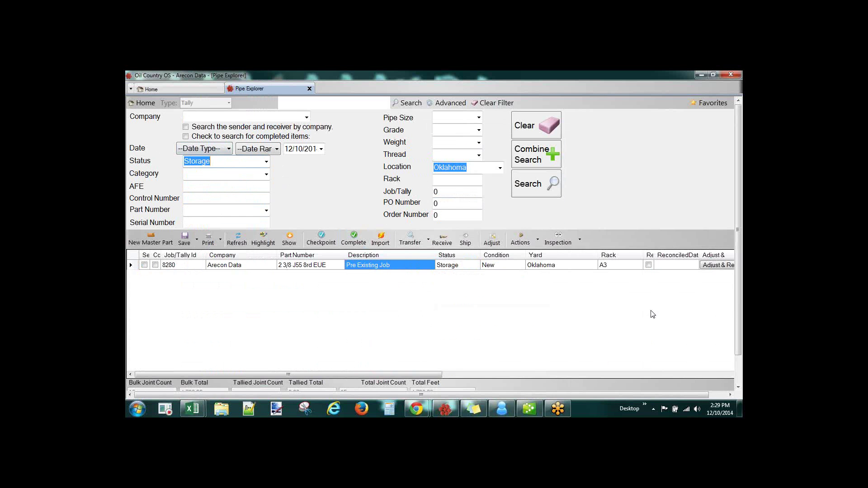
Step: Rearrange the job list so the Adjust & Reconcile and bulk joint count columns sit between Yard and Rack
{"action": "left_click_drag", "start_coordinate": [432, 377], "coordinate": [511, 377]}
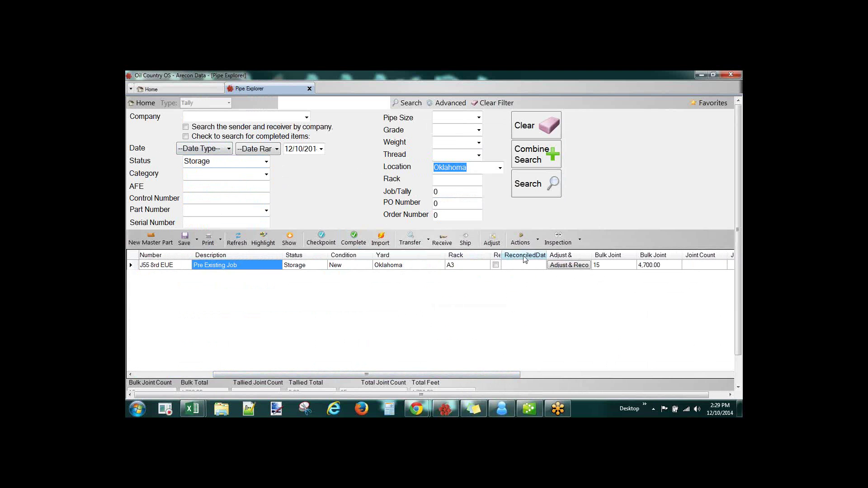
{"action": "left_click_drag", "start_coordinate": [439, 258], "coordinate": [441, 258]}
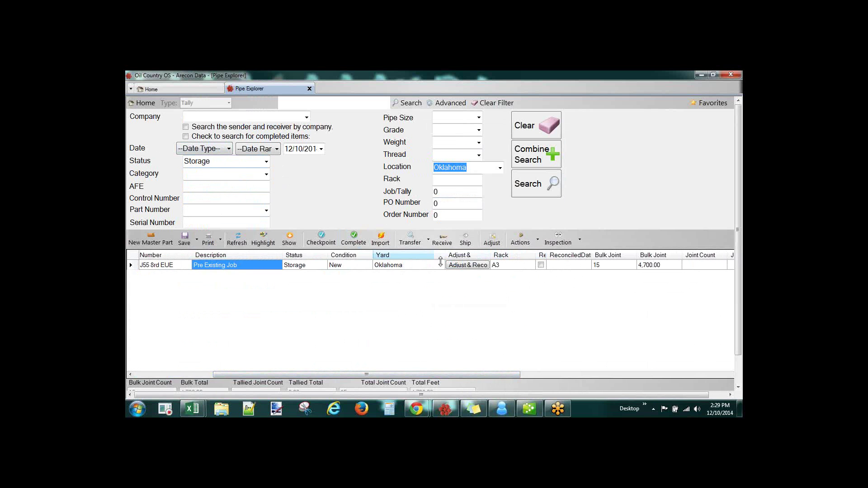
{"action": "left_click_drag", "start_coordinate": [541, 257], "coordinate": [499, 256]}
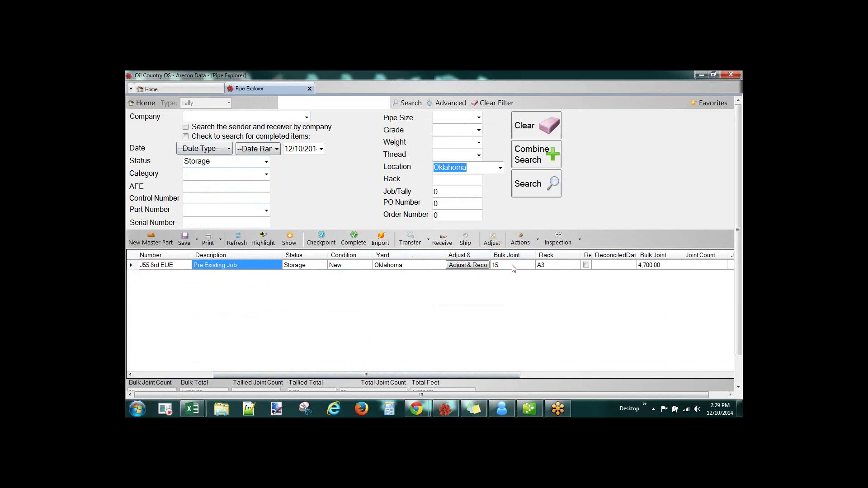
Step: Reconcile the Pre Existing Job by setting its current balance to 16 joints and 511 total feet
{"action": "left_click", "coordinate": [481, 267]}
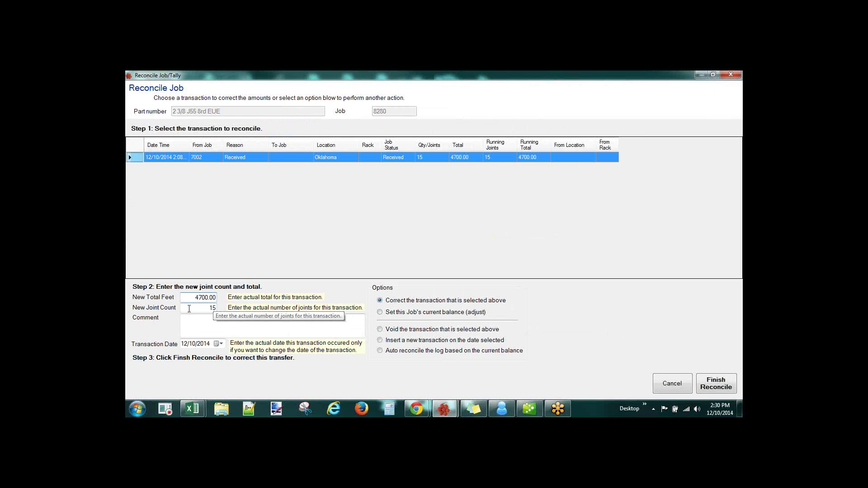
{"action": "left_click", "coordinate": [392, 317]}
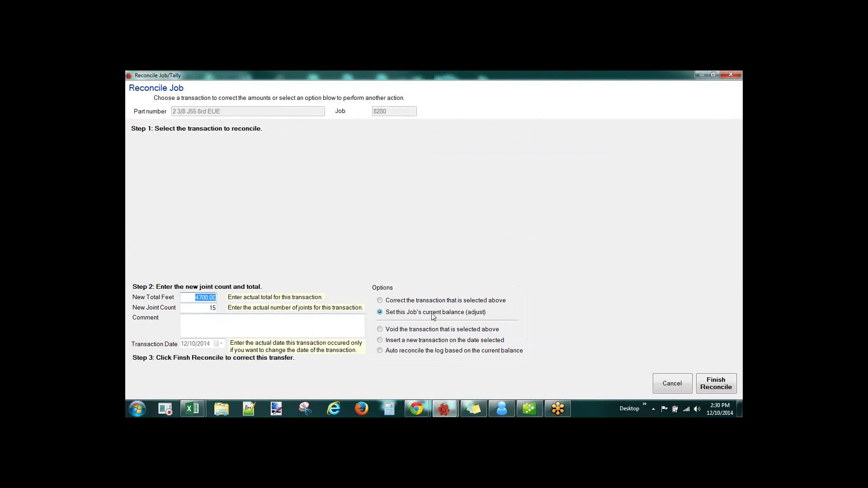
{"action": "left_click", "coordinate": [210, 309]}
{"action": "double_click", "coordinate": [210, 309]}
{"action": "type", "text": "1"}
{"action": "left_click_drag", "start_coordinate": [189, 298], "coordinate": [224, 296]}
{"action": "type", "text": "5"}
{"action": "left_click", "coordinate": [233, 322]}
{"action": "left_click", "coordinate": [726, 387]}
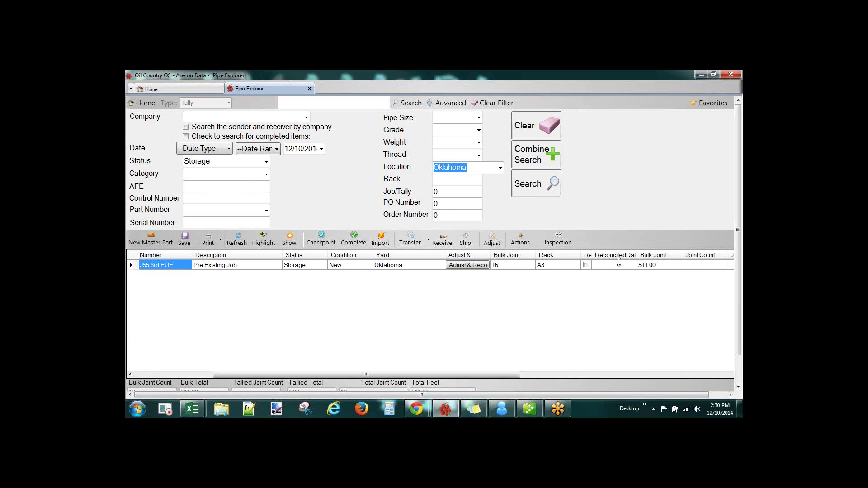
Step: Check the Pre Existing Job's bulk joint values and mark the job as reconciled
{"action": "left_click", "coordinate": [497, 267]}
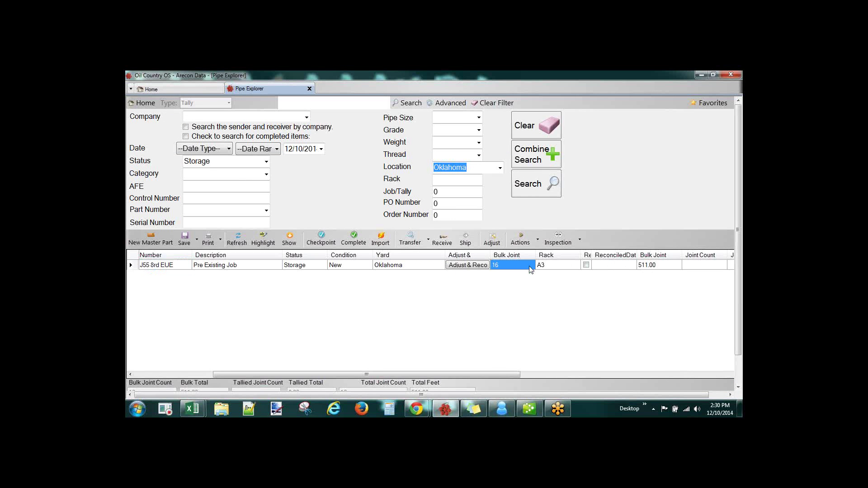
{"action": "left_click", "coordinate": [658, 267]}
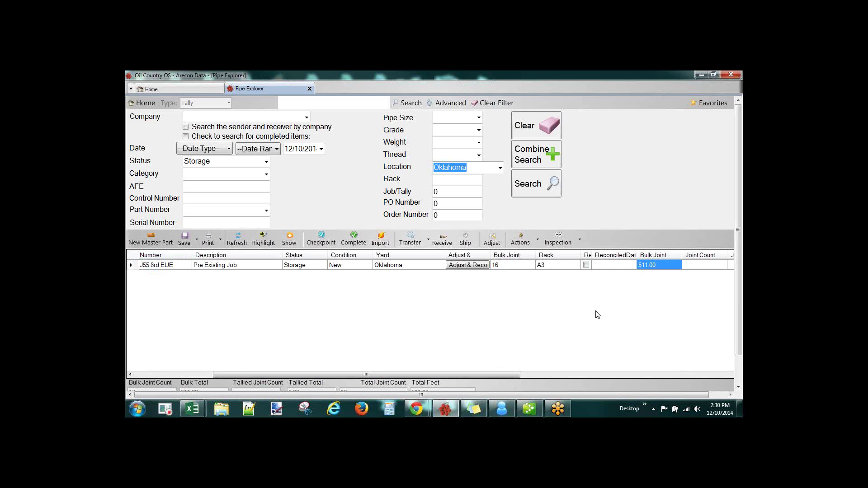
{"action": "left_click", "coordinate": [586, 265]}
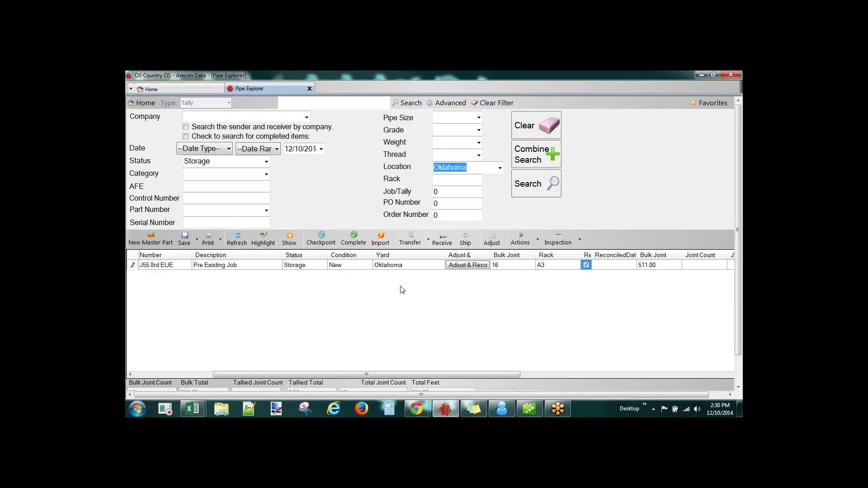
Step: Clear the search criteria, search for all jobs at the Oklahoma location, and sort them by rack
{"action": "left_click", "coordinate": [530, 126]}
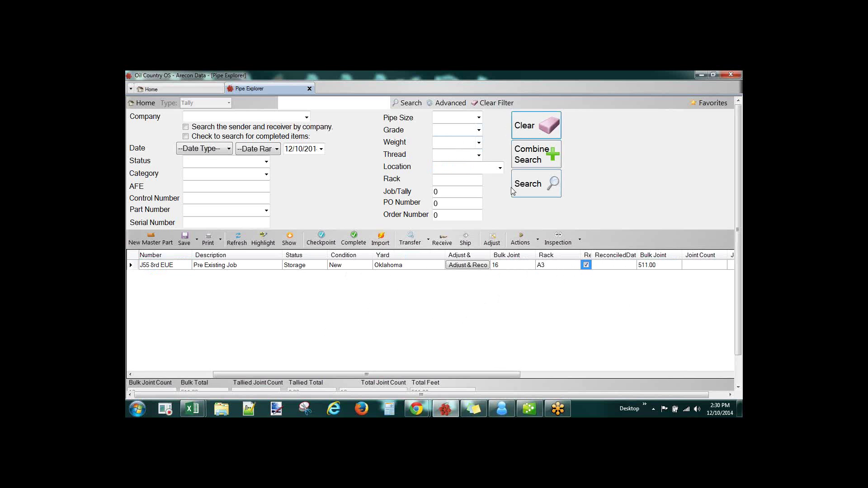
{"action": "left_click", "coordinate": [474, 168]}
{"action": "type", "text": "oka"}
{"action": "key", "text": "BackSpace"}
{"action": "type", "text": "lahoma"}
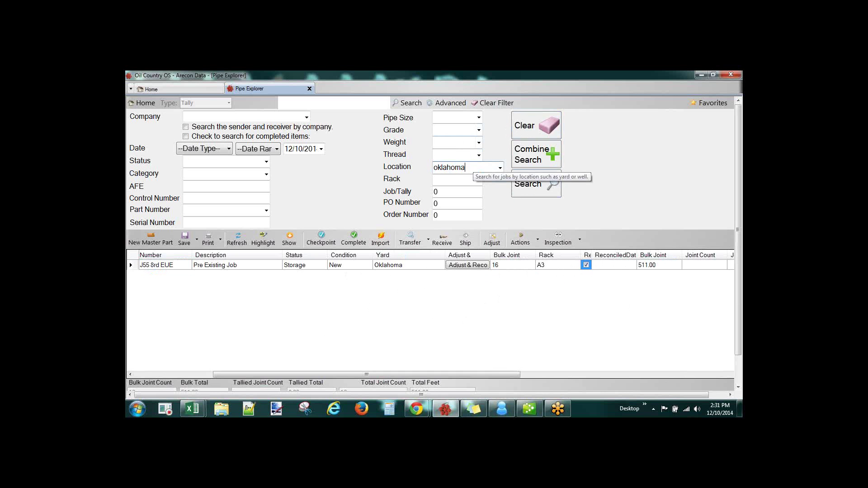
{"action": "left_click", "coordinate": [528, 184]}
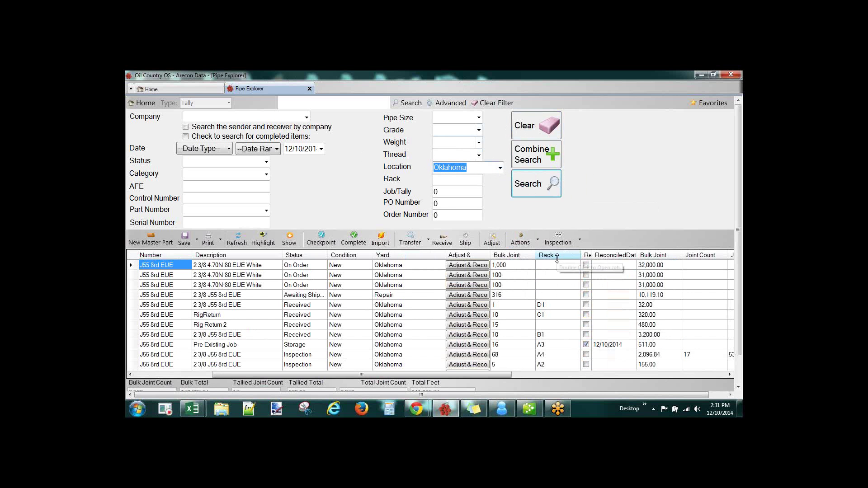
{"action": "left_click", "coordinate": [557, 255]}
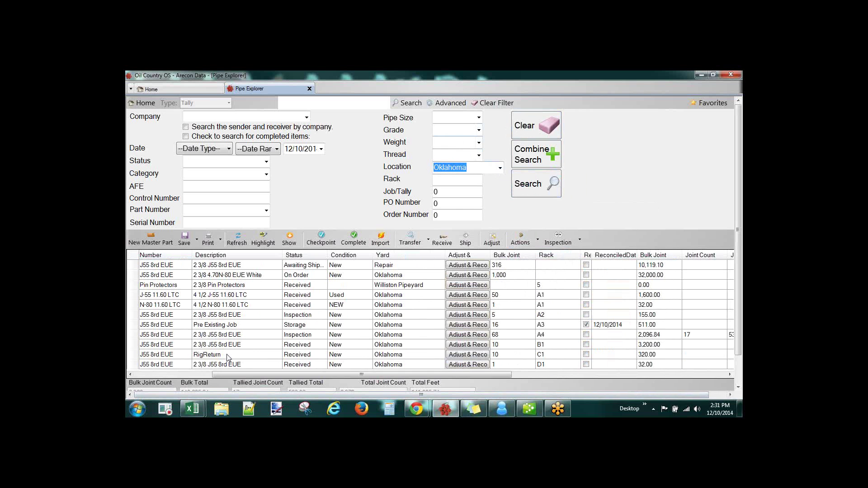
Step: Adjust the current balance of the RigReturn job in rack C1 to 9 joints and 283.5 total feet
{"action": "left_click_drag", "start_coordinate": [264, 373], "coordinate": [207, 374]}
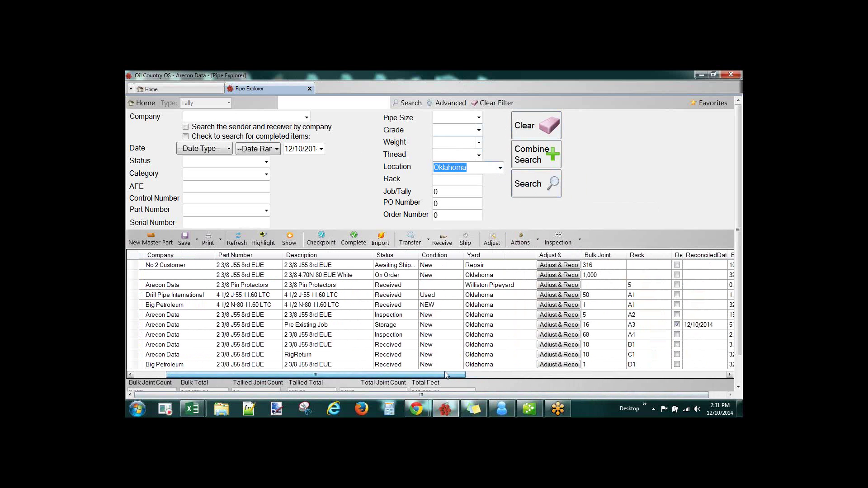
{"action": "left_click", "coordinate": [573, 356]}
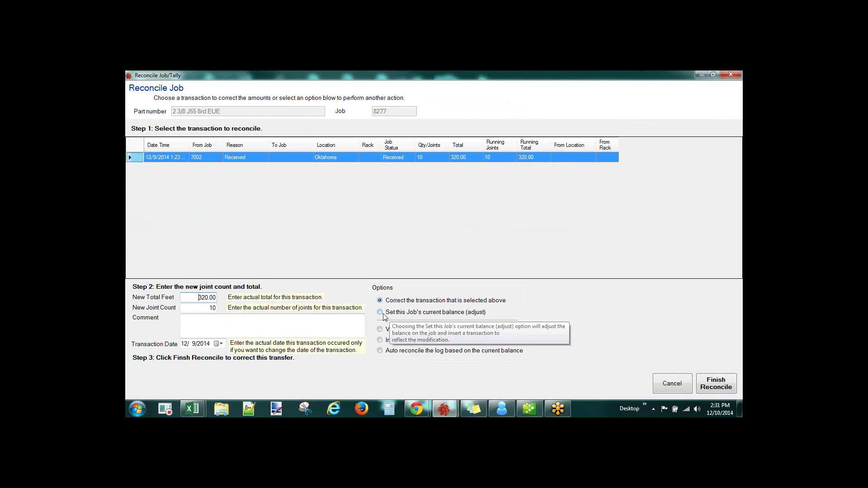
{"action": "left_click", "coordinate": [383, 314]}
{"action": "key", "text": "Tab"}
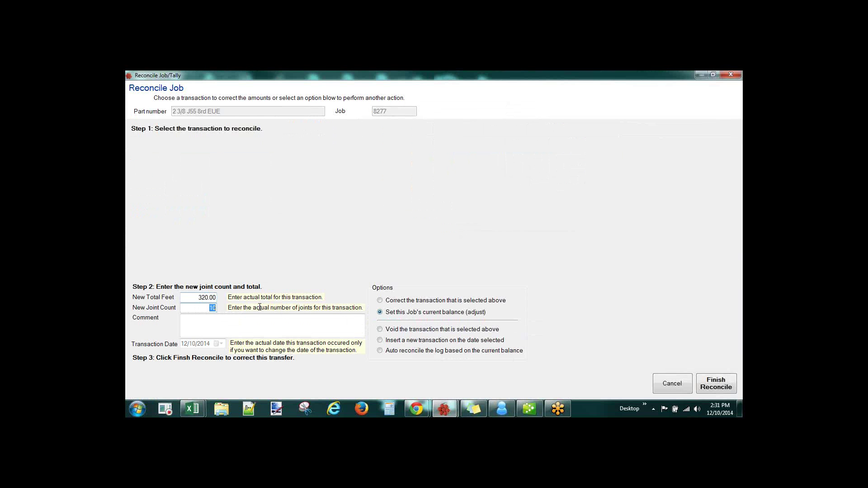
{"action": "type", "text": "9"}
{"action": "double_click", "coordinate": [197, 298]}
{"action": "type", "text": "283.5"}
Step: Add the comment "Correct joint count" to the RigReturn adjustment and finish the reconcile
{"action": "left_click", "coordinate": [207, 325]}
{"action": "type", "text": "Correect"}
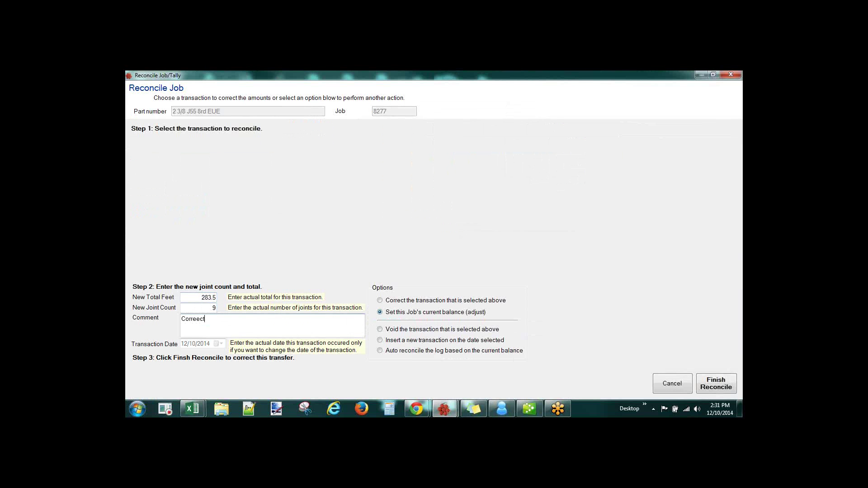
{"action": "key", "text": "BackSpace"}
{"action": "key", "text": "BackSpace"}
{"action": "key", "text": "BackSpace"}
{"action": "type", "text": "ct joint count"}
{"action": "left_click", "coordinate": [717, 384]}
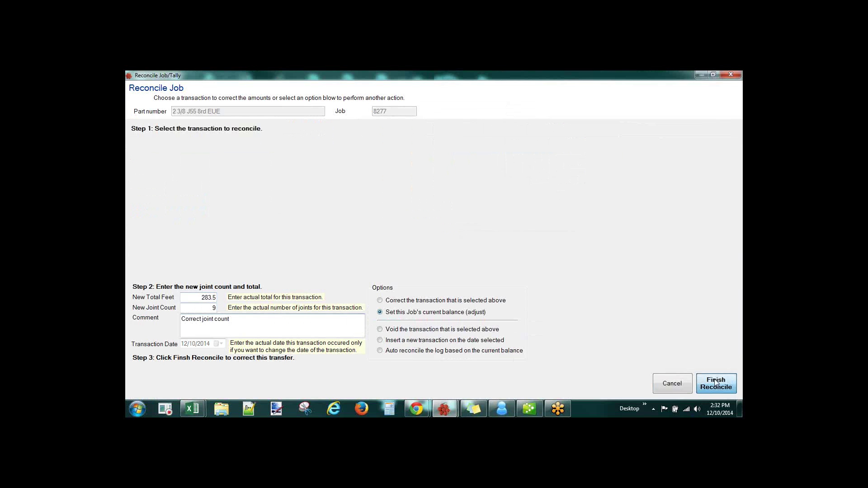
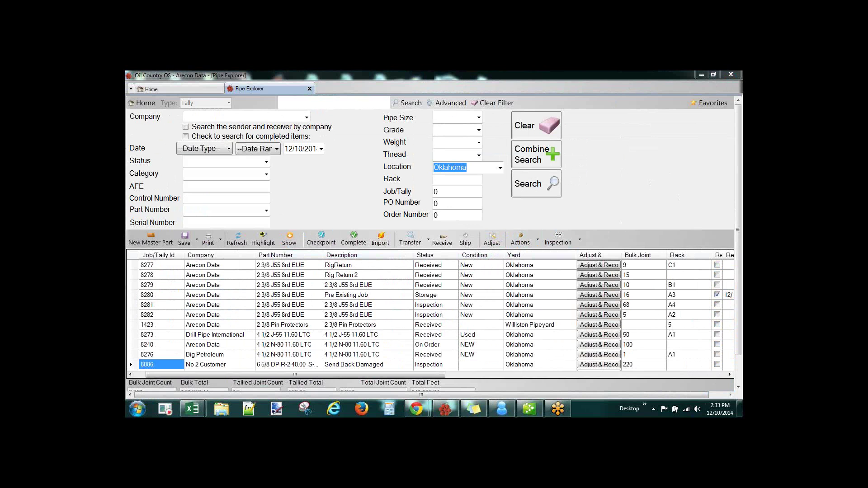
Step: Open the RigReturn job and look through its specs and shipping details
{"action": "left_click", "coordinate": [301, 182]}
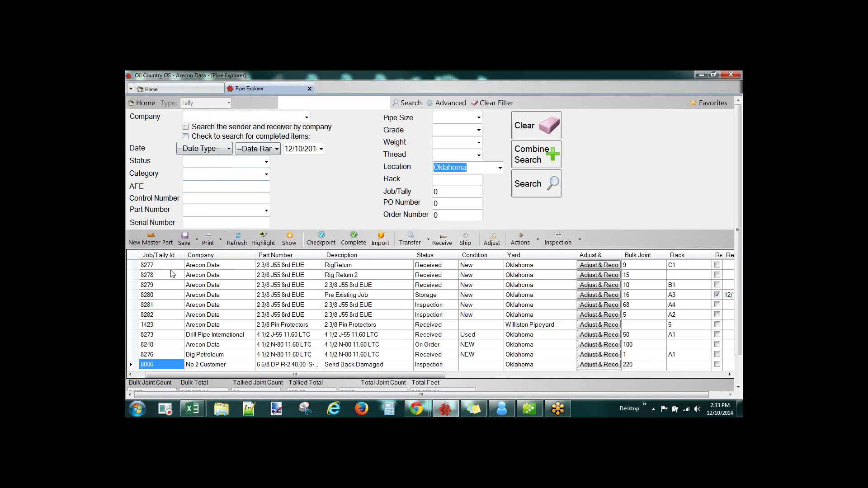
{"action": "left_click_drag", "start_coordinate": [150, 267], "coordinate": [188, 268]}
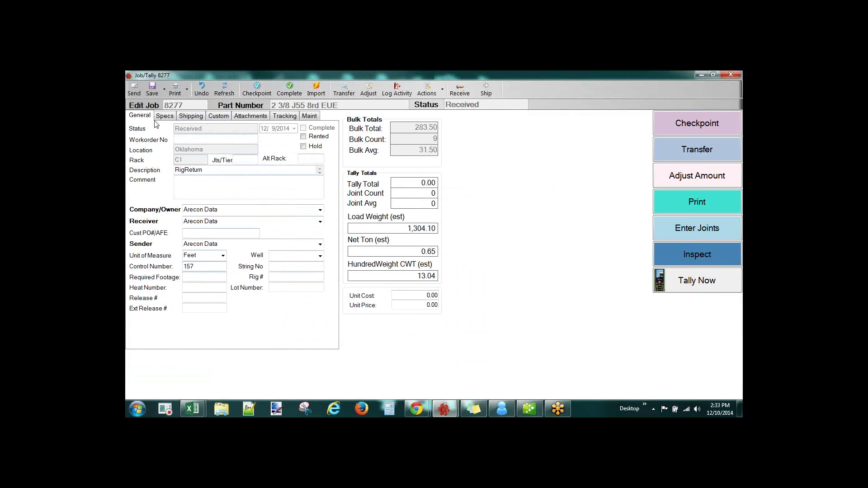
{"action": "left_click", "coordinate": [169, 118]}
{"action": "left_click", "coordinate": [195, 117]}
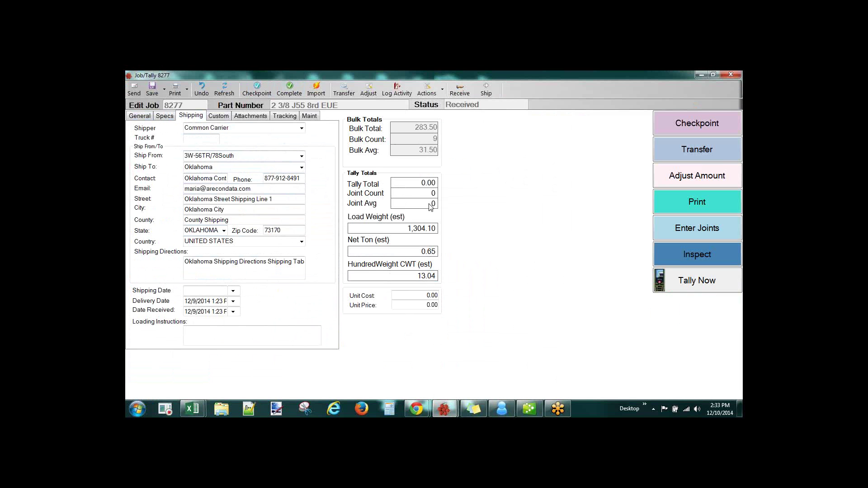
Step: Create an e-mail with the RigReturn job's tally attached as a PDF and open the attachment
{"action": "left_click", "coordinate": [187, 90]}
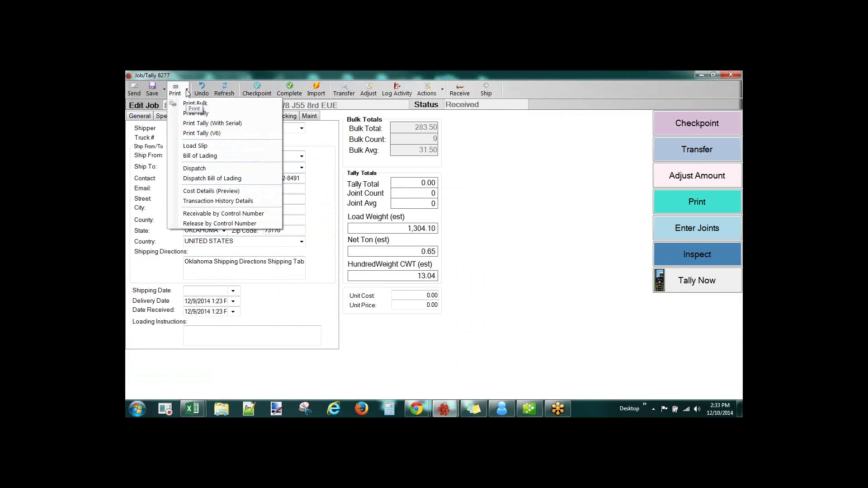
{"action": "left_click", "coordinate": [210, 114]}
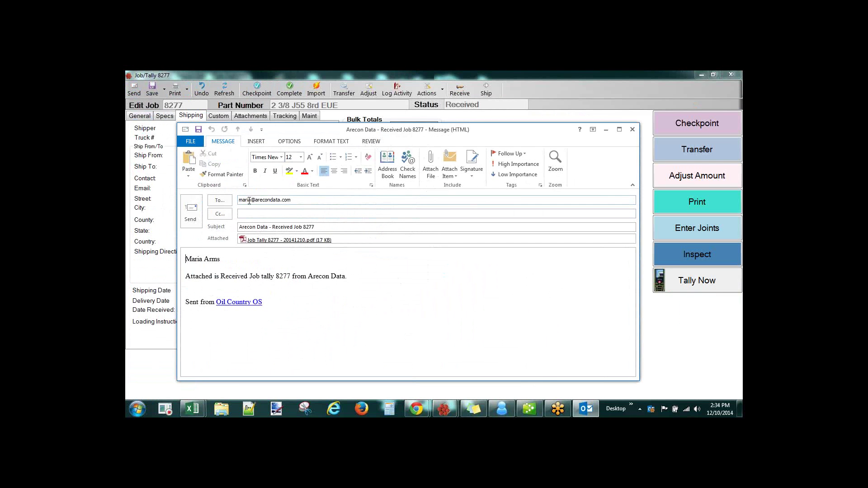
{"action": "double_click", "coordinate": [247, 201]}
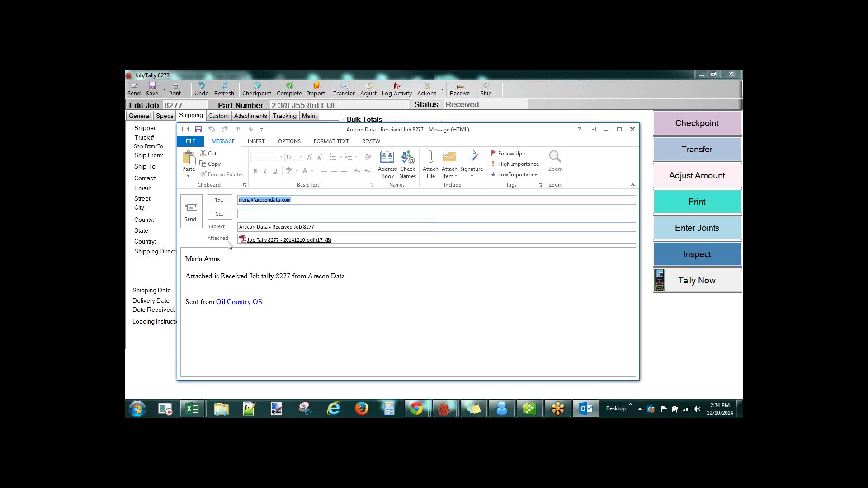
{"action": "left_click", "coordinate": [288, 240]}
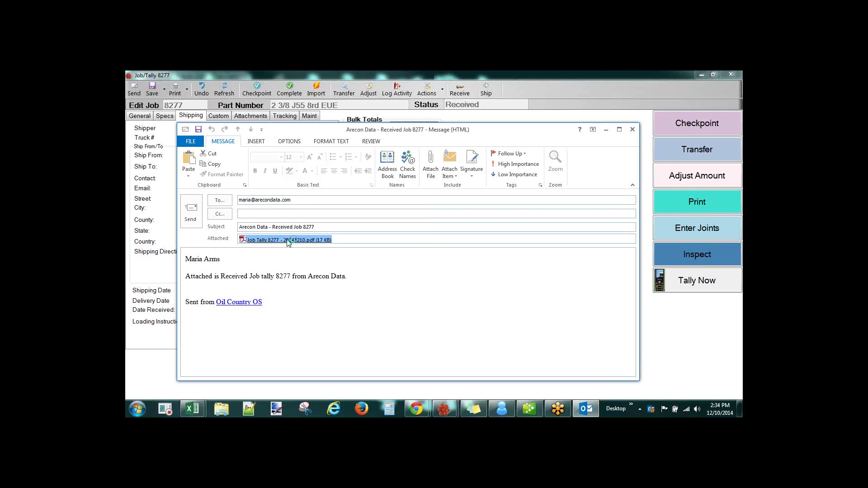
{"action": "double_click", "coordinate": [288, 239]}
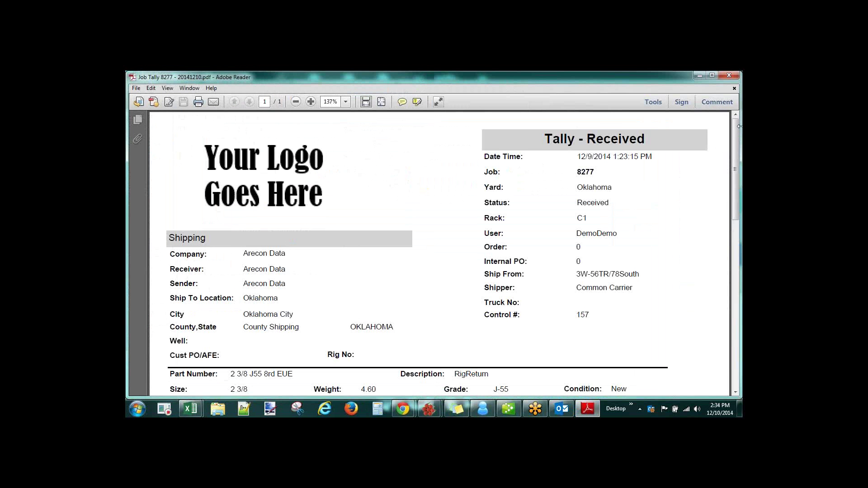
Step: Look over the tally PDF, close it, and discard the e-mail draft without saving
{"action": "left_click_drag", "start_coordinate": [737, 135], "coordinate": [736, 113]}
{"action": "left_click", "coordinate": [735, 89]}
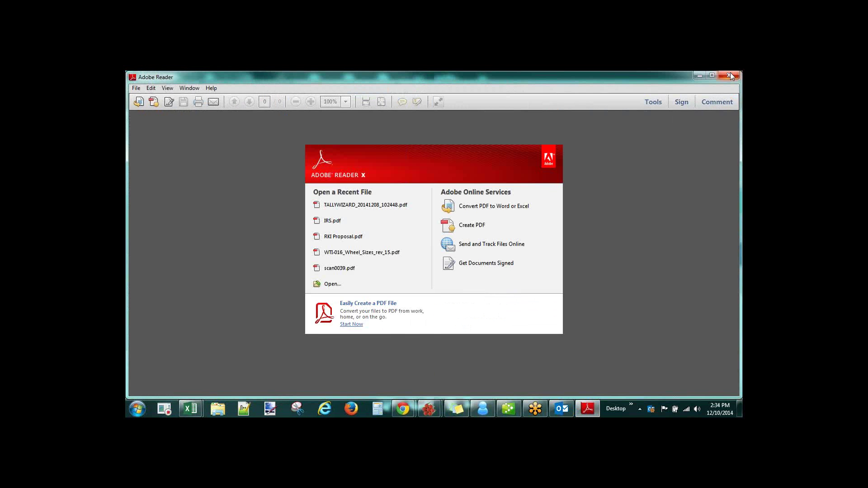
{"action": "left_click", "coordinate": [731, 74]}
{"action": "left_click", "coordinate": [633, 130]}
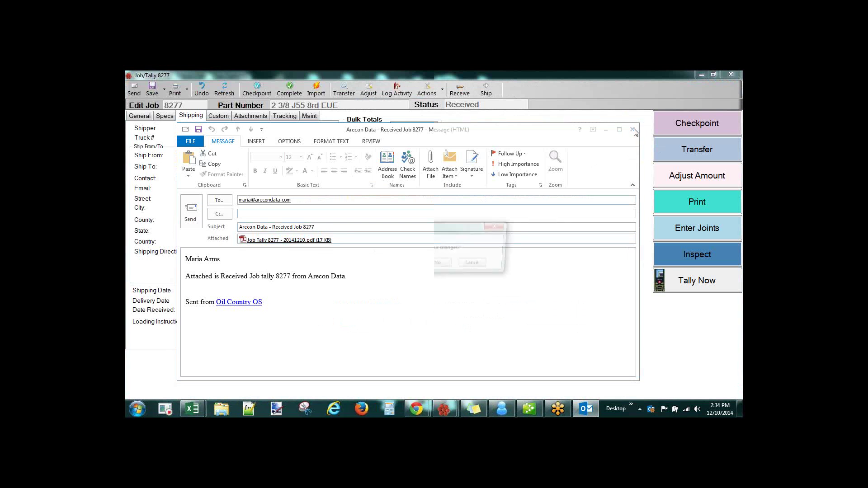
{"action": "left_click", "coordinate": [438, 265]}
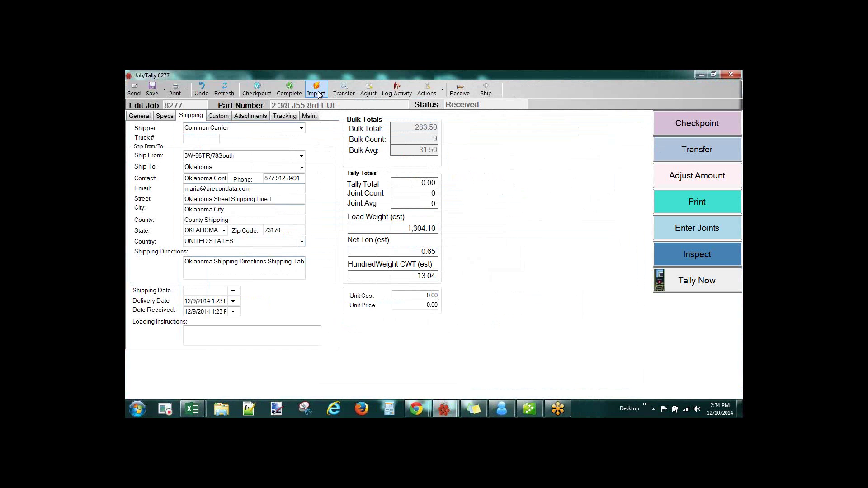
Step: Review the RigReturn job's general details, close the job, and bring the job list's totals into view
{"action": "left_click", "coordinate": [147, 119]}
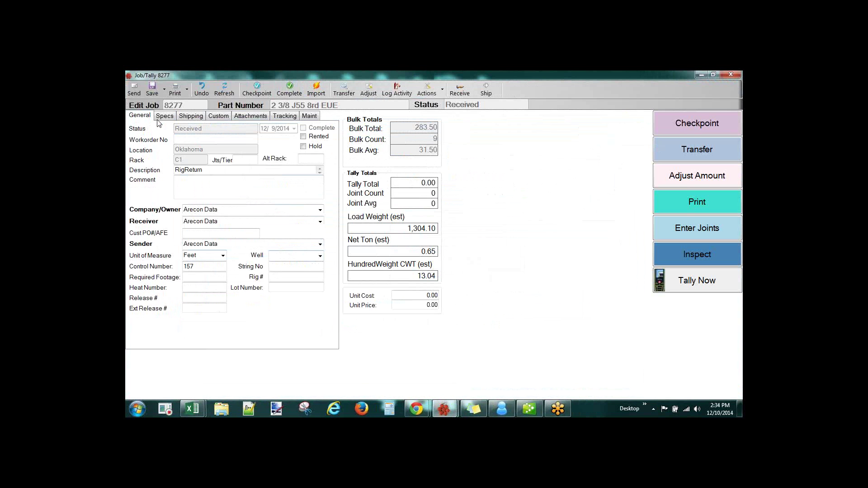
{"action": "left_click", "coordinate": [734, 75]}
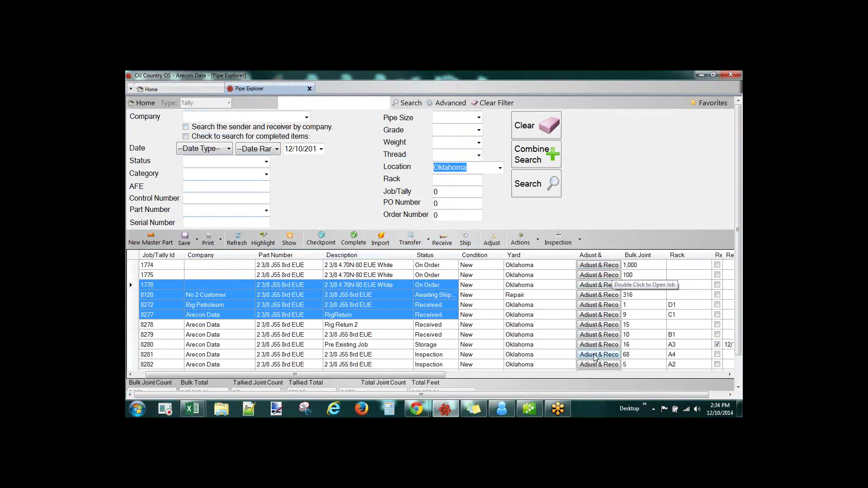
{"action": "left_click", "coordinate": [484, 288]}
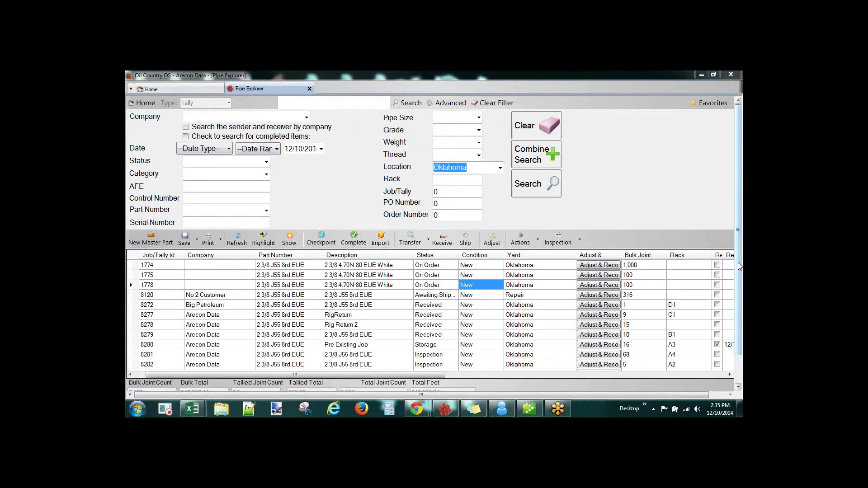
{"action": "left_click", "coordinate": [740, 280]}
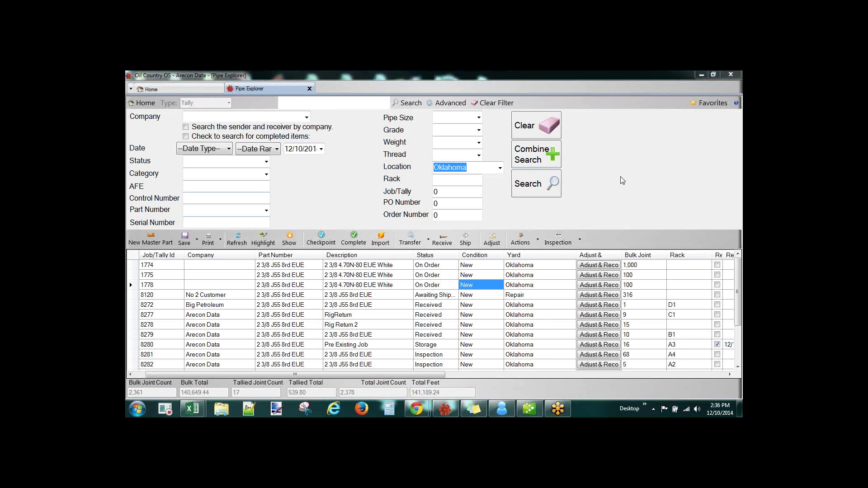
Step: Switch to the Arecon Data support site in Chrome and look over its live chat form and help topics
{"action": "left_click", "coordinate": [171, 90]}
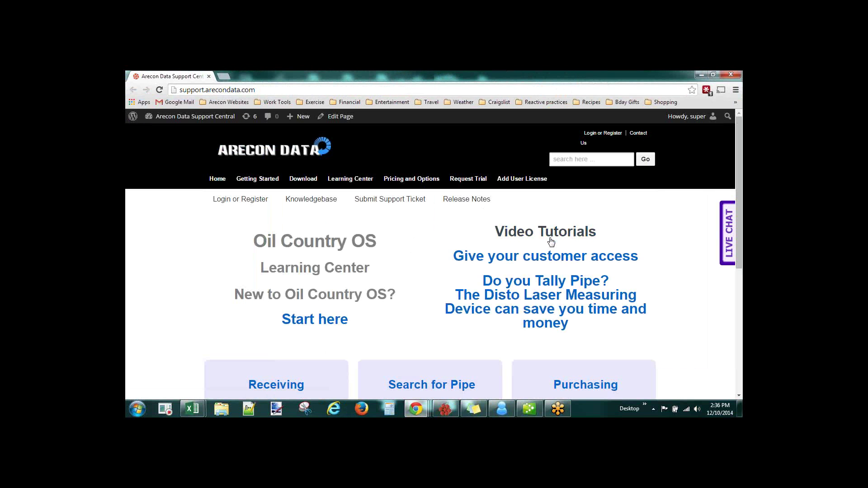
{"action": "left_click", "coordinate": [729, 243]}
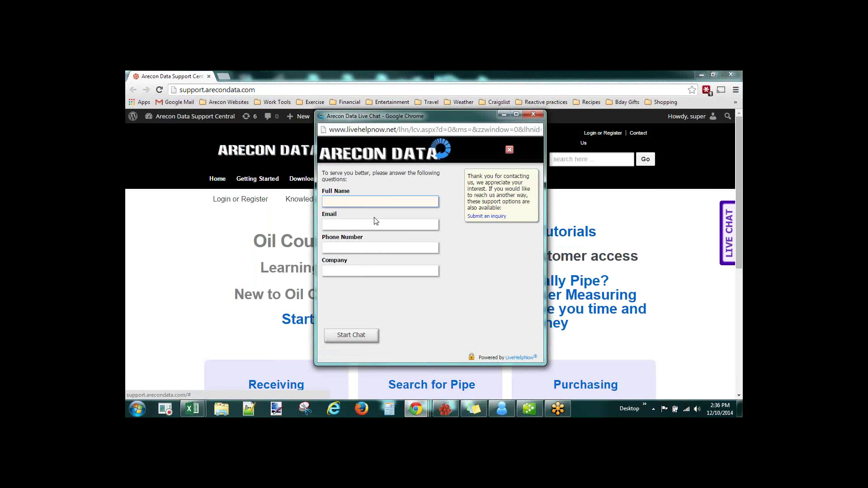
{"action": "left_click", "coordinate": [537, 116]}
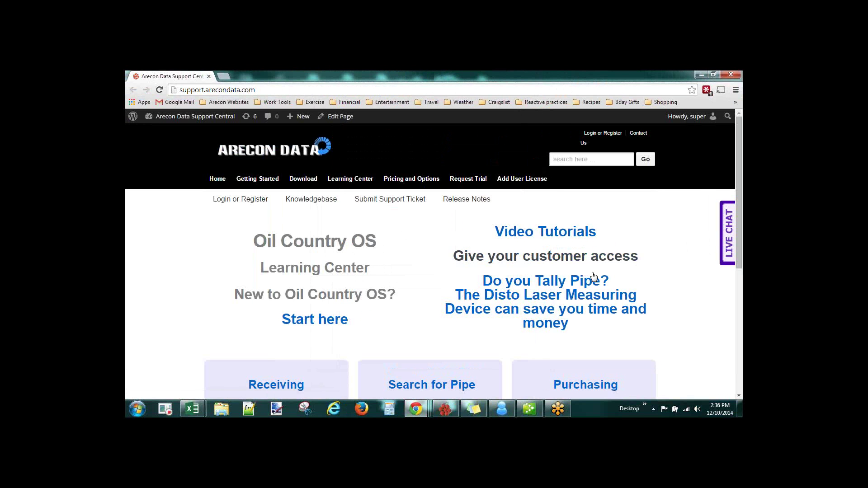
{"action": "scroll", "coordinate": [598, 297], "scroll_direction": "down", "scroll_amount": 2}
{"action": "scroll", "coordinate": [558, 311], "scroll_direction": "down", "scroll_amount": 2}
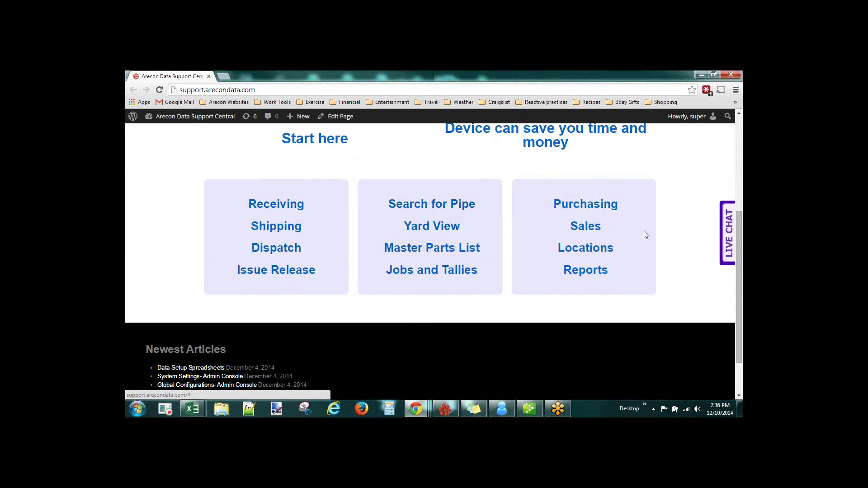
Step: Open the support site's Getting Started category and look through its list of articles, including setup, inventory and report topics
{"action": "scroll", "coordinate": [657, 252], "scroll_direction": "up", "scroll_amount": 4}
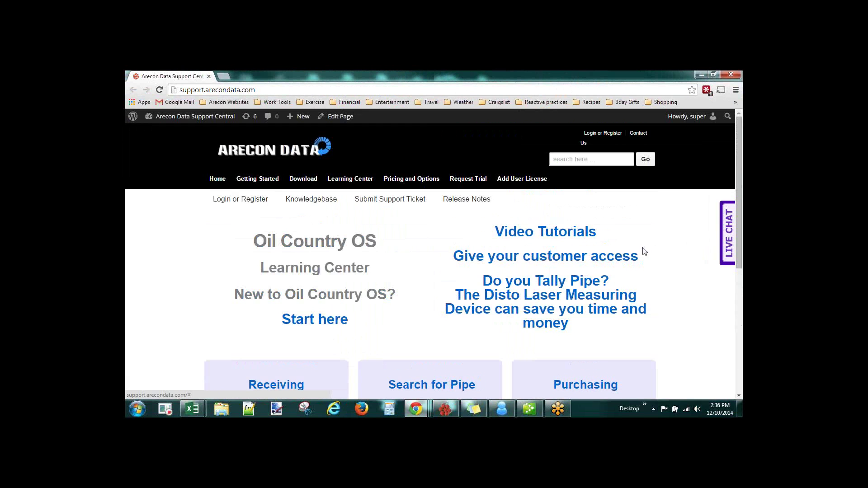
{"action": "left_click", "coordinate": [268, 183]}
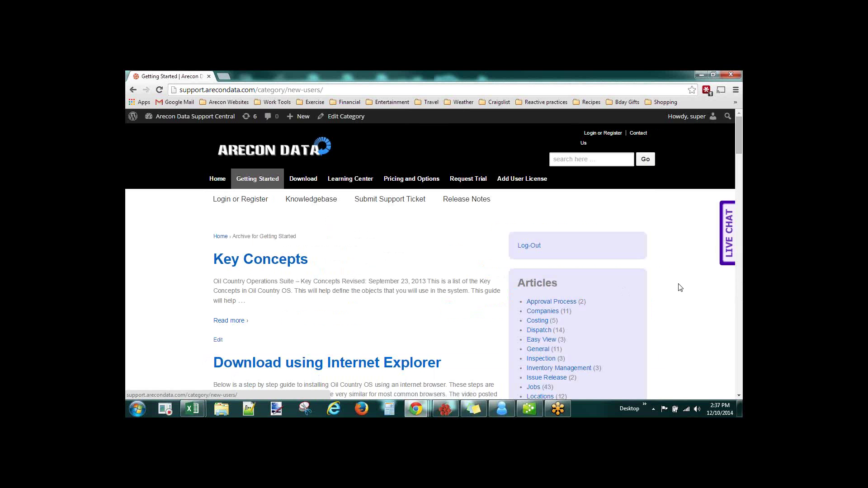
{"action": "scroll", "coordinate": [678, 286], "scroll_direction": "down", "scroll_amount": 2}
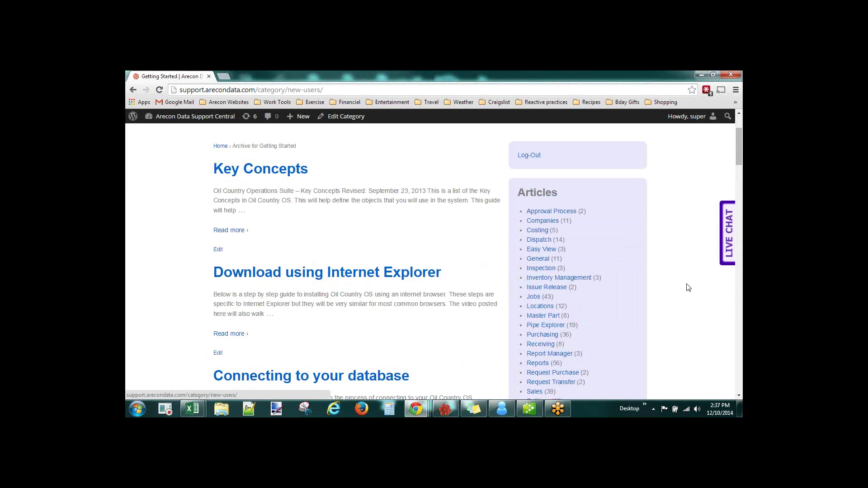
{"action": "scroll", "coordinate": [683, 289], "scroll_direction": "down", "scroll_amount": 2}
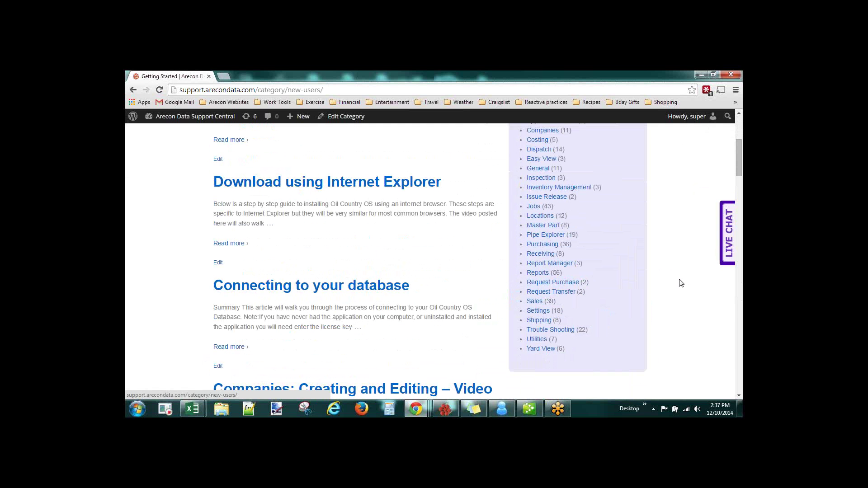
{"action": "scroll", "coordinate": [681, 284], "scroll_direction": "down", "scroll_amount": 1}
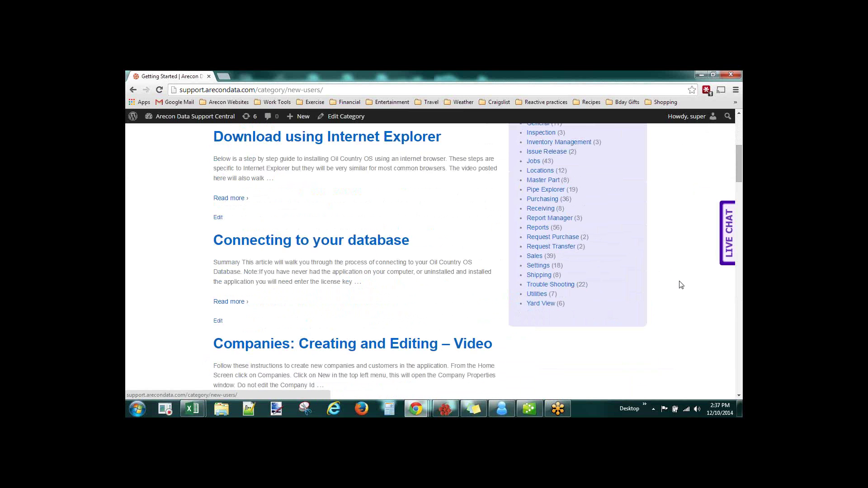
{"action": "scroll", "coordinate": [681, 288], "scroll_direction": "down", "scroll_amount": 3}
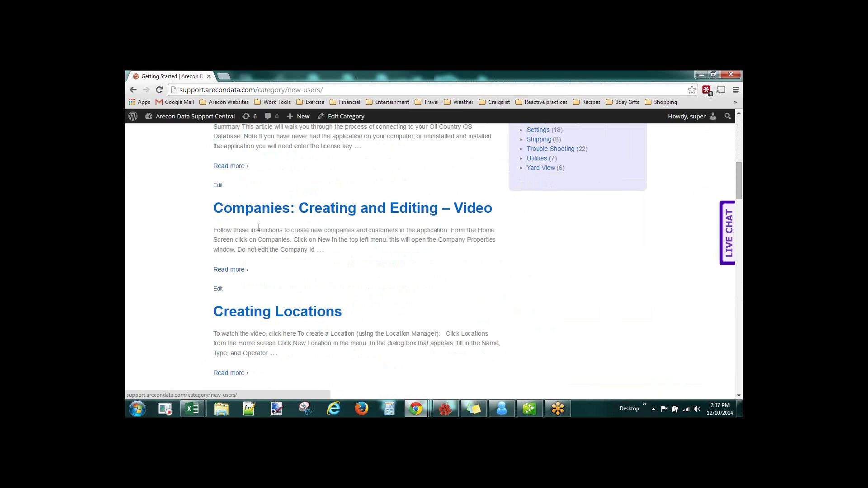
{"action": "scroll", "coordinate": [484, 279], "scroll_direction": "down", "scroll_amount": 5}
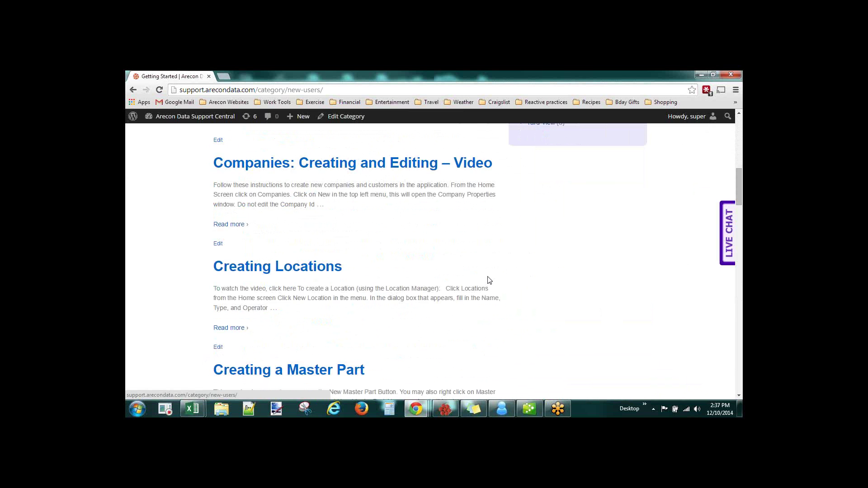
{"action": "scroll", "coordinate": [485, 280], "scroll_direction": "down", "scroll_amount": 9}
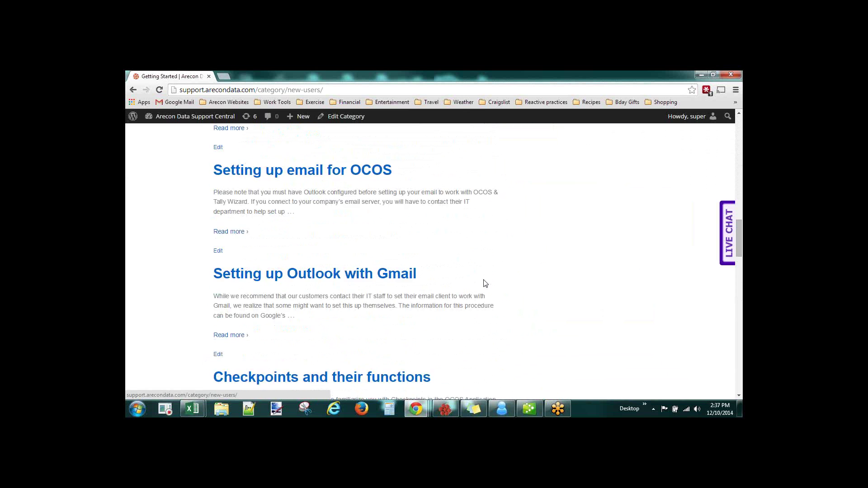
{"action": "scroll", "coordinate": [485, 285], "scroll_direction": "down", "scroll_amount": 10}
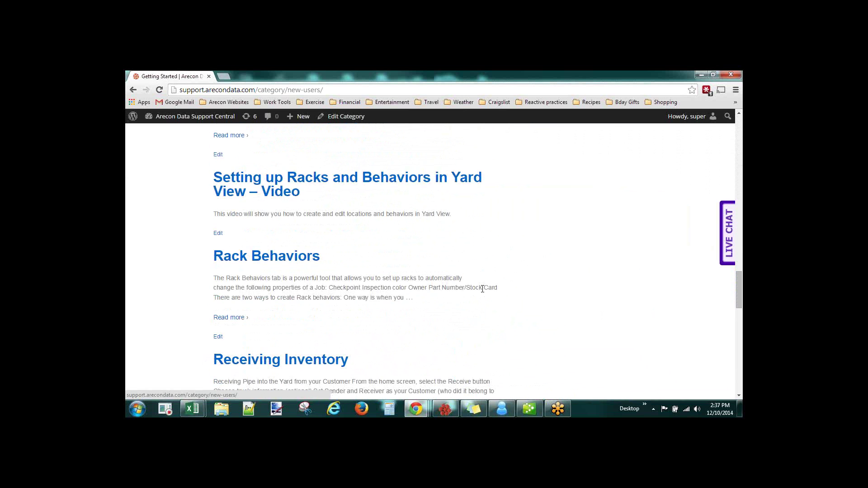
{"action": "scroll", "coordinate": [483, 293], "scroll_direction": "down", "scroll_amount": 8}
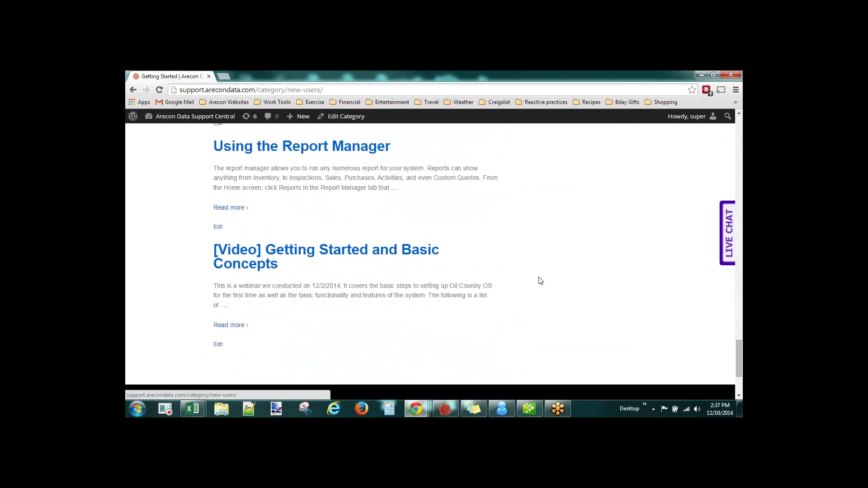
{"action": "scroll", "coordinate": [697, 270], "scroll_direction": "up", "scroll_amount": 5}
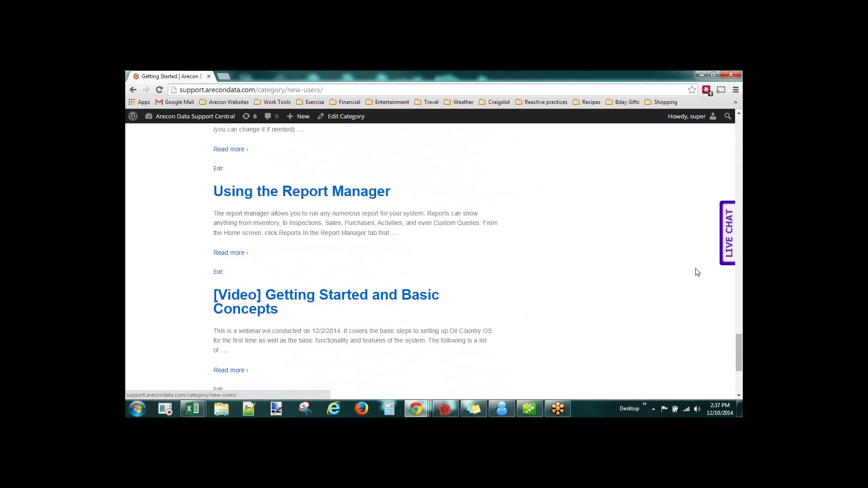
{"action": "scroll", "coordinate": [734, 326], "scroll_direction": "up", "scroll_amount": 15}
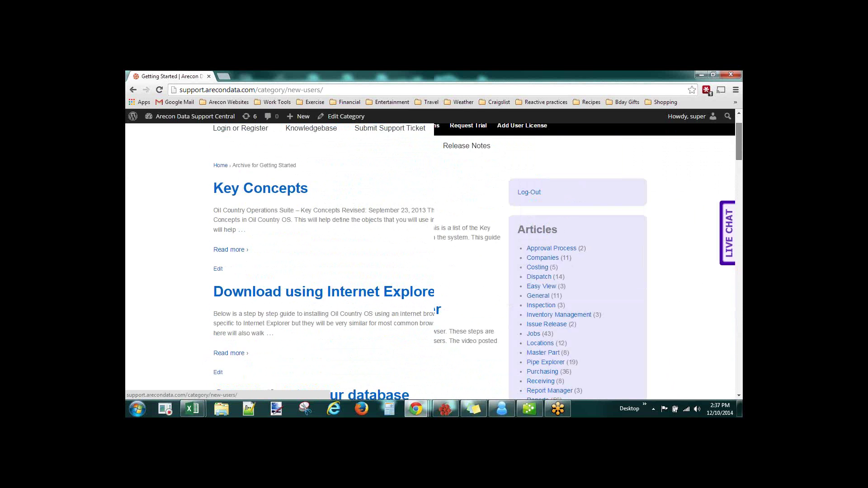
Step: Return to the support site's home page and look over its help topics and newest articles
{"action": "left_click", "coordinate": [214, 178]}
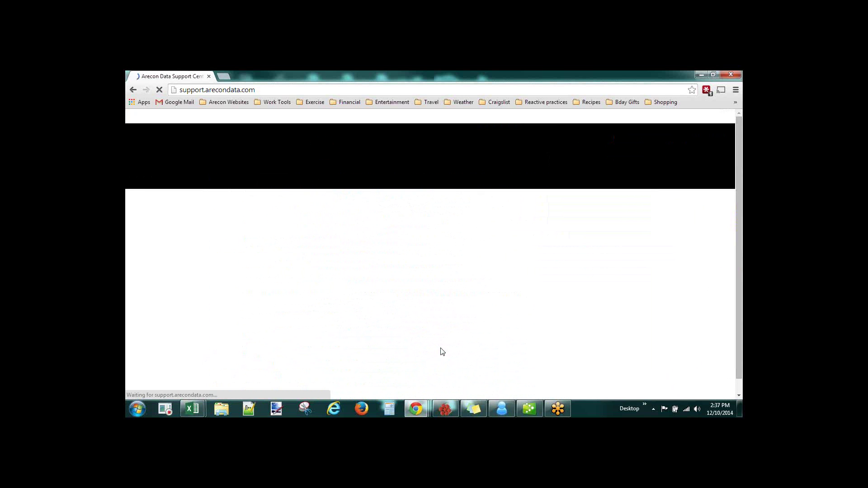
{"action": "scroll", "coordinate": [445, 337], "scroll_direction": "down", "scroll_amount": 1}
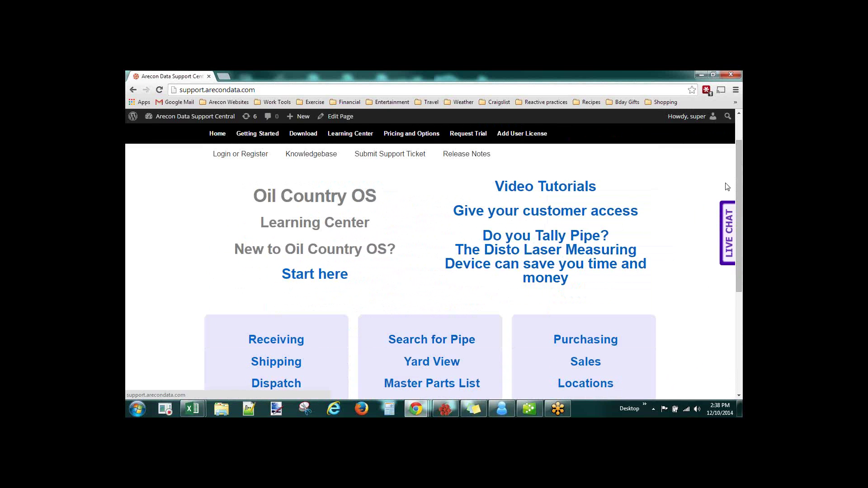
{"action": "left_click_drag", "start_coordinate": [737, 223], "coordinate": [733, 318]}
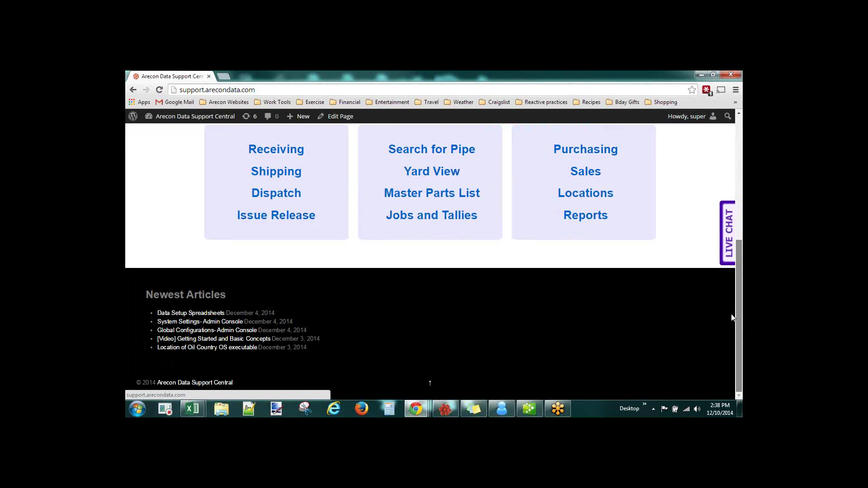
{"action": "key", "text": "Home"}
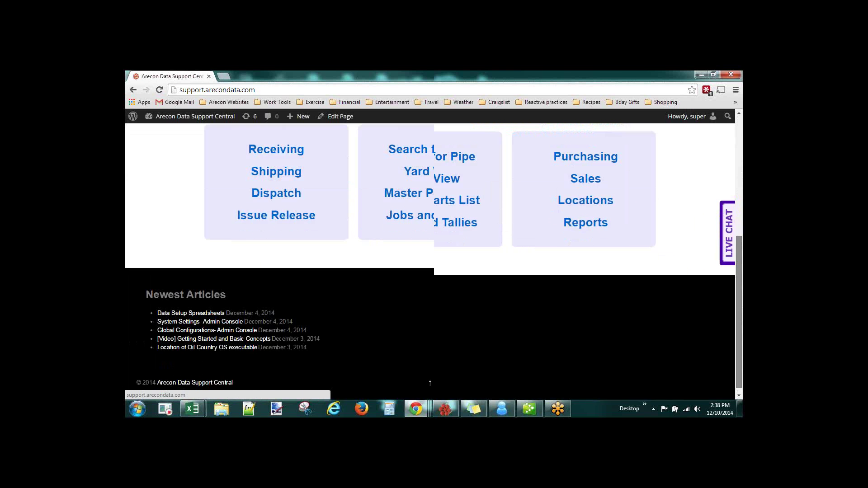